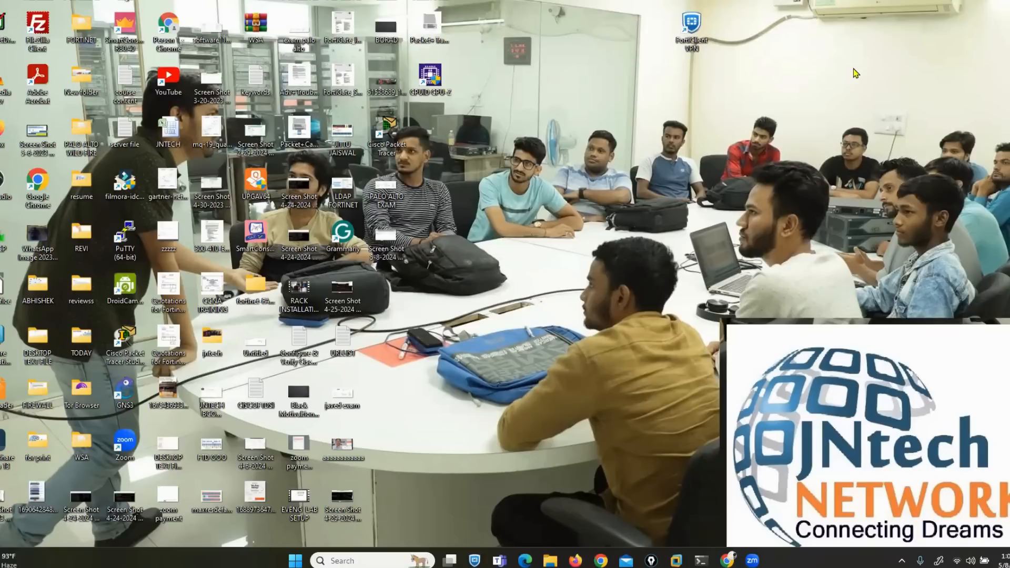
# Launch Paint (mspaint) from the Run box to get a blank canvas
pyautogui.press('super+r')
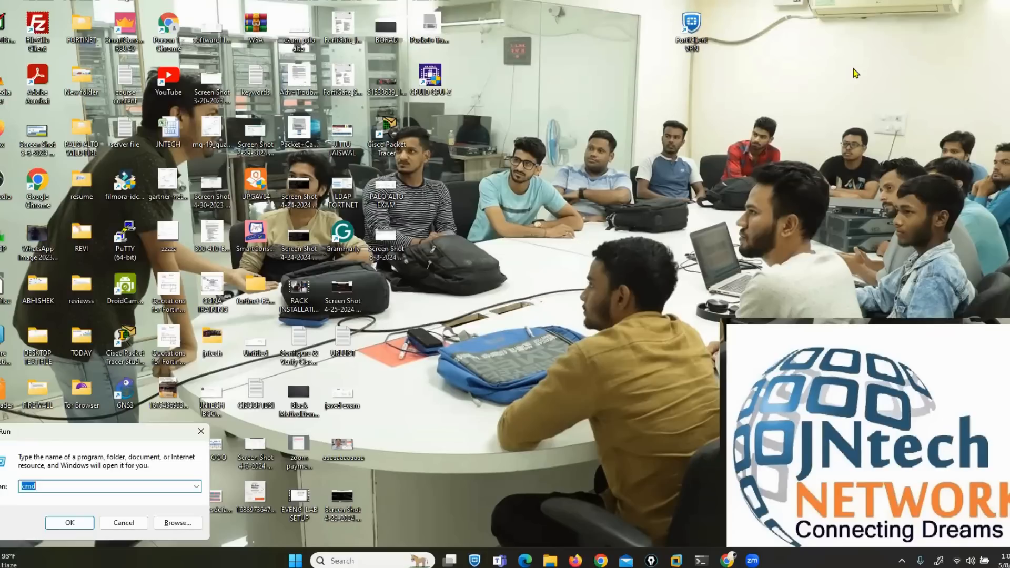
pyautogui.write('ms')
pyautogui.press('Up')
pyautogui.press('Up')
pyautogui.press('Return')
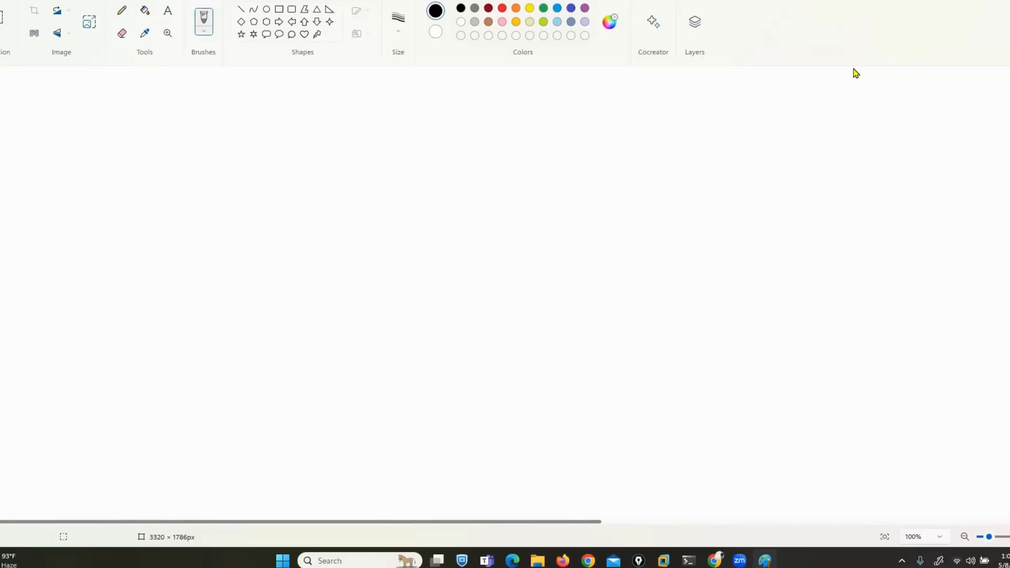
# Fill the canvas black and draw a yellow Fw firewall box with a link leftward
pyautogui.click(144, 10)
pyautogui.click(854, 70)
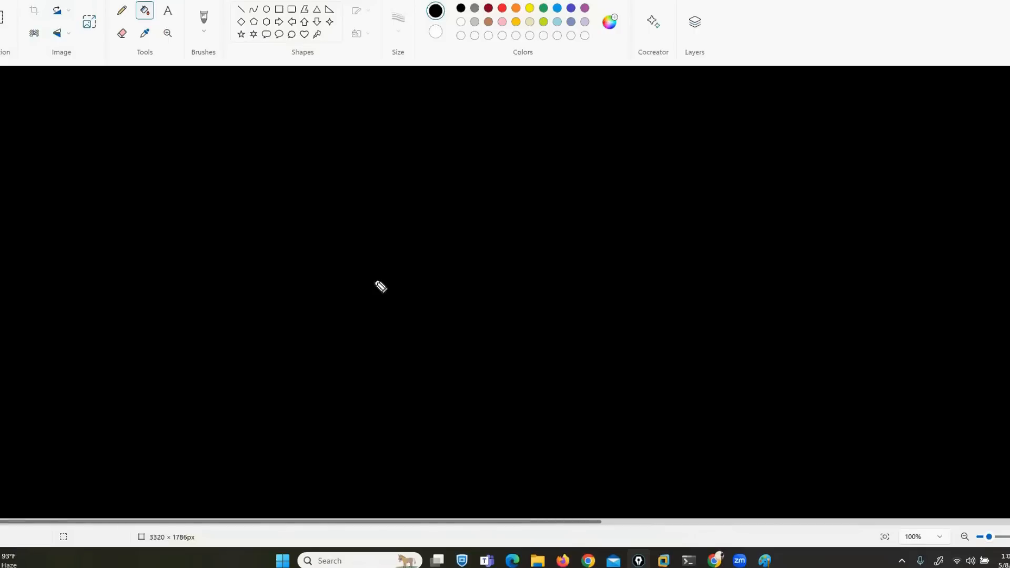
pyautogui.moveTo(536, 217)
pyautogui.mouseDown()
pyautogui.moveTo(456, 231)
pyautogui.moveTo(524, 265)
pyautogui.moveTo(521, 220)
pyautogui.moveTo(478, 248)
pyautogui.moveTo(491, 228)
pyautogui.mouseUp()
pyautogui.moveTo(480, 239); pyautogui.dragTo(526, 236)
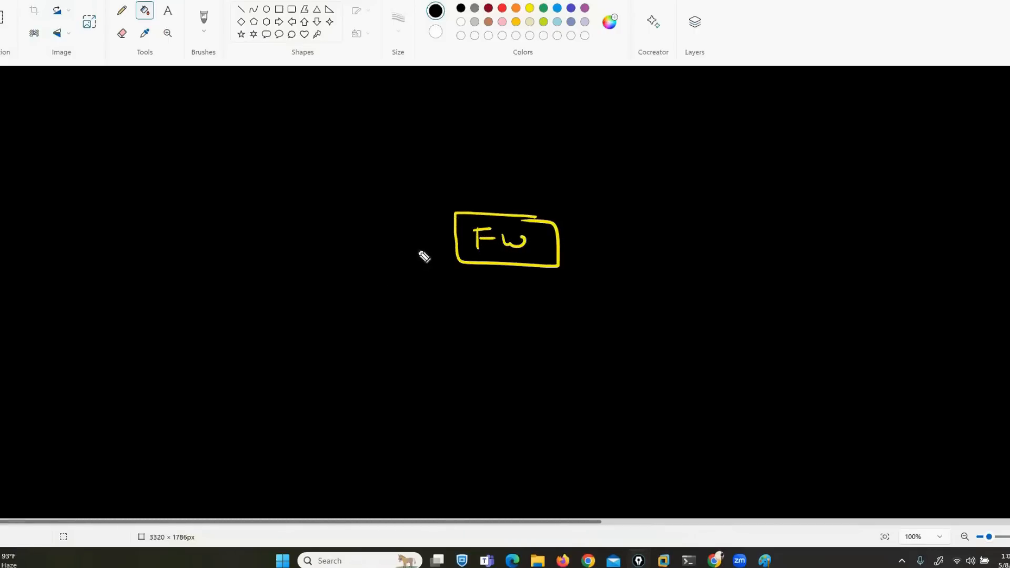
pyautogui.moveTo(456, 240)
pyautogui.mouseDown()
pyautogui.moveTo(163, 274)
pyautogui.moveTo(87, 313)
pyautogui.moveTo(181, 295)
pyautogui.moveTo(116, 266)
pyautogui.moveTo(122, 293)
pyautogui.moveTo(103, 300)
pyautogui.moveTo(153, 290)
pyautogui.mouseUp()
# Draw the yellow Sw switch device at the left end with its links
pyautogui.moveTo(79, 309)
pyautogui.mouseDown()
pyautogui.moveTo(2, 328)
pyautogui.moveTo(50, 361)
pyautogui.mouseUp()
pyautogui.moveTo(36, 361)
pyautogui.mouseDown()
pyautogui.moveTo(58, 364)
pyautogui.moveTo(42, 359)
pyautogui.mouseUp()
pyautogui.moveTo(11, 320); pyautogui.dragTo(1, 358)
pyautogui.moveTo(87, 271)
pyautogui.mouseDown()
pyautogui.moveTo(6, 251)
pyautogui.moveTo(13, 263)
pyautogui.mouseUp()
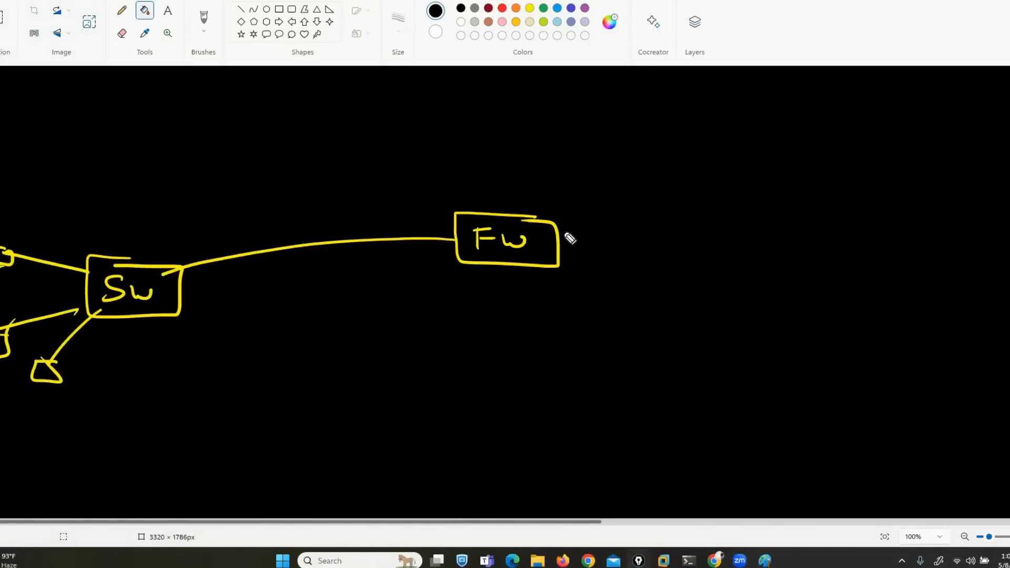
# Draw a pink link from Fw to an ISP cloud and on to a remote box
pyautogui.moveTo(557, 242); pyautogui.dragTo(722, 253)
pyautogui.moveTo(749, 204)
pyautogui.mouseDown()
pyautogui.moveTo(719, 242)
pyautogui.moveTo(835, 267)
pyautogui.moveTo(765, 209)
pyautogui.moveTo(767, 244)
pyautogui.mouseUp()
pyautogui.moveTo(757, 224); pyautogui.dragTo(777, 244)
pyautogui.moveTo(785, 227); pyautogui.dragTo(779, 244)
pyautogui.moveTo(803, 234); pyautogui.dragTo(803, 253)
pyautogui.moveTo(803, 235)
pyautogui.mouseDown()
pyautogui.moveTo(895, 198)
pyautogui.moveTo(929, 113)
pyautogui.mouseUp()
pyautogui.moveTo(970, 44)
pyautogui.mouseDown()
pyautogui.moveTo(920, 40)
pyautogui.moveTo(978, 65)
pyautogui.moveTo(957, 58)
pyautogui.mouseUp()
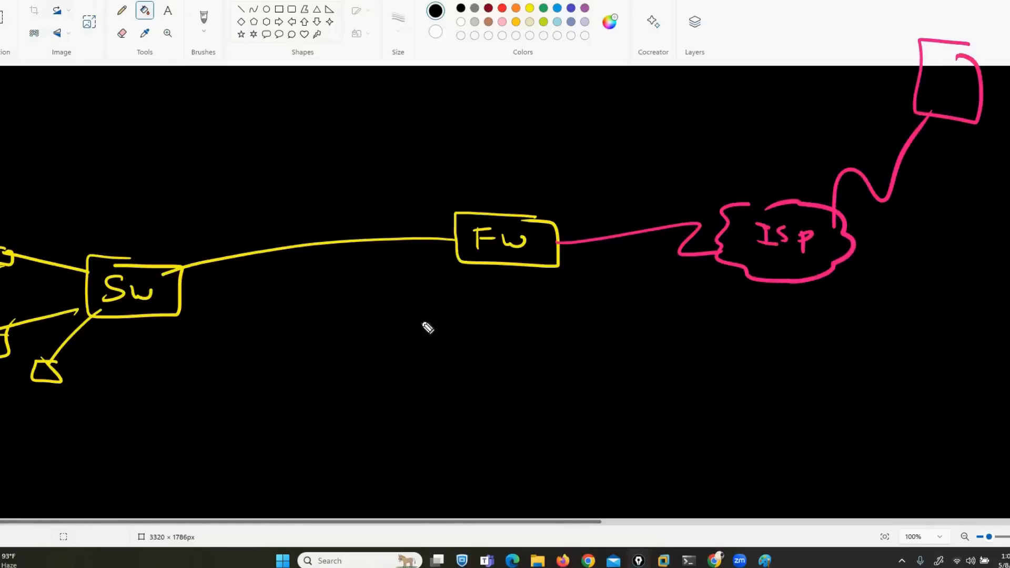
# Write a bracketed [AP] label under the firewall in pink
pyautogui.moveTo(425, 310)
pyautogui.mouseDown()
pyautogui.moveTo(426, 297)
pyautogui.moveTo(443, 311)
pyautogui.moveTo(441, 300)
pyautogui.mouseUp()
pyautogui.moveTo(455, 296); pyautogui.dragTo(457, 303)
pyautogui.moveTo(471, 287)
pyautogui.mouseDown()
pyautogui.moveTo(483, 289)
pyautogui.moveTo(483, 319)
pyautogui.mouseUp()
pyautogui.moveTo(434, 278); pyautogui.dragTo(426, 321)
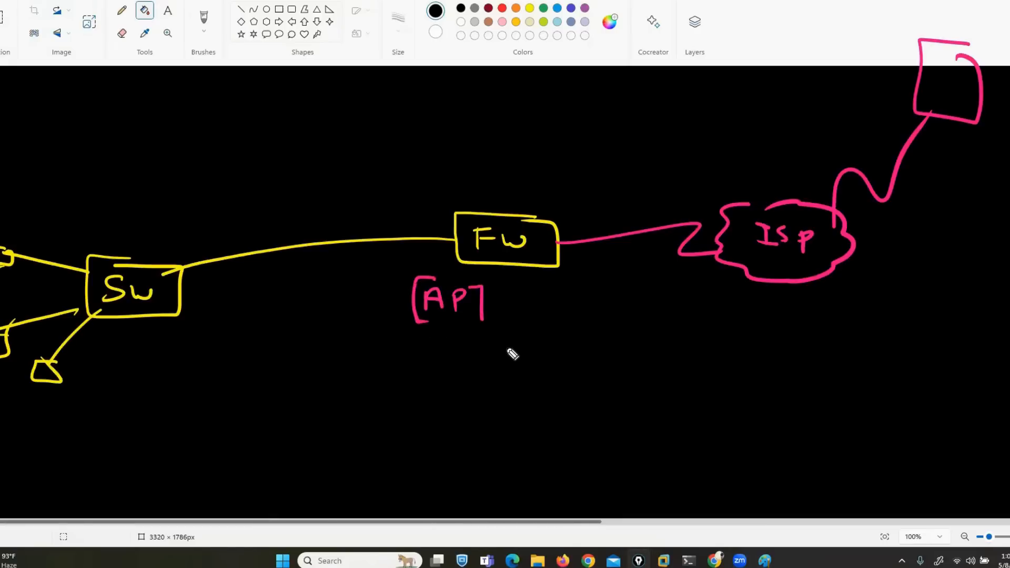
# Write the PC's IP address 192.168.10.10 in brackets under the PC
pyautogui.moveTo(1, 397)
pyautogui.mouseDown()
pyautogui.moveTo(1, 408)
pyautogui.moveTo(33, 410)
pyautogui.mouseUp()
pyautogui.click(24, 404)
pyautogui.moveTo(47, 398); pyautogui.dragTo(48, 407)
pyautogui.moveTo(57, 398)
pyautogui.mouseDown()
pyautogui.moveTo(59, 406)
pyautogui.moveTo(135, 404)
pyautogui.mouseUp()
pyautogui.click(70, 398)
pyautogui.click(106, 397)
pyautogui.moveTo(137, 380); pyautogui.dragTo(150, 421)
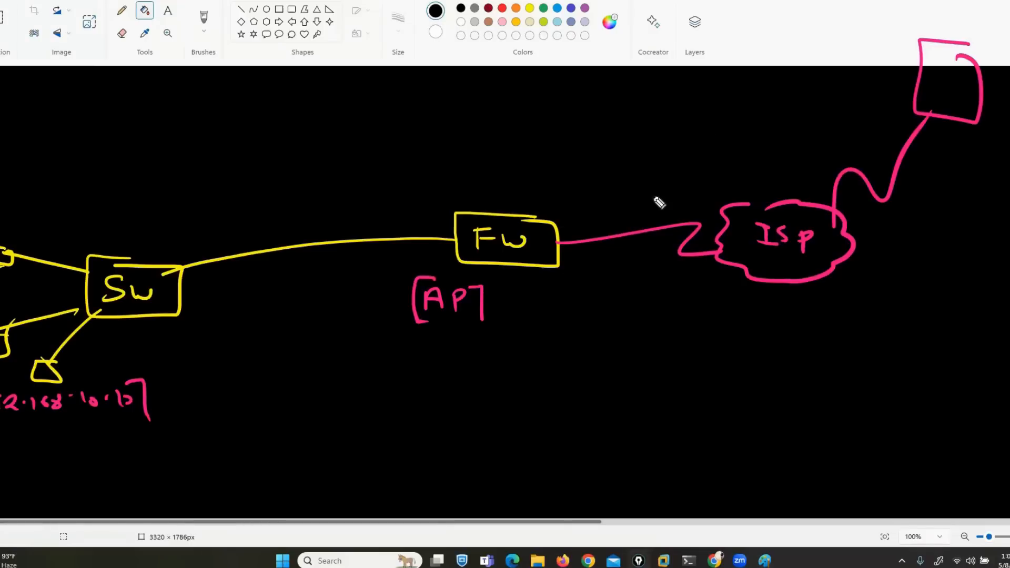
# Label the server [8.8.8.8] and trace a blue path from the PC to it
pyautogui.moveTo(844, 25)
pyautogui.mouseDown()
pyautogui.moveTo(840, 40)
pyautogui.moveTo(911, 24)
pyautogui.moveTo(936, 36)
pyautogui.moveTo(947, 23)
pyautogui.mouseUp()
pyautogui.click(893, 26)
pyautogui.click(926, 23)
pyautogui.moveTo(946, 12)
pyautogui.mouseDown()
pyautogui.moveTo(968, 27)
pyautogui.moveTo(971, 50)
pyautogui.mouseUp()
pyautogui.moveTo(834, 6)
pyautogui.mouseDown()
pyautogui.moveTo(816, 17)
pyautogui.moveTo(840, 56)
pyautogui.mouseUp()
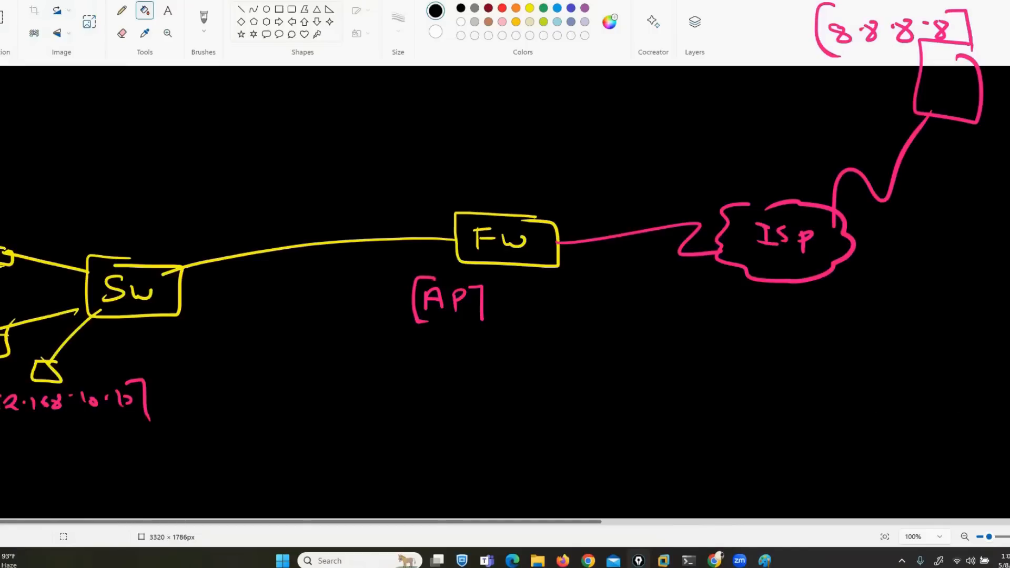
pyautogui.moveTo(93, 379)
pyautogui.mouseDown()
pyautogui.moveTo(176, 299)
pyautogui.moveTo(439, 245)
pyautogui.moveTo(656, 250)
pyautogui.moveTo(895, 119)
pyautogui.moveTo(908, 61)
pyautogui.moveTo(925, 68)
pyautogui.mouseUp()
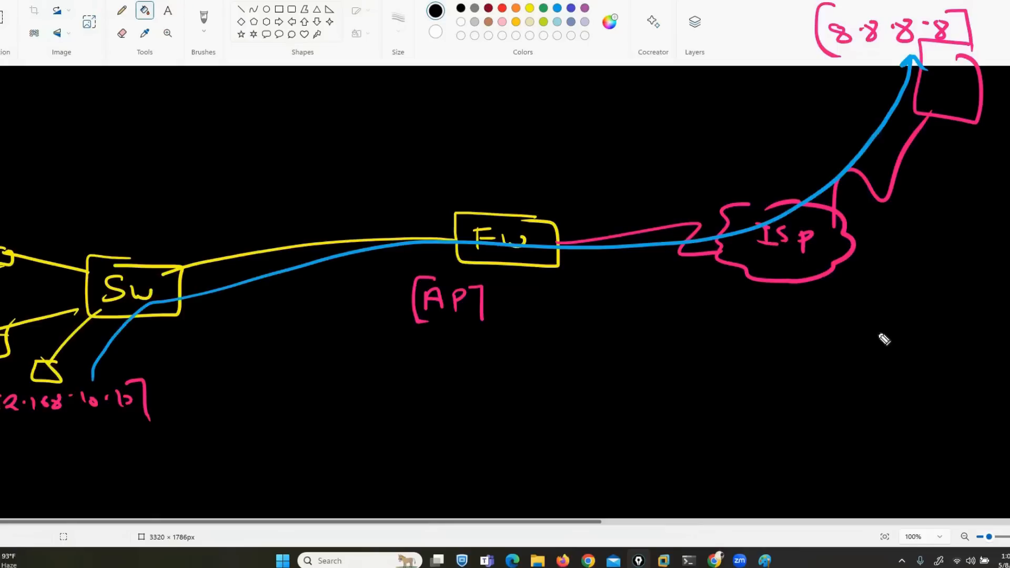
# Draw an orange branching bracket at the top and write [Local DataBase] by its upper branch
pyautogui.moveTo(335, 28)
pyautogui.mouseDown()
pyautogui.moveTo(376, 85)
pyautogui.moveTo(363, 127)
pyautogui.moveTo(375, 126)
pyautogui.mouseUp()
pyautogui.moveTo(388, 64)
pyautogui.mouseDown()
pyautogui.moveTo(388, 83)
pyautogui.moveTo(474, 94)
pyautogui.moveTo(548, 68)
pyautogui.moveTo(654, 95)
pyautogui.moveTo(646, 108)
pyautogui.moveTo(375, 99)
pyautogui.mouseUp()
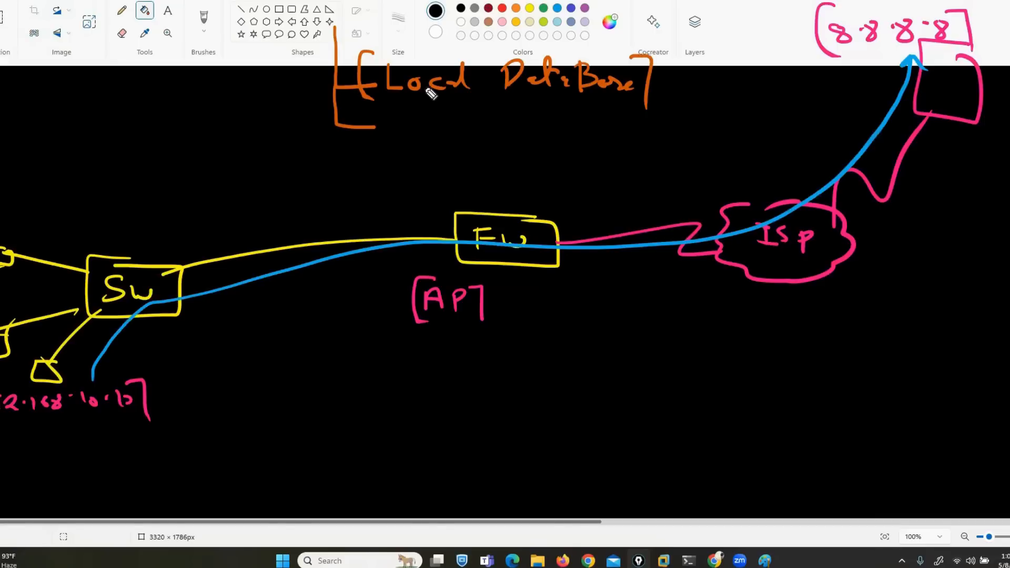
# Write a bracketed [Remote Auth] label and RADIUS beneath it in orange
pyautogui.moveTo(395, 128)
pyautogui.mouseDown()
pyautogui.moveTo(392, 117)
pyautogui.moveTo(481, 140)
pyautogui.moveTo(547, 128)
pyautogui.moveTo(573, 136)
pyautogui.moveTo(582, 124)
pyautogui.moveTo(585, 137)
pyautogui.mouseUp()
pyautogui.moveTo(584, 110); pyautogui.dragTo(595, 141)
pyautogui.moveTo(379, 104); pyautogui.dragTo(373, 148)
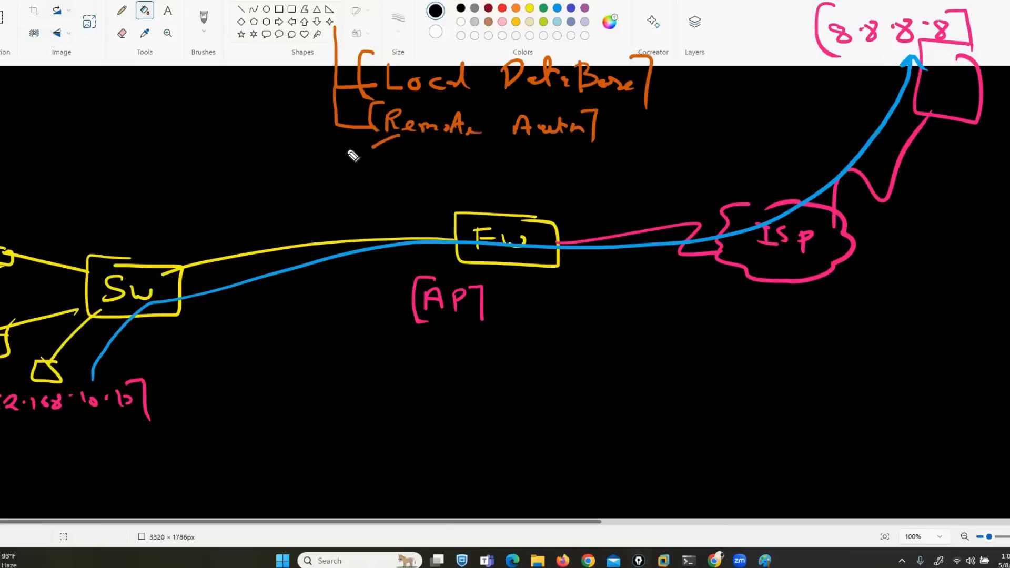
pyautogui.moveTo(299, 169)
pyautogui.mouseDown()
pyautogui.moveTo(314, 152)
pyautogui.moveTo(317, 169)
pyautogui.mouseUp()
pyautogui.moveTo(324, 168)
pyautogui.mouseDown()
pyautogui.moveTo(331, 149)
pyautogui.moveTo(336, 167)
pyautogui.mouseUp()
pyautogui.moveTo(326, 159); pyautogui.dragTo(342, 151)
pyautogui.moveTo(342, 150)
pyautogui.mouseDown()
pyautogui.moveTo(354, 167)
pyautogui.moveTo(404, 169)
pyautogui.mouseUp()
# Add arrows from RADIUS to TAC and from Remote Auth to a bracketed [LDAP]
pyautogui.moveTo(463, 144); pyautogui.dragTo(504, 156)
pyautogui.moveTo(531, 154)
pyautogui.mouseDown()
pyautogui.moveTo(532, 173)
pyautogui.moveTo(548, 155)
pyautogui.mouseUp()
pyautogui.moveTo(547, 171)
pyautogui.mouseDown()
pyautogui.moveTo(554, 153)
pyautogui.moveTo(564, 171)
pyautogui.mouseUp()
pyautogui.moveTo(549, 164); pyautogui.dragTo(562, 163)
pyautogui.moveTo(583, 163)
pyautogui.mouseDown()
pyautogui.moveTo(575, 172)
pyautogui.moveTo(590, 174)
pyautogui.mouseUp()
pyautogui.moveTo(603, 129); pyautogui.dragTo(652, 129)
pyautogui.moveTo(642, 122)
pyautogui.mouseDown()
pyautogui.moveTo(646, 138)
pyautogui.moveTo(729, 141)
pyautogui.mouseUp()
pyautogui.moveTo(707, 133); pyautogui.dragTo(723, 133)
pyautogui.moveTo(740, 124)
pyautogui.mouseDown()
pyautogui.moveTo(742, 143)
pyautogui.moveTo(743, 134)
pyautogui.moveTo(761, 155)
pyautogui.mouseUp()
pyautogui.moveTo(666, 114); pyautogui.dragTo(674, 153)
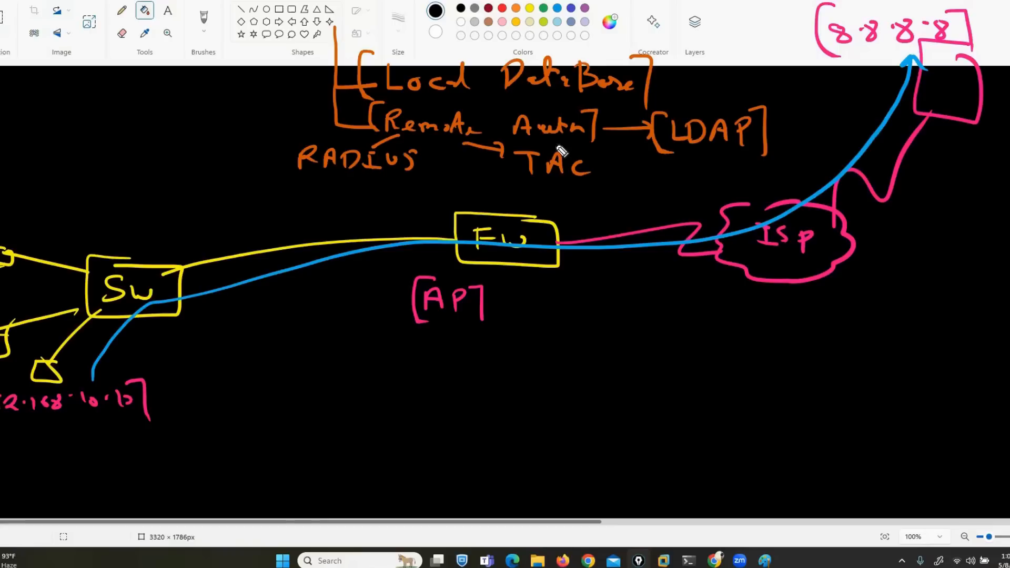
# Tick RADIUS, TAC and LDAP, then outline Local DataBase and Remote Auth in yellow
pyautogui.moveTo(344, 178); pyautogui.dragTo(369, 177)
pyautogui.moveTo(516, 165); pyautogui.dragTo(534, 170)
pyautogui.moveTo(682, 152); pyautogui.dragTo(697, 151)
pyautogui.moveTo(652, 53)
pyautogui.mouseDown()
pyautogui.moveTo(407, 47)
pyautogui.moveTo(357, 98)
pyautogui.moveTo(652, 100)
pyautogui.moveTo(647, 46)
pyautogui.mouseUp()
pyautogui.moveTo(389, 140)
pyautogui.mouseDown()
pyautogui.moveTo(597, 145)
pyautogui.moveTo(526, 109)
pyautogui.moveTo(375, 103)
pyautogui.moveTo(372, 136)
pyautogui.mouseUp()
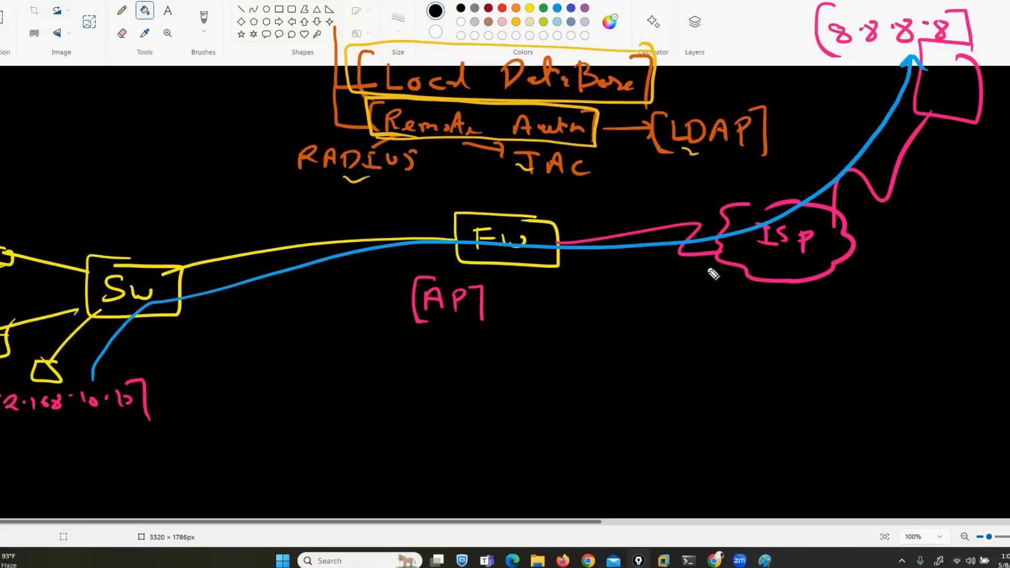
# Redo the link from Sw and draw a blue server box labelled [ADDS] at top left
pyautogui.moveTo(72, 124); pyautogui.dragTo(114, 238)
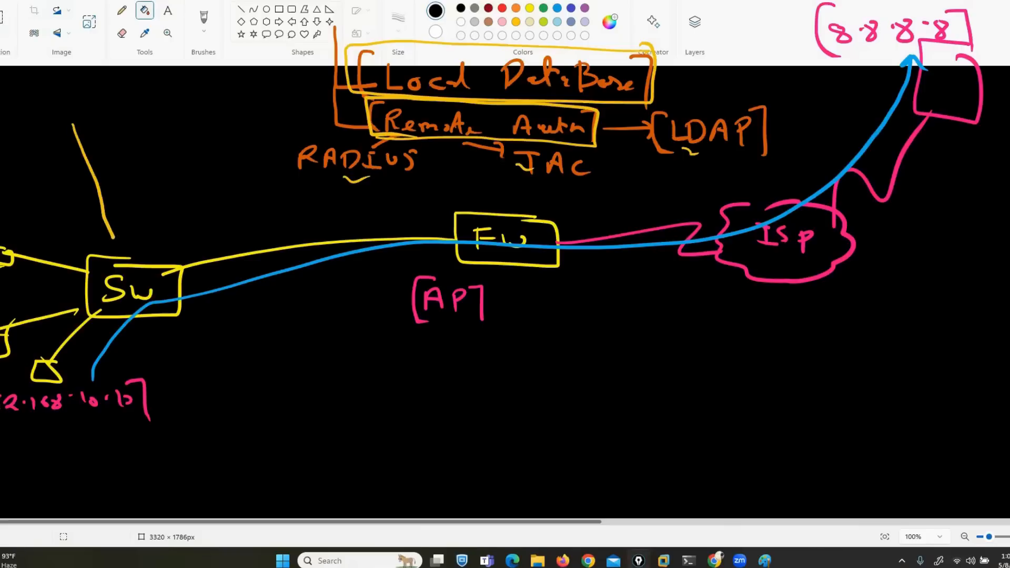
pyautogui.hotkey('ctrl', 'z')
pyautogui.moveTo(76, 120); pyautogui.dragTo(128, 261)
pyautogui.moveTo(11, 54)
pyautogui.mouseDown()
pyautogui.moveTo(34, 131)
pyautogui.moveTo(58, 53)
pyautogui.moveTo(42, 51)
pyautogui.mouseUp()
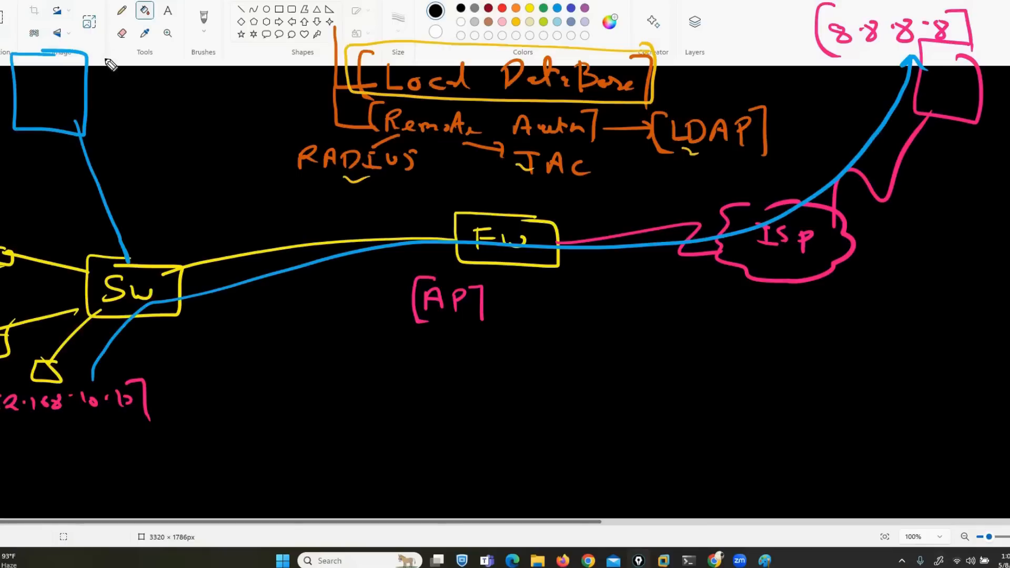
pyautogui.moveTo(99, 75)
pyautogui.mouseDown()
pyautogui.moveTo(108, 50)
pyautogui.moveTo(116, 74)
pyautogui.moveTo(130, 77)
pyautogui.mouseUp()
pyautogui.moveTo(148, 57)
pyautogui.mouseDown()
pyautogui.moveTo(151, 81)
pyautogui.moveTo(167, 79)
pyautogui.mouseUp()
pyautogui.moveTo(190, 45); pyautogui.dragTo(206, 90)
pyautogui.moveTo(97, 38); pyautogui.dragTo(100, 75)
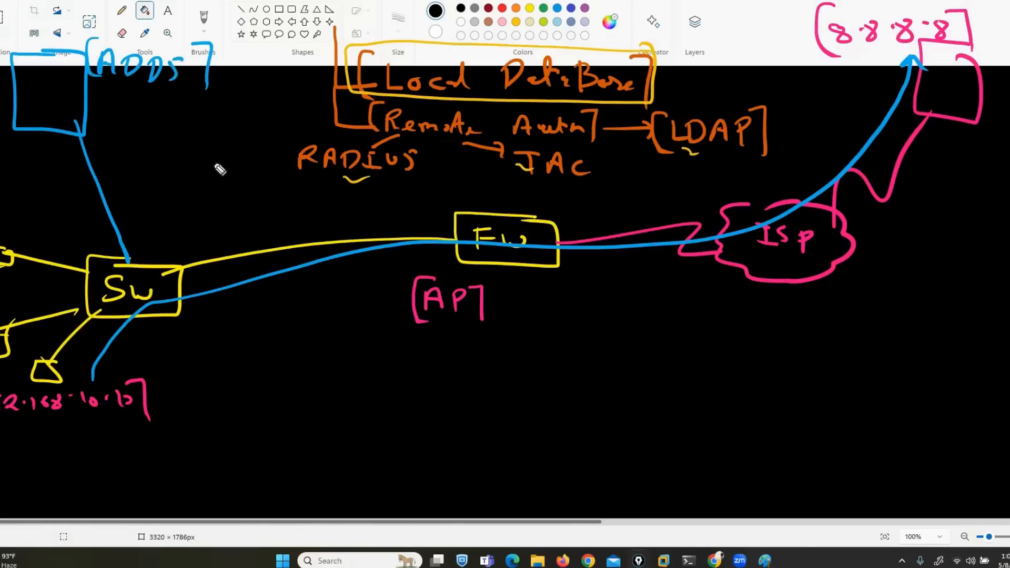
# Write the domain [ABc.com], tick the PC and ADDS server in red, and arrow onto ADDS
pyautogui.moveTo(10, 468)
pyautogui.mouseDown()
pyautogui.moveTo(25, 468)
pyautogui.moveTo(22, 458)
pyautogui.mouseUp()
pyautogui.moveTo(35, 451)
pyautogui.mouseDown()
pyautogui.moveTo(35, 470)
pyautogui.moveTo(77, 463)
pyautogui.moveTo(157, 483)
pyautogui.mouseUp()
pyautogui.moveTo(4, 436); pyautogui.dragTo(26, 490)
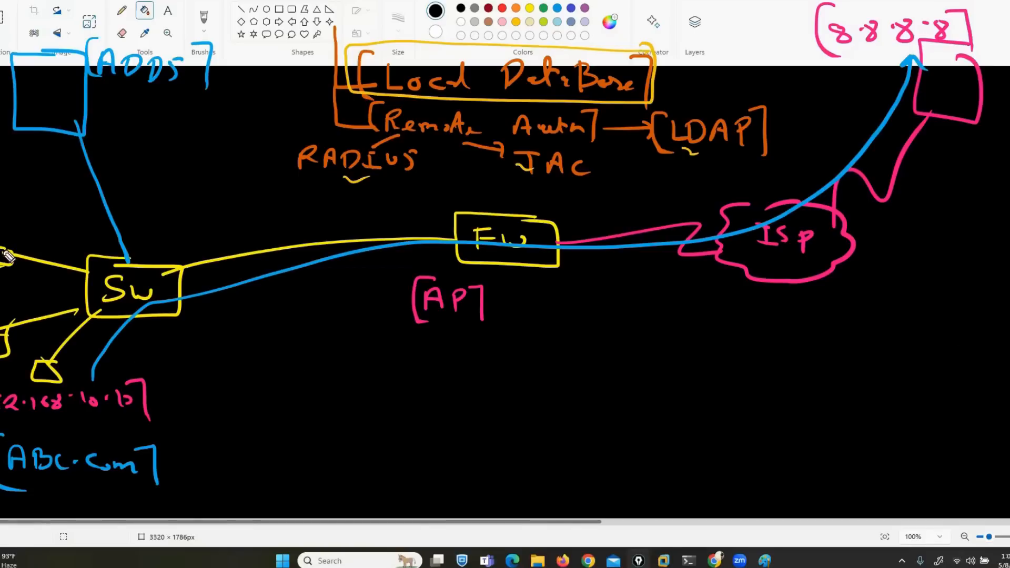
pyautogui.moveTo(46, 376); pyautogui.dragTo(61, 367)
pyautogui.moveTo(66, 107); pyautogui.dragTo(82, 100)
pyautogui.moveTo(41, 1); pyautogui.dragTo(47, 53)
pyautogui.moveTo(48, 52); pyautogui.dragTo(60, 33)
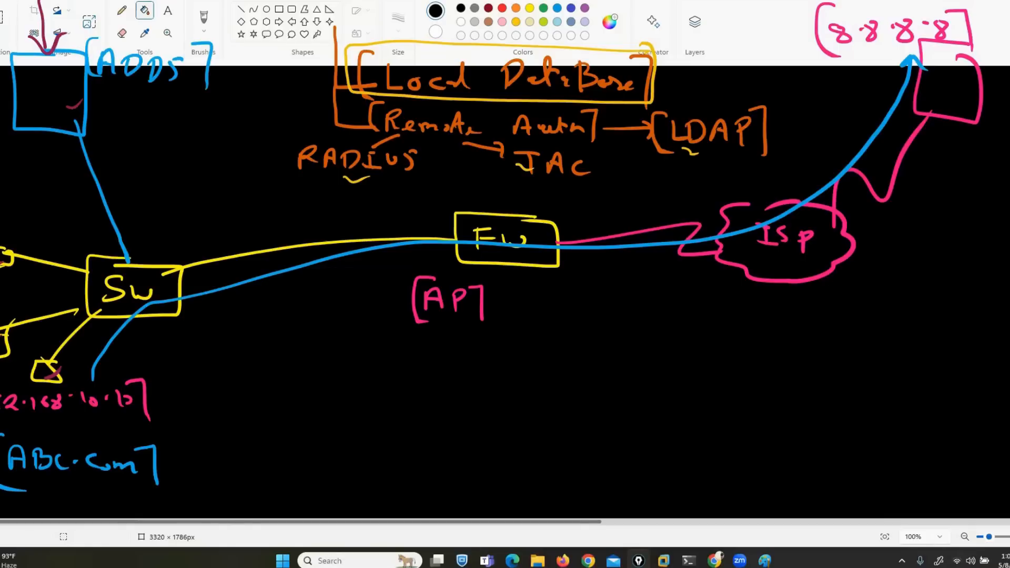
# Draw a green arrow from Fw to ADDS and outline the PC in green
pyautogui.moveTo(431, 217)
pyautogui.mouseDown()
pyautogui.moveTo(293, 225)
pyautogui.moveTo(127, 162)
pyautogui.moveTo(93, 107)
pyautogui.moveTo(123, 110)
pyautogui.mouseUp()
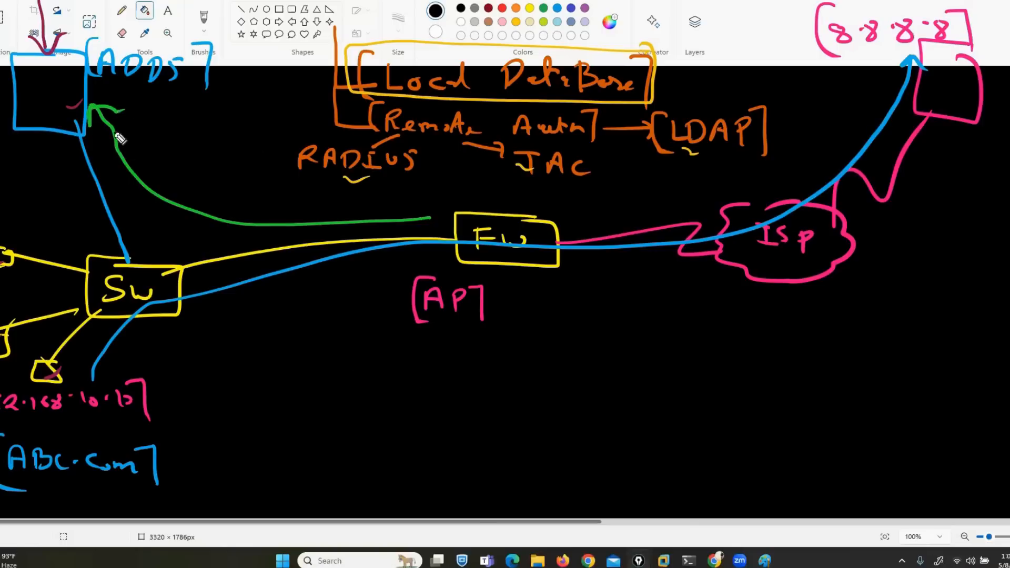
pyautogui.moveTo(35, 24)
pyautogui.mouseDown()
pyautogui.moveTo(45, 53)
pyautogui.moveTo(62, 35)
pyautogui.mouseUp()
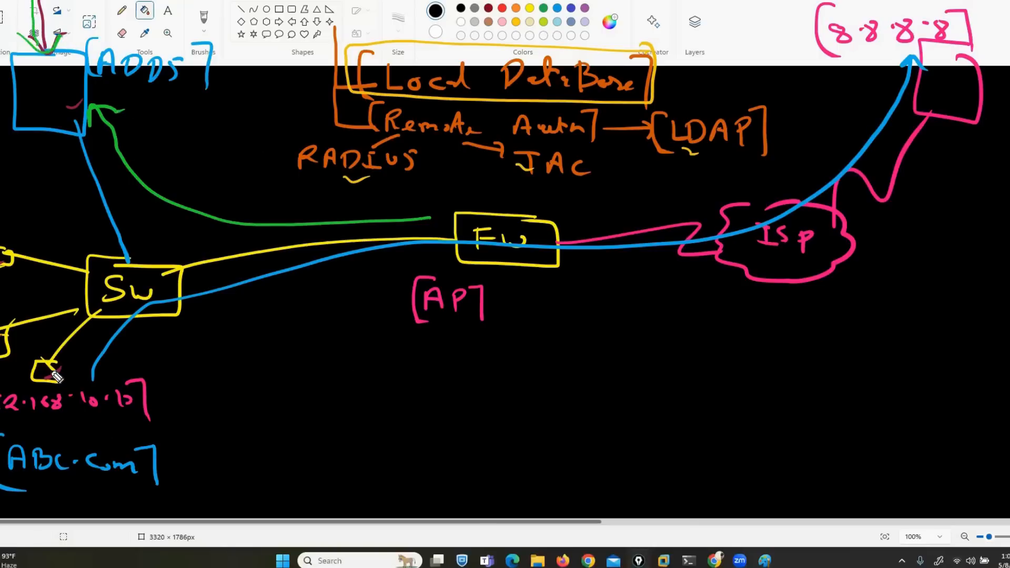
pyautogui.moveTo(55, 361)
pyautogui.mouseDown()
pyautogui.moveTo(31, 361)
pyautogui.moveTo(62, 383)
pyautogui.moveTo(59, 395)
pyautogui.mouseUp()
pyautogui.moveTo(4, 362); pyautogui.dragTo(1, 370)
pyautogui.moveTo(5, 265); pyautogui.dragTo(1, 278)
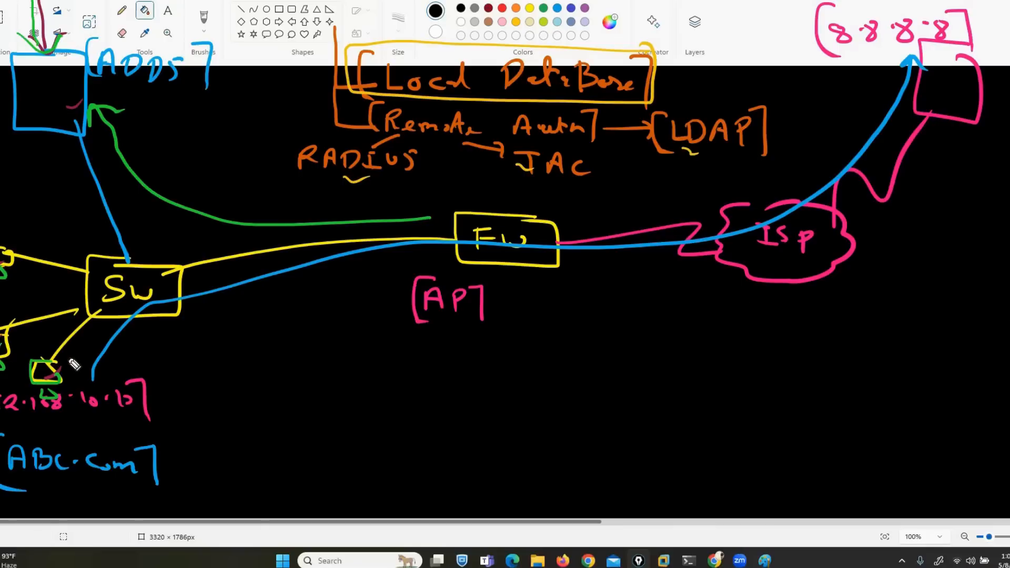
# Trace a red path from the PC through Fw to 8.8.8.8, circling AP
pyautogui.moveTo(67, 363)
pyautogui.mouseDown()
pyautogui.moveTo(77, 342)
pyautogui.moveTo(151, 287)
pyautogui.moveTo(265, 252)
pyautogui.moveTo(459, 235)
pyautogui.mouseUp()
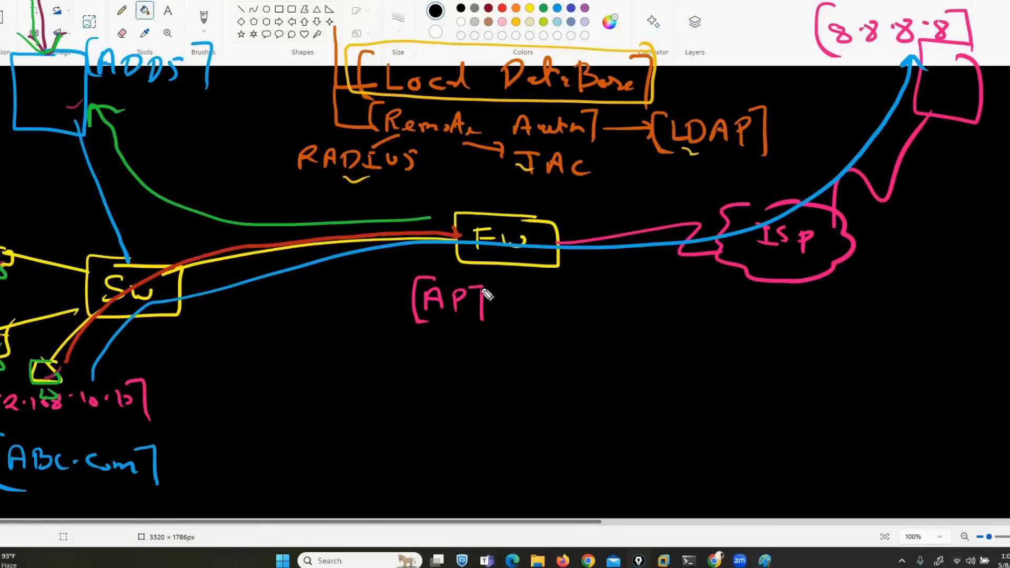
pyautogui.moveTo(421, 280)
pyautogui.mouseDown()
pyautogui.moveTo(497, 305)
pyautogui.moveTo(418, 280)
pyautogui.mouseUp()
pyautogui.moveTo(499, 241)
pyautogui.mouseDown()
pyautogui.moveTo(549, 243)
pyautogui.moveTo(791, 158)
pyautogui.moveTo(866, 63)
pyautogui.moveTo(879, 87)
pyautogui.mouseUp()
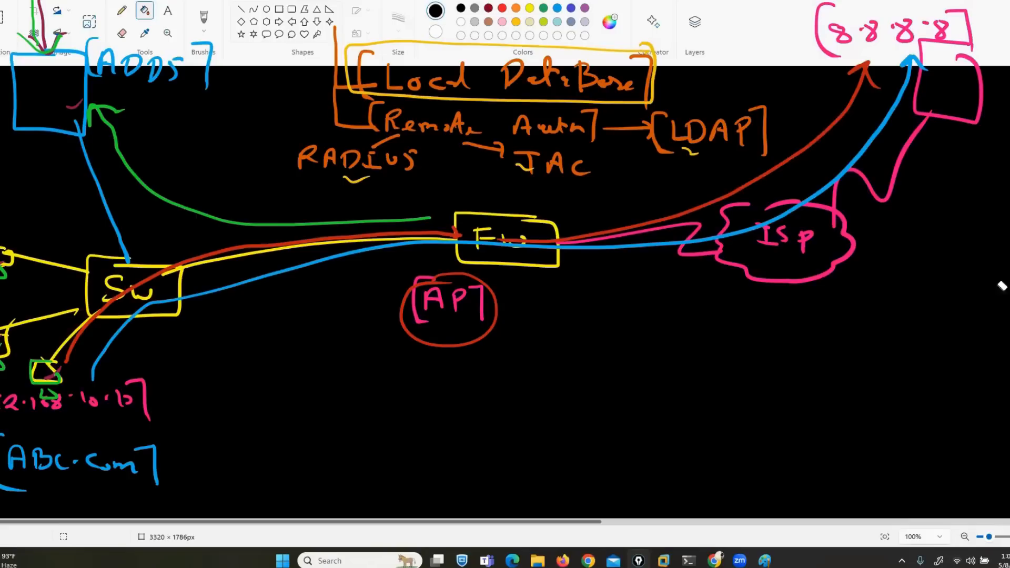
# Undo the last three strokes, removing the blue and red paths and AP markings
pyautogui.hotkey('ctrl', 'z')
pyautogui.hotkey('ctrl', 'z')
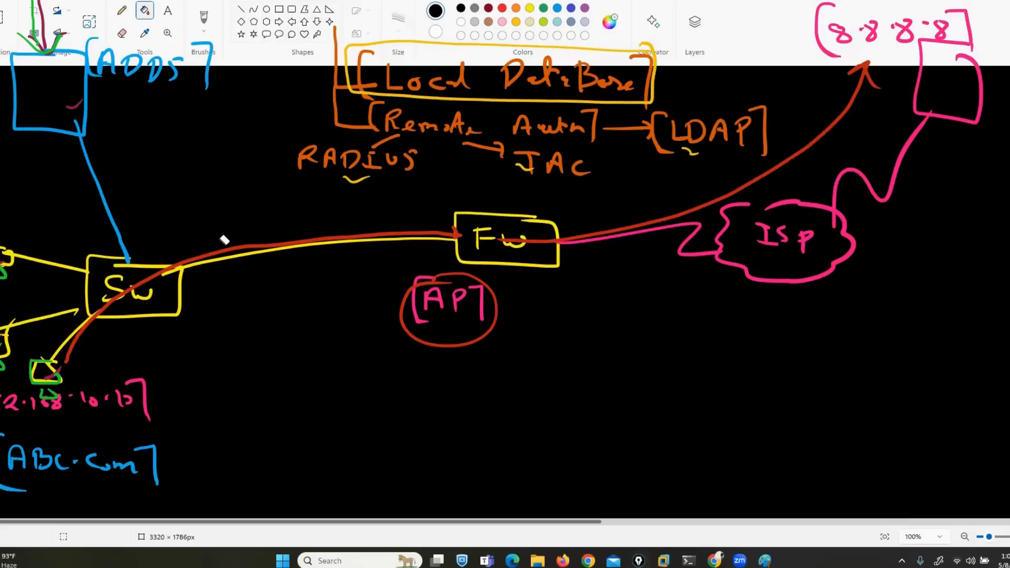
pyautogui.hotkey('ctrl', 'z')
pyautogui.hotkey('ctrl', 'z')
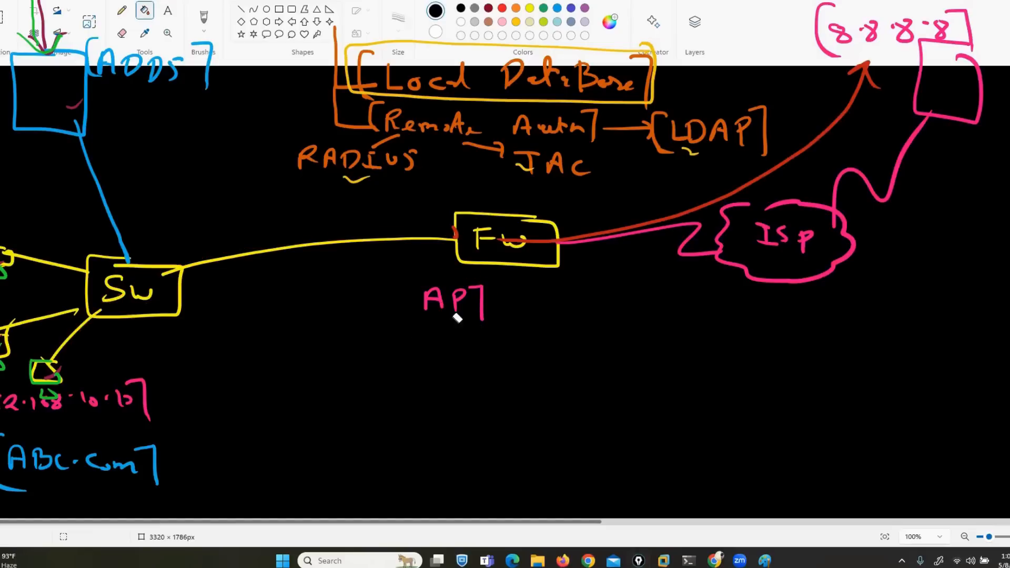
pyautogui.hotkey('ctrl', 'z')
pyautogui.hotkey('ctrl', 'z')
pyautogui.hotkey('ctrl', 'z')
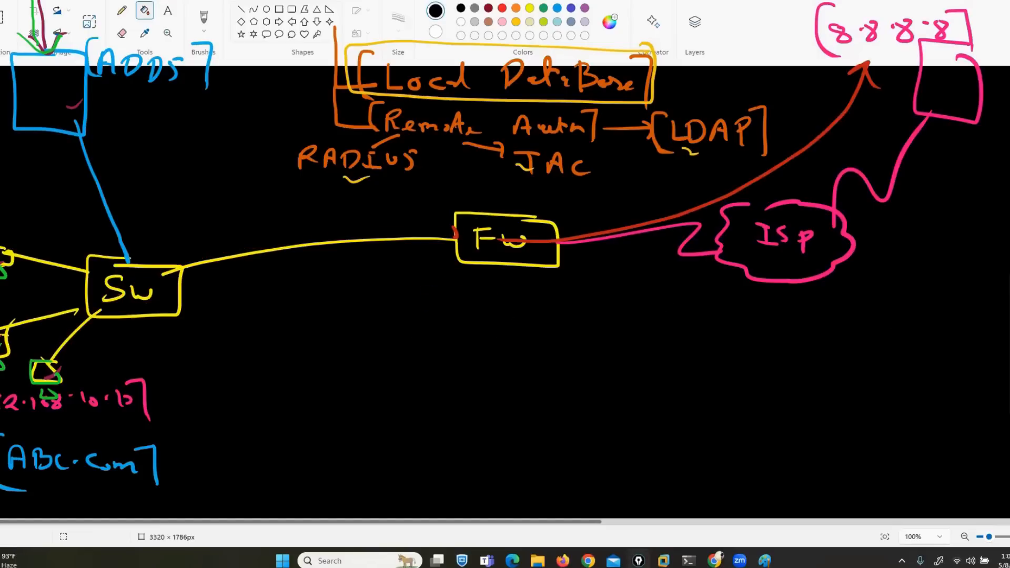
# Draw three white client monitors and wire each to the Sw switch
pyautogui.moveTo(221, 436)
pyautogui.mouseDown()
pyautogui.moveTo(247, 428)
pyautogui.moveTo(285, 450)
pyautogui.moveTo(303, 438)
pyautogui.mouseUp()
pyautogui.moveTo(294, 457); pyautogui.dragTo(301, 455)
pyautogui.moveTo(379, 423); pyautogui.dragTo(360, 443)
pyautogui.moveTo(360, 450); pyautogui.dragTo(370, 444)
pyautogui.moveTo(234, 450)
pyautogui.mouseDown()
pyautogui.moveTo(226, 466)
pyautogui.moveTo(243, 464)
pyautogui.mouseUp()
pyautogui.moveTo(123, 306); pyautogui.dragTo(228, 432)
pyautogui.moveTo(161, 315); pyautogui.dragTo(287, 425)
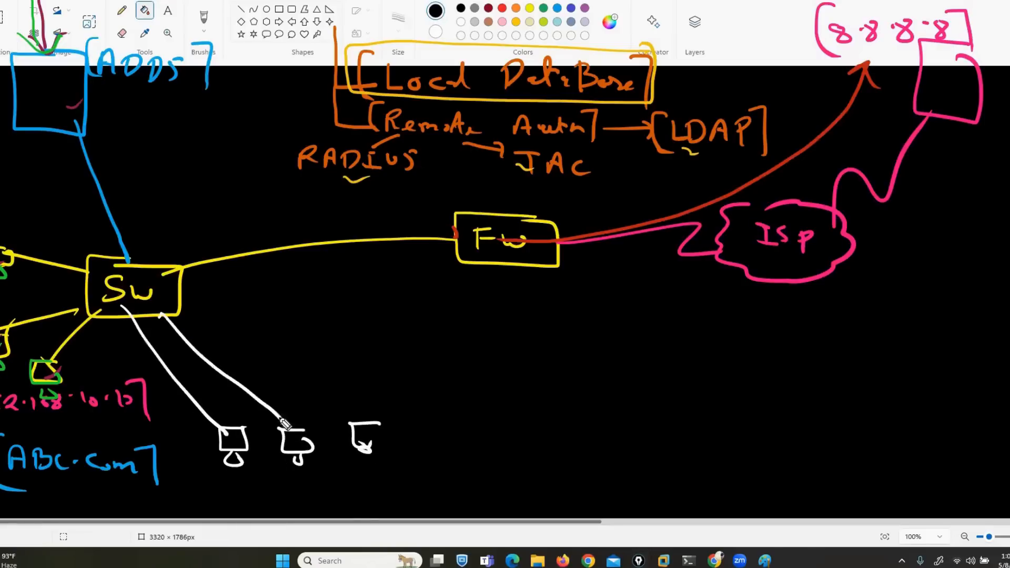
pyautogui.moveTo(167, 296)
pyautogui.mouseDown()
pyautogui.moveTo(341, 388)
pyautogui.moveTo(369, 417)
pyautogui.moveTo(375, 449)
pyautogui.mouseUp()
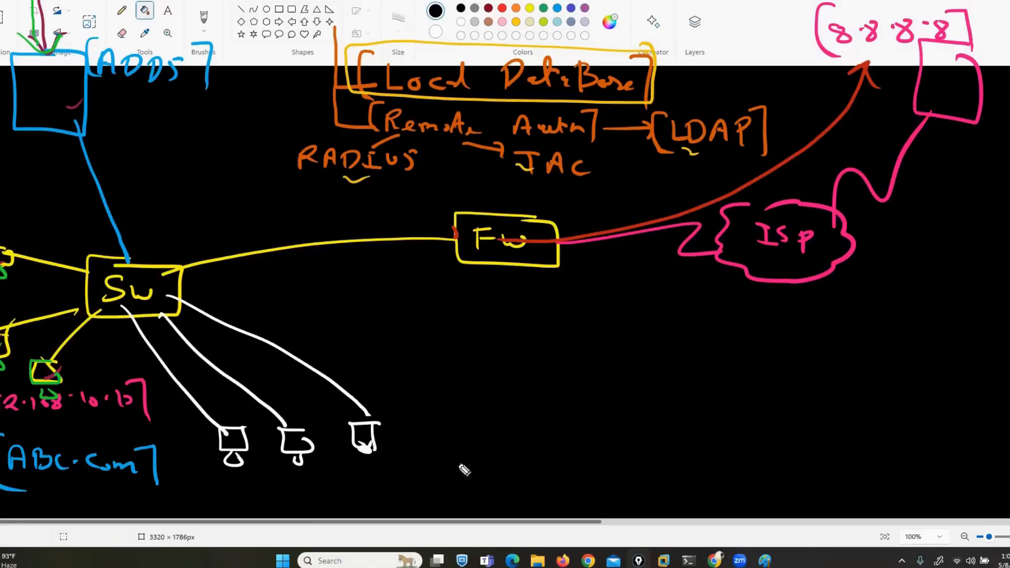
# Bracket the client group, tick the ADDS box, and start writing CAPtive beside the clients
pyautogui.moveTo(390, 404); pyautogui.dragTo(409, 473)
pyautogui.moveTo(181, 427)
pyautogui.mouseDown()
pyautogui.moveTo(196, 483)
pyautogui.moveTo(216, 480)
pyautogui.mouseUp()
pyautogui.moveTo(37, 87)
pyautogui.mouseDown()
pyautogui.moveTo(71, 101)
pyautogui.moveTo(84, 78)
pyautogui.mouseUp()
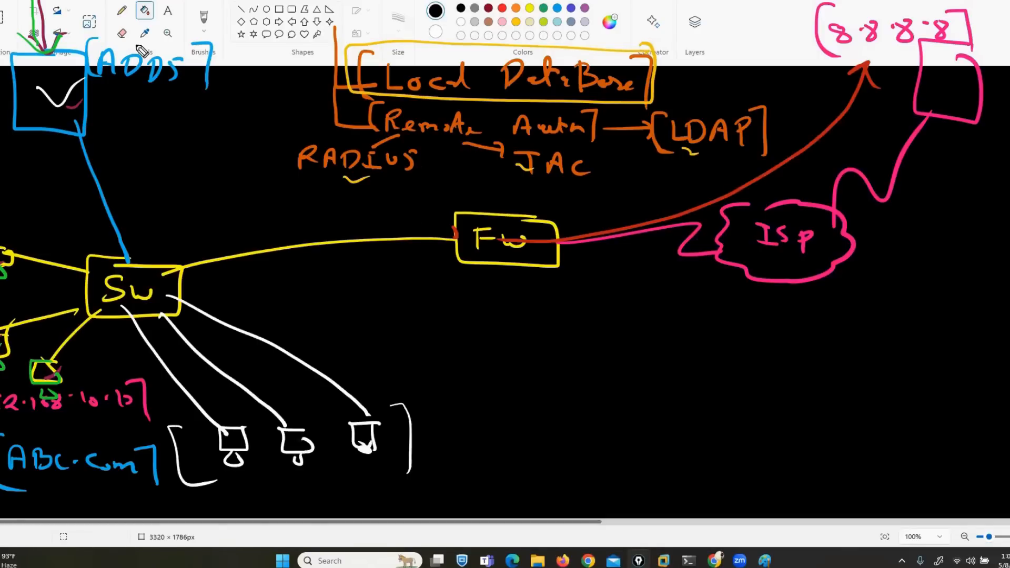
pyautogui.moveTo(675, 404); pyautogui.dragTo(686, 423)
pyautogui.moveTo(686, 413)
pyautogui.mouseDown()
pyautogui.moveTo(737, 407)
pyautogui.moveTo(763, 430)
pyautogui.moveTo(800, 413)
pyautogui.moveTo(827, 424)
pyautogui.moveTo(866, 417)
pyautogui.moveTo(895, 431)
pyautogui.mouseUp()
# Bracket the [Captive Portal] label, box Fw's inside port in blue, and circle the first client
pyautogui.moveTo(885, 389); pyautogui.dragTo(897, 440)
pyautogui.moveTo(661, 386); pyautogui.dragTo(665, 446)
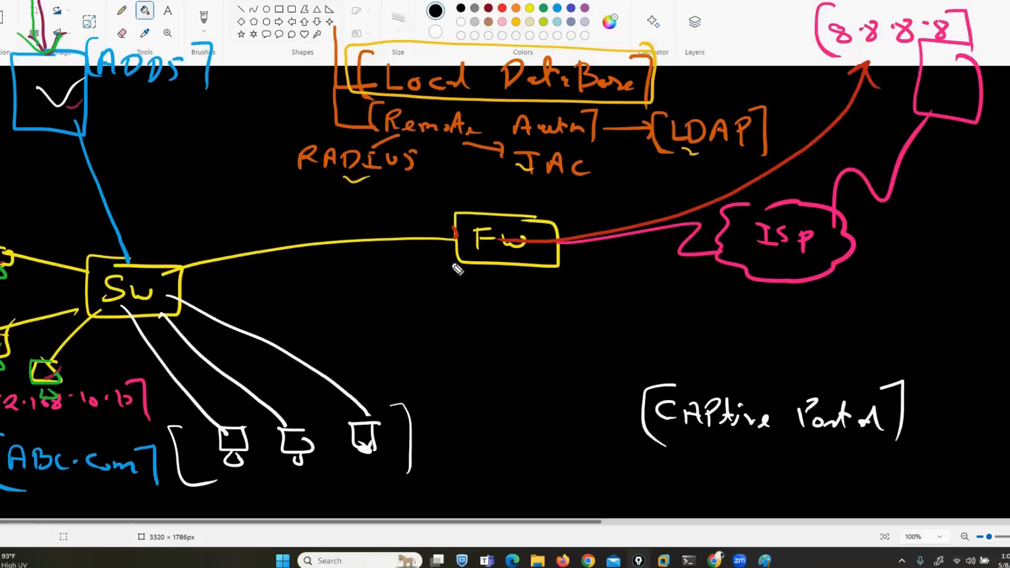
pyautogui.moveTo(449, 228)
pyautogui.mouseDown()
pyautogui.moveTo(435, 226)
pyautogui.moveTo(446, 246)
pyautogui.moveTo(454, 226)
pyautogui.mouseUp()
pyautogui.moveTo(413, 200)
pyautogui.mouseDown()
pyautogui.moveTo(442, 224)
pyautogui.moveTo(431, 221)
pyautogui.mouseUp()
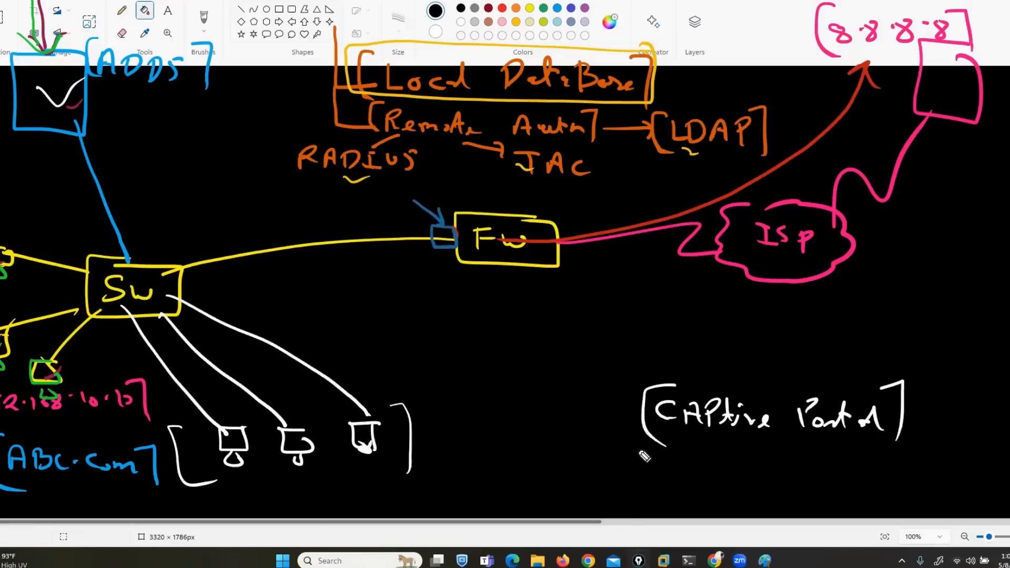
pyautogui.moveTo(245, 424)
pyautogui.mouseDown()
pyautogui.moveTo(198, 462)
pyautogui.moveTo(257, 428)
pyautogui.mouseUp()
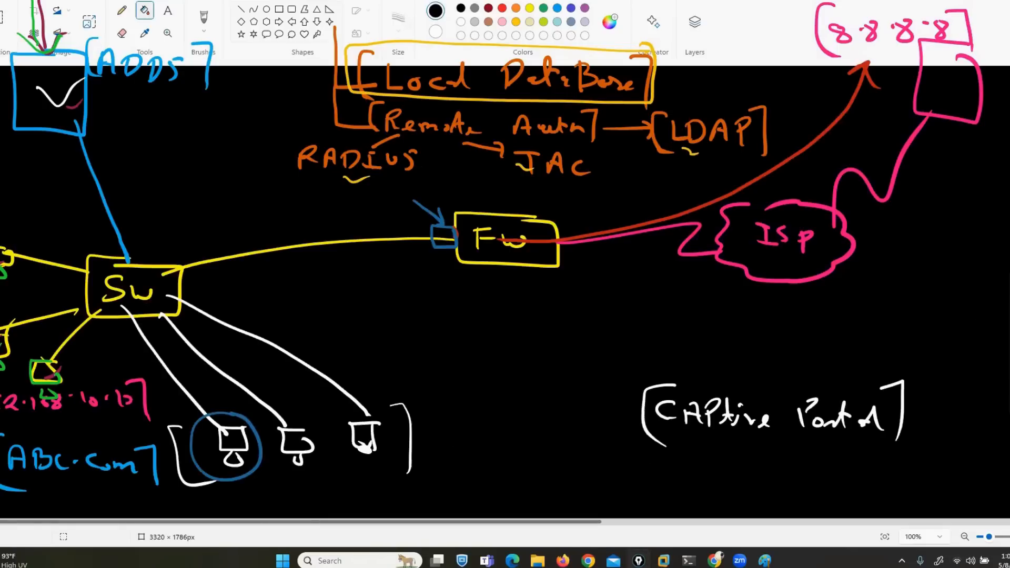
# Draw a line up from the switch to a new orange server box
pyautogui.moveTo(156, 269); pyautogui.dragTo(168, 165)
pyautogui.moveTo(180, 105)
pyautogui.mouseDown()
pyautogui.moveTo(138, 131)
pyautogui.moveTo(190, 123)
pyautogui.moveTo(183, 103)
pyautogui.mouseUp()
pyautogui.moveTo(199, 112)
pyautogui.mouseDown()
pyautogui.moveTo(197, 130)
pyautogui.moveTo(234, 121)
pyautogui.mouseUp()
# Finish the bracketed [DHCP] label and trace the circled client's path through Sw to the Fw port
pyautogui.moveTo(233, 113)
pyautogui.mouseDown()
pyautogui.moveTo(234, 129)
pyautogui.moveTo(265, 121)
pyautogui.mouseUp()
pyautogui.moveTo(274, 102); pyautogui.dragTo(285, 136)
pyautogui.moveTo(199, 103)
pyautogui.mouseDown()
pyautogui.moveTo(187, 126)
pyautogui.moveTo(197, 142)
pyautogui.mouseUp()
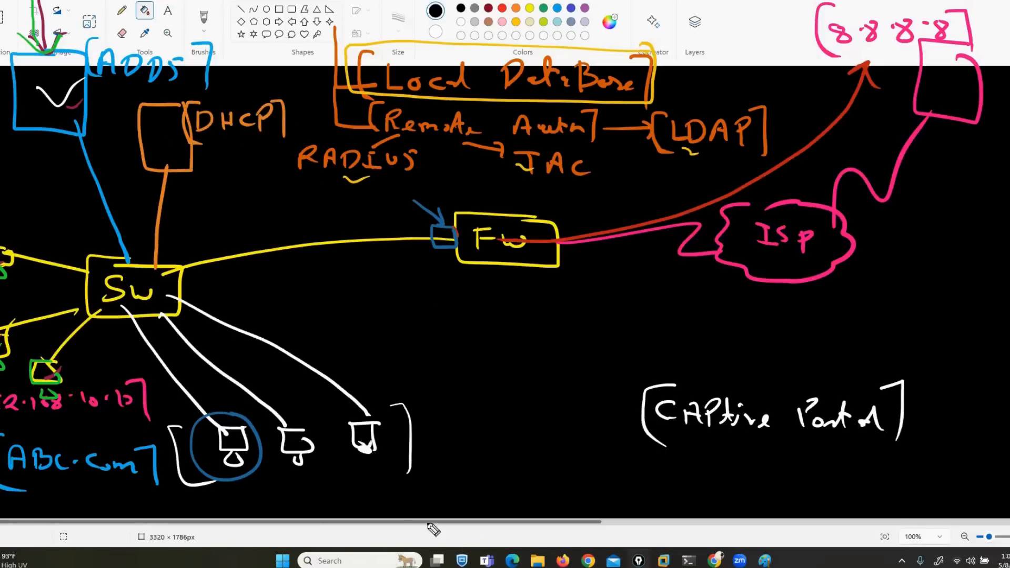
pyautogui.moveTo(221, 424)
pyautogui.mouseDown()
pyautogui.moveTo(170, 385)
pyautogui.moveTo(114, 304)
pyautogui.mouseUp()
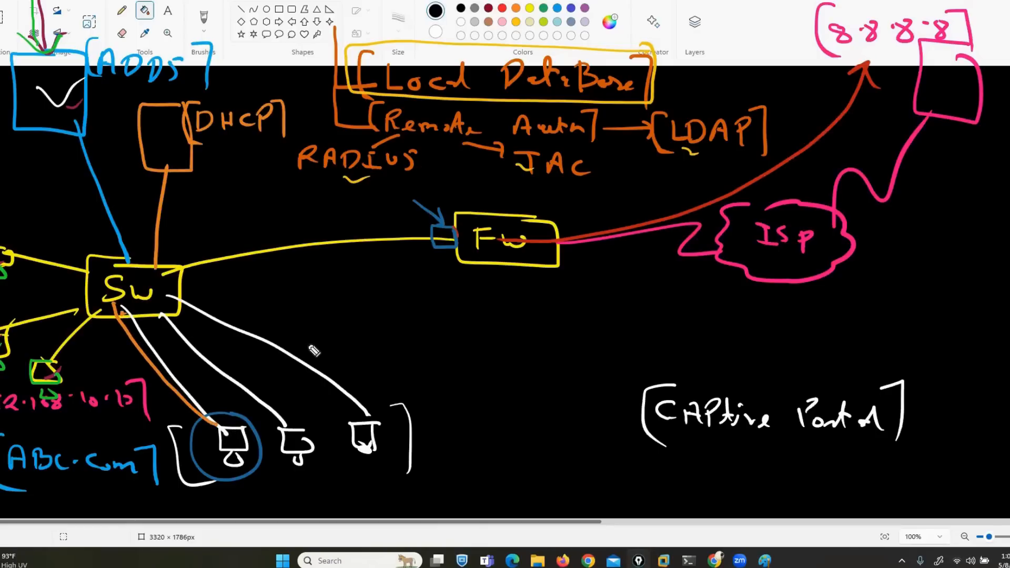
pyautogui.moveTo(246, 420); pyautogui.dragTo(188, 425)
pyautogui.moveTo(191, 467)
pyautogui.mouseDown()
pyautogui.moveTo(259, 477)
pyautogui.moveTo(234, 420)
pyautogui.moveTo(226, 437)
pyautogui.moveTo(175, 305)
pyautogui.moveTo(431, 227)
pyautogui.moveTo(421, 247)
pyautogui.mouseUp()
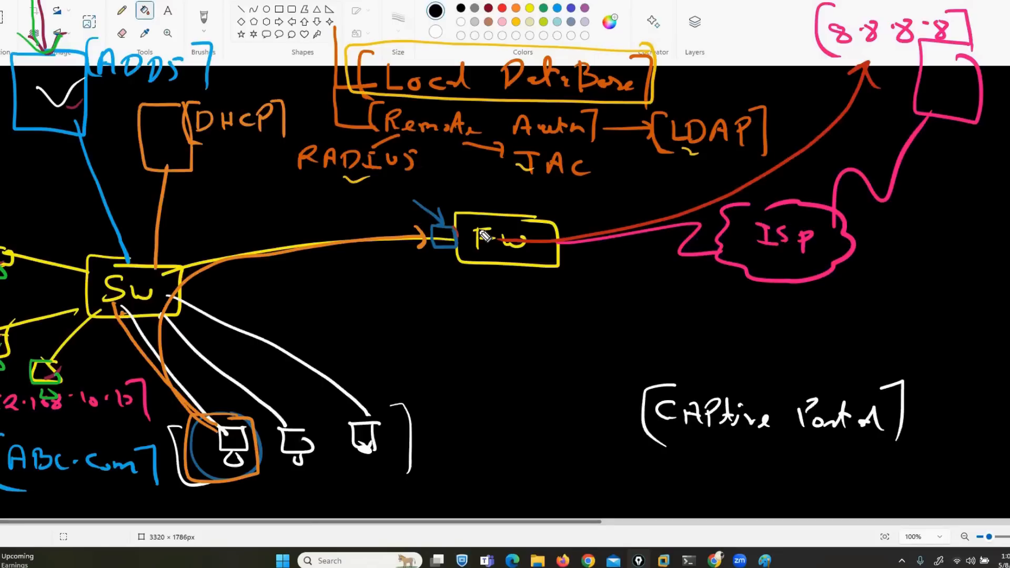
# Enclose the ADDS and DHCP servers in orange, then bring up the browser with the lab topology
pyautogui.moveTo(119, 8)
pyautogui.mouseDown()
pyautogui.moveTo(44, 8)
pyautogui.moveTo(0, 169)
pyautogui.moveTo(194, 170)
pyautogui.moveTo(225, 11)
pyautogui.moveTo(124, 6)
pyautogui.mouseUp()
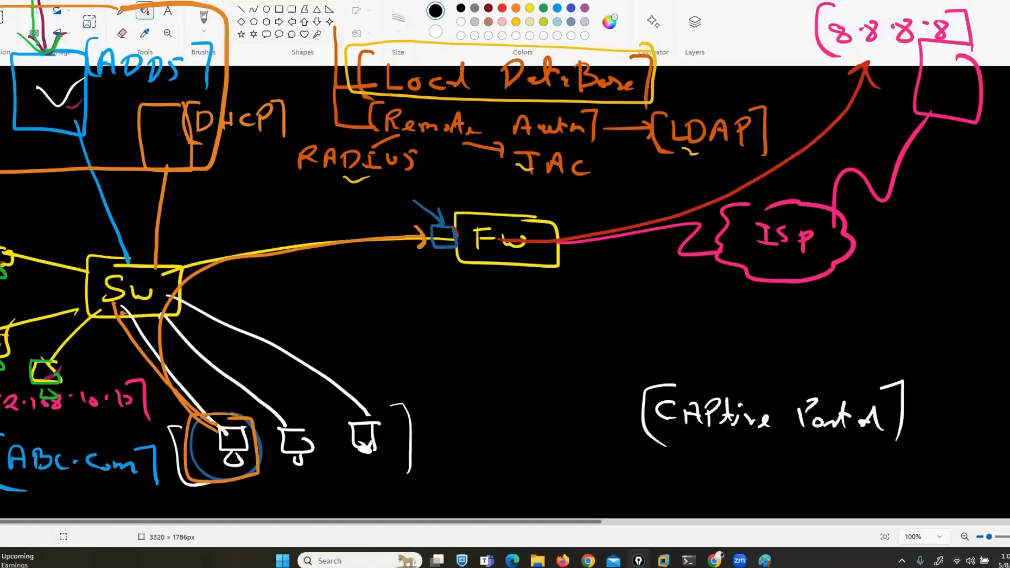
pyautogui.press('XF86AudioRaiseVolume')
pyautogui.press('Escape')
pyautogui.click(713, 560)
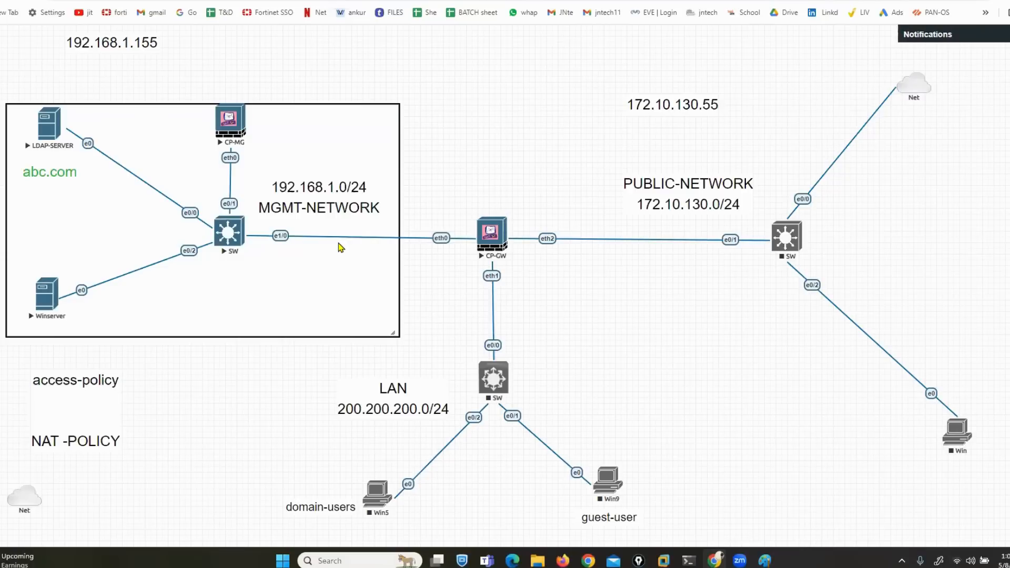
# Move the 192.168.1.155 label next to LDAP-SERVER and launch its console through ultravnc_wrapper
pyautogui.moveTo(94, 38); pyautogui.dragTo(100, 116)
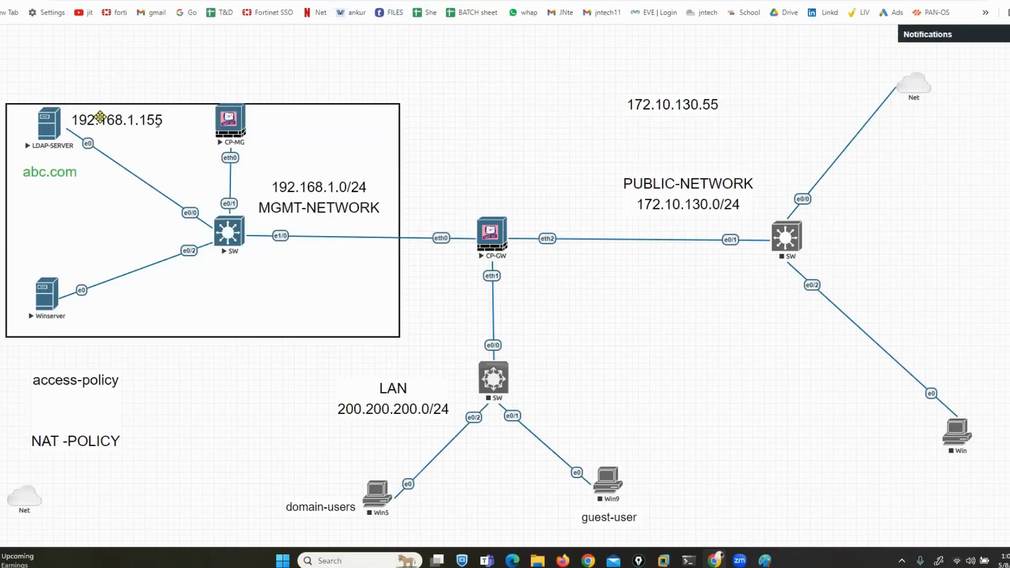
pyautogui.click(49, 129)
pyautogui.click(542, 77)
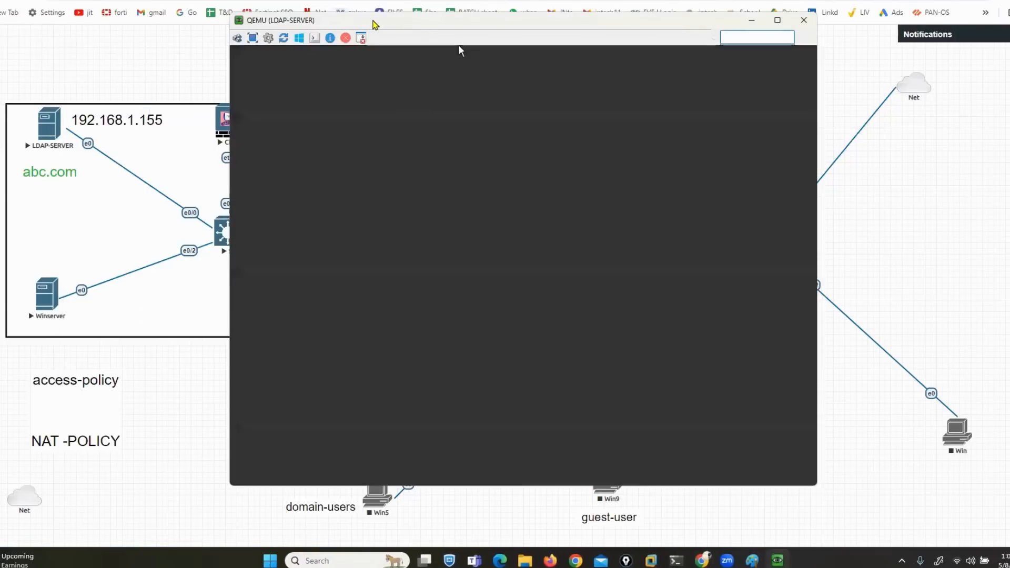
pyautogui.moveTo(376, 25); pyautogui.dragTo(545, 16)
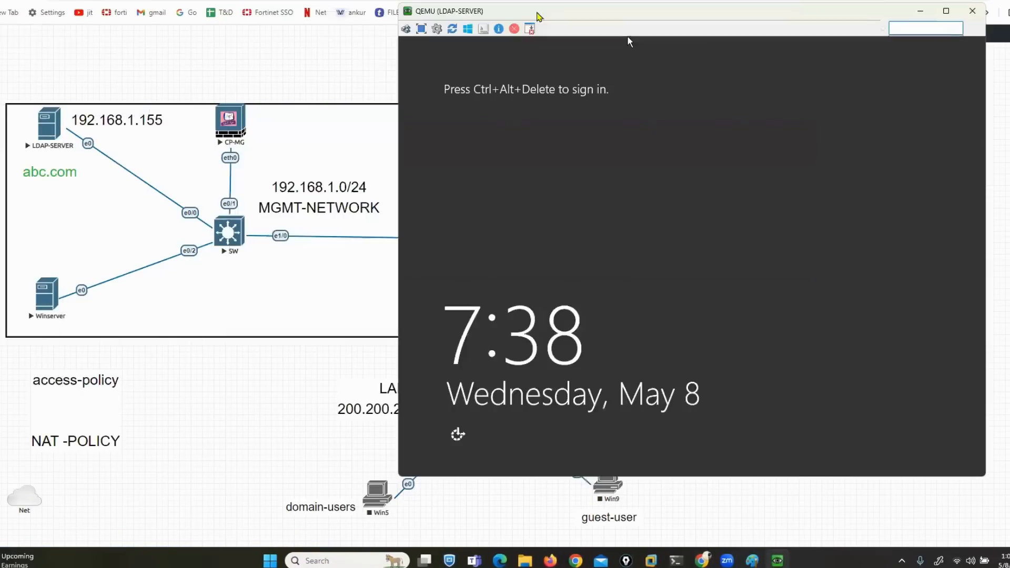
# Send Ctrl+Alt+Del and sign in as Administrator, retyping the password with Caps Lock off
pyautogui.click(406, 30)
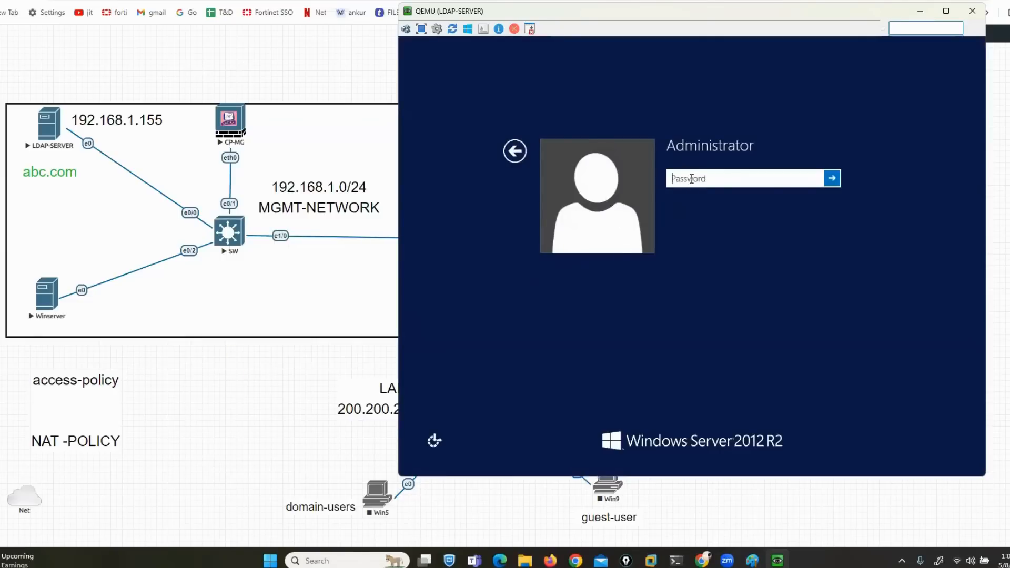
pyautogui.press('capslock')
pyautogui.write('•')
pyautogui.press('capslock')
pyautogui.write('••••••')
pyautogui.press('Return')
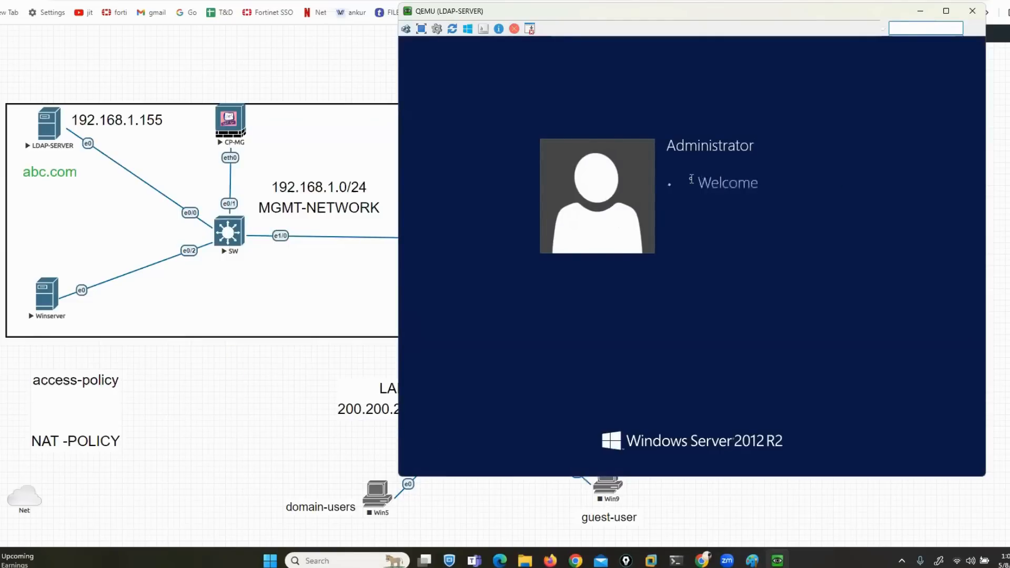
pyautogui.press('Return')
pyautogui.write('•')
pyautogui.press('capslock')
pyautogui.write('••••••')
pyautogui.press('Return')
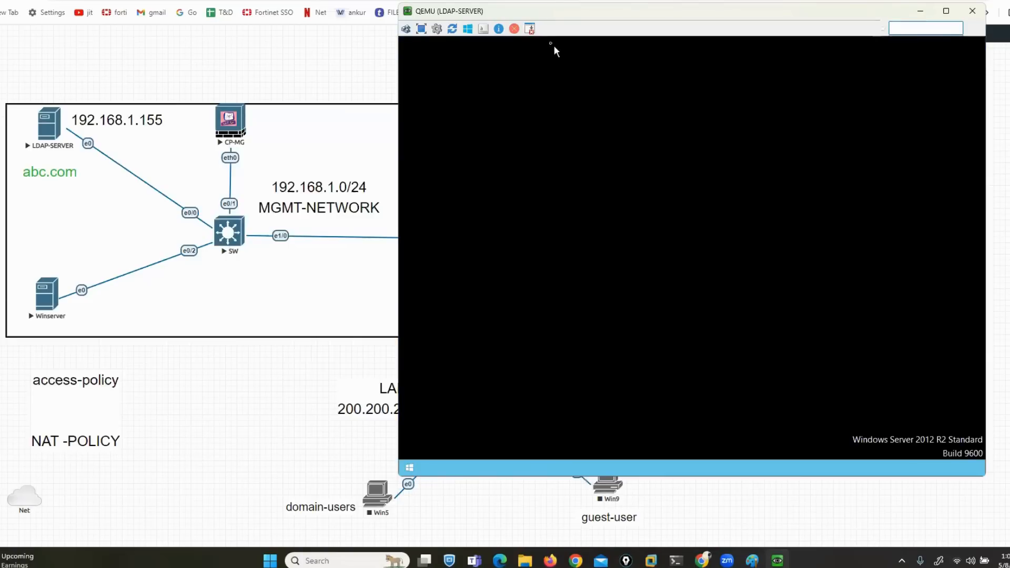
pyautogui.moveTo(551, 12); pyautogui.dragTo(473, 13)
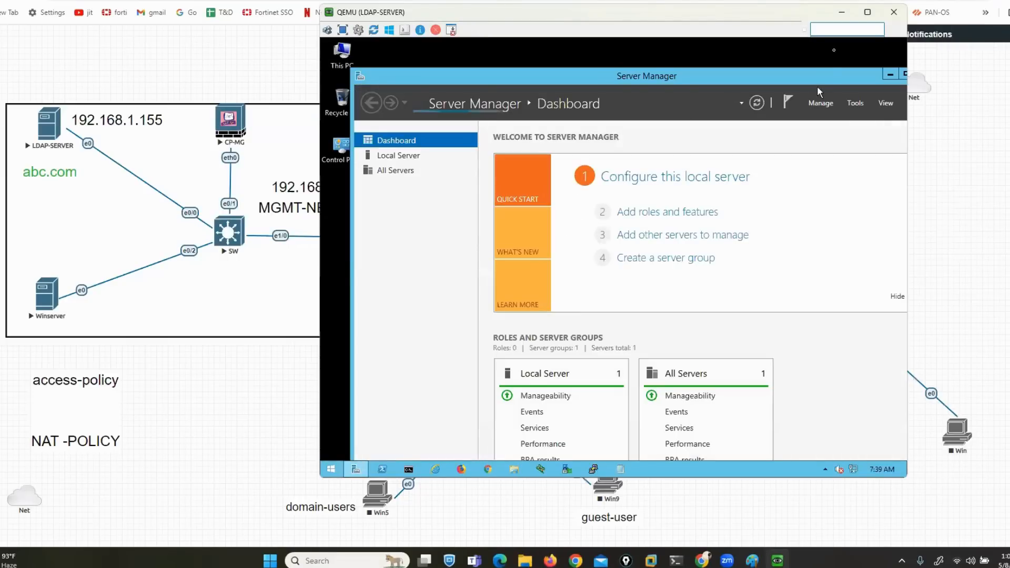
pyautogui.moveTo(787, 16); pyautogui.dragTo(738, 21)
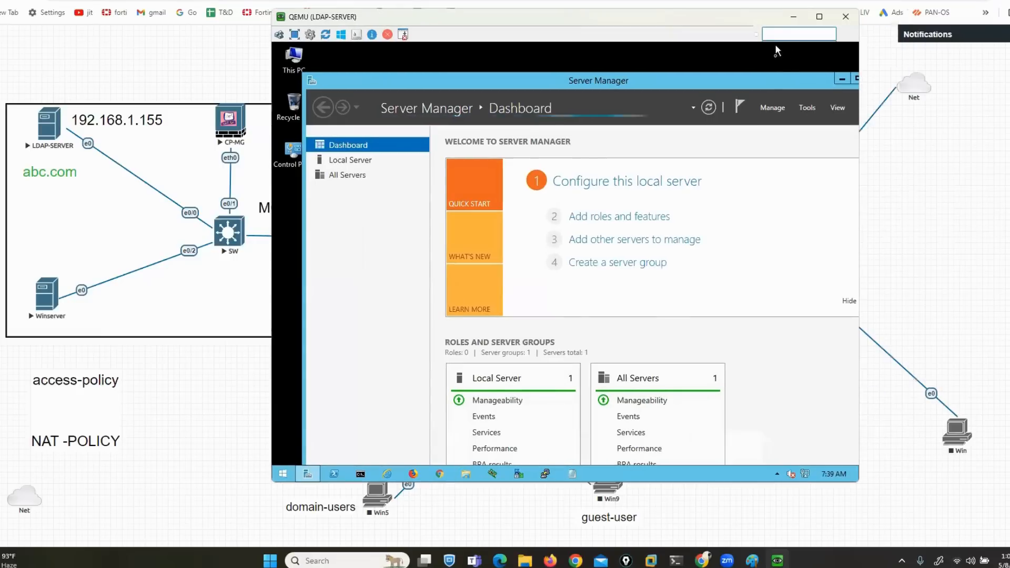
# Minimize Server Manager and run ncpa.cpl from an administrator command prompt
pyautogui.doubleClick(777, 81)
pyautogui.click(808, 47)
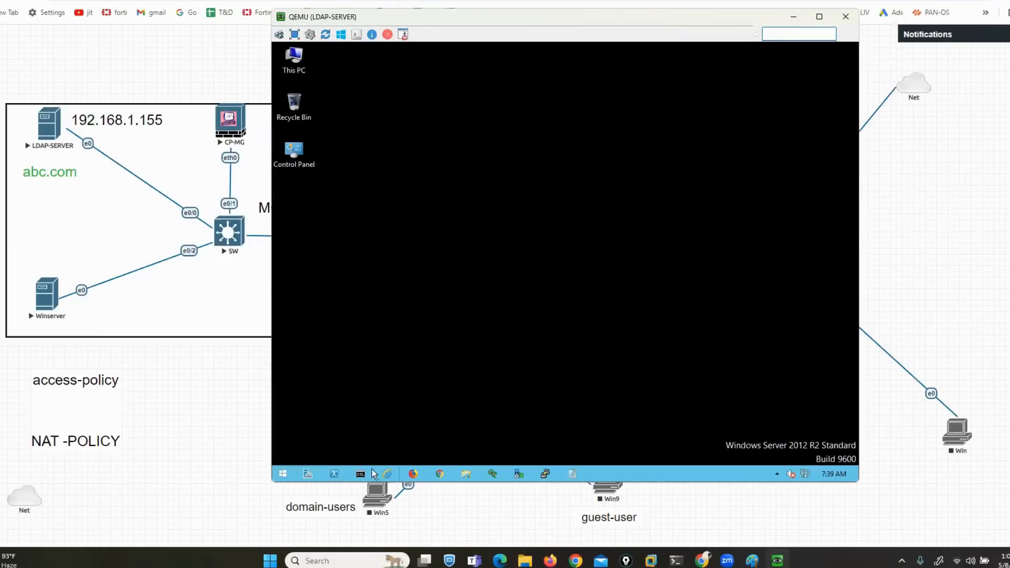
pyautogui.click(367, 473)
pyautogui.write('ncpa.cpl')
pyautogui.press('Return')
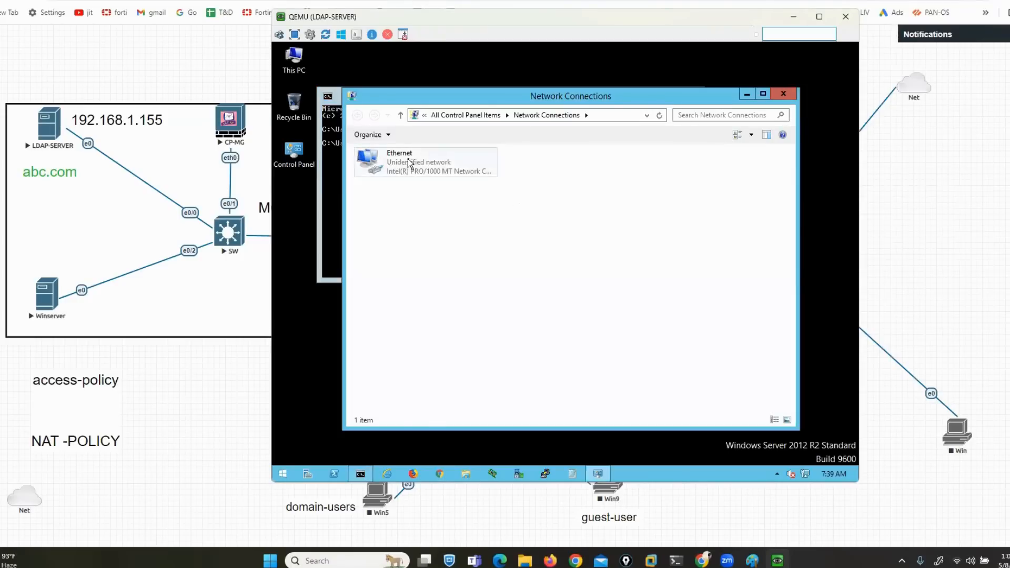
# Give the Ethernet adapter static IPv4 192.168.1.155, mask 255.255.255.0, gateway 192.168.1.5
pyautogui.rightClick(409, 159)
pyautogui.click(444, 262)
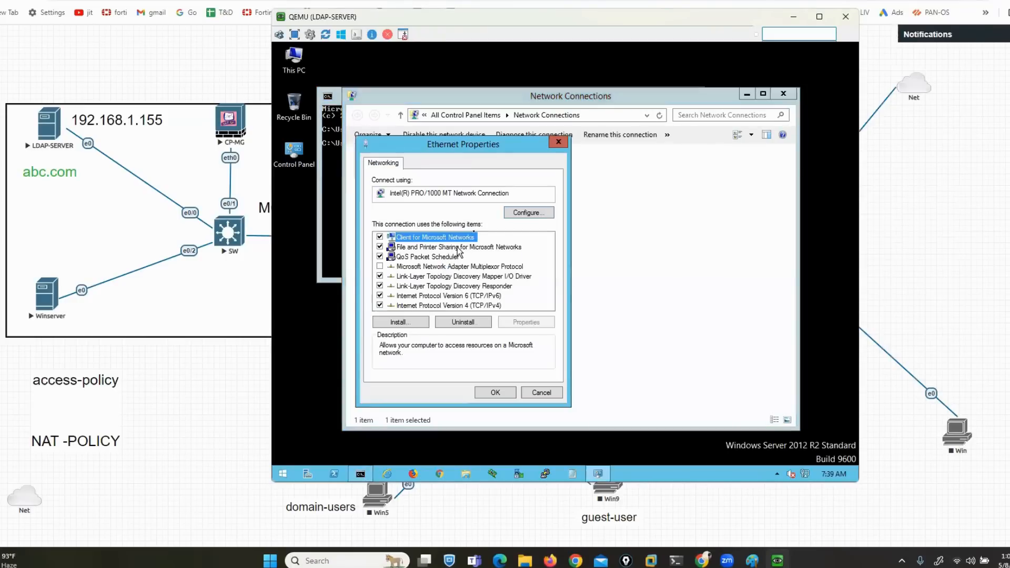
pyautogui.click(488, 305)
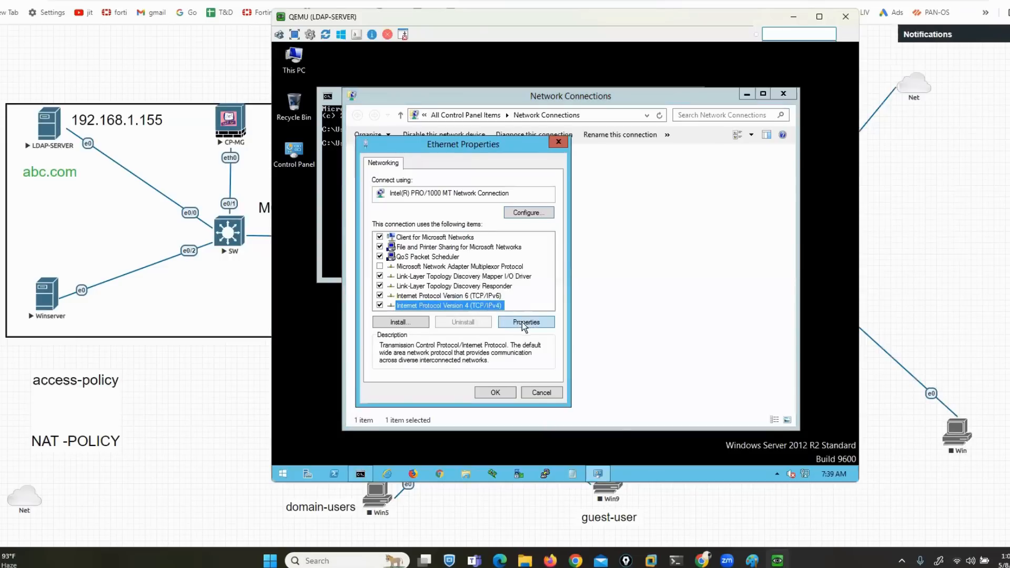
pyautogui.click(525, 322)
pyautogui.click(410, 271)
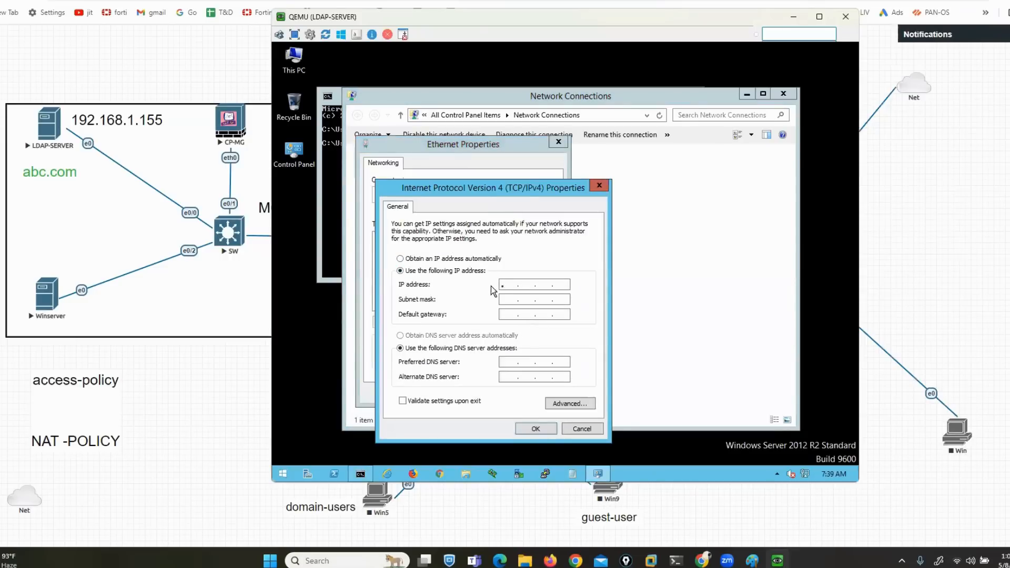
pyautogui.write('192 . 168 . 1 . 155')
pyautogui.press('Tab')
pyautogui.write('255.255.0')
pyautogui.press('Tab')
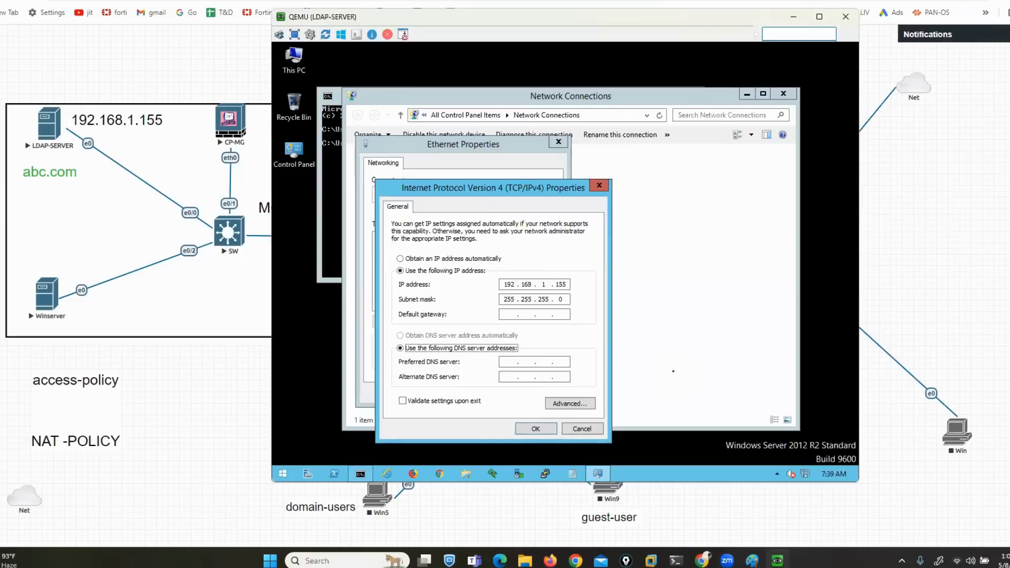
pyautogui.write('192.168.')
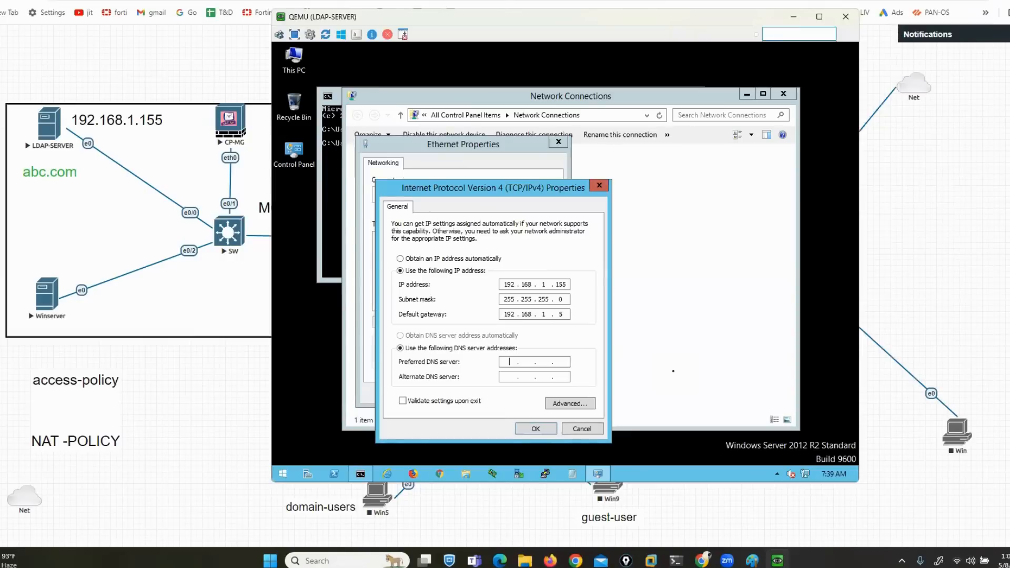
# Set DNS servers 192.168.1.155 and 8.8.8.8, confirm, and close the network windows
pyautogui.write('192 . 168 . 1 . 155')
pyautogui.press('Tab')
pyautogui.write('8.8.8.8')
pyautogui.click(536, 429)
pyautogui.click(495, 393)
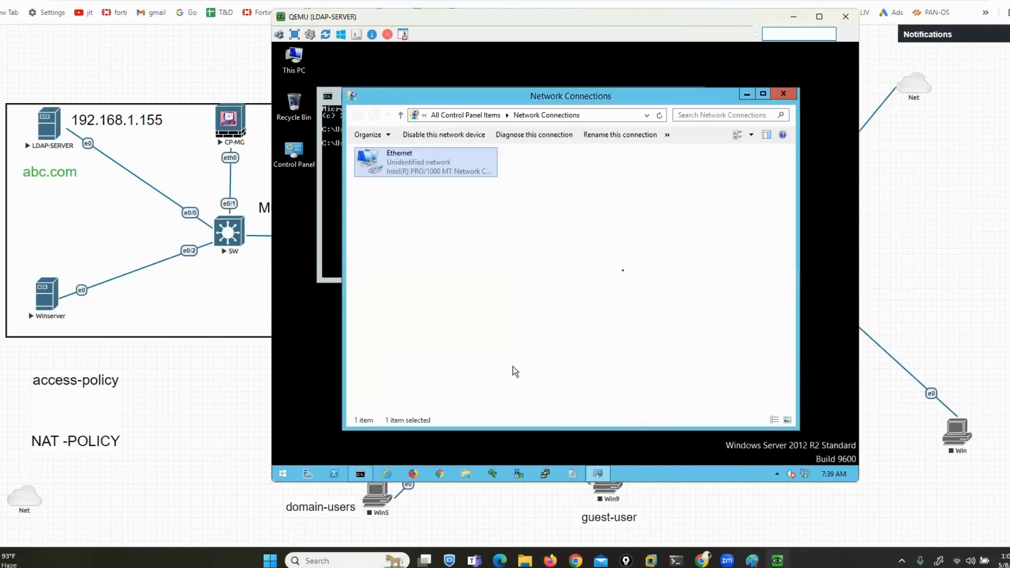
pyautogui.click(784, 93)
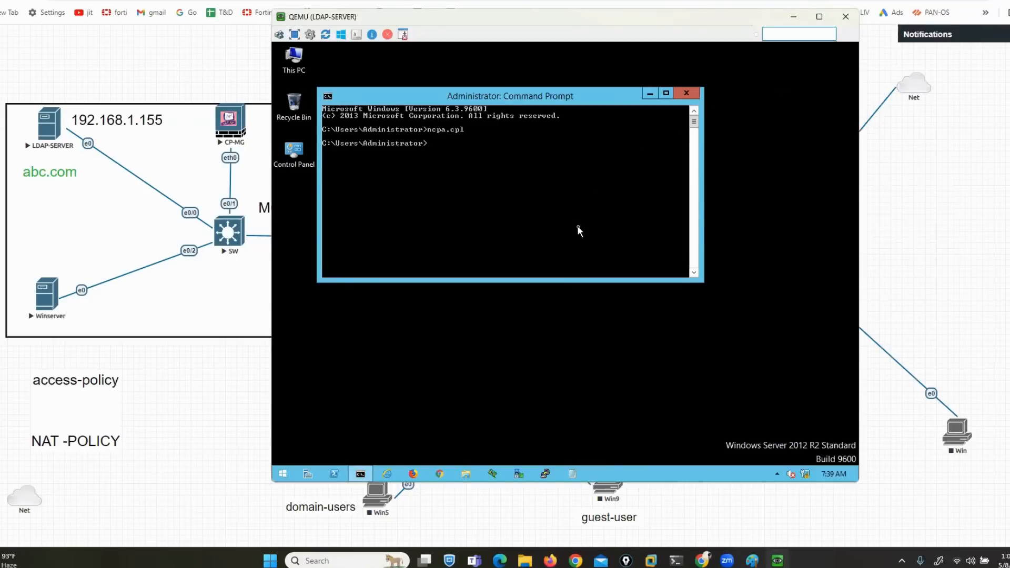
# Change the desktop screen resolution to 1280 × 960, apply it and keep the changes
pyautogui.rightClick(504, 363)
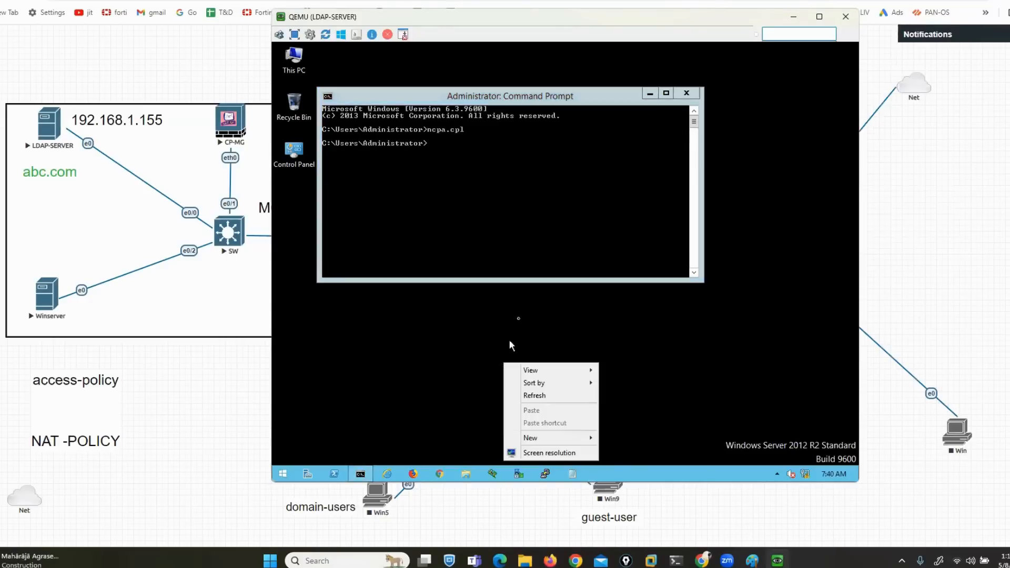
pyautogui.click(529, 459)
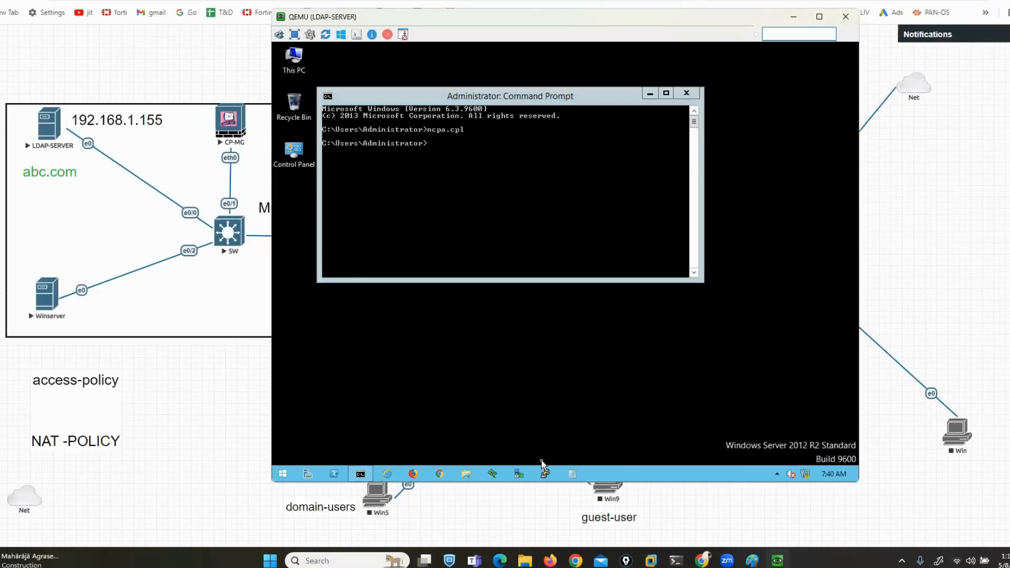
pyautogui.click(488, 256)
pyautogui.moveTo(484, 428); pyautogui.dragTo(488, 373)
pyautogui.click(627, 299)
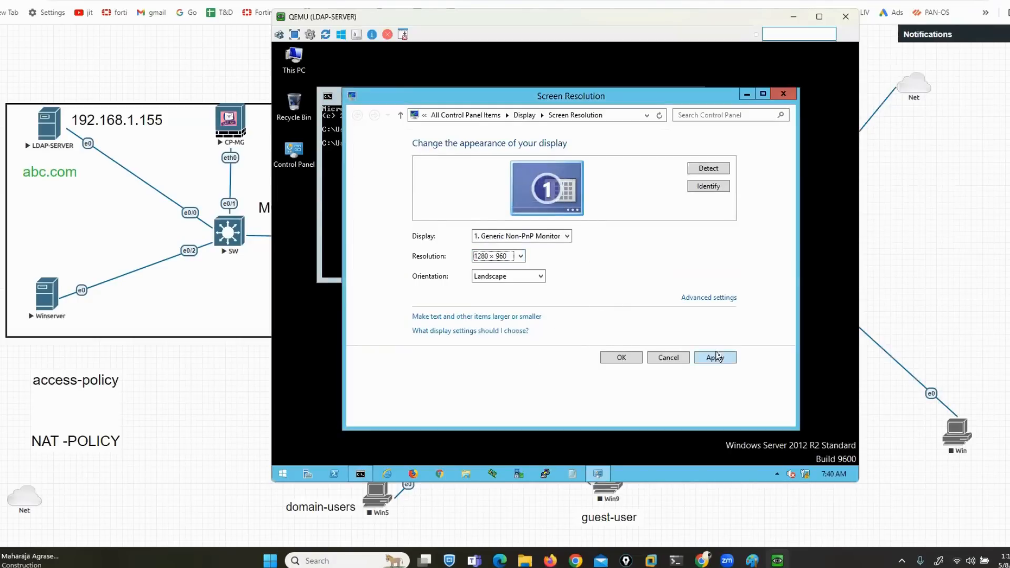
pyautogui.click(716, 358)
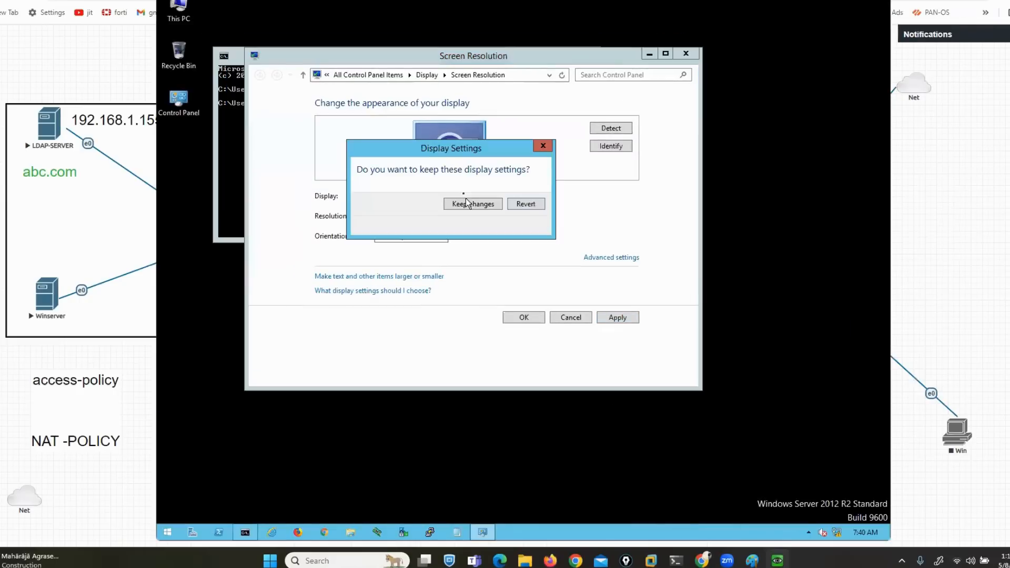
pyautogui.click(472, 203)
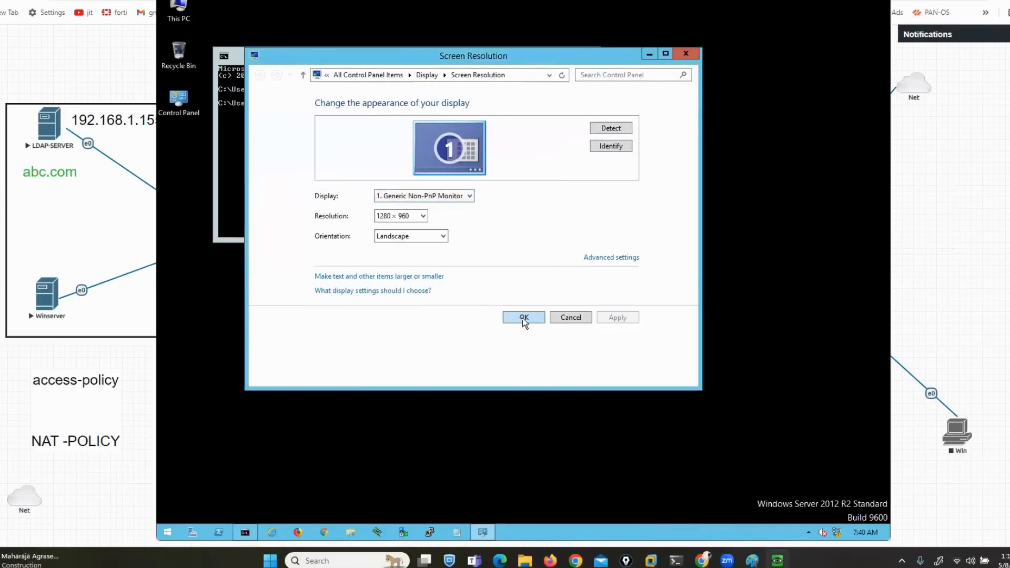
pyautogui.click(524, 317)
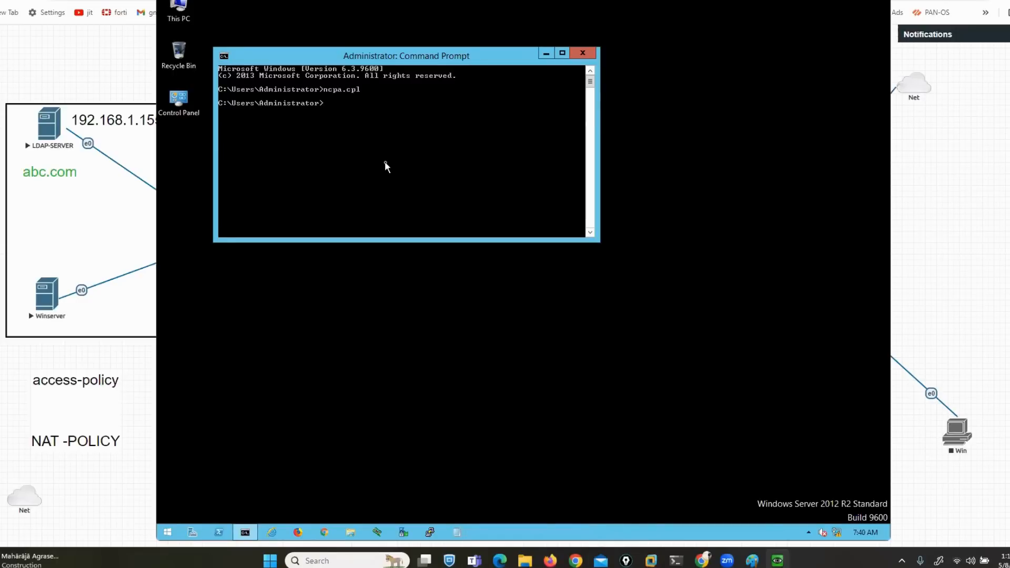
# In Add Roles and Features, select AD DS and DNS Server roles with their required features
pyautogui.click(192, 532)
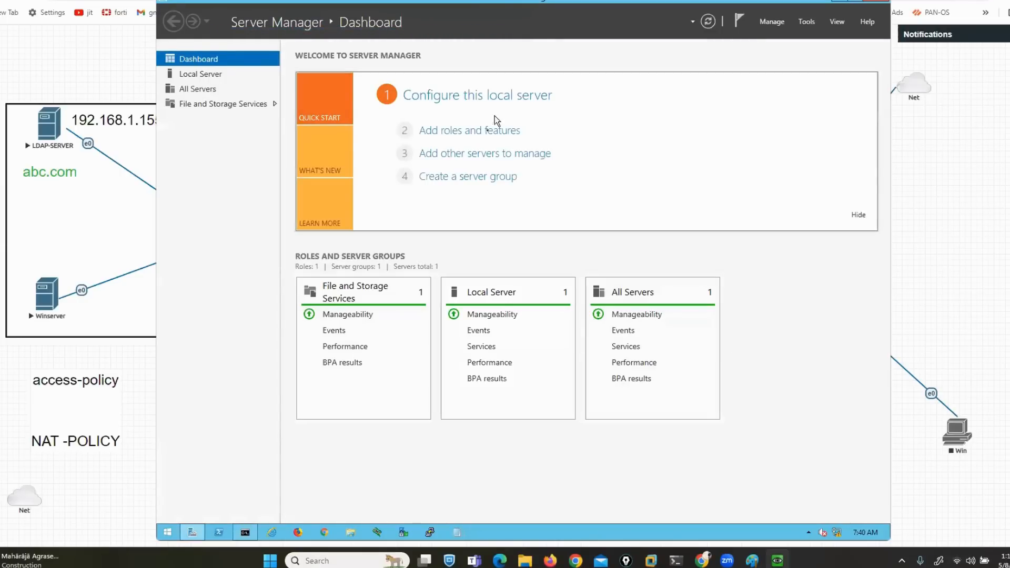
pyautogui.click(477, 133)
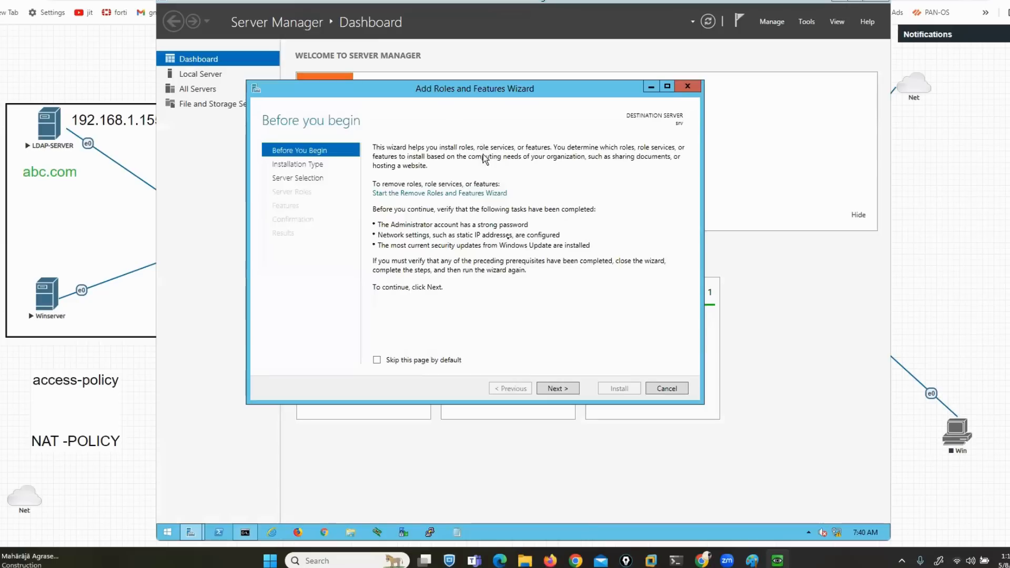
pyautogui.click(561, 389)
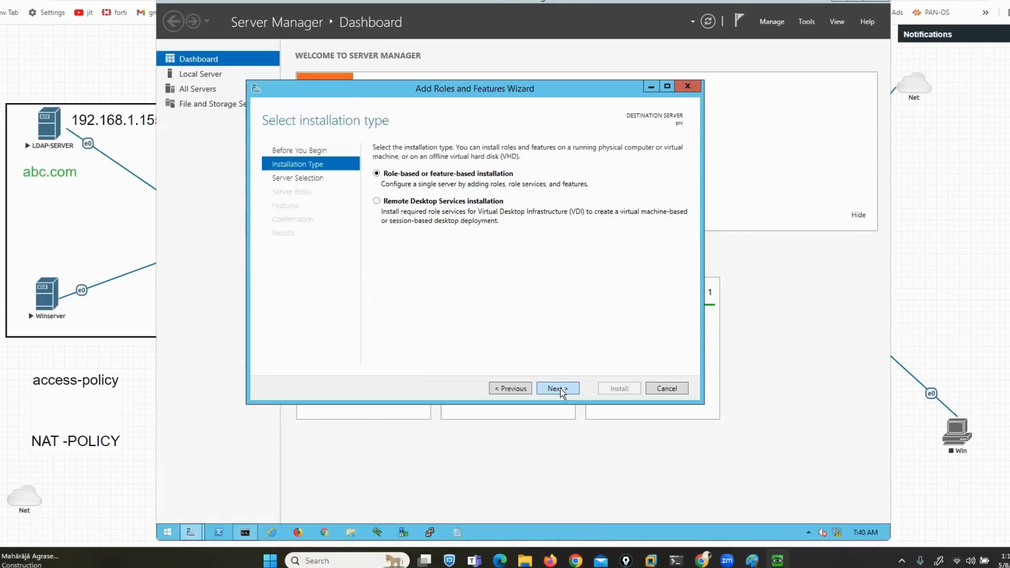
pyautogui.click(560, 390)
pyautogui.click(558, 390)
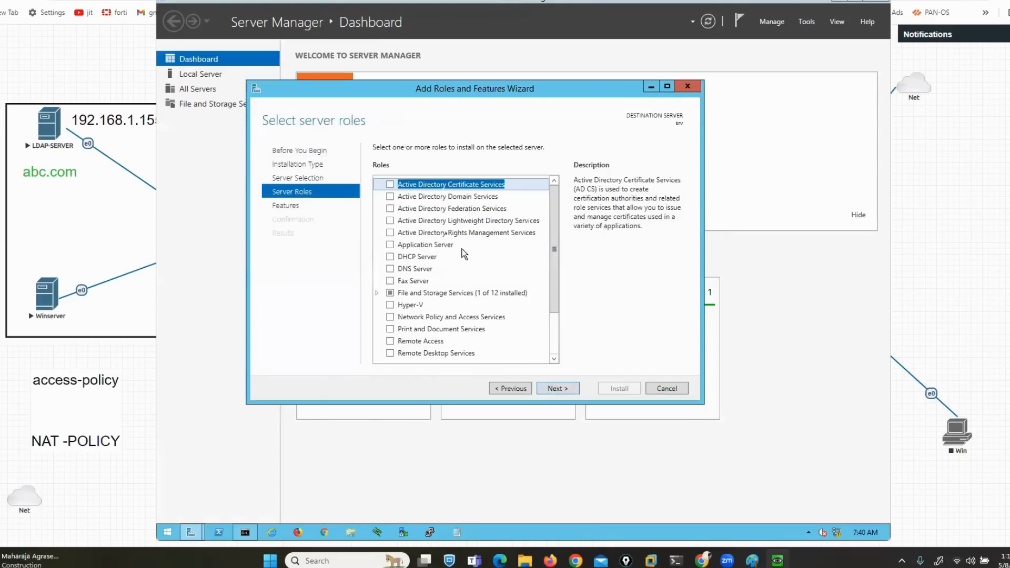
pyautogui.click(390, 197)
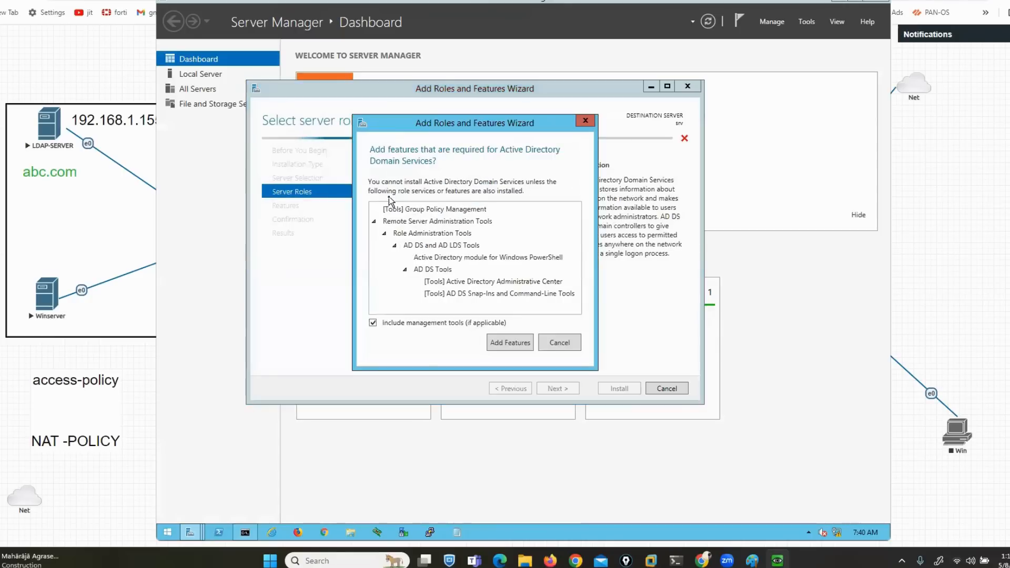
pyautogui.click(508, 345)
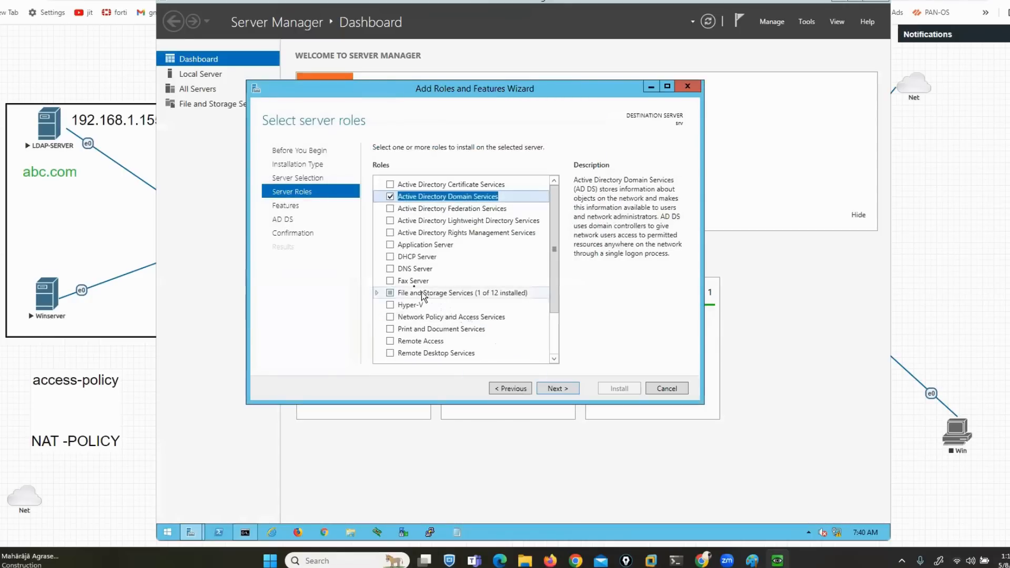
pyautogui.click(390, 269)
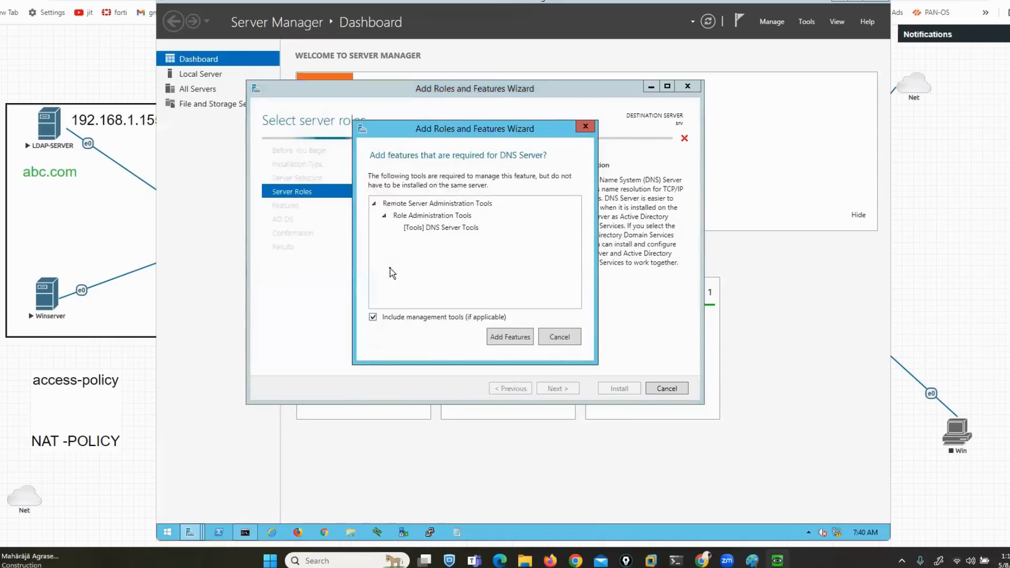
pyautogui.click(503, 339)
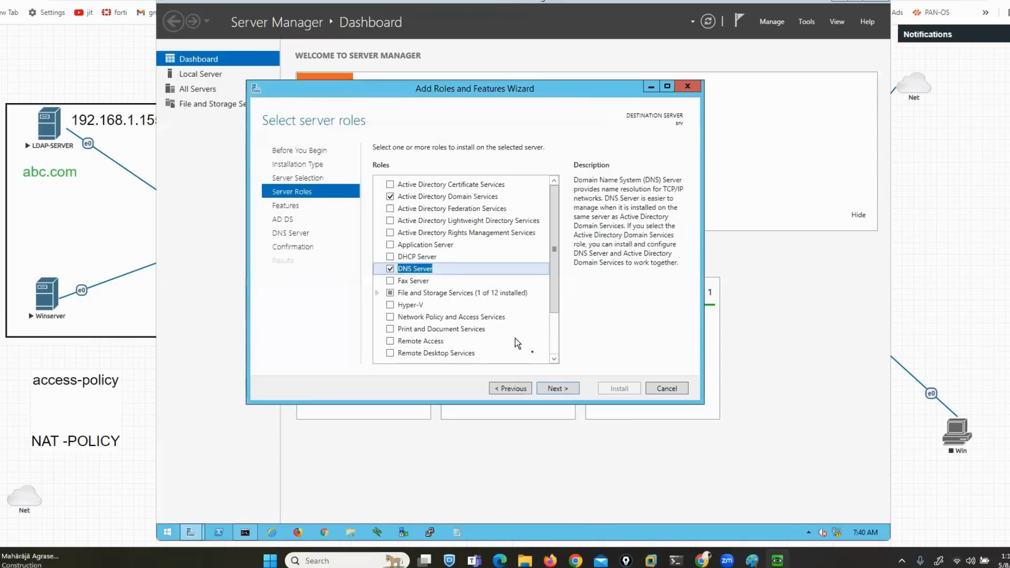
# Allow automatic restart, start the role installation, and return to the EVE-NG topology
pyautogui.click(557, 387)
pyautogui.click(557, 387)
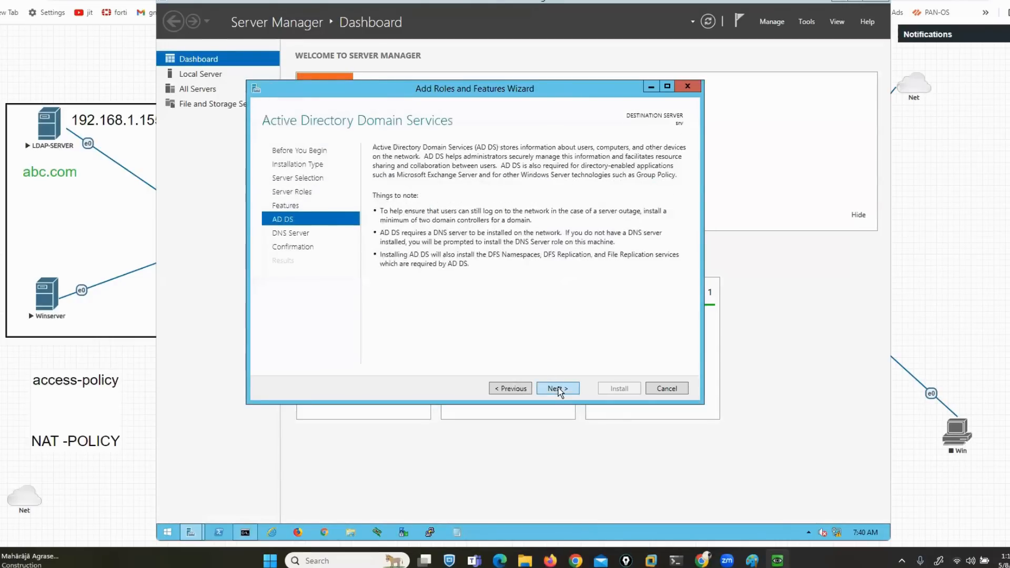
pyautogui.click(558, 387)
pyautogui.click(558, 388)
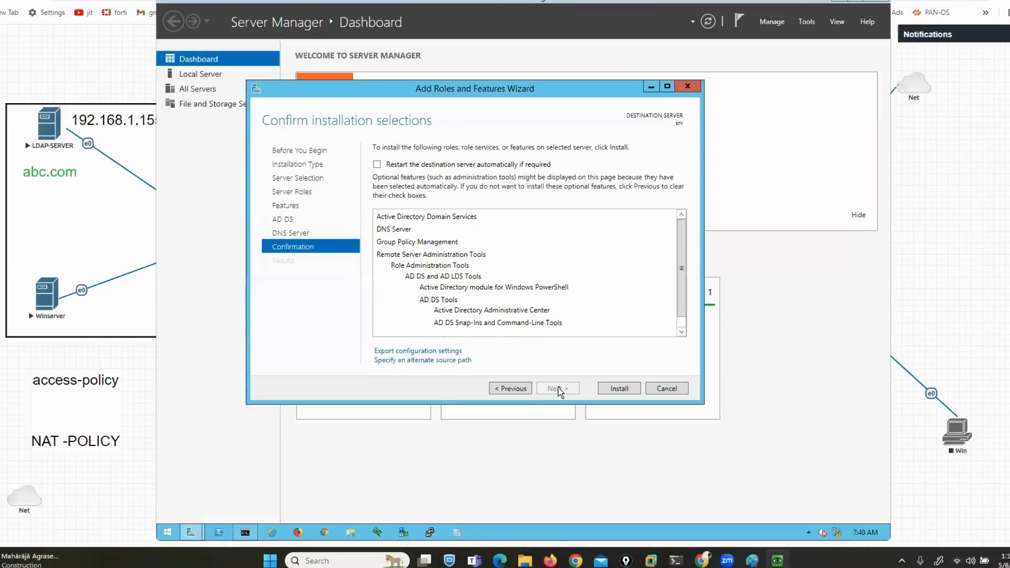
pyautogui.click(376, 164)
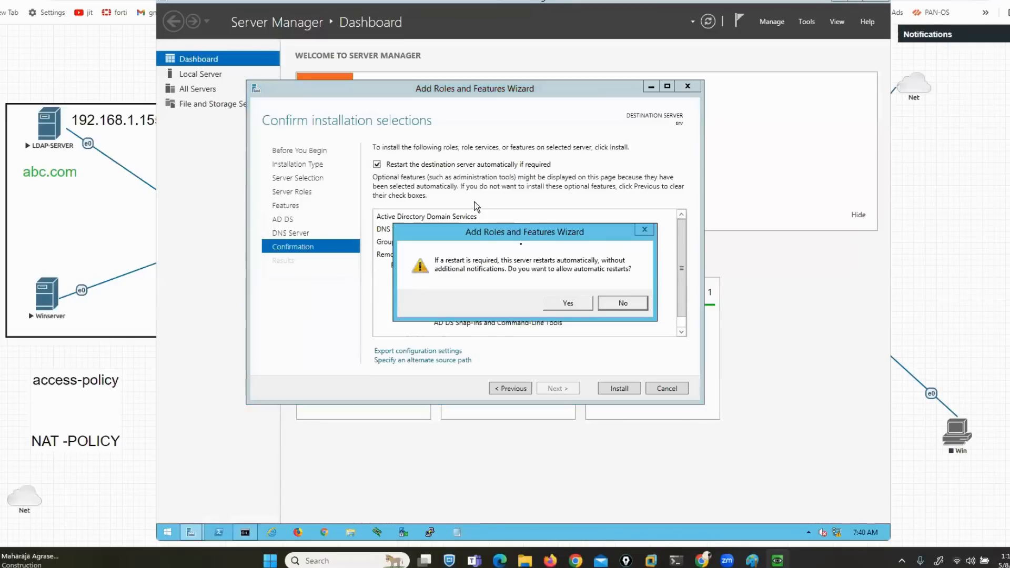
pyautogui.click(566, 301)
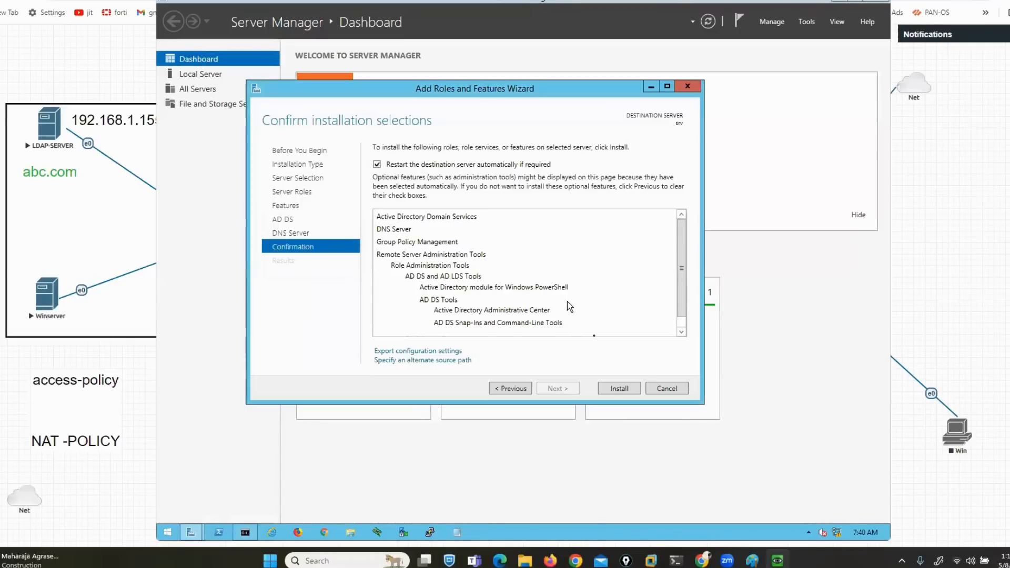
pyautogui.click(619, 388)
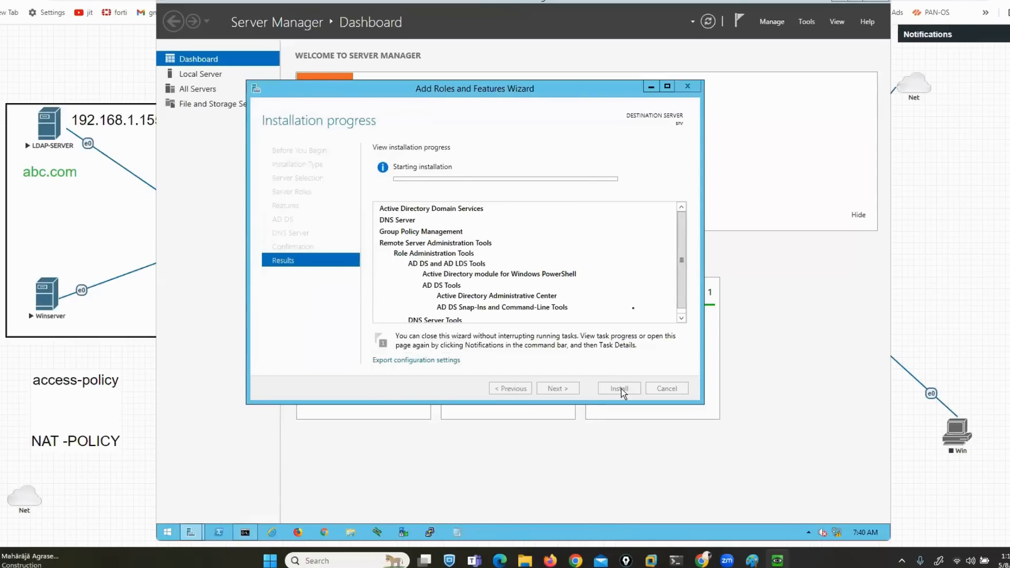
pyautogui.click(926, 320)
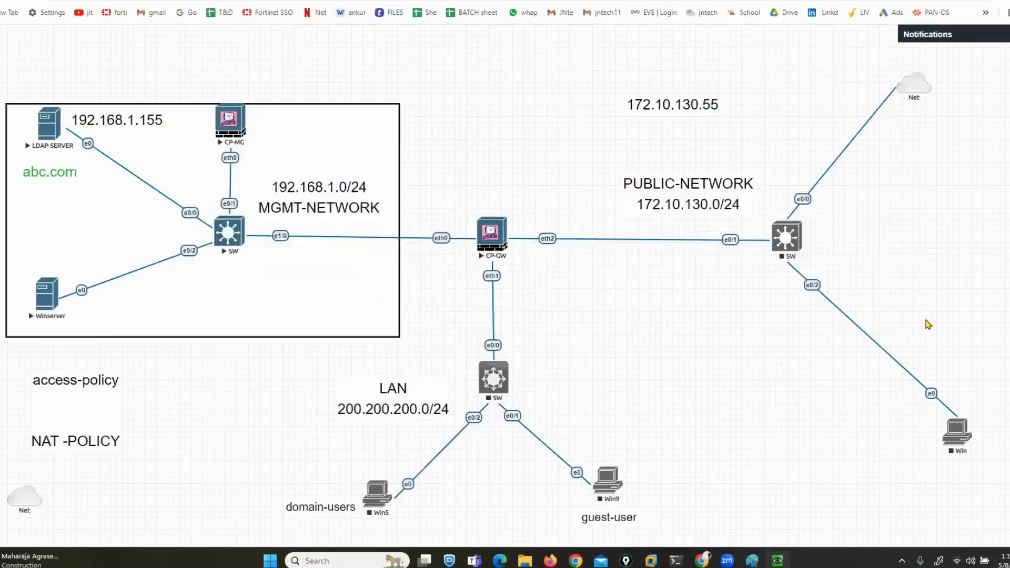
# Start the LAN switch, then draw and clear annotation marks around domain-users Win5
pyautogui.rightClick(502, 371)
pyautogui.click(535, 395)
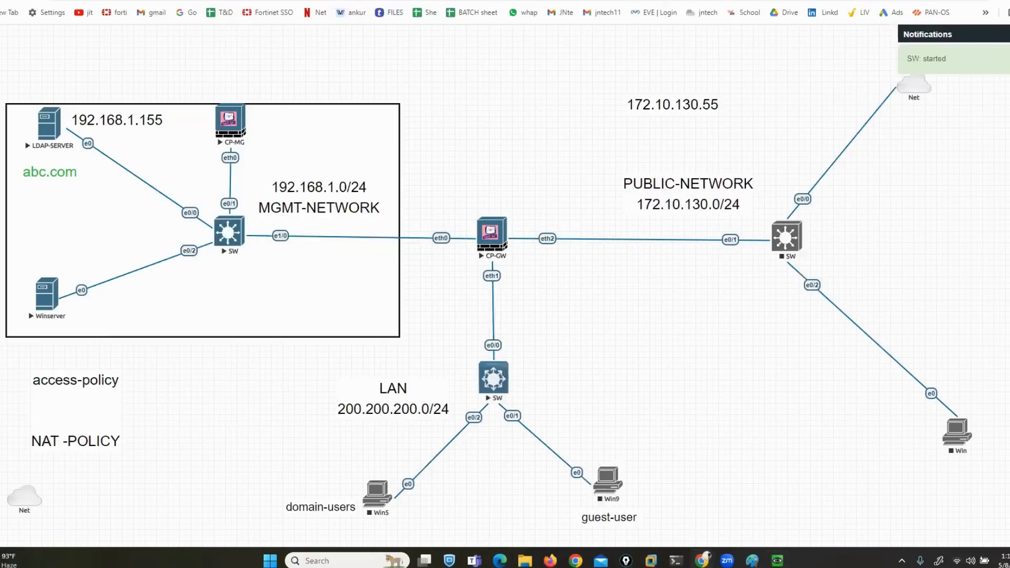
pyautogui.moveTo(420, 469)
pyautogui.mouseDown()
pyautogui.moveTo(259, 475)
pyautogui.moveTo(263, 534)
pyautogui.moveTo(424, 544)
pyautogui.moveTo(439, 472)
pyautogui.moveTo(401, 464)
pyautogui.mouseUp()
pyautogui.moveTo(646, 457)
pyautogui.mouseDown()
pyautogui.moveTo(613, 458)
pyautogui.moveTo(565, 513)
pyautogui.moveTo(682, 556)
pyautogui.moveTo(677, 454)
pyautogui.moveTo(626, 462)
pyautogui.mouseUp()
pyautogui.press('Escape')
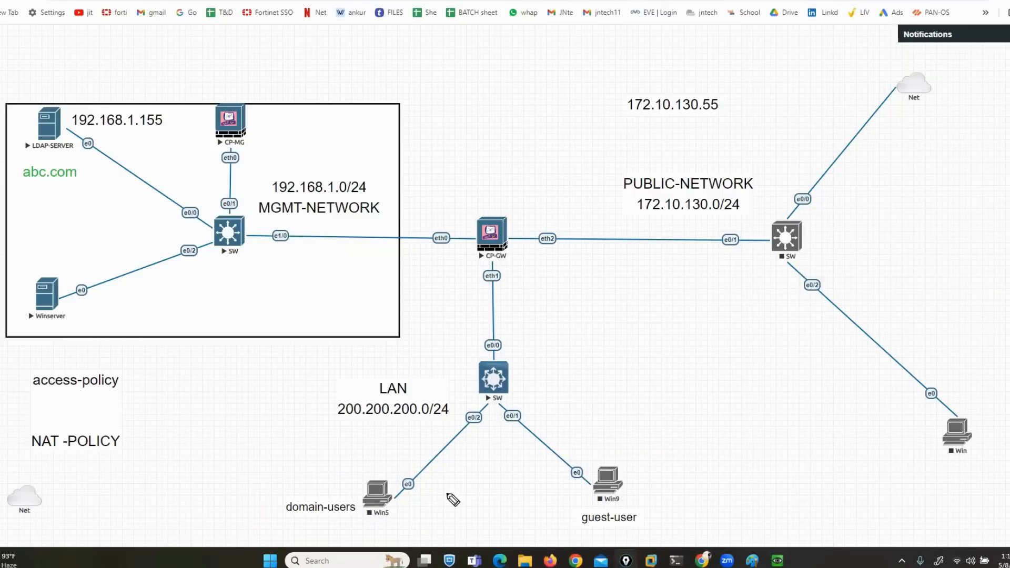
pyautogui.moveTo(410, 473); pyautogui.dragTo(296, 472)
pyautogui.moveTo(251, 524)
pyautogui.mouseDown()
pyautogui.moveTo(337, 541)
pyautogui.moveTo(462, 533)
pyautogui.moveTo(418, 470)
pyautogui.mouseUp()
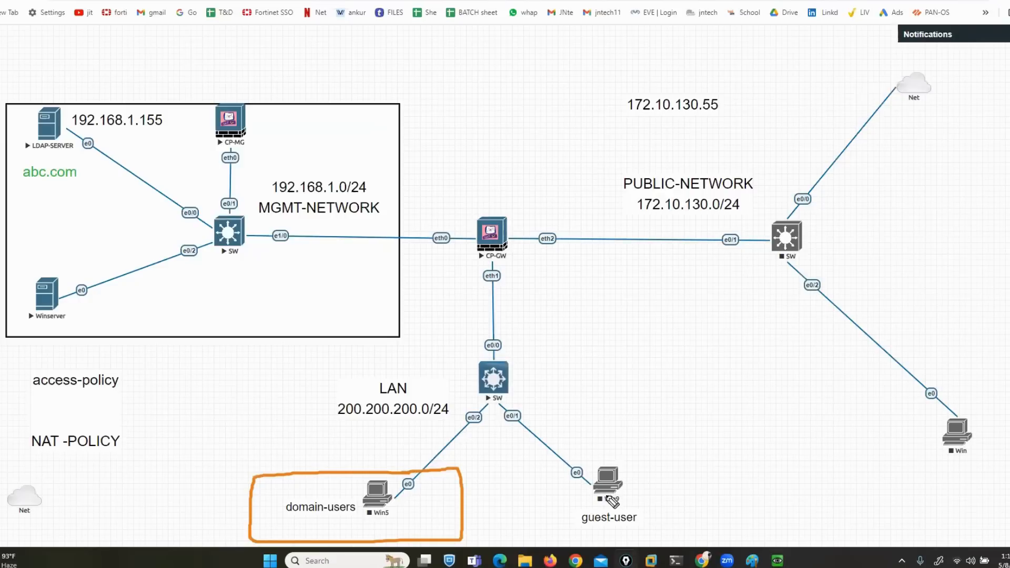
pyautogui.press('Escape')
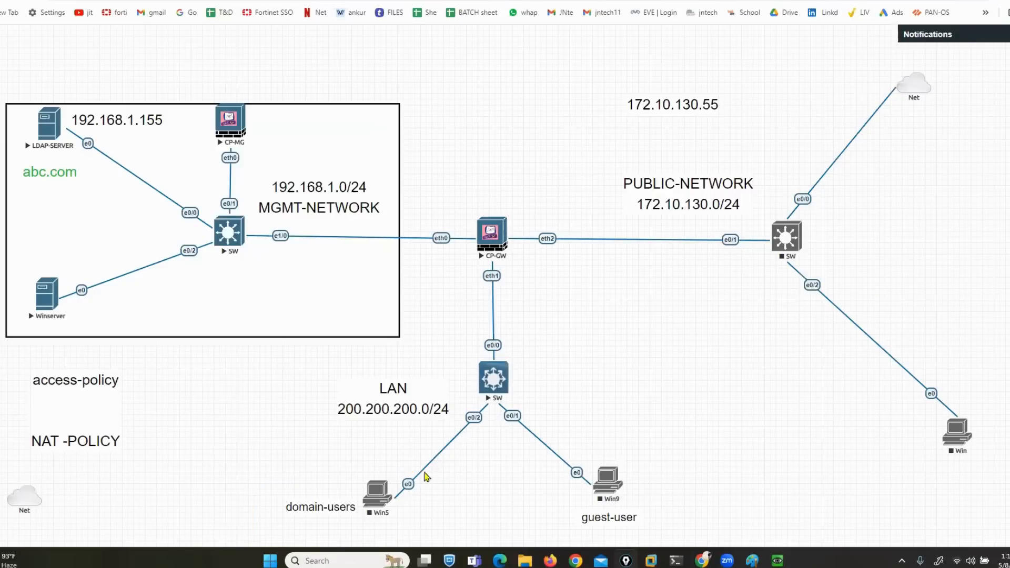
# Dismiss the switch console prompt, stop the LAN switch, and delete Win5 with confirmation
pyautogui.rightClick(377, 495)
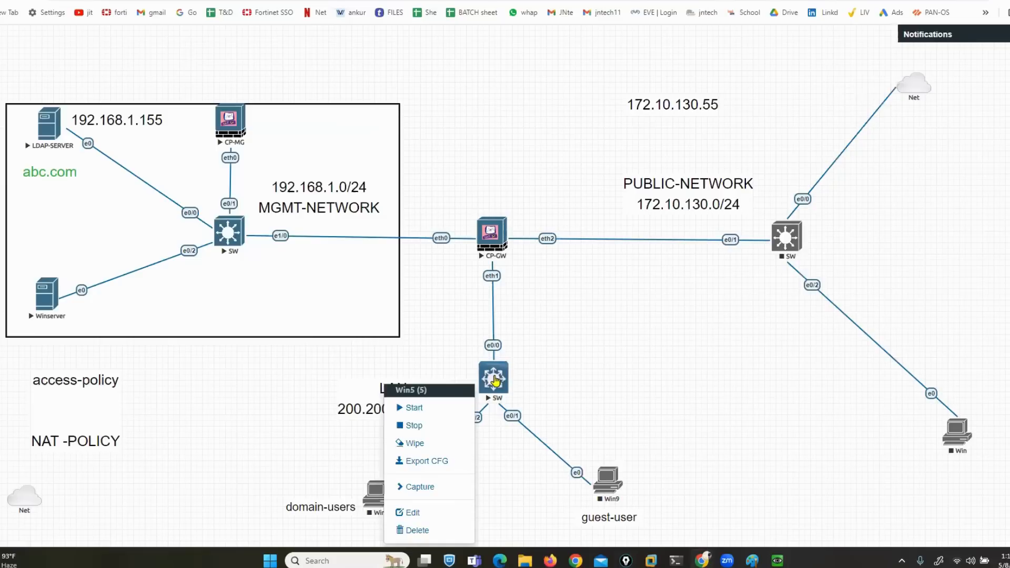
pyautogui.click(495, 380)
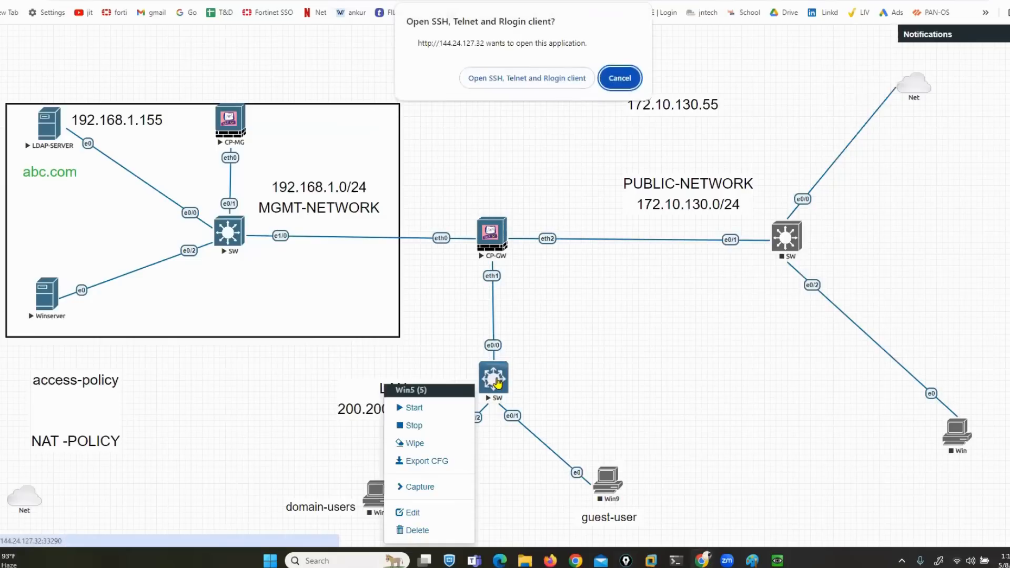
pyautogui.click(620, 78)
pyautogui.rightClick(493, 388)
pyautogui.click(513, 419)
pyautogui.rightClick(379, 500)
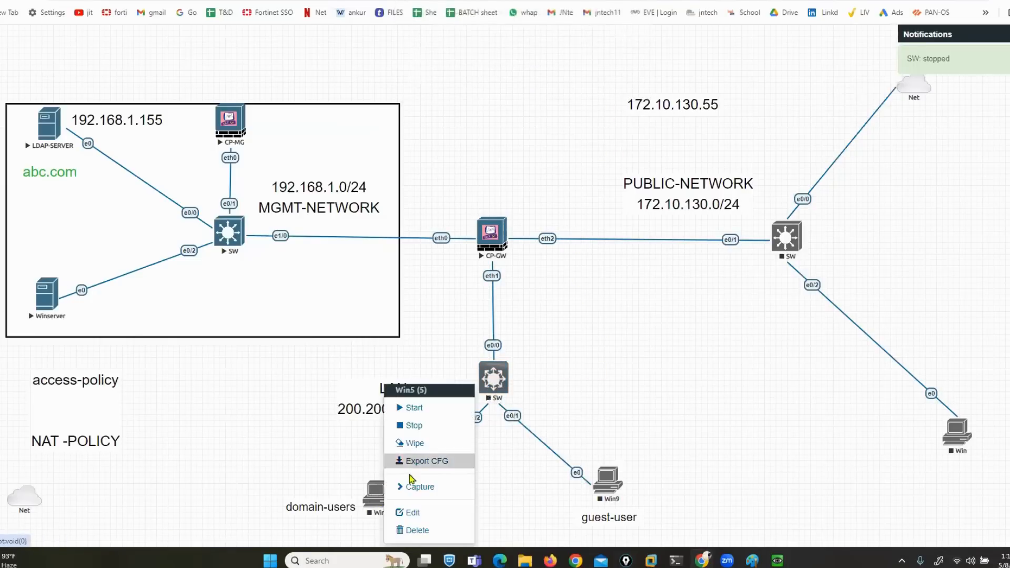
pyautogui.click(424, 533)
pyautogui.click(487, 117)
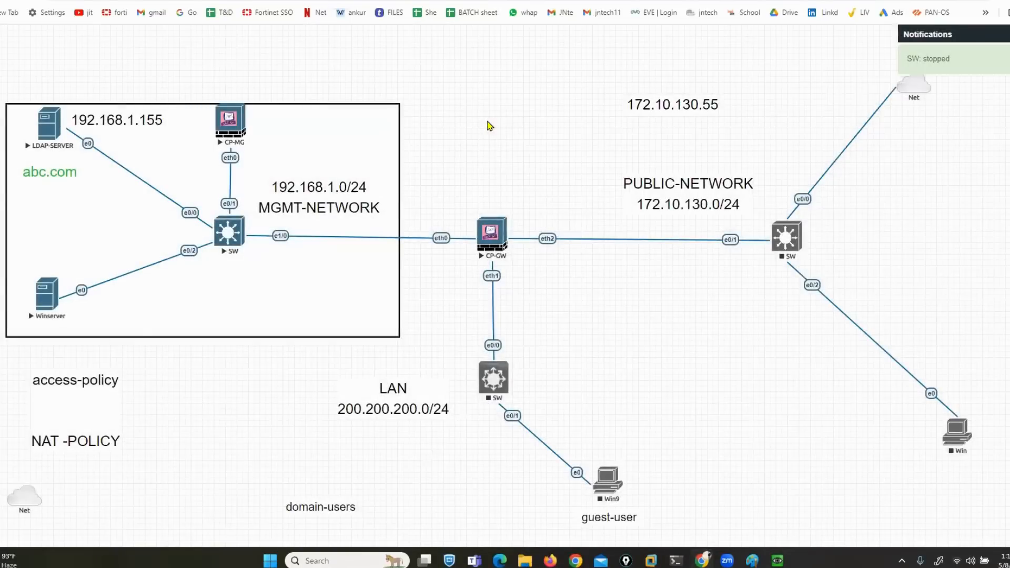
# Add a node from the Windows template and place it beside domain-users
pyautogui.rightClick(495, 123)
pyautogui.click(507, 146)
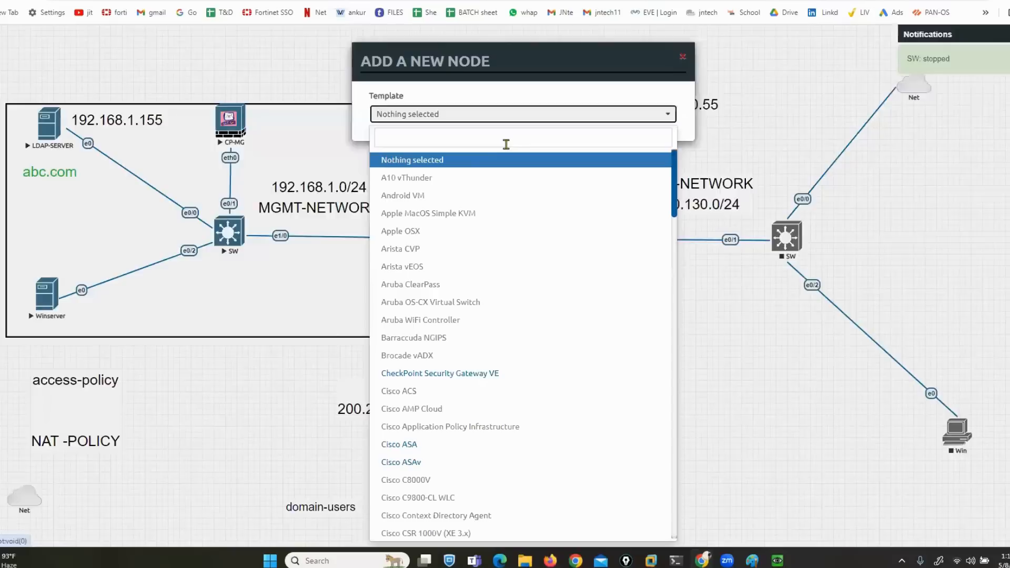
pyautogui.write('win')
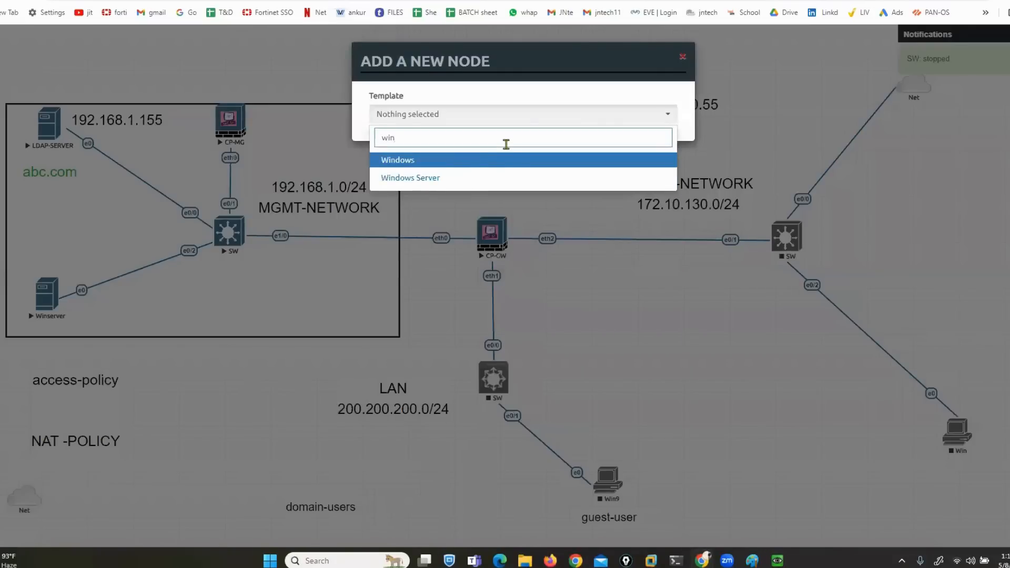
pyautogui.click(512, 161)
pyautogui.scroll(-3, 507, 354)
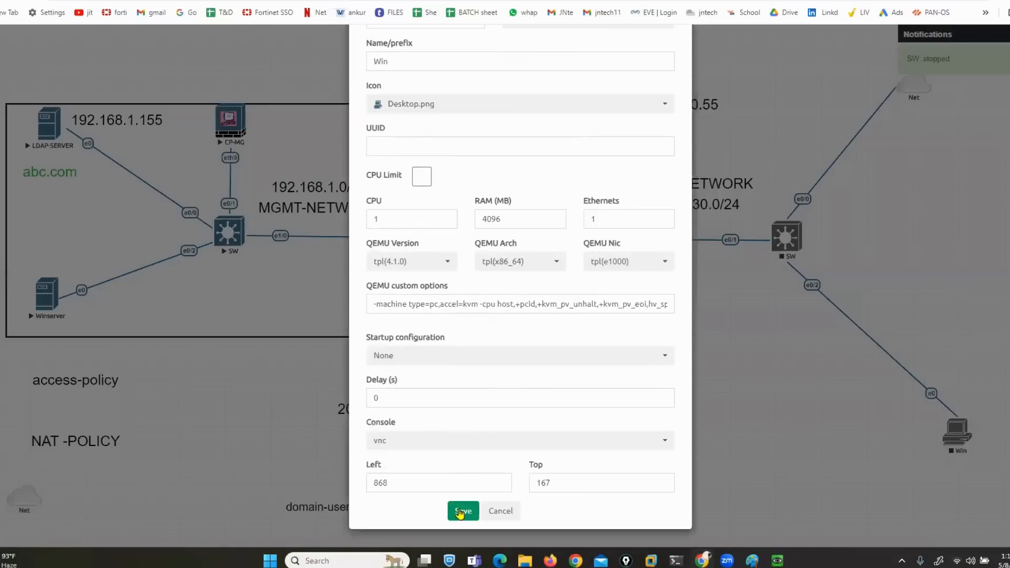
pyautogui.click(463, 511)
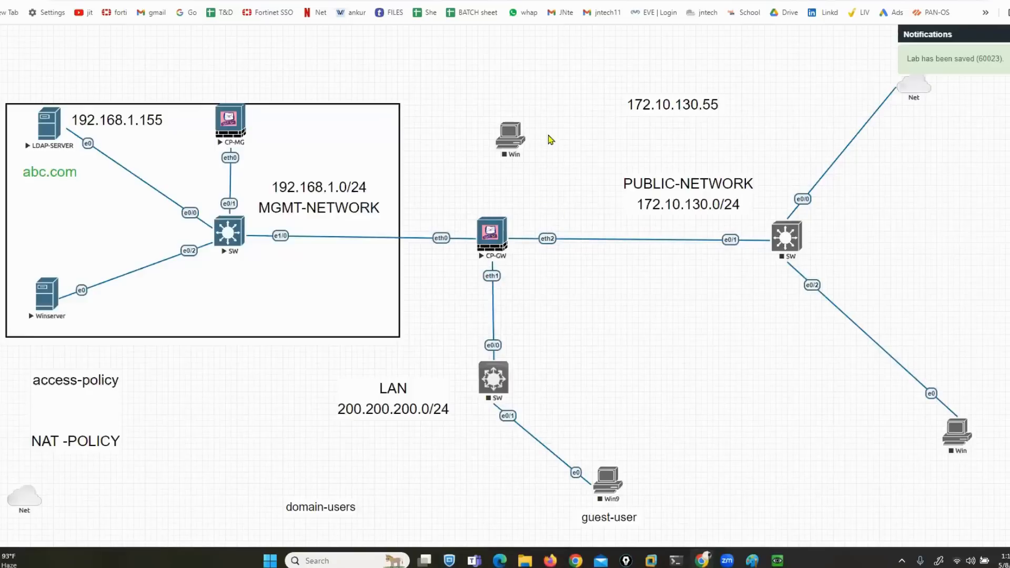
pyautogui.moveTo(509, 137); pyautogui.dragTo(492, 377)
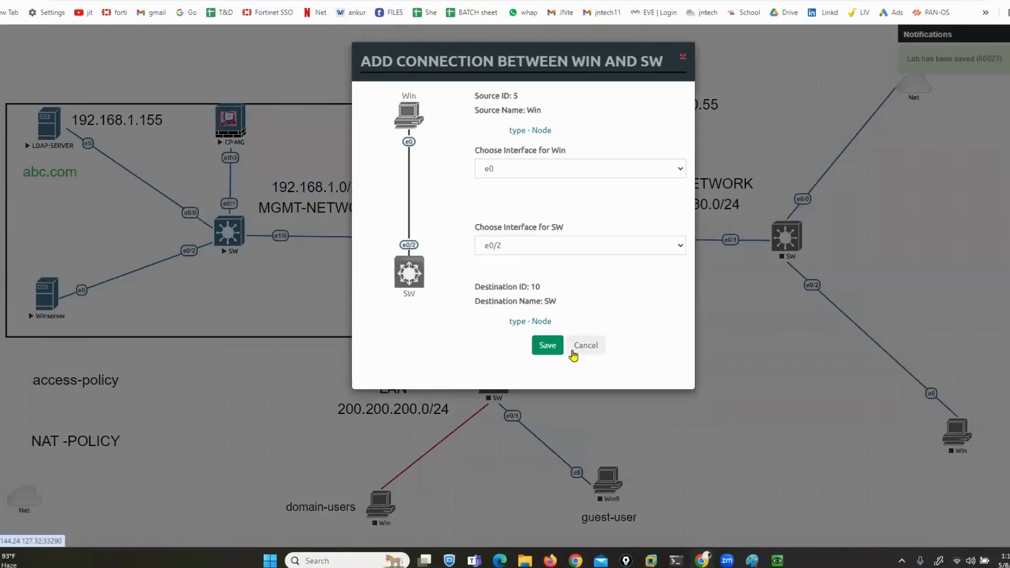
# Link Win e0 to switch e0/2, then start the LAN switch and the Win node
pyautogui.click(541, 346)
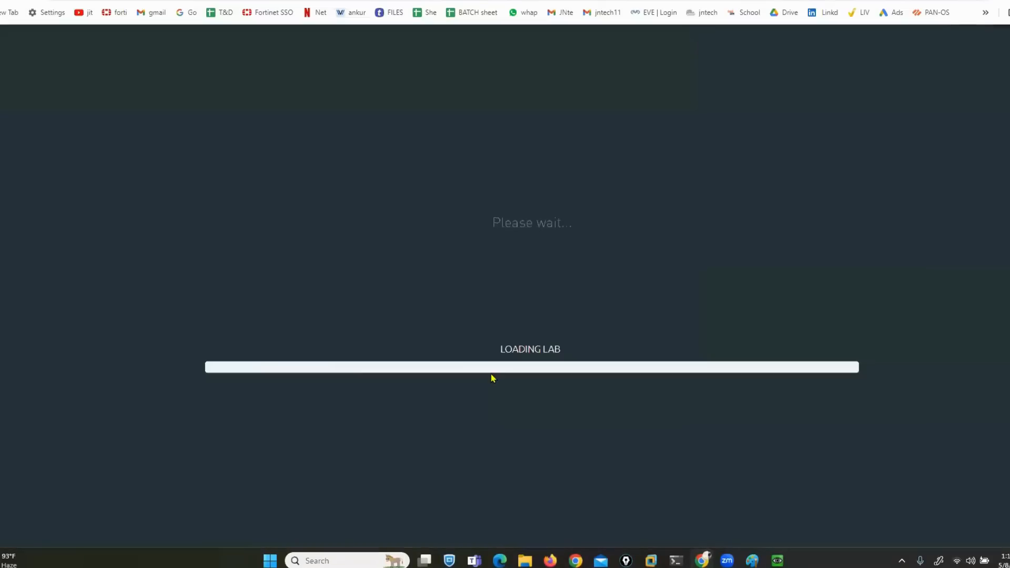
pyautogui.rightClick(494, 383)
pyautogui.click(522, 402)
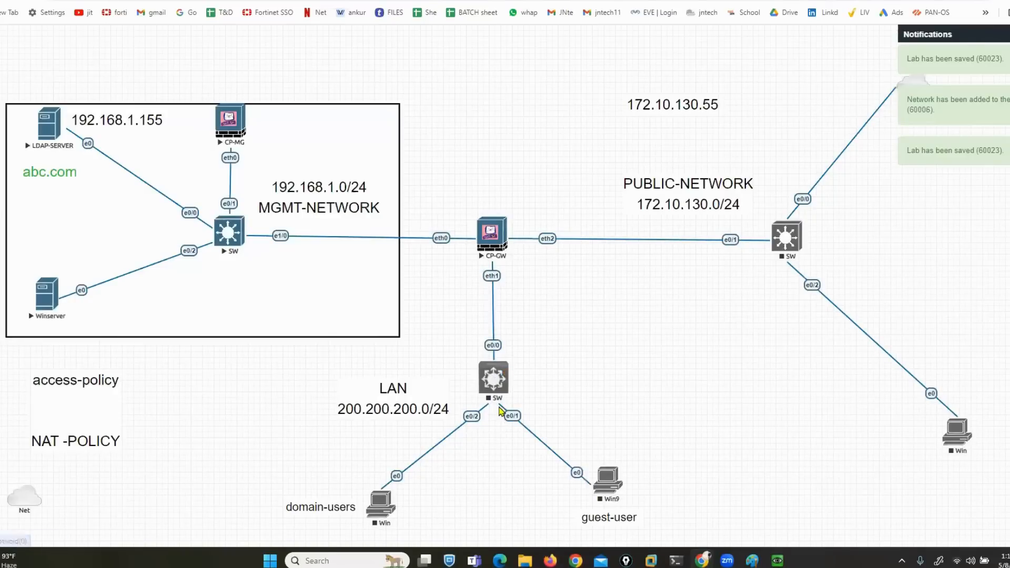
pyautogui.rightClick(378, 506)
pyautogui.click(416, 406)
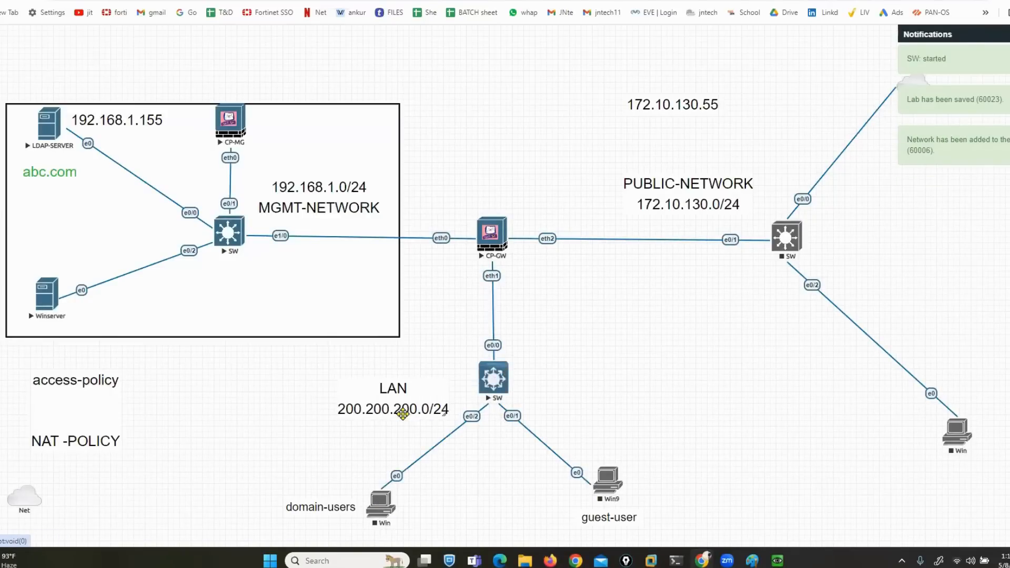
# Close the finished Add Roles wizard and command prompt, then choose 'Promote this server to a domain controller'
pyautogui.moveTo(776, 560)
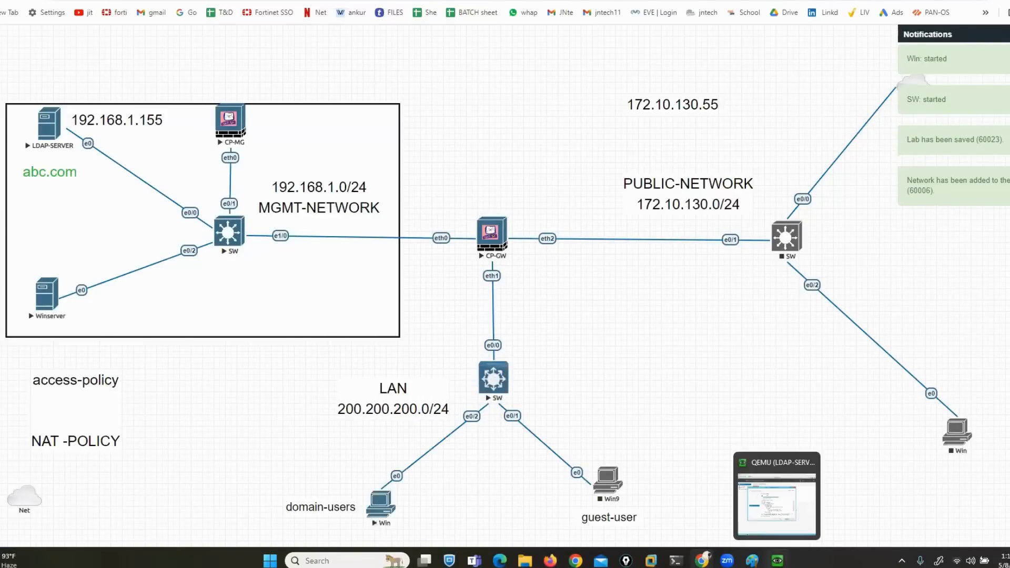
pyautogui.click(768, 506)
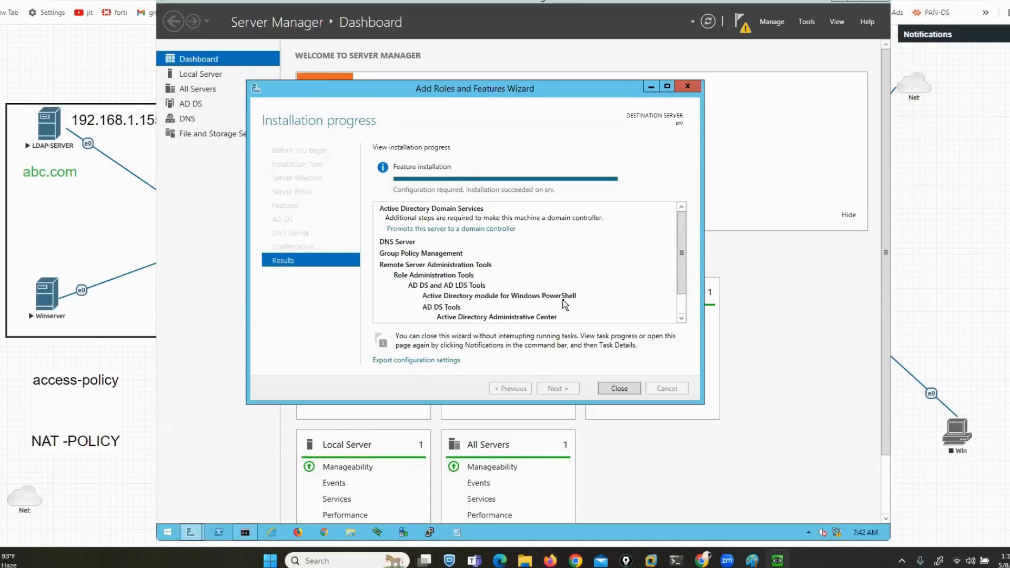
pyautogui.click(624, 391)
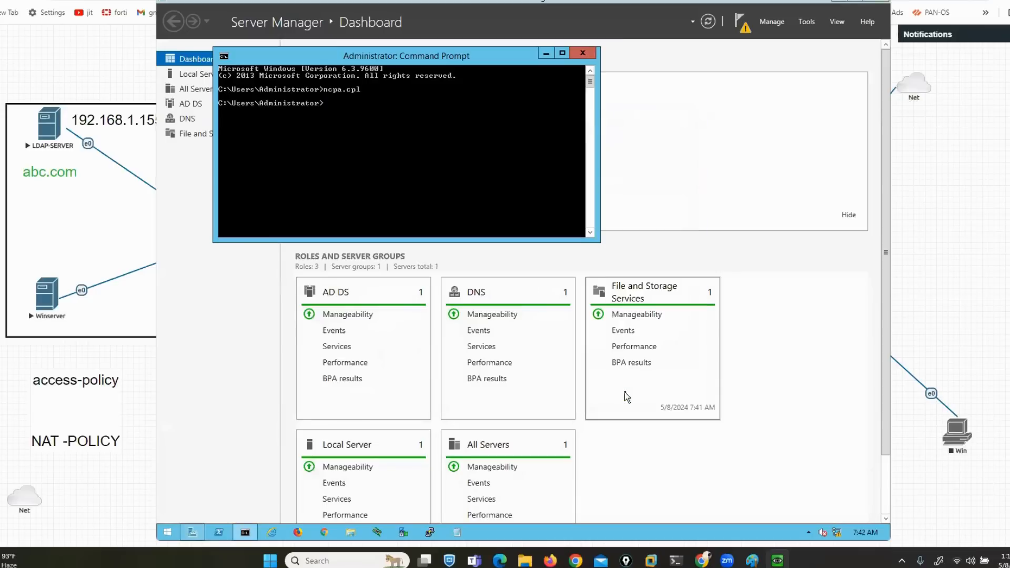
pyautogui.click(583, 54)
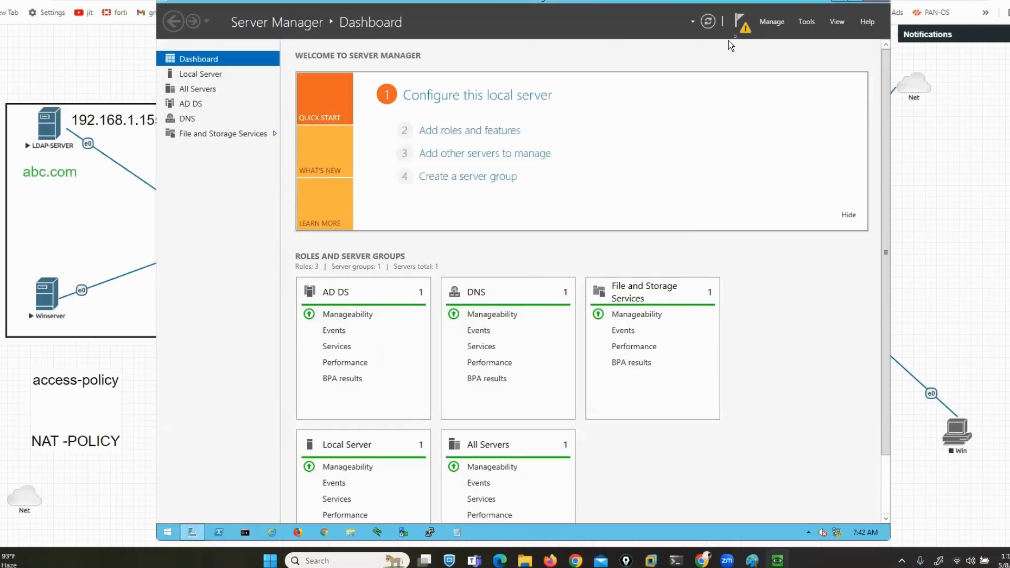
pyautogui.click(742, 27)
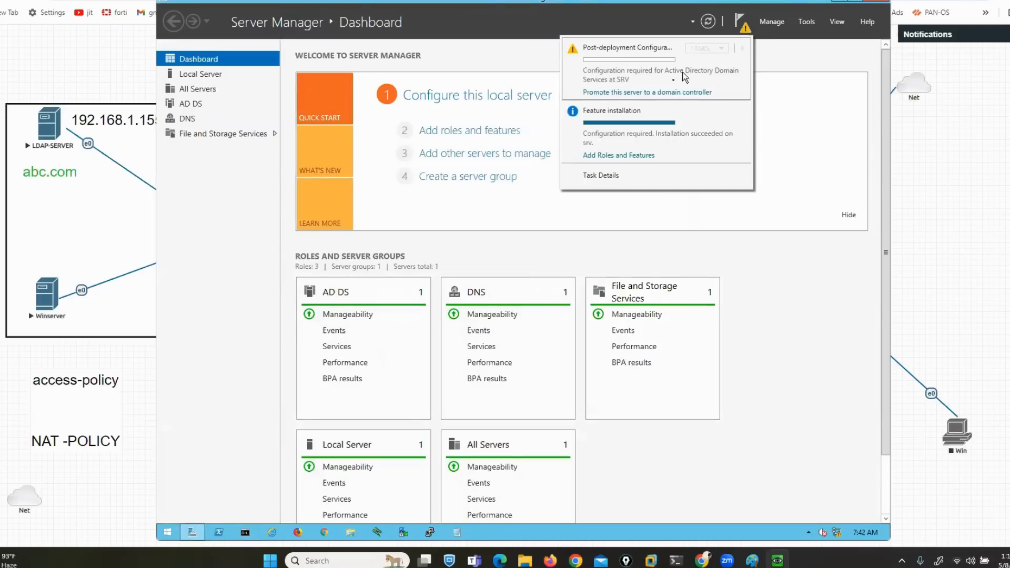
pyautogui.click(643, 94)
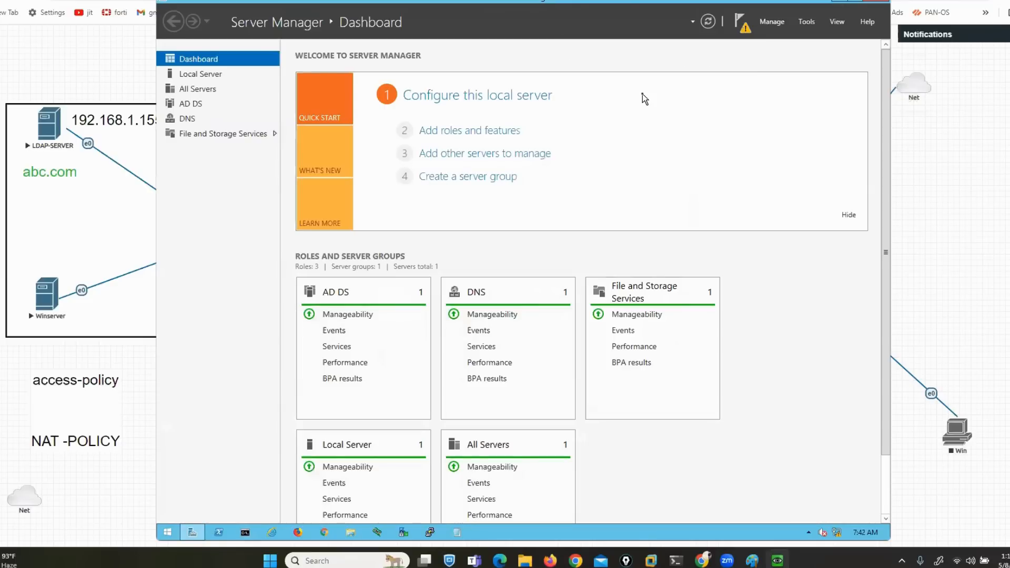
# Choose to add a new forest with root domain abc.com
pyautogui.moveTo(428, 17); pyautogui.dragTo(547, 90)
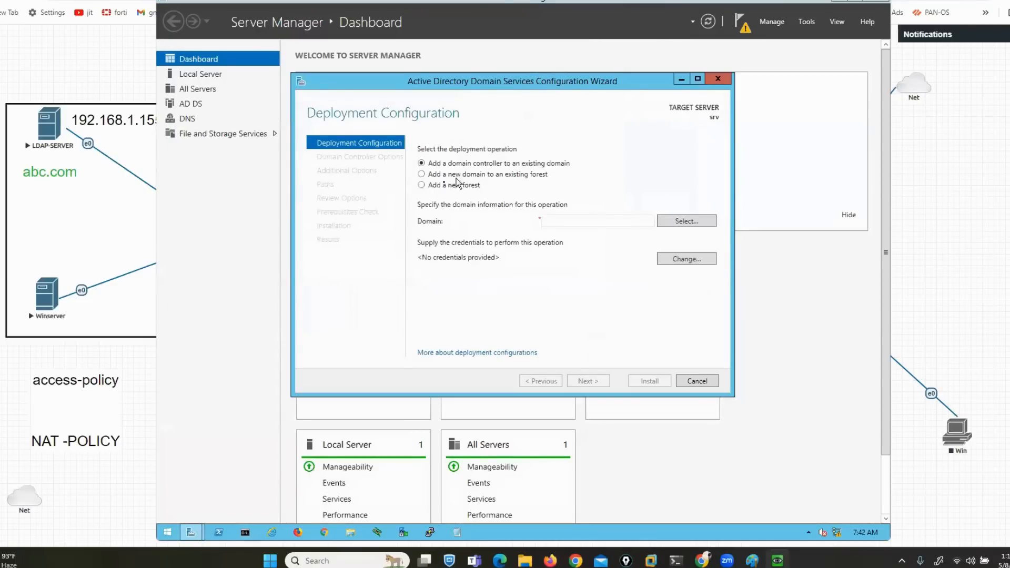
pyautogui.click(421, 185)
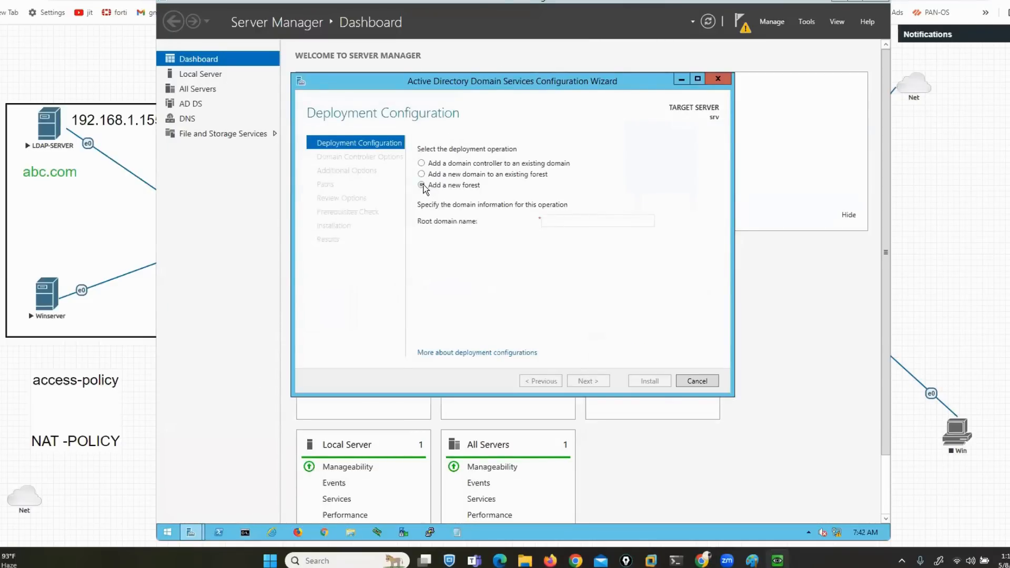
pyautogui.click(569, 221)
pyautogui.write('abc.com')
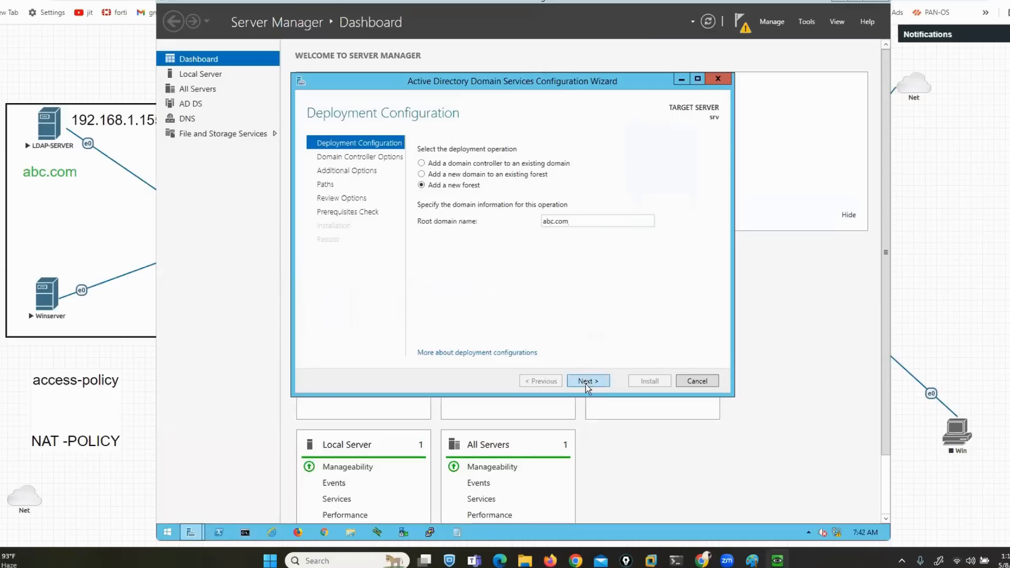
pyautogui.click(585, 384)
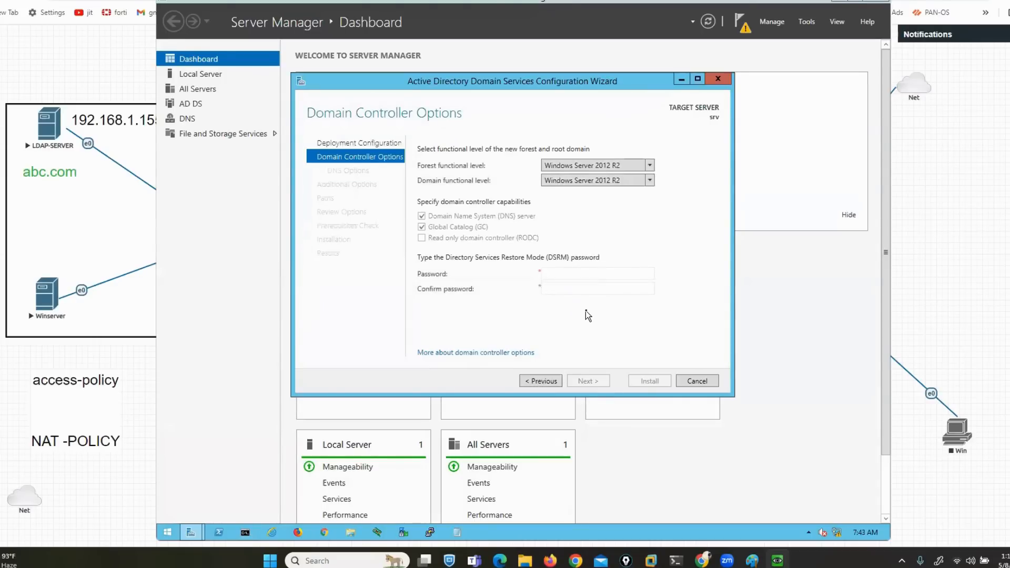
# Enter the restore-mode password, accept NetBIOS name ABC, and run the prerequisites check
pyautogui.click(574, 272)
pyautogui.press('Tab')
pyautogui.write('P')
pyautogui.write('•••••••')
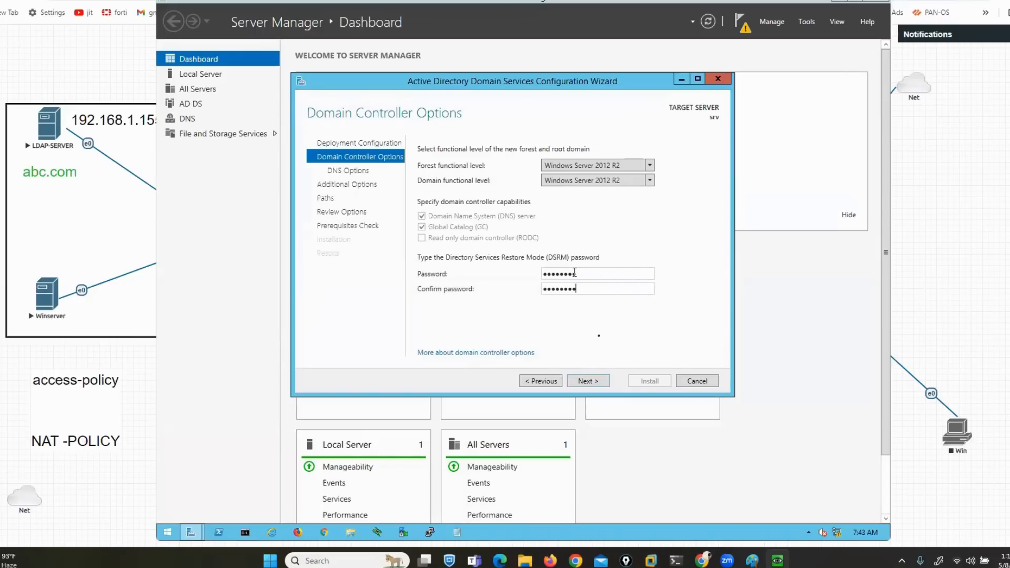
pyautogui.click(587, 382)
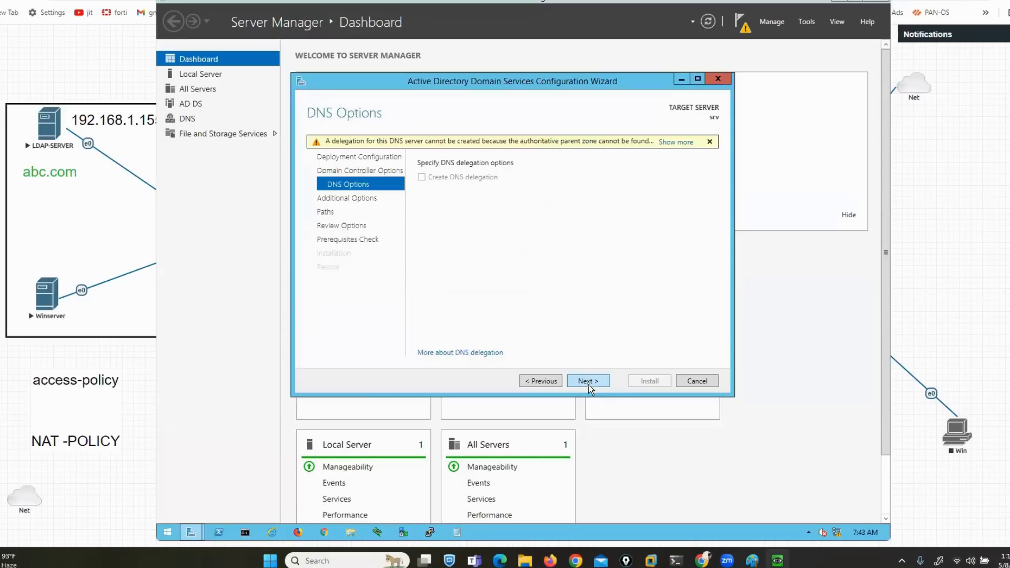
pyautogui.click(588, 386)
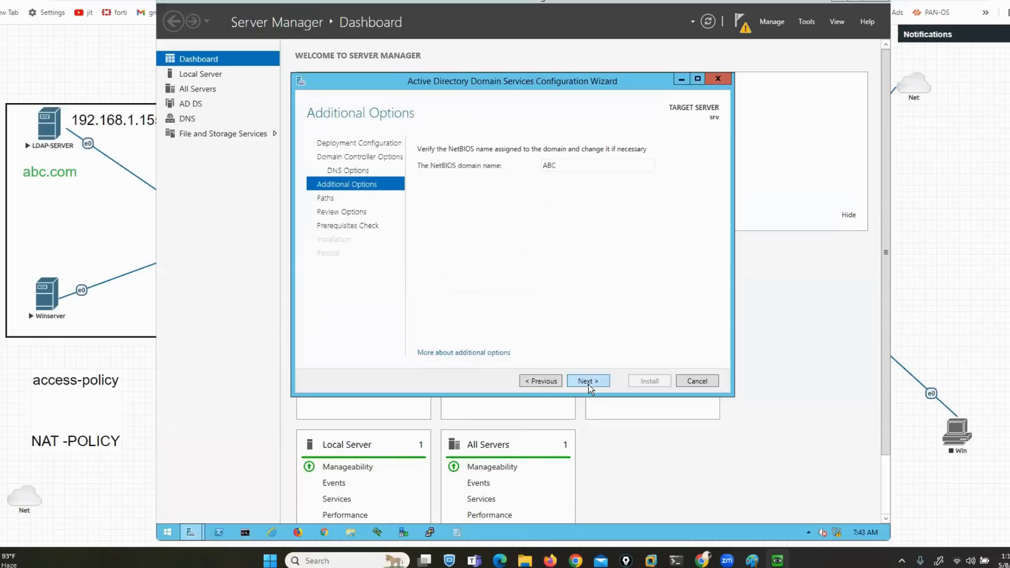
pyautogui.click(589, 385)
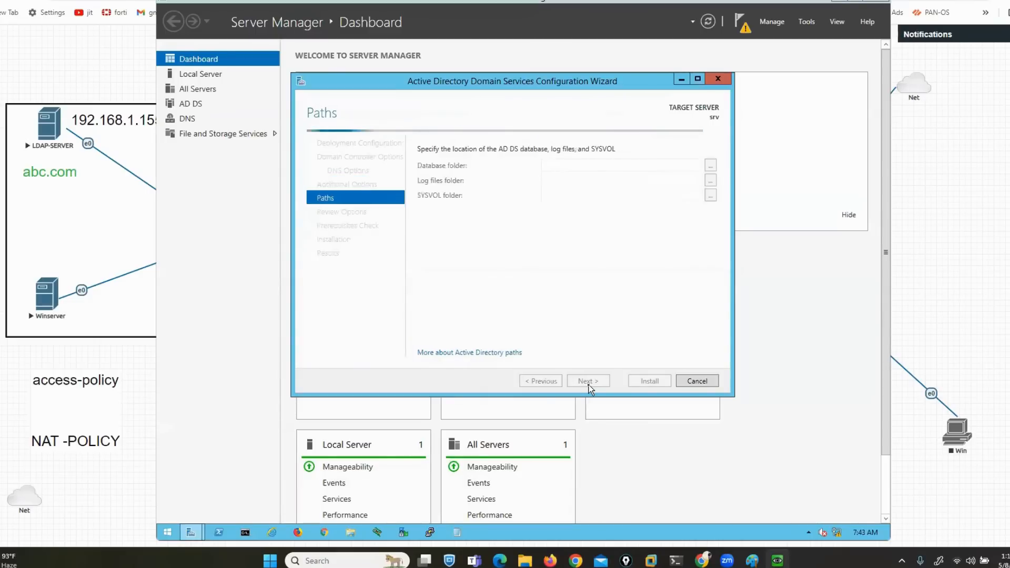
pyautogui.click(589, 386)
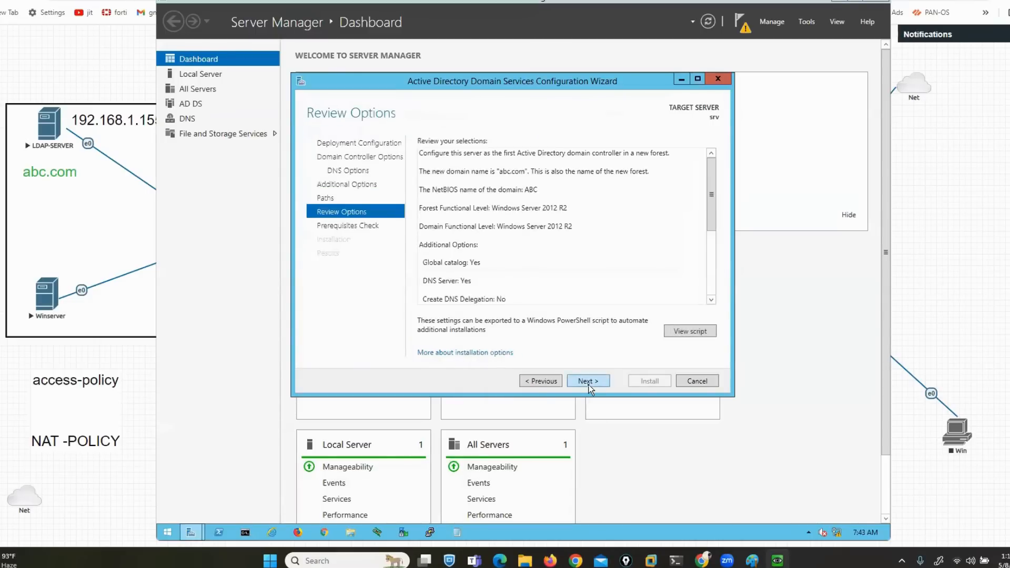
pyautogui.click(588, 381)
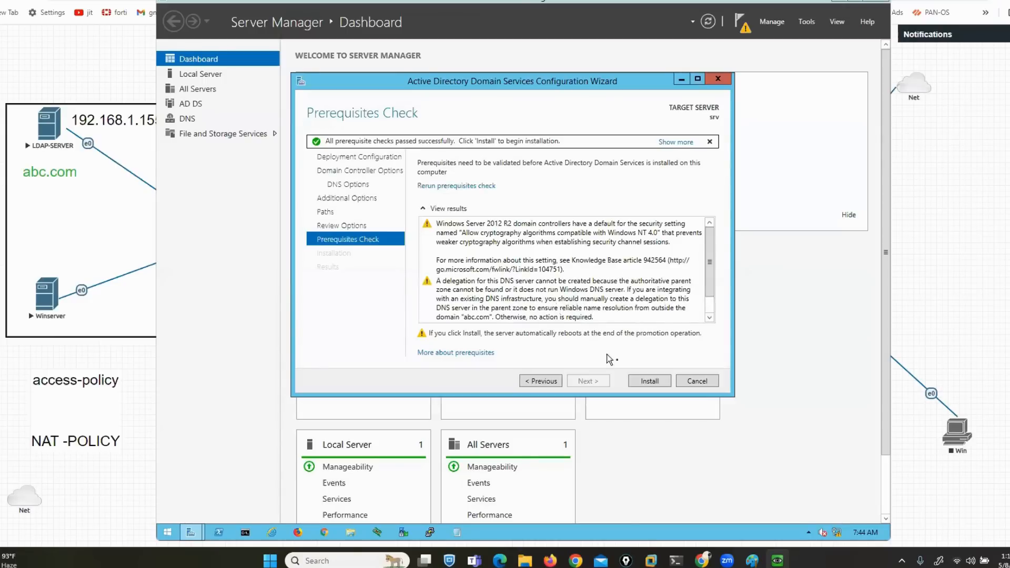
# Start the AD DS installation to make LDAP-SERVER the abc.com domain controller
pyautogui.click(642, 379)
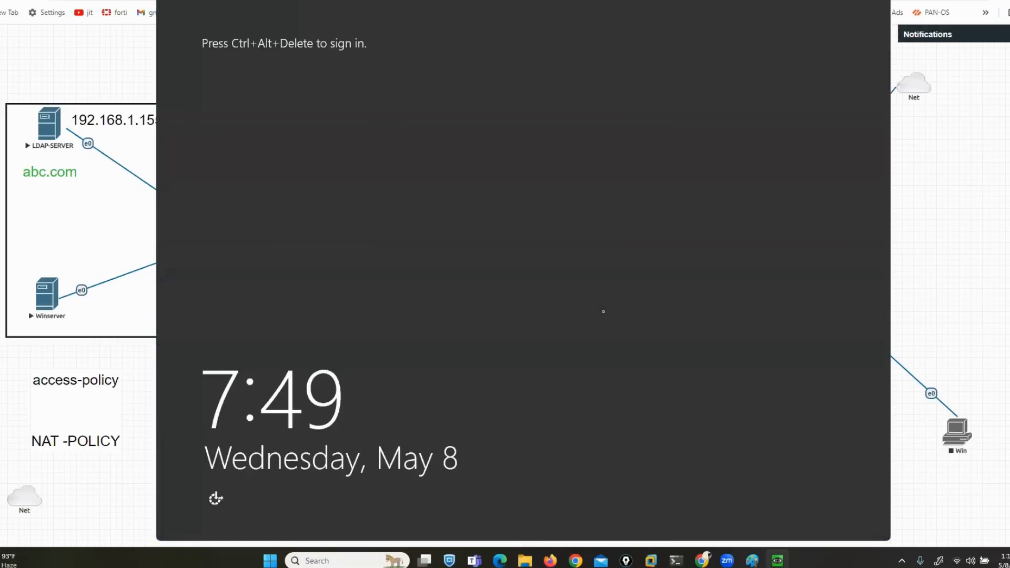
# Sign in to LDAP-SERVER with the ABC domain administrator password
pyautogui.hotkey('ctrl', 'alt', 'Delete')
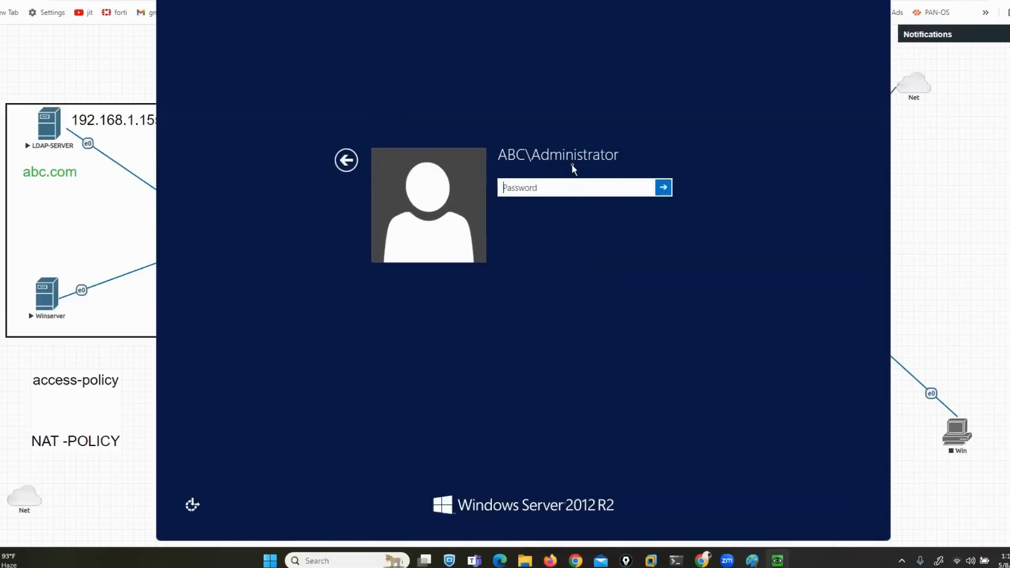
pyautogui.press('capslock')
pyautogui.write('•')
pyautogui.press('capslock')
pyautogui.write('••••••')
pyautogui.press('Return')
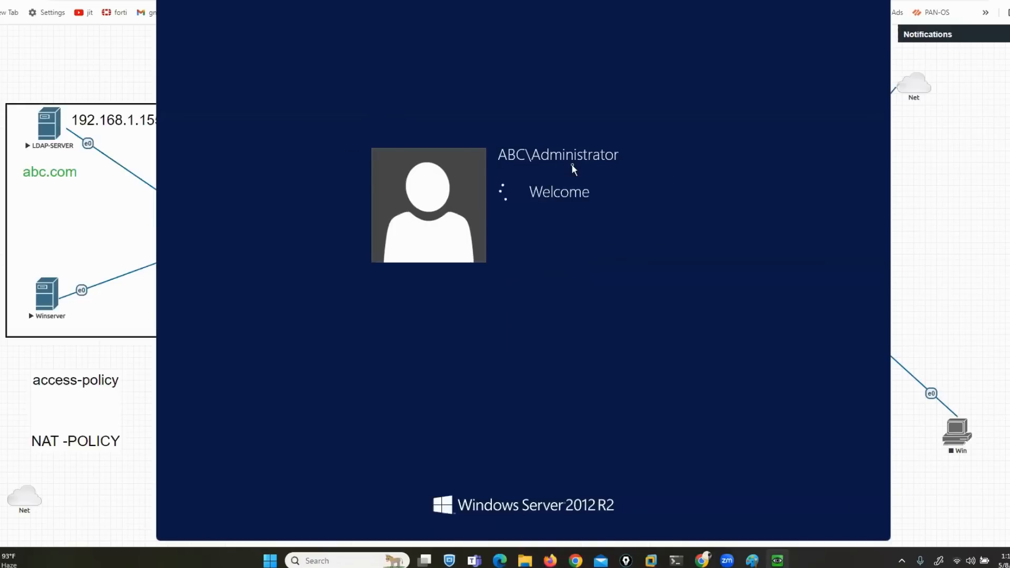
# Replace the expired administrator password, finish signing in, and close Server Manager
pyautogui.press('Return')
pyautogui.write('•••••••')
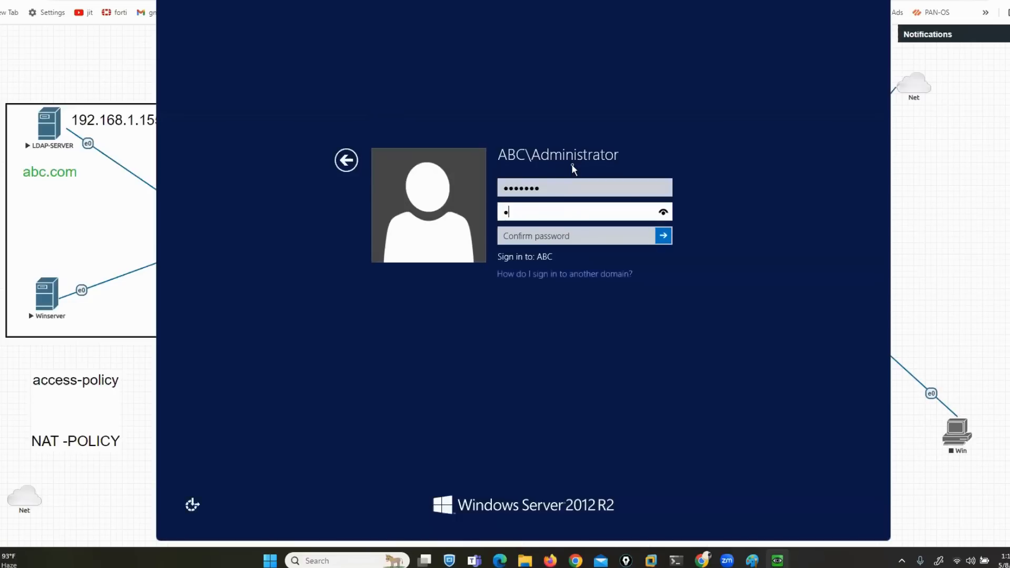
pyautogui.write('•')
pyautogui.press('Tab')
pyautogui.write('••••••••')
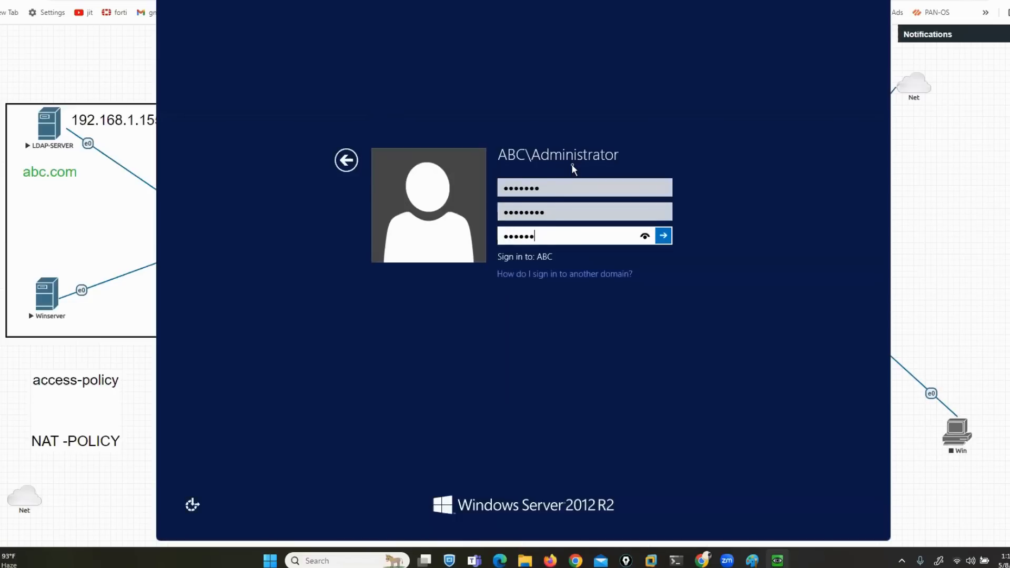
pyautogui.press('Return')
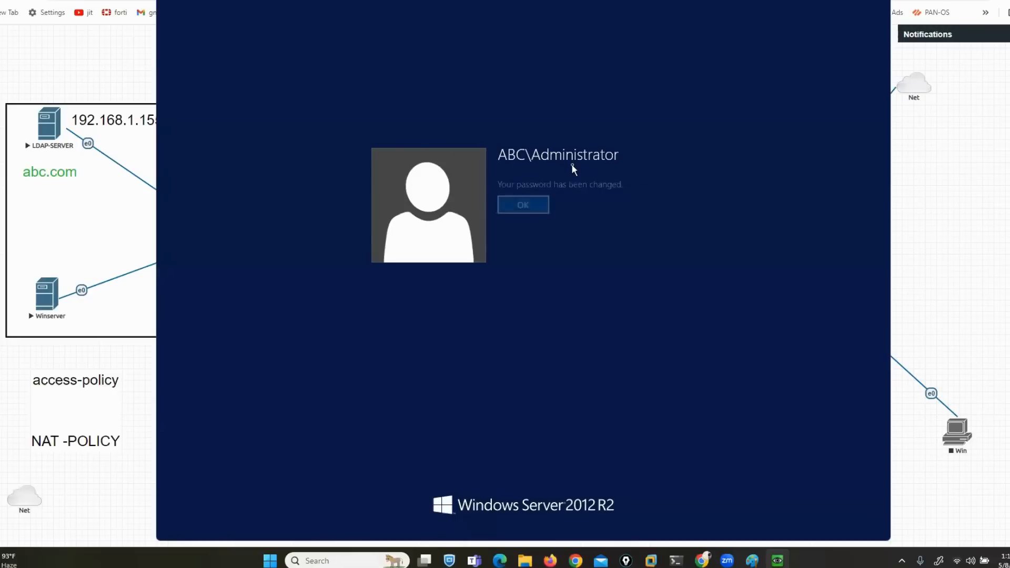
pyautogui.click(532, 206)
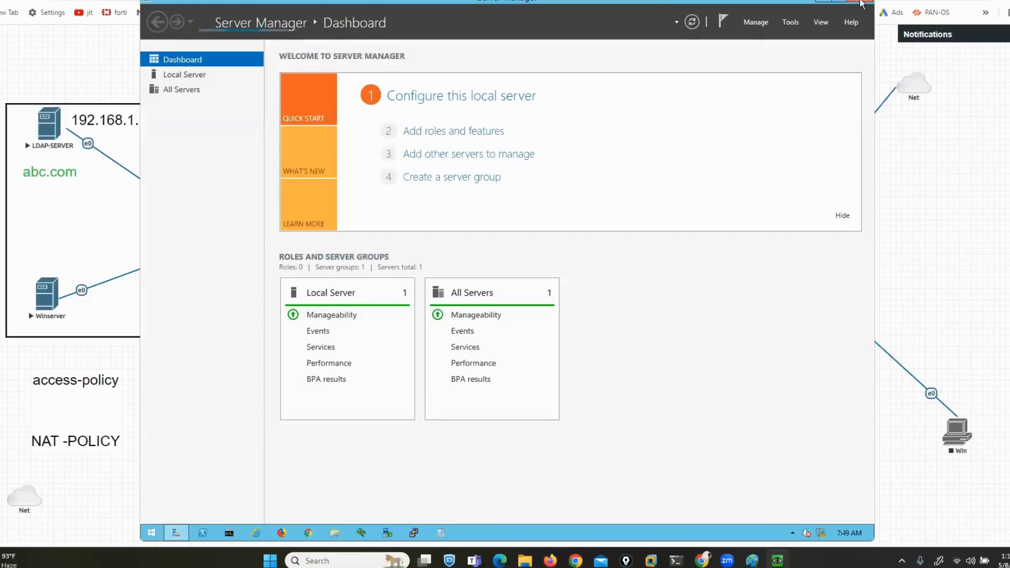
pyautogui.click(861, 2)
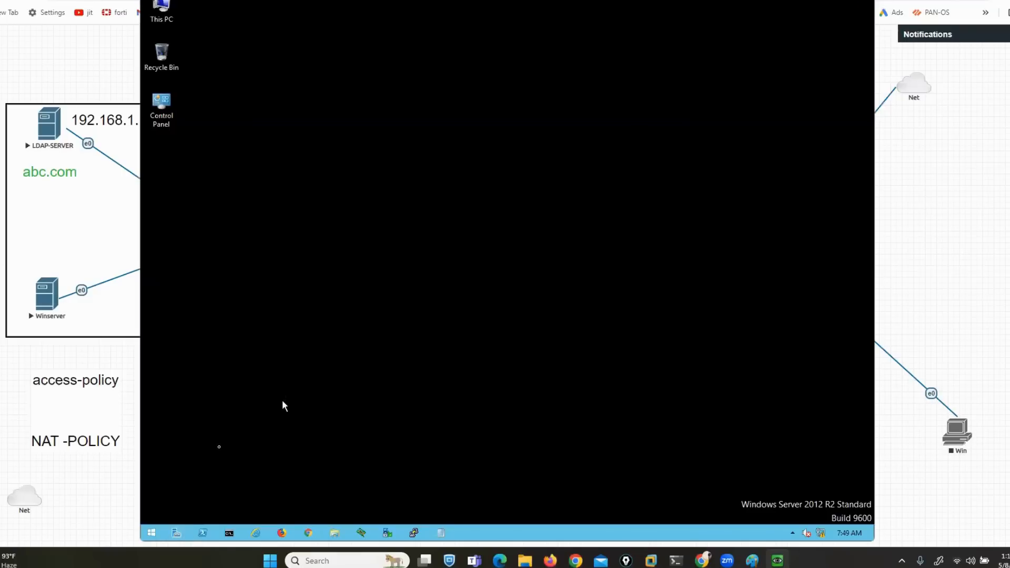
# Launch Active Directory Users and Computers from a Start search for 'act' and enlarge its window
pyautogui.click(156, 532)
pyautogui.write('act')
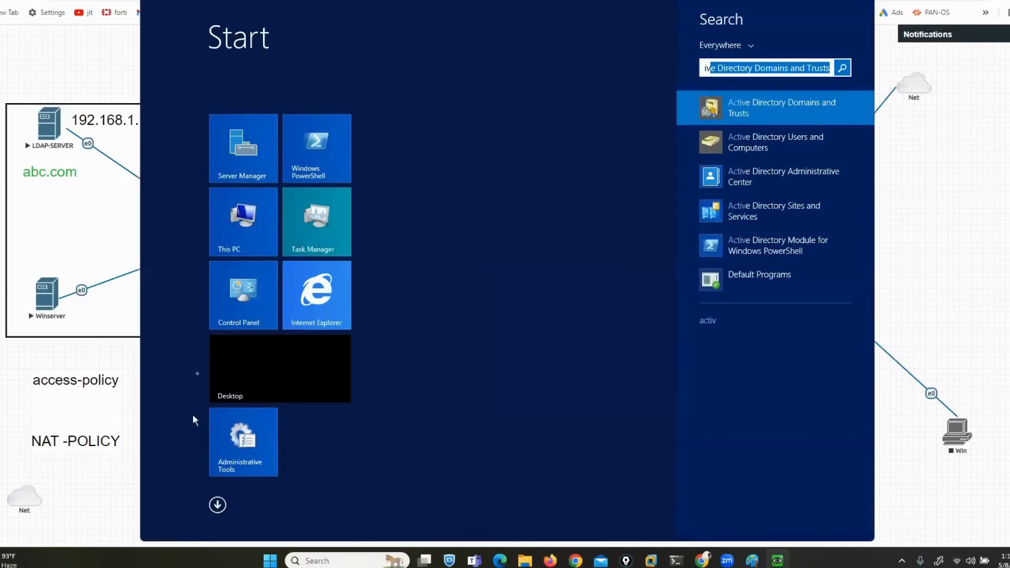
pyautogui.click(753, 147)
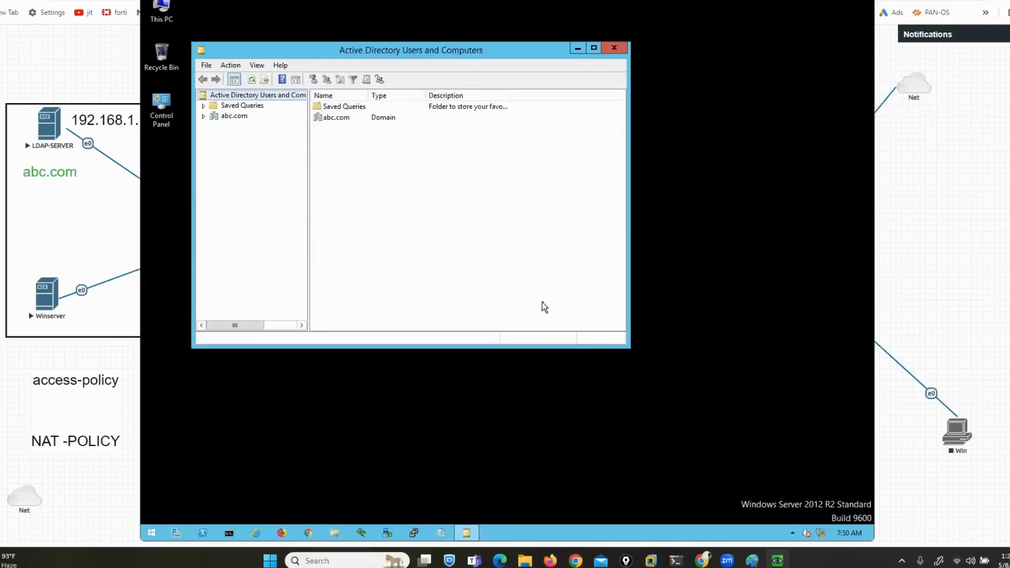
pyautogui.moveTo(632, 349); pyautogui.dragTo(683, 367)
pyautogui.click(610, 295)
pyautogui.moveTo(628, 348); pyautogui.dragTo(767, 454)
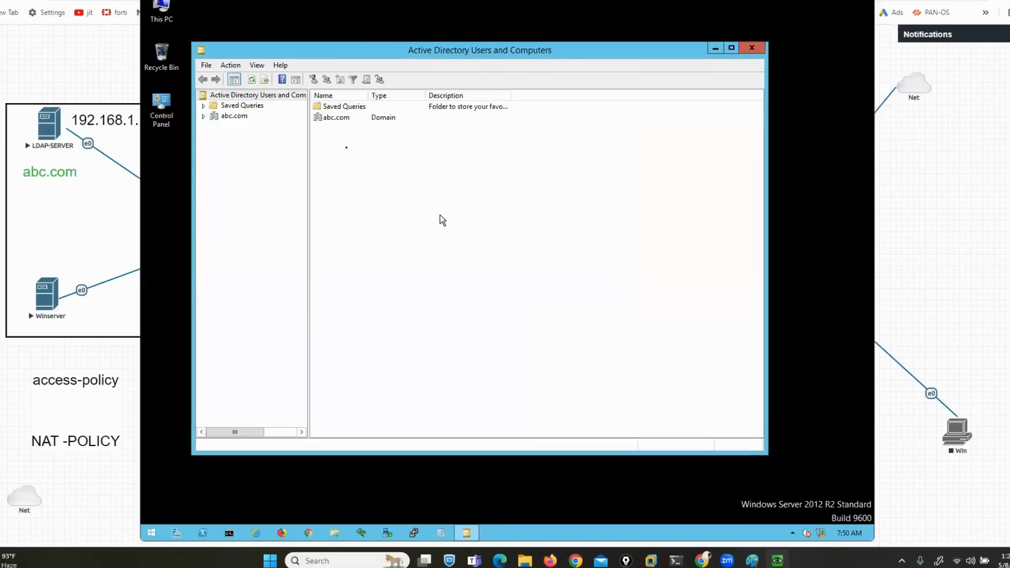
# Expand the abc.com domain and list the accounts in its Users container
pyautogui.click(203, 116)
pyautogui.click(240, 177)
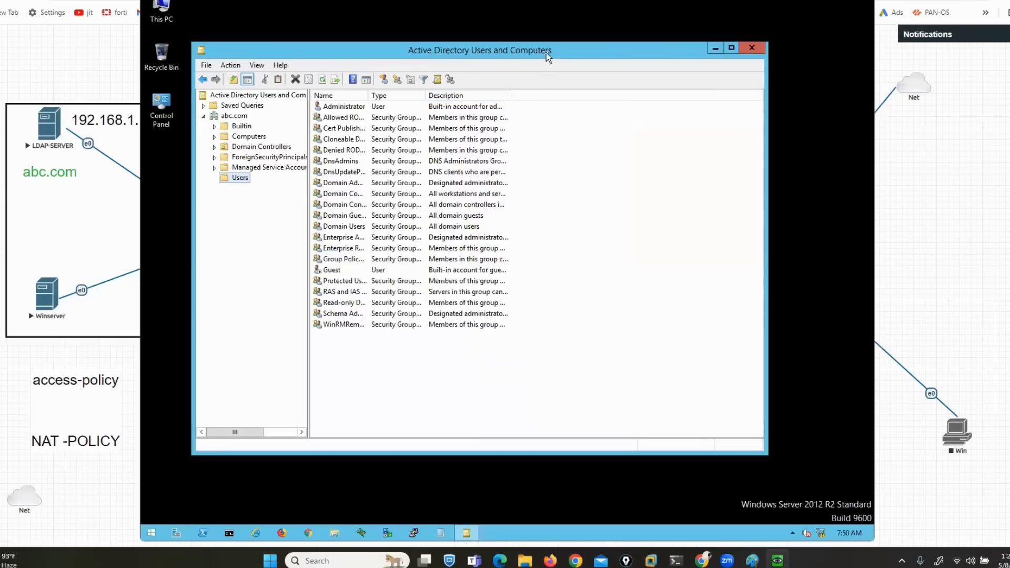
pyautogui.click(254, 481)
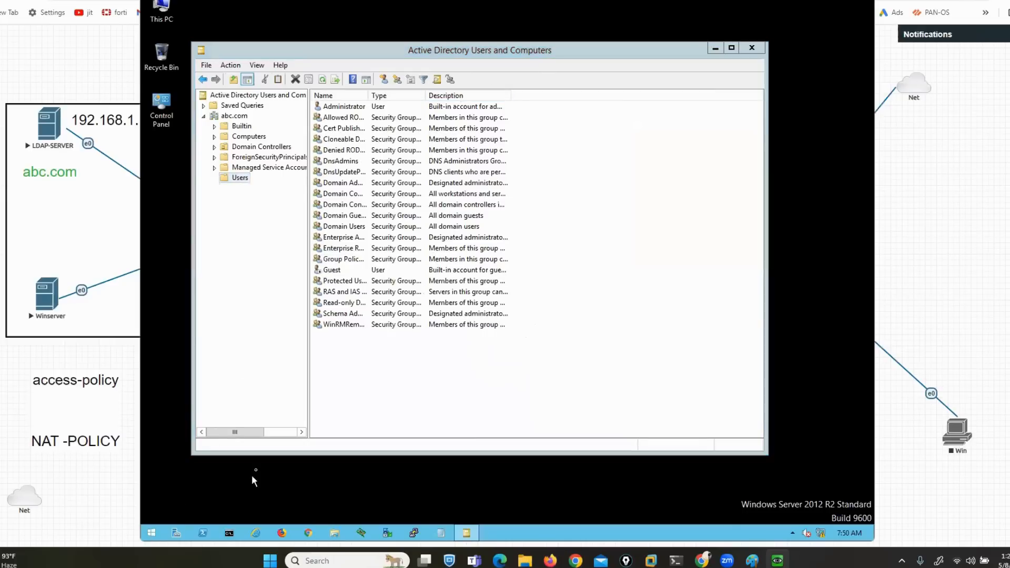
pyautogui.click(151, 534)
# Launch DNS Manager from a 'dns' search, enlarge it, and expand SRV's Forward and Reverse Lookup Zones
pyautogui.write('dns.exe')
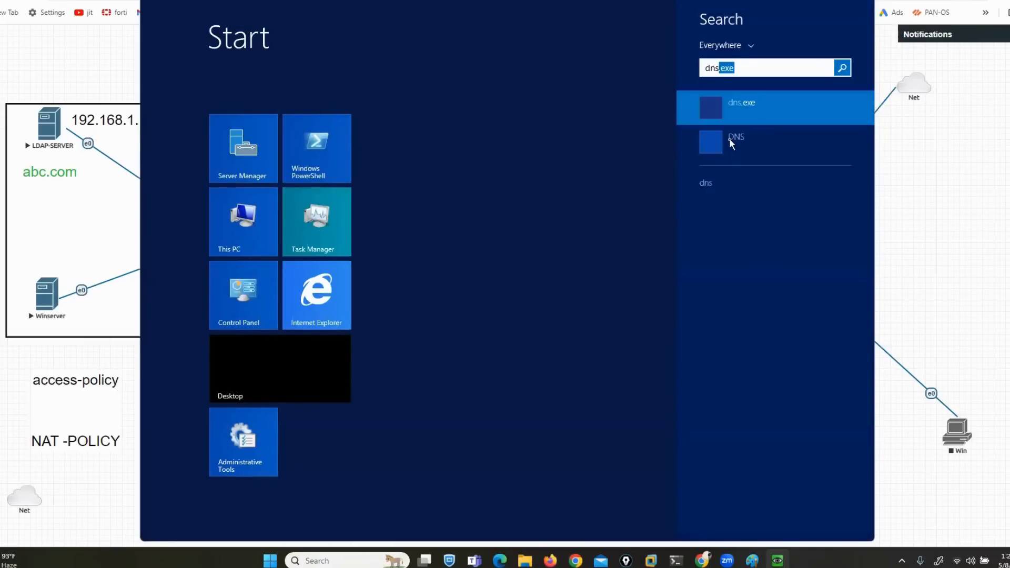
pyautogui.click(735, 153)
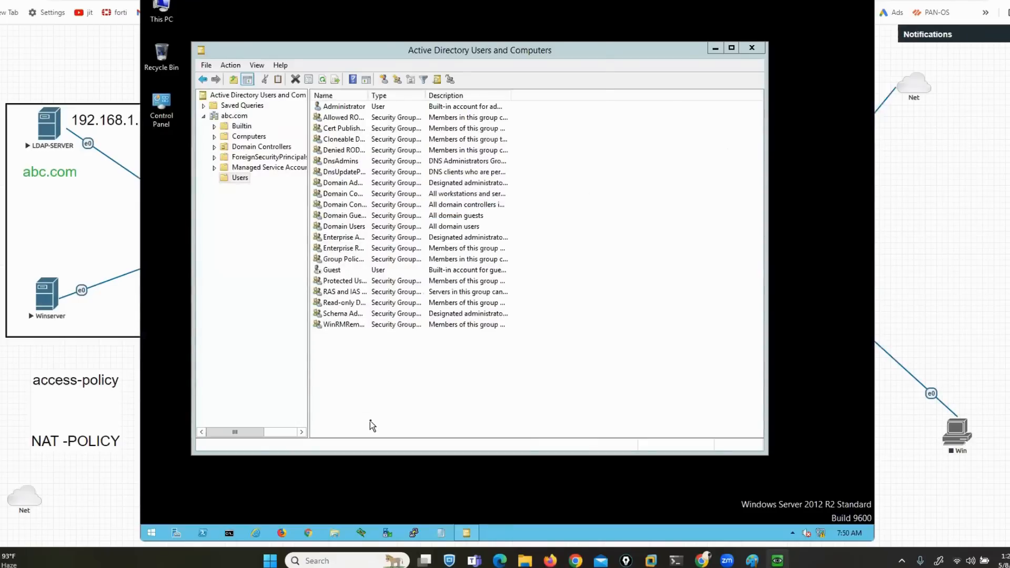
pyautogui.moveTo(341, 27); pyautogui.dragTo(400, 52)
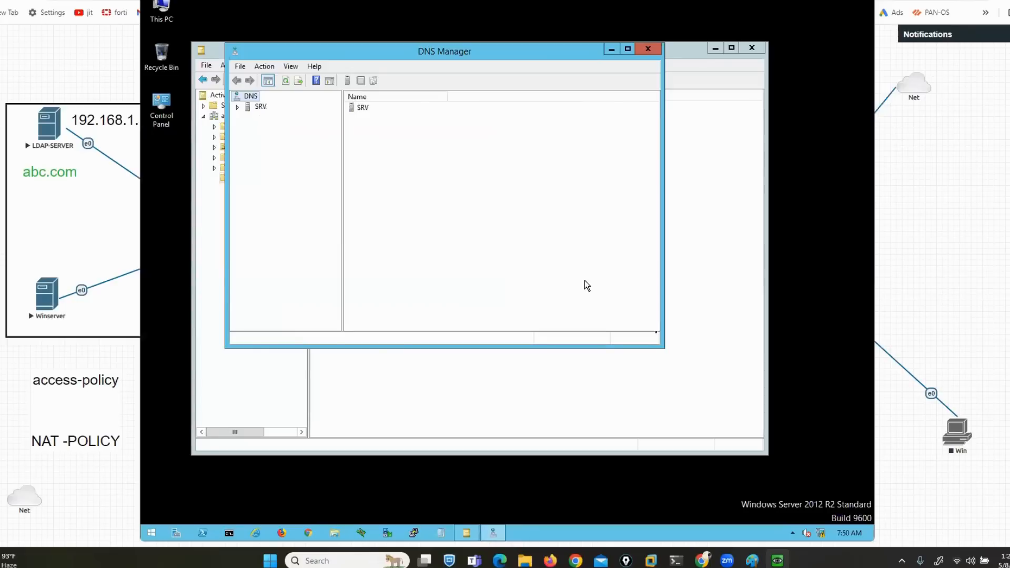
pyautogui.moveTo(664, 348); pyautogui.dragTo(726, 393)
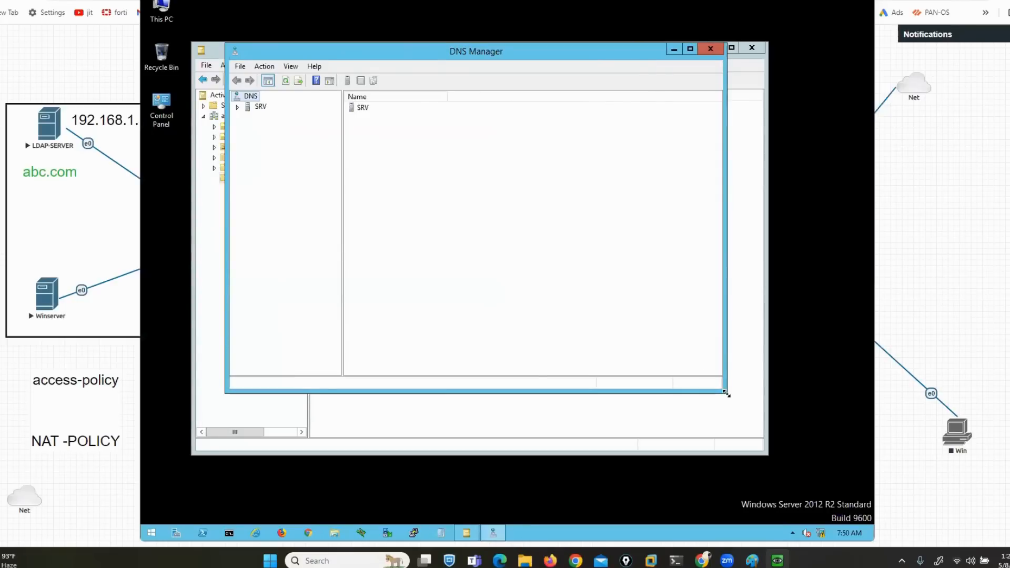
pyautogui.click(240, 108)
pyautogui.click(247, 127)
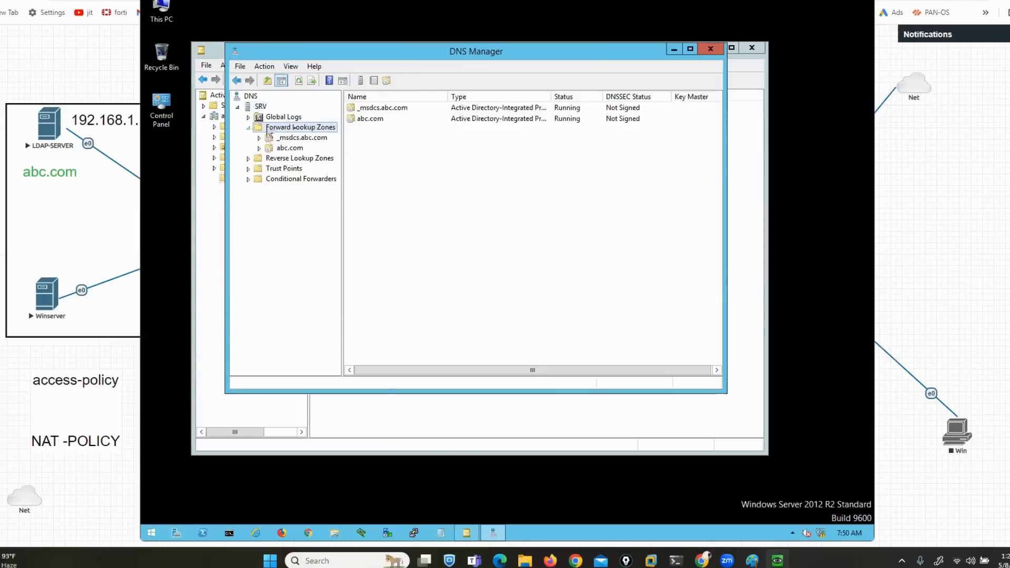
pyautogui.click(278, 159)
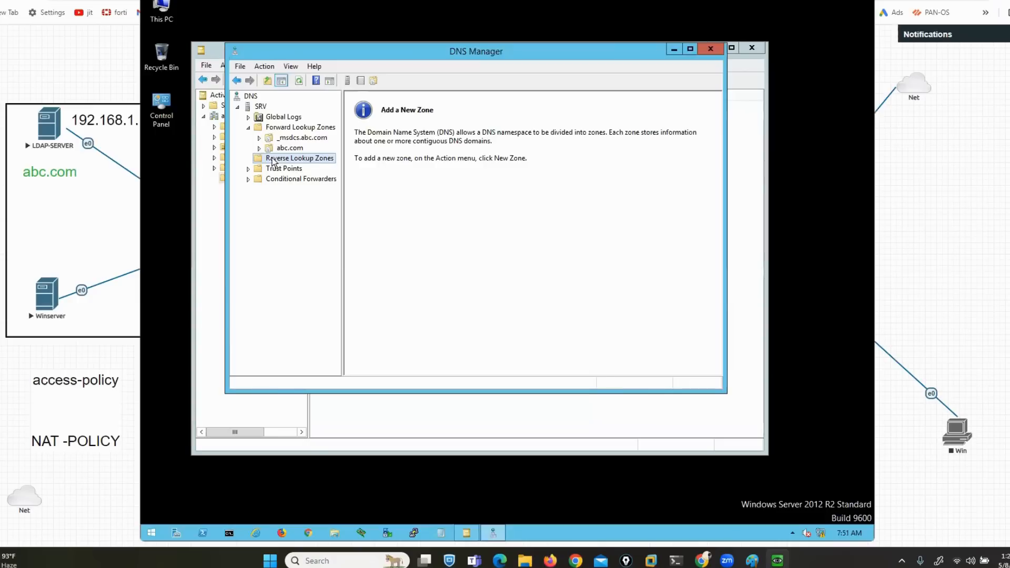
# Create a primary IPv4 reverse lookup zone for network 192.168.1 with secure-only dynamic updates
pyautogui.rightClick(273, 161)
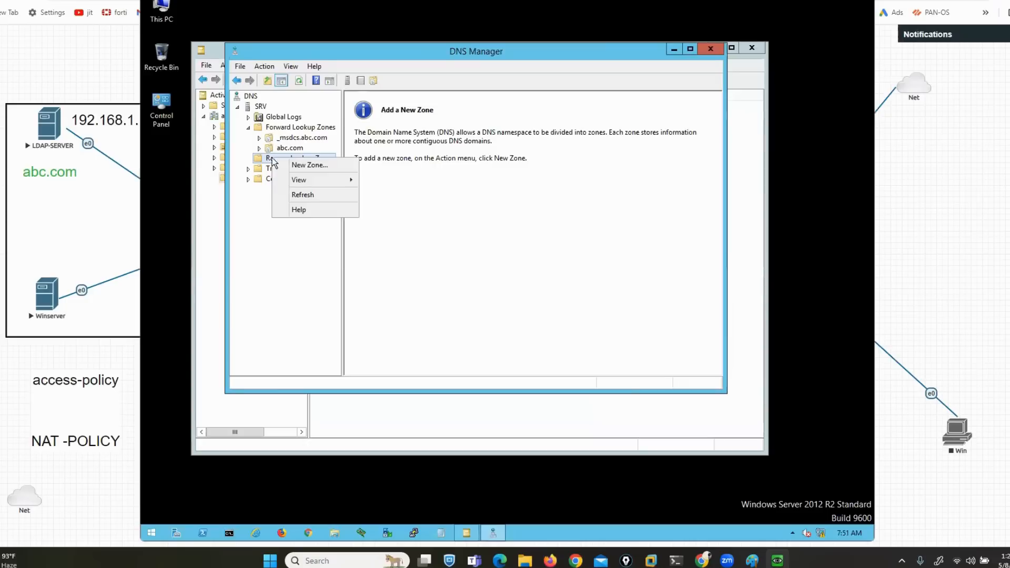
pyautogui.click(310, 168)
pyautogui.click(451, 263)
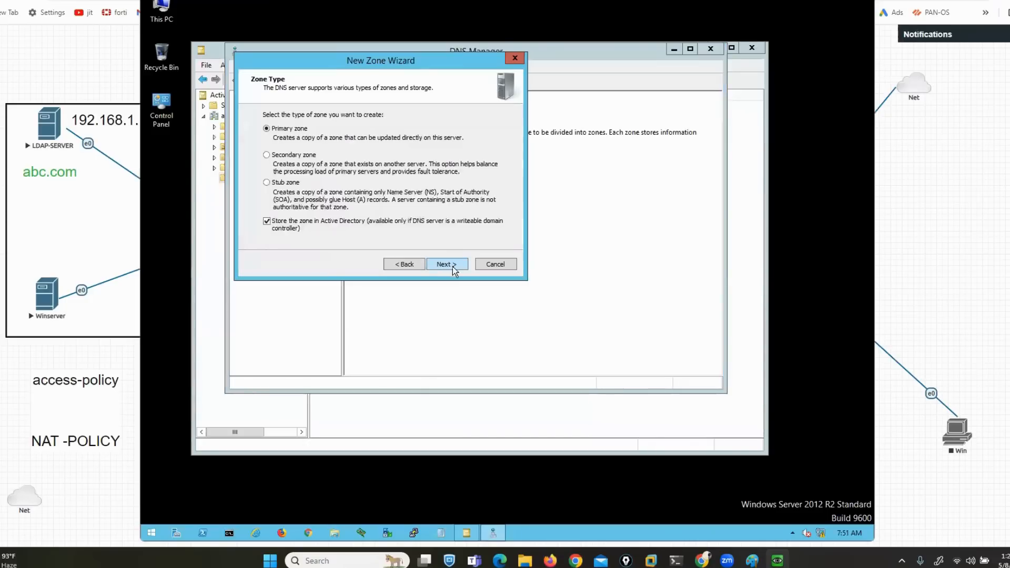
pyautogui.click(452, 266)
pyautogui.click(452, 267)
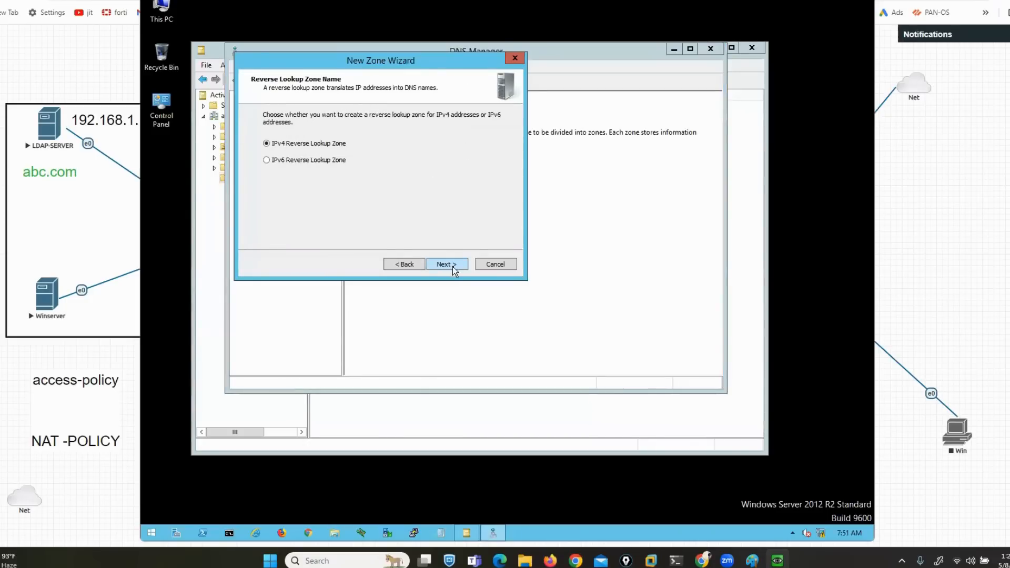
pyautogui.click(452, 267)
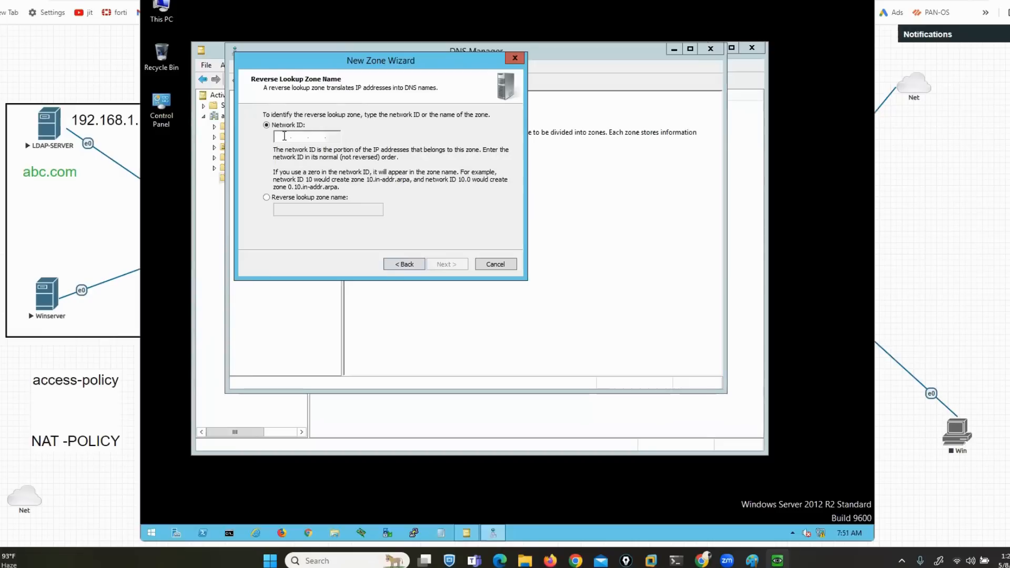
pyautogui.write('192.168.')
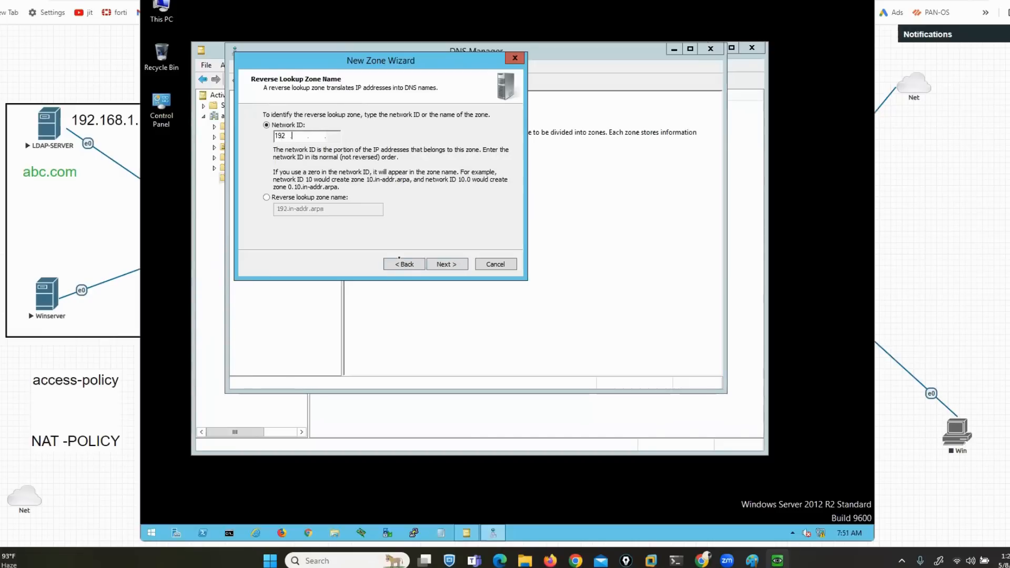
pyautogui.write('1')
pyautogui.click(456, 263)
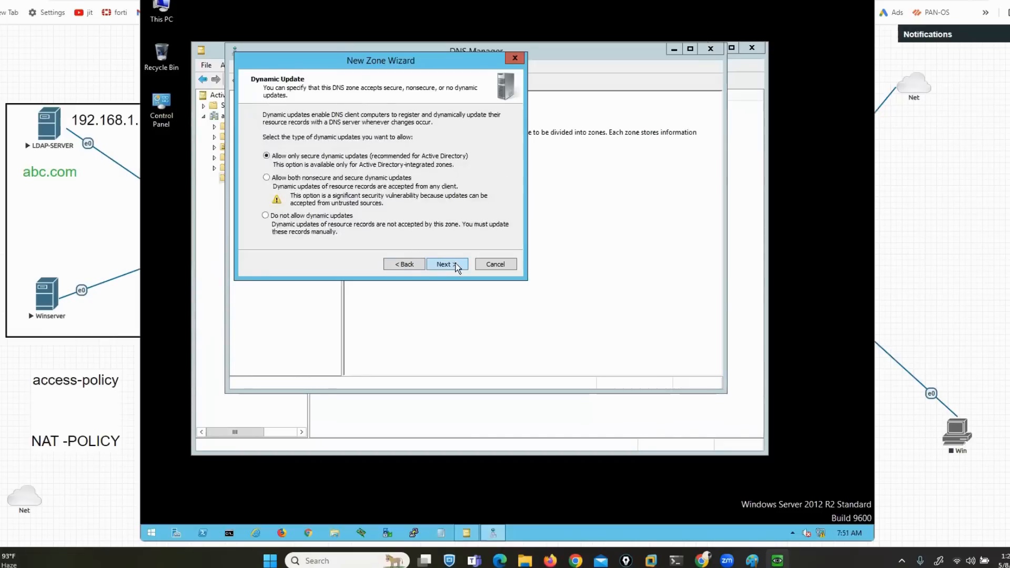
pyautogui.click(455, 263)
pyautogui.click(447, 264)
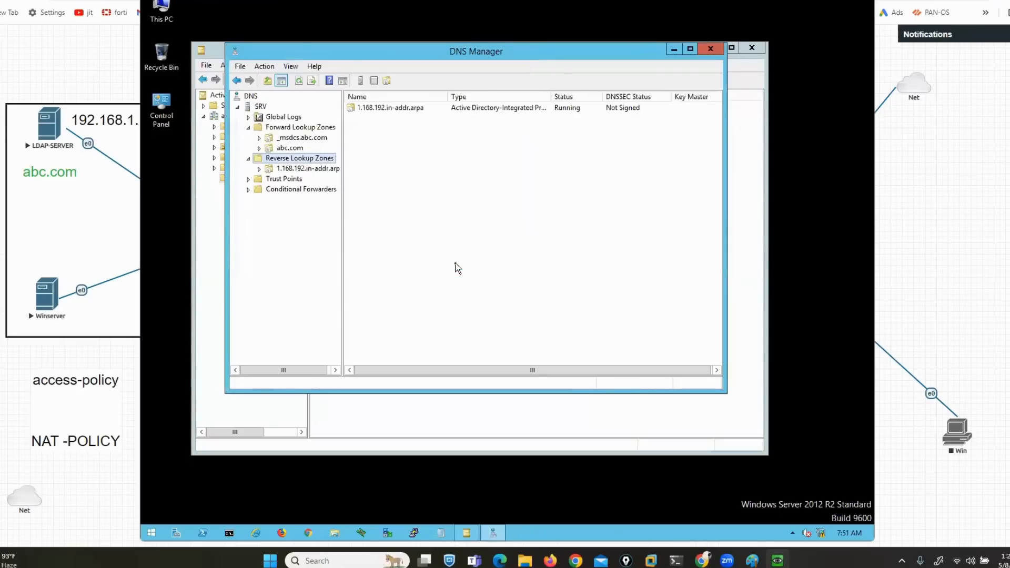
# Refresh the SRV DNS server and launch nslookup against it
pyautogui.rightClick(261, 107)
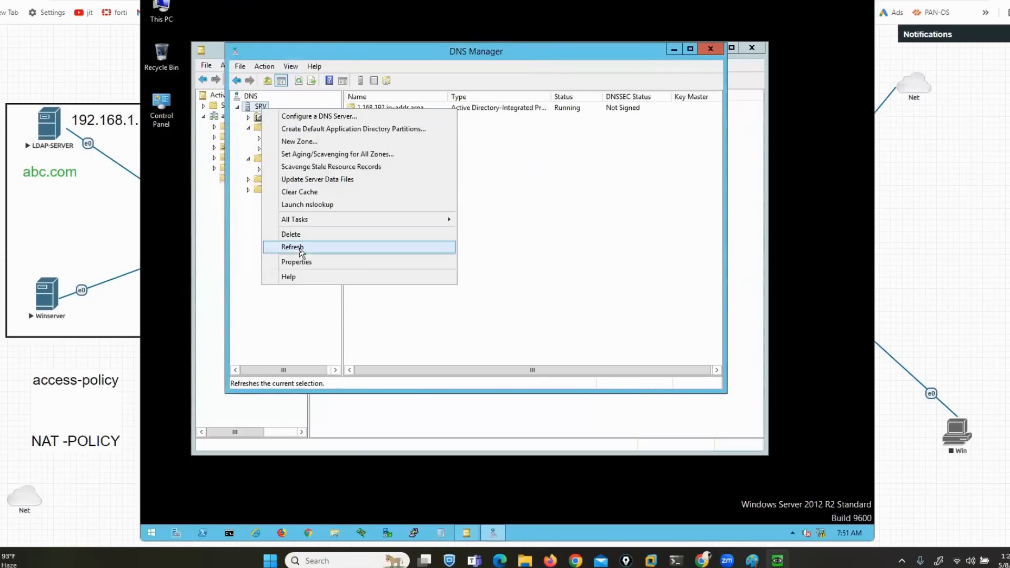
pyautogui.click(298, 247)
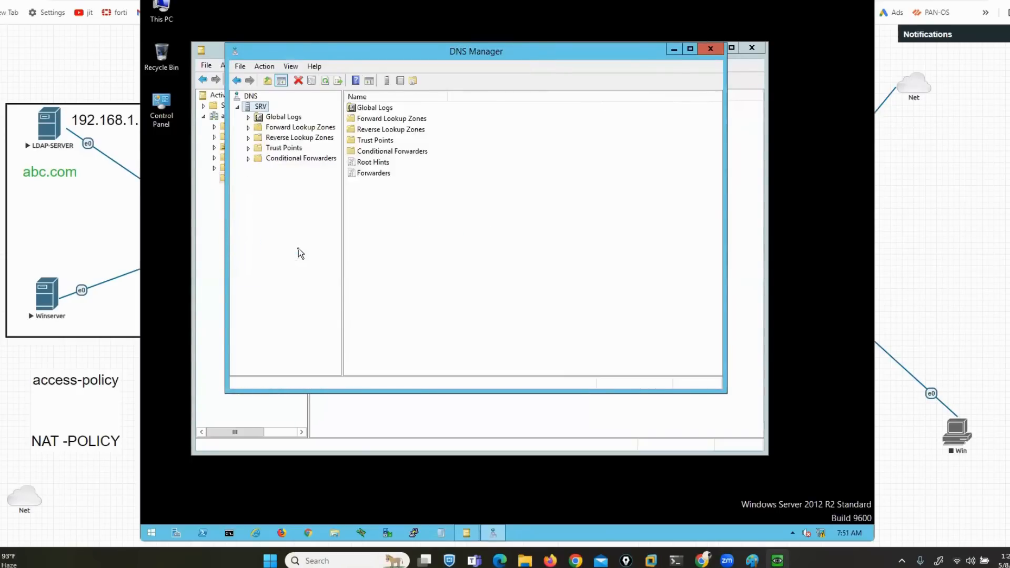
pyautogui.rightClick(260, 106)
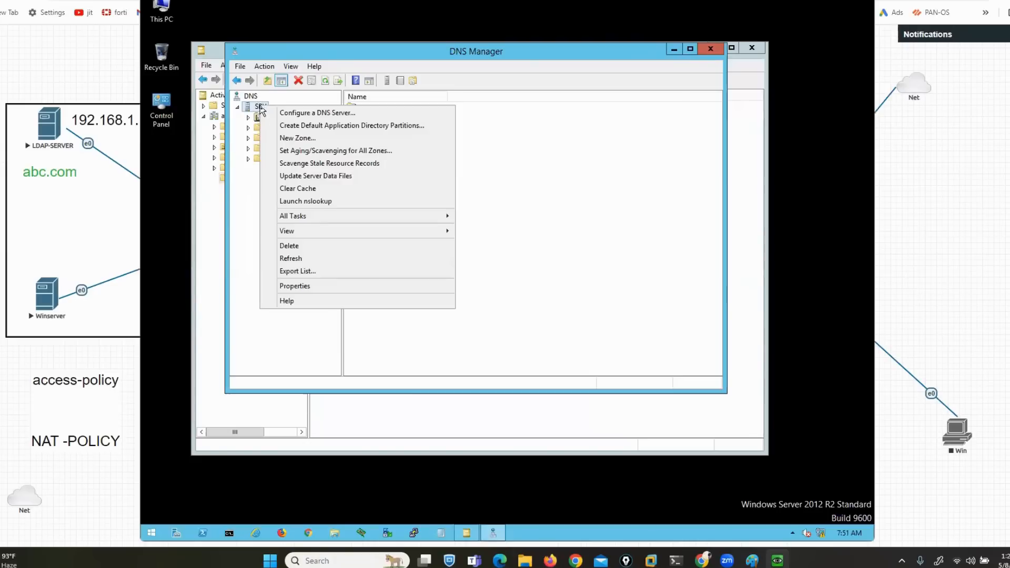
pyautogui.click(315, 202)
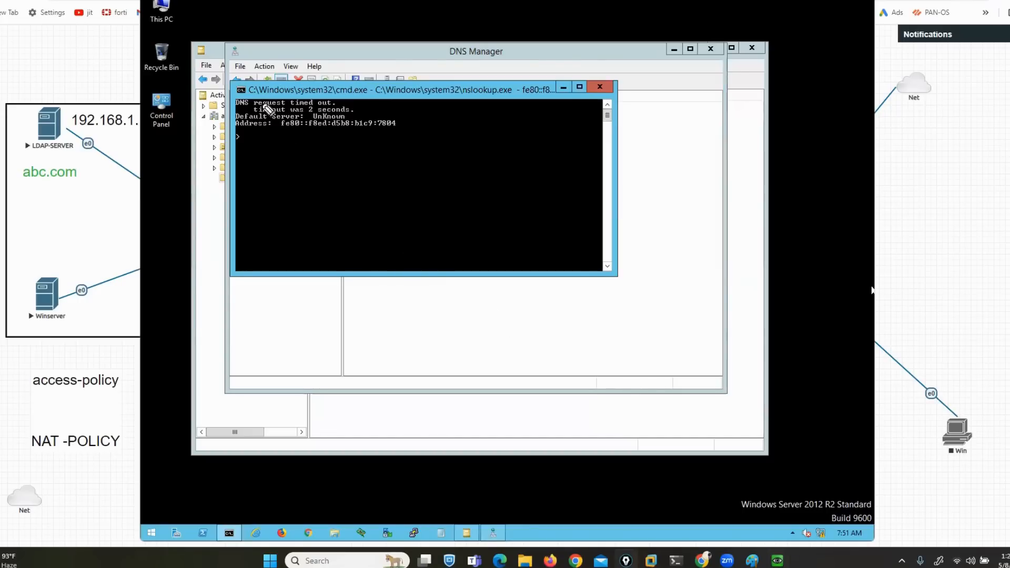
# Mark the nslookup timeout, close that console, and open an administrator Command Prompt
pyautogui.moveTo(224, 100); pyautogui.dragTo(228, 145)
pyautogui.moveTo(351, 93)
pyautogui.mouseDown()
pyautogui.moveTo(403, 92)
pyautogui.moveTo(412, 129)
pyautogui.moveTo(398, 142)
pyautogui.mouseUp()
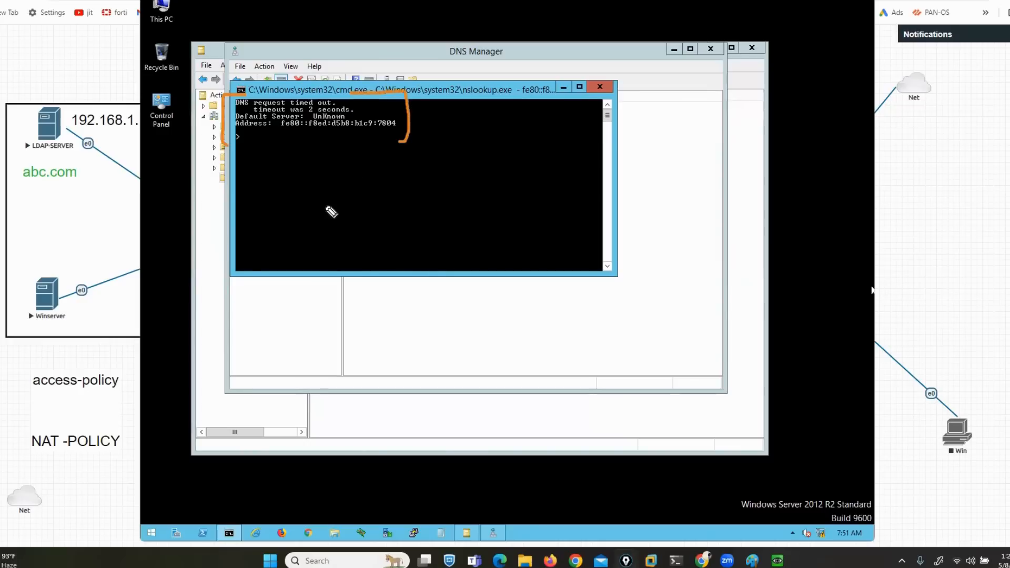
pyautogui.moveTo(345, 117); pyautogui.dragTo(378, 103)
pyautogui.click(871, 290)
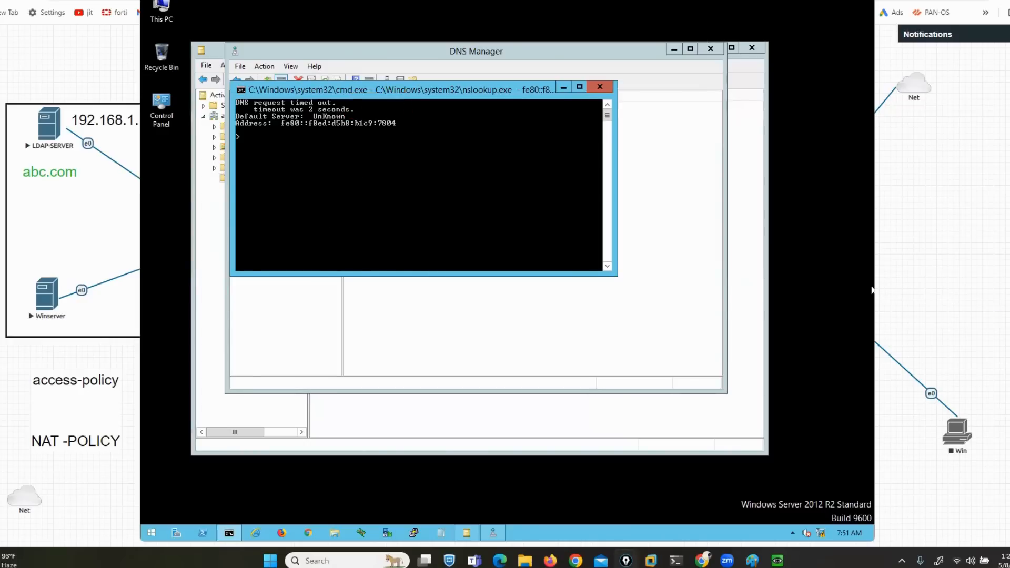
pyautogui.click(600, 87)
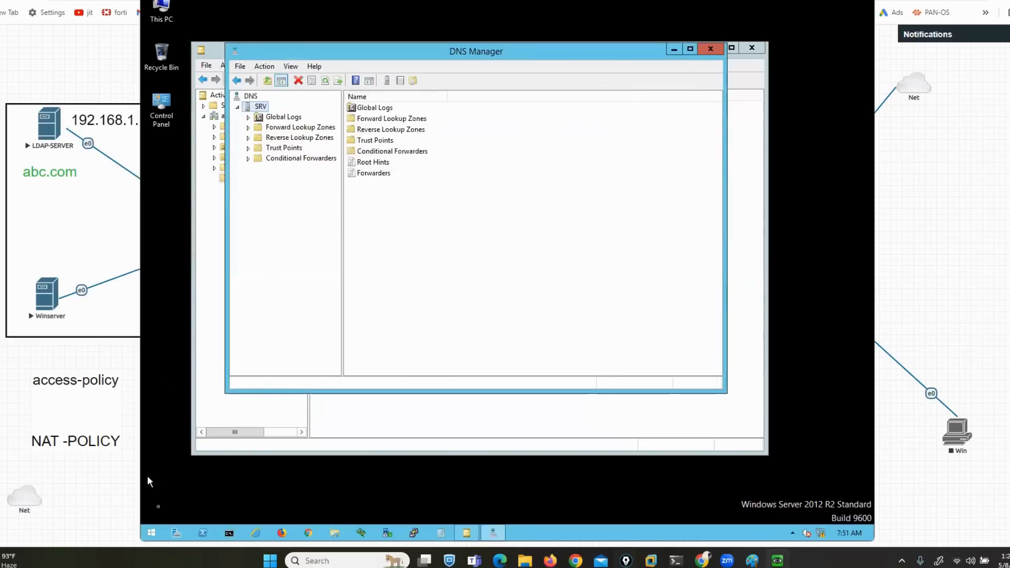
pyautogui.click(229, 532)
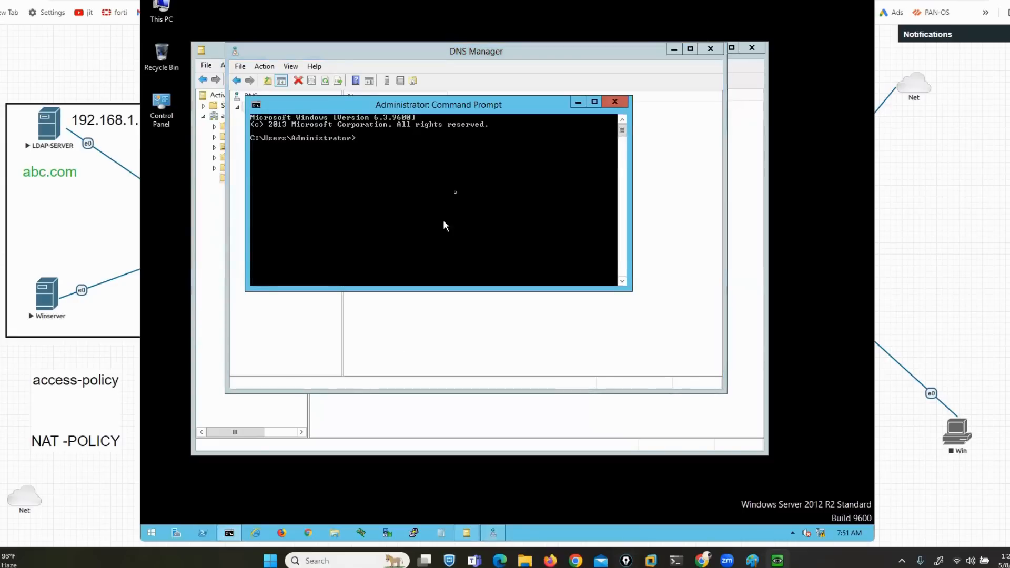
# Run ncpa.cpl and disable IPv6 in the Ethernet adapter's properties
pyautogui.write('ncpa.cpl')
pyautogui.press('Return')
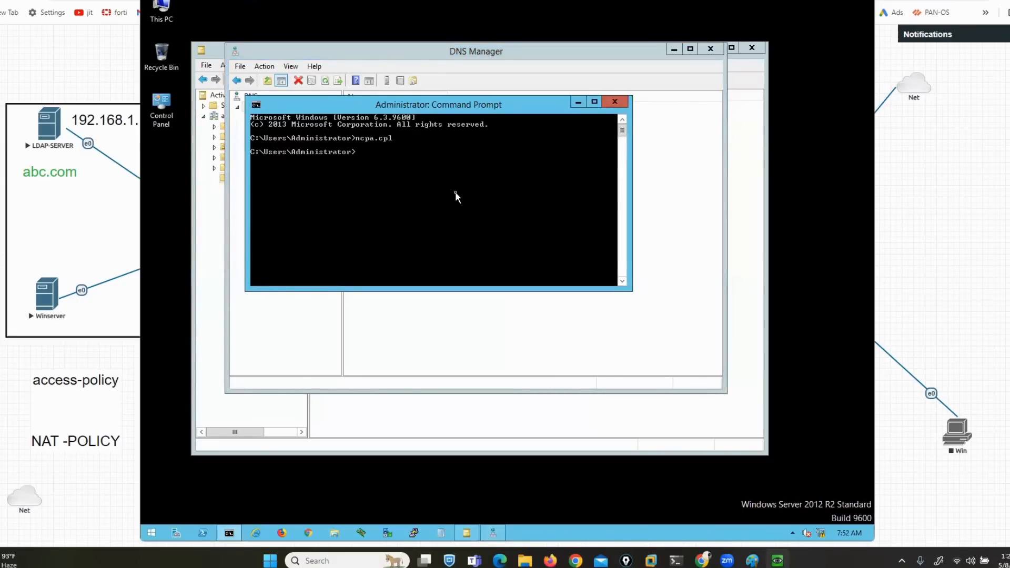
pyautogui.click(349, 169)
pyautogui.rightClick(350, 168)
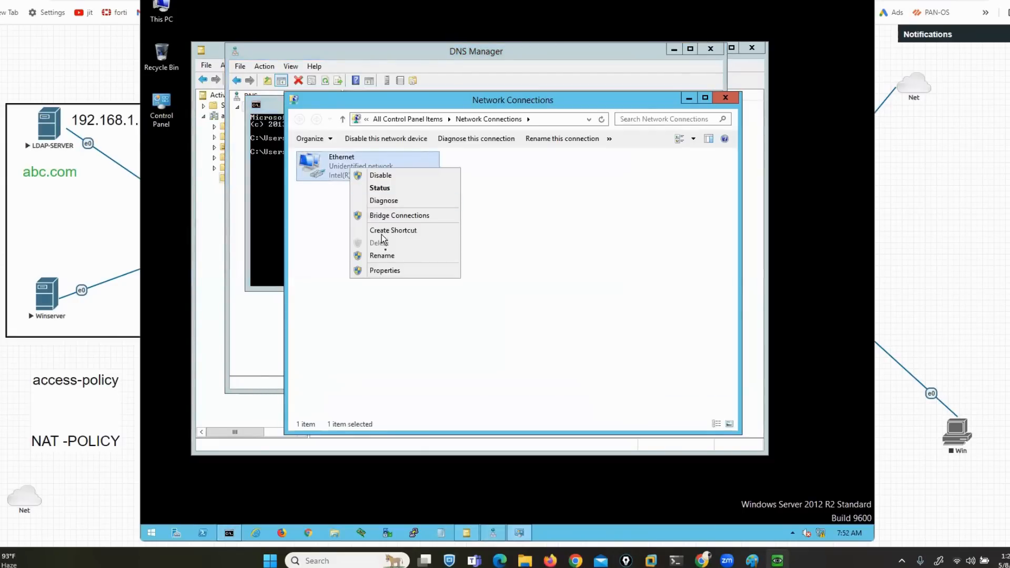
pyautogui.click(390, 271)
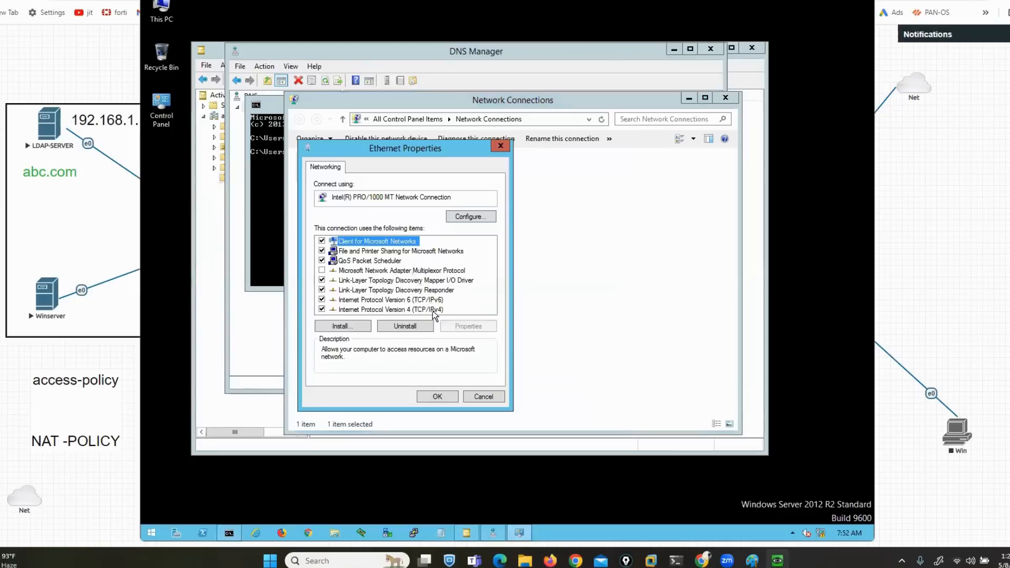
pyautogui.click(433, 310)
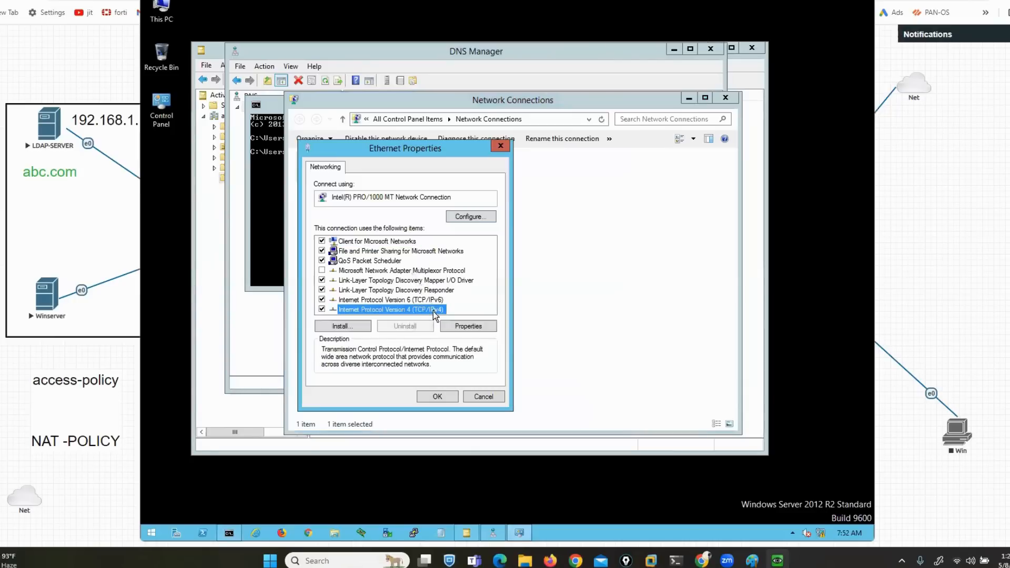
pyautogui.click(323, 300)
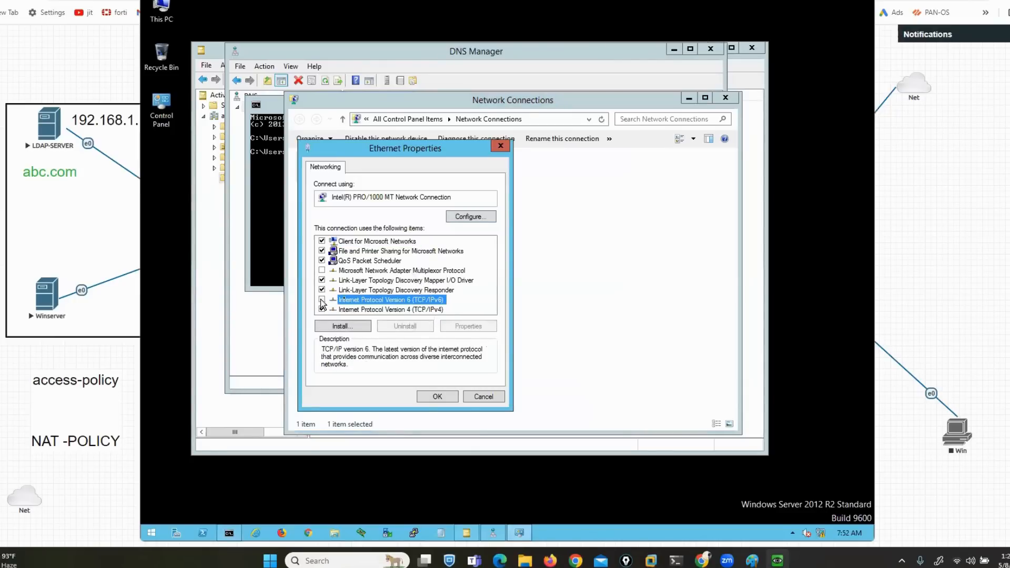
# Set IPv4 preferred DNS to 192.168.1.155 and alternate DNS to 8.8.8.8, then close the network windows
pyautogui.click(415, 310)
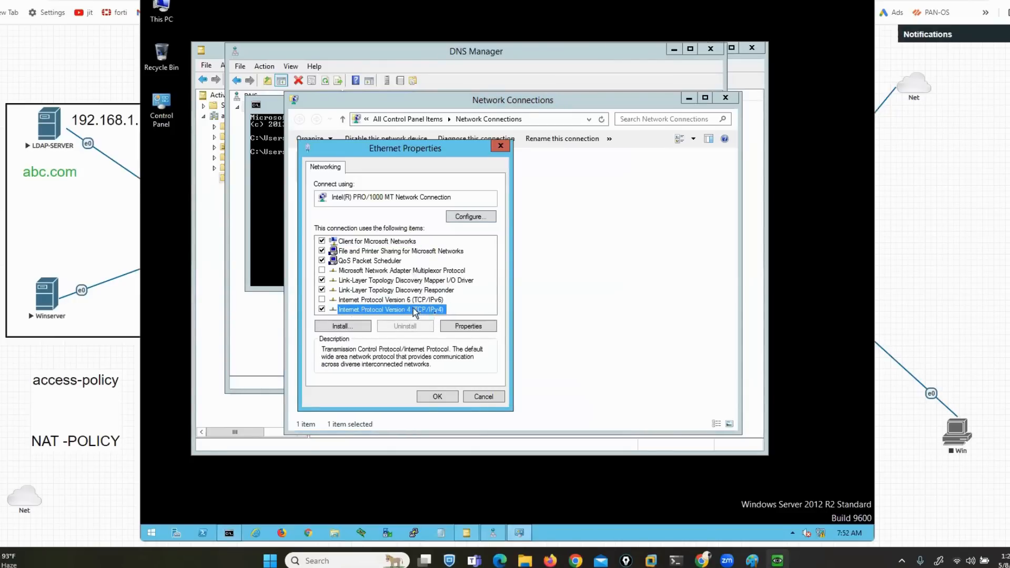
pyautogui.click(471, 327)
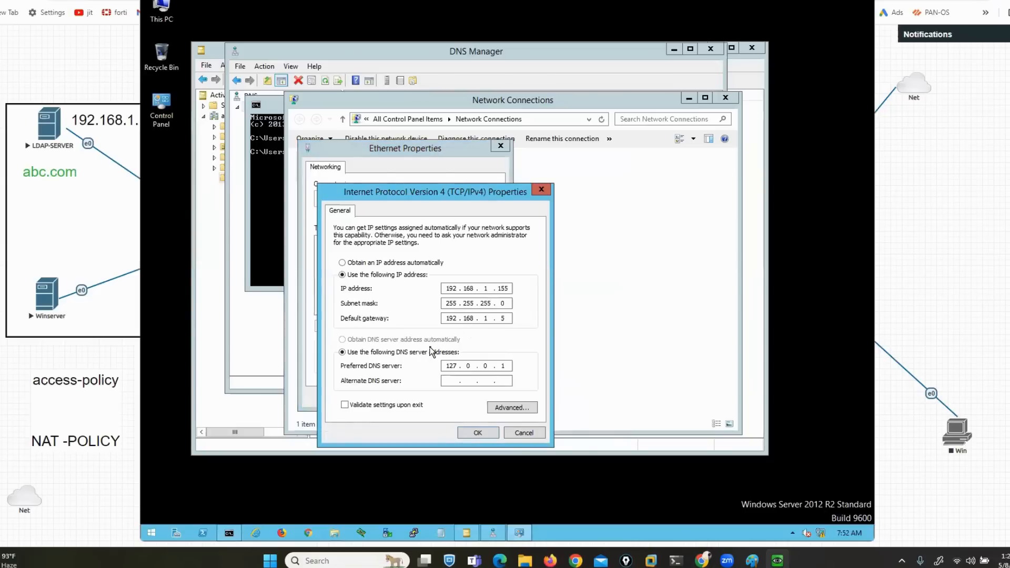
pyautogui.click(506, 367)
pyautogui.press('BackSpace')
pyautogui.press('BackSpace')
pyautogui.press('BackSpace')
pyautogui.press('BackSpace')
pyautogui.press('BackSpace')
pyautogui.press('BackSpace')
pyautogui.write('1192.168.1.155')
pyautogui.press('Tab')
pyautogui.write('8.8.8.8')
pyautogui.click(467, 433)
pyautogui.click(436, 397)
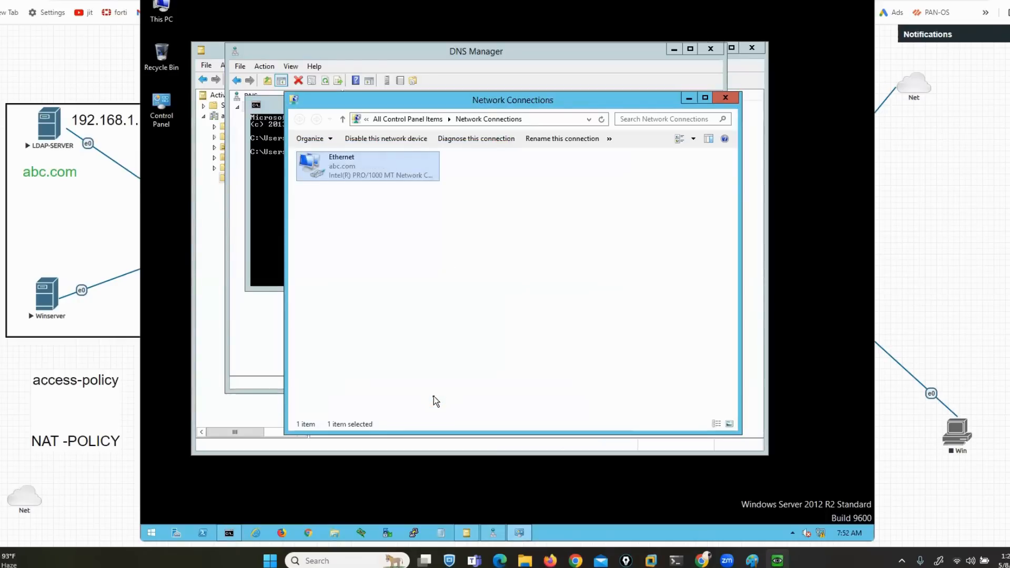
pyautogui.click(725, 99)
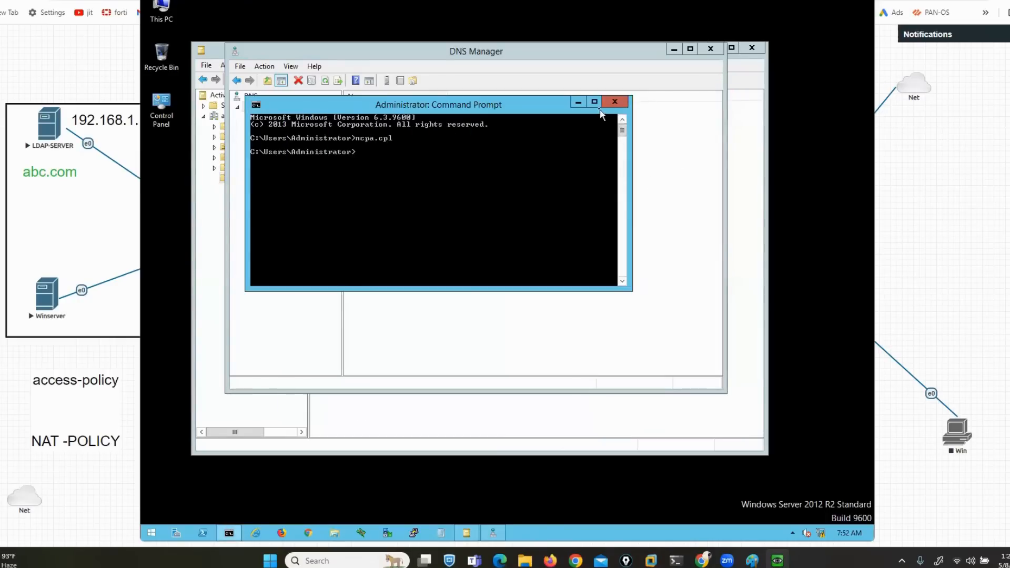
# Close the command prompt, refresh SRV, and rerun nslookup against it
pyautogui.click(614, 99)
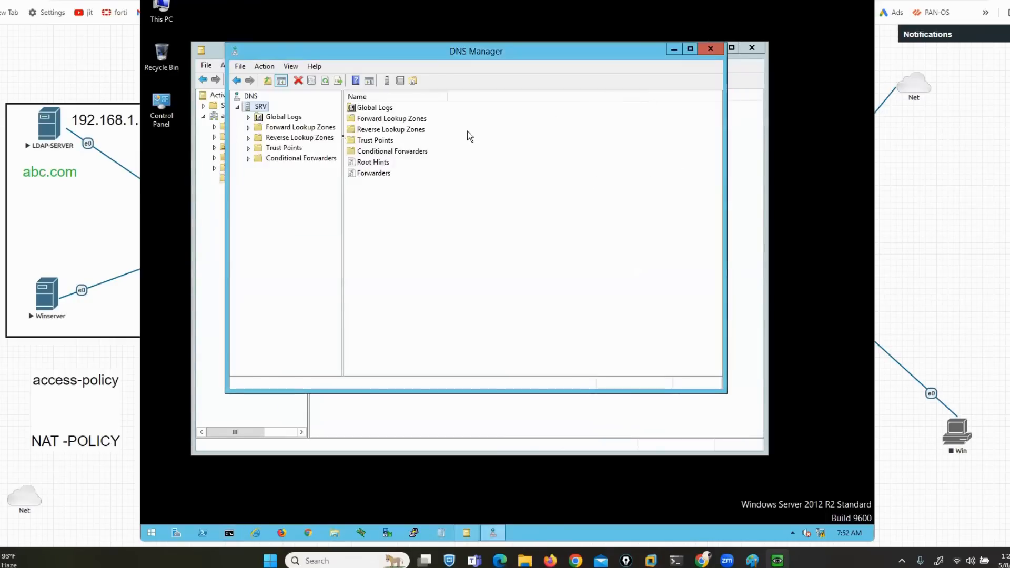
pyautogui.rightClick(261, 109)
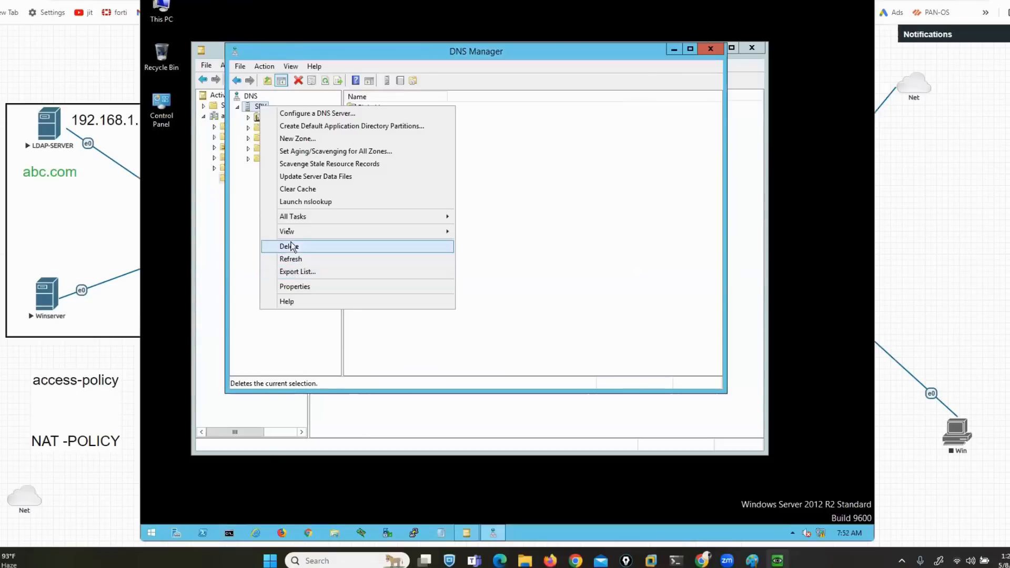
pyautogui.click(300, 258)
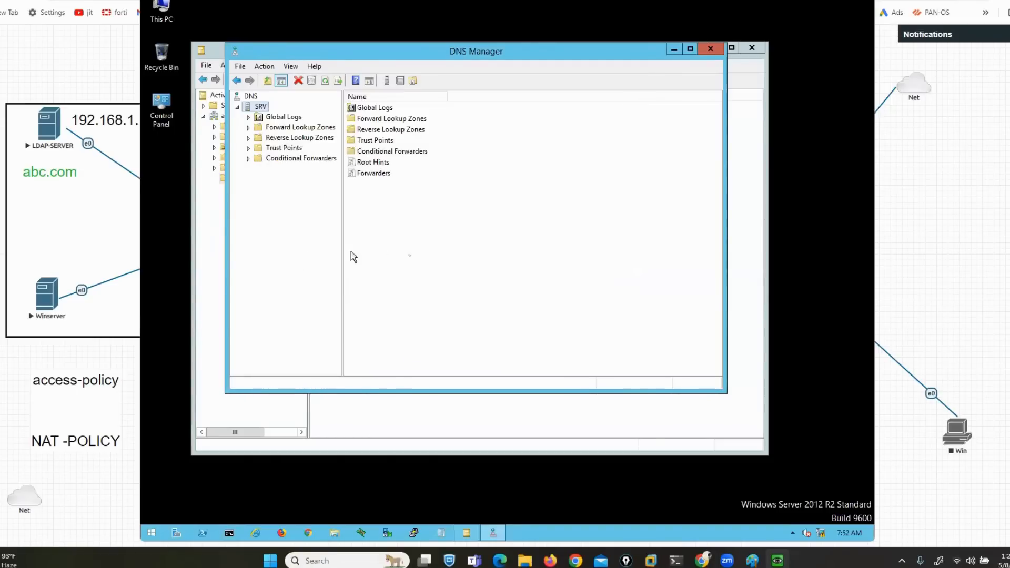
pyautogui.rightClick(258, 107)
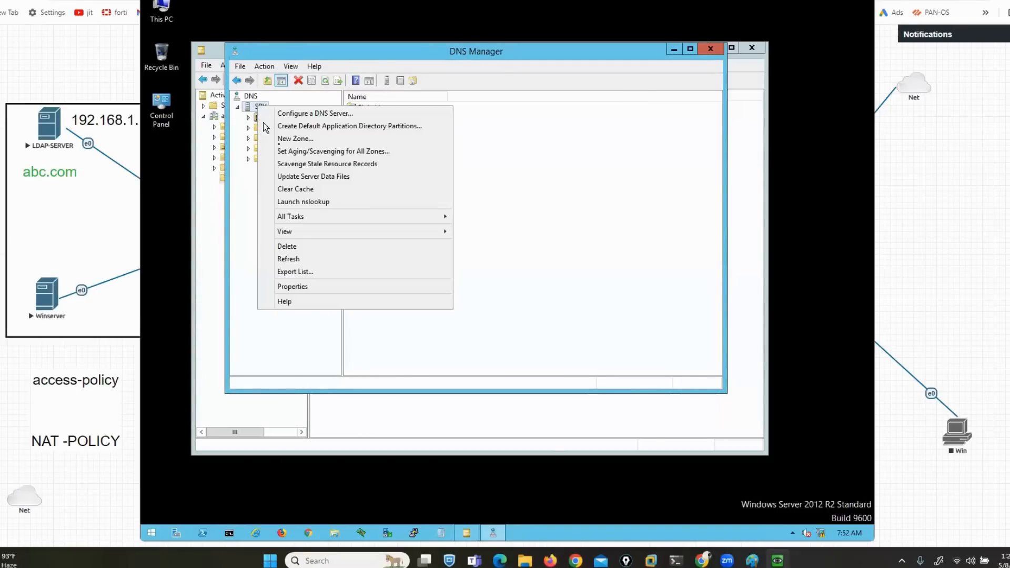
pyautogui.click(312, 202)
# Highlight the default server srv.abc.com at 192.168.1.155, then close nslookup and DNS Manager
pyautogui.moveTo(293, 16); pyautogui.dragTo(494, 154)
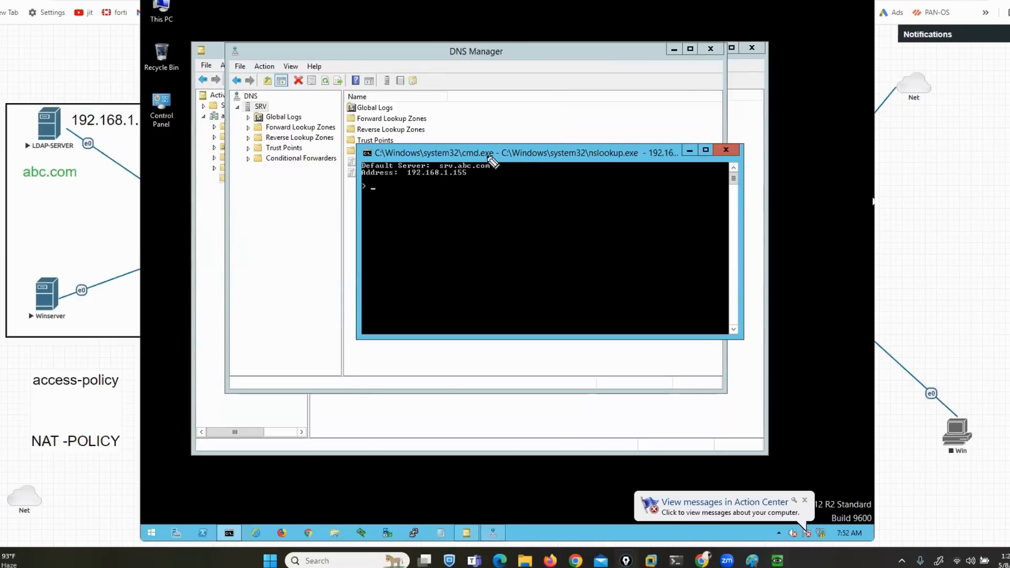
pyautogui.moveTo(485, 157); pyautogui.dragTo(501, 172)
pyautogui.moveTo(429, 158); pyautogui.dragTo(440, 156)
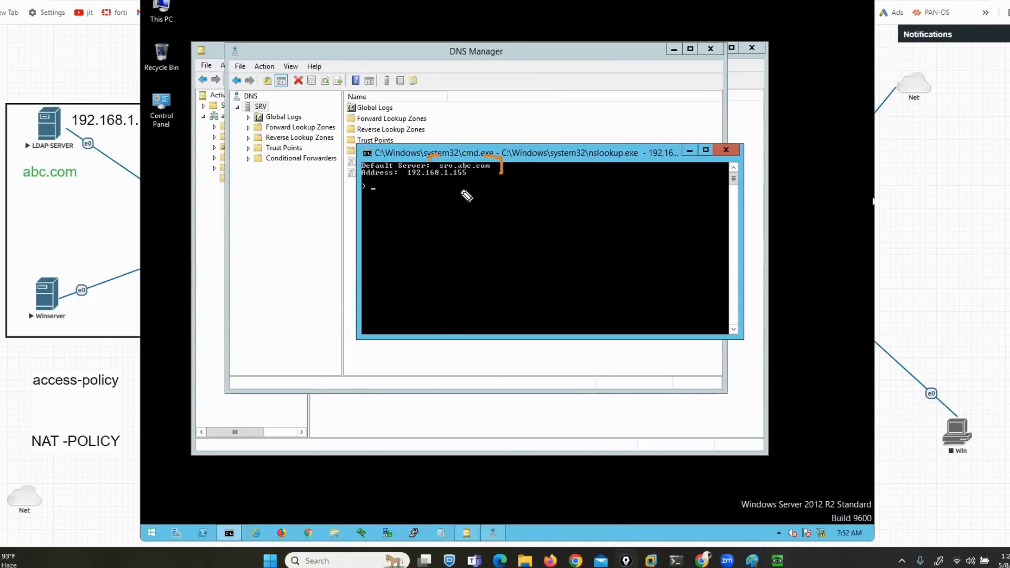
pyautogui.moveTo(398, 181); pyautogui.dragTo(460, 183)
pyautogui.click(727, 150)
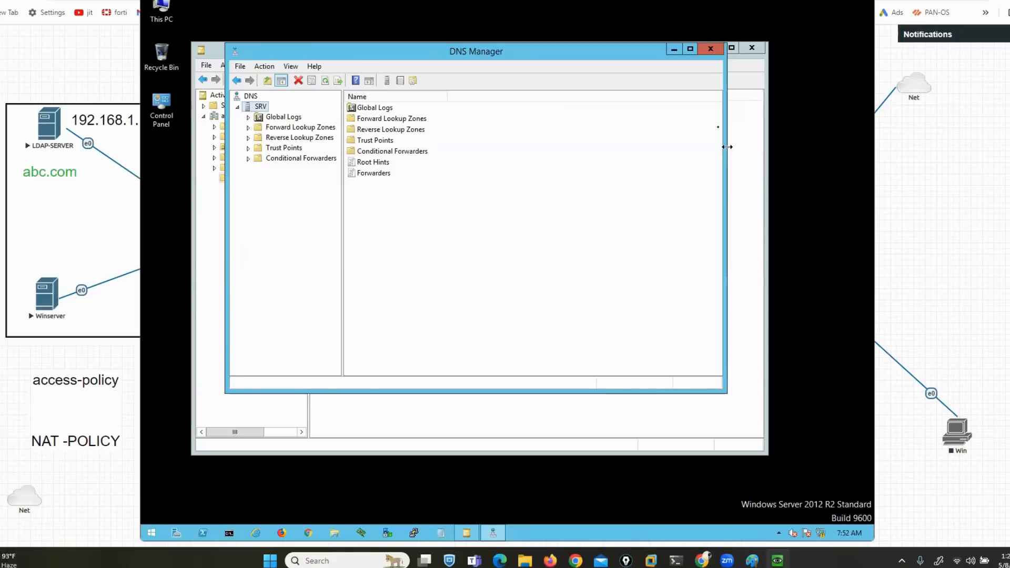
pyautogui.click(711, 49)
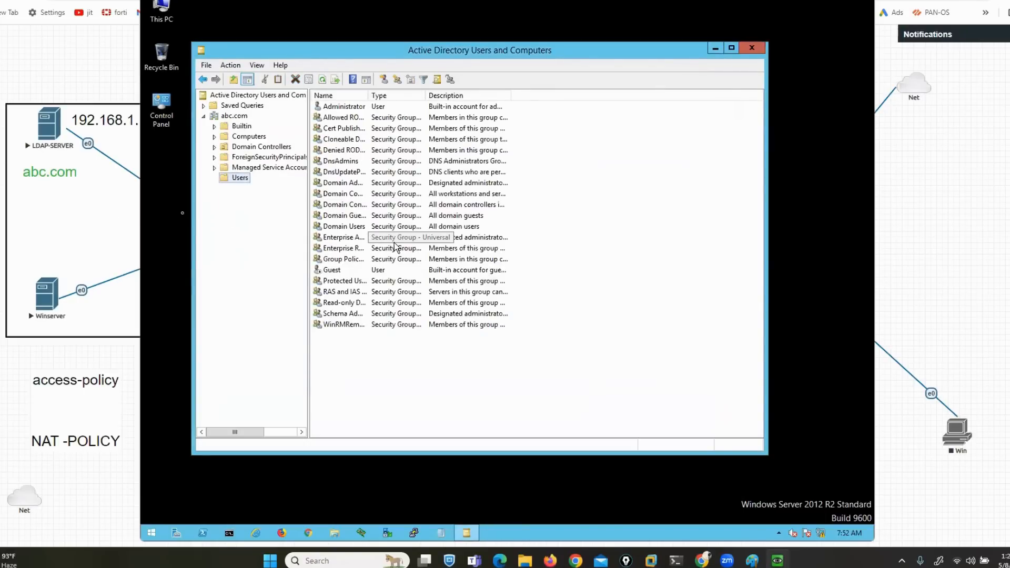
# Open the Winserver node's console from the lab topology and sign in as Administrator
pyautogui.click(115, 477)
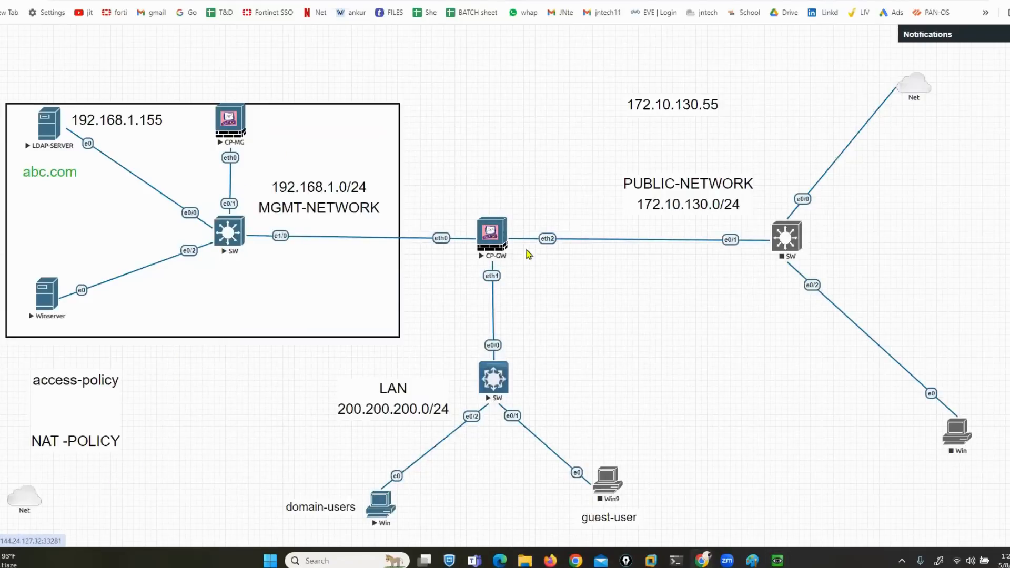
pyautogui.moveTo(47, 312); pyautogui.dragTo(47, 319)
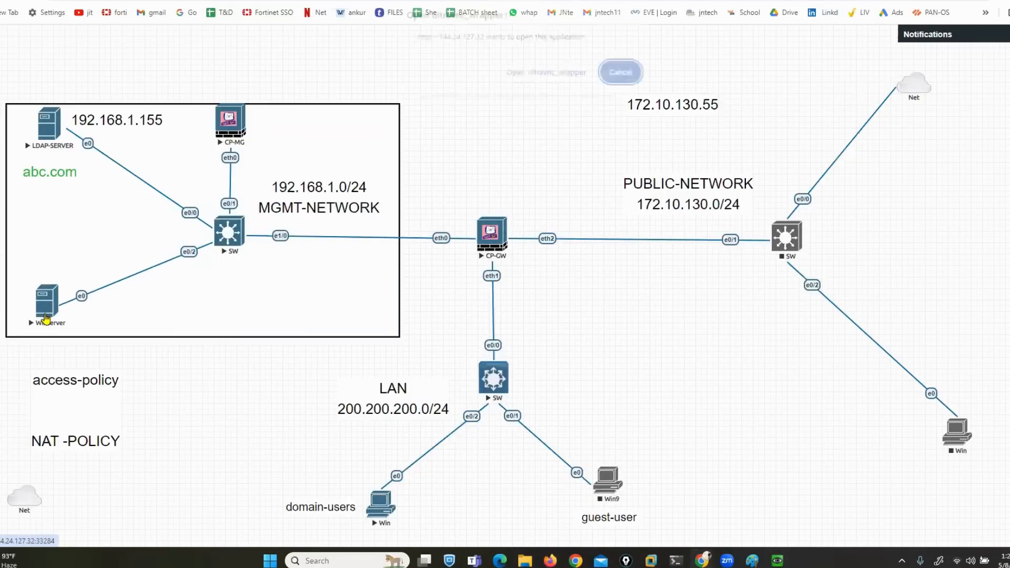
pyautogui.click(535, 76)
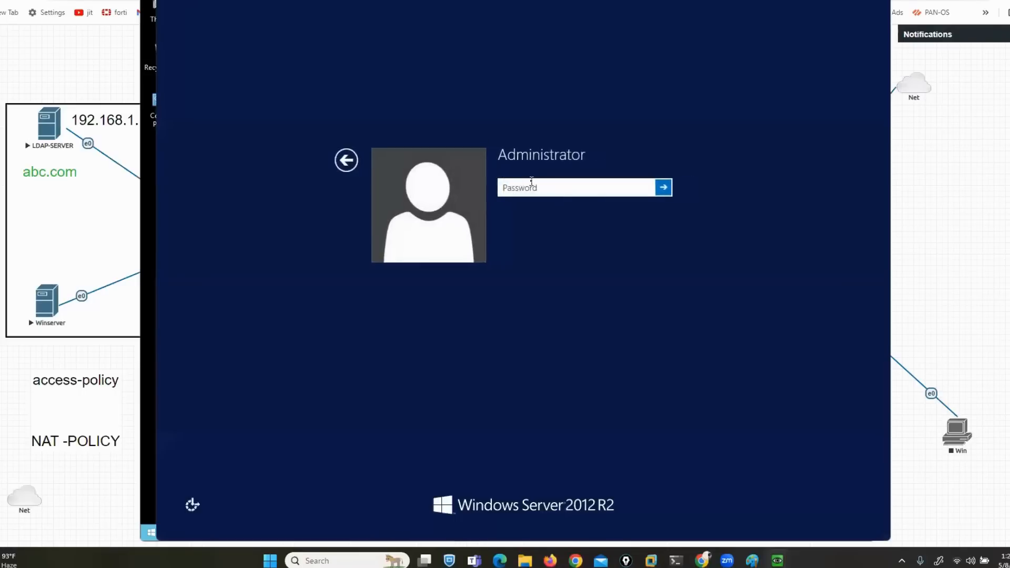
pyautogui.write('*******')
pyautogui.press('Return')
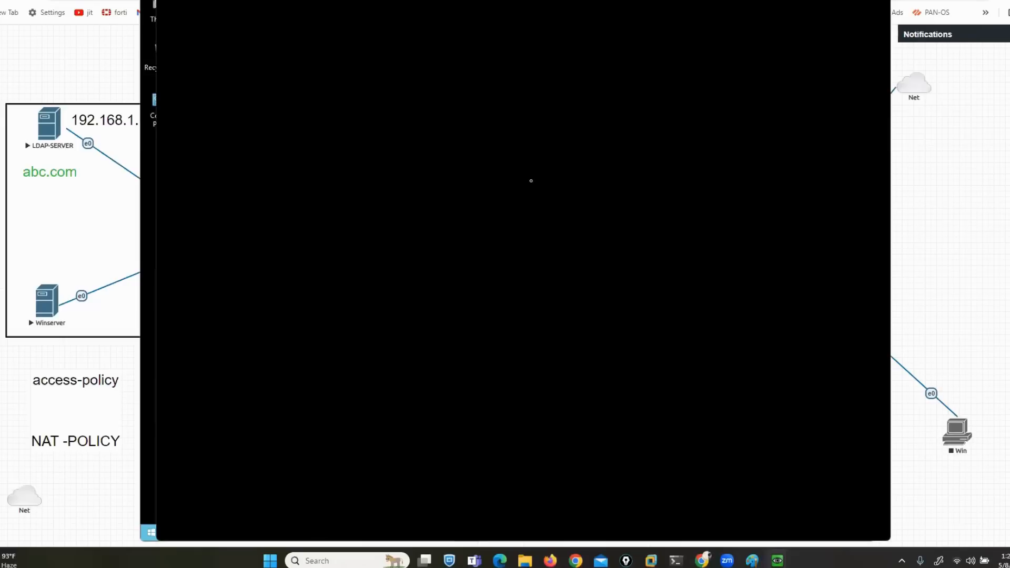
# Dismiss the Shutdown Event Tracker, close Server Manager, and close the Winserver viewer
pyautogui.click(546, 302)
pyautogui.press('Escape')
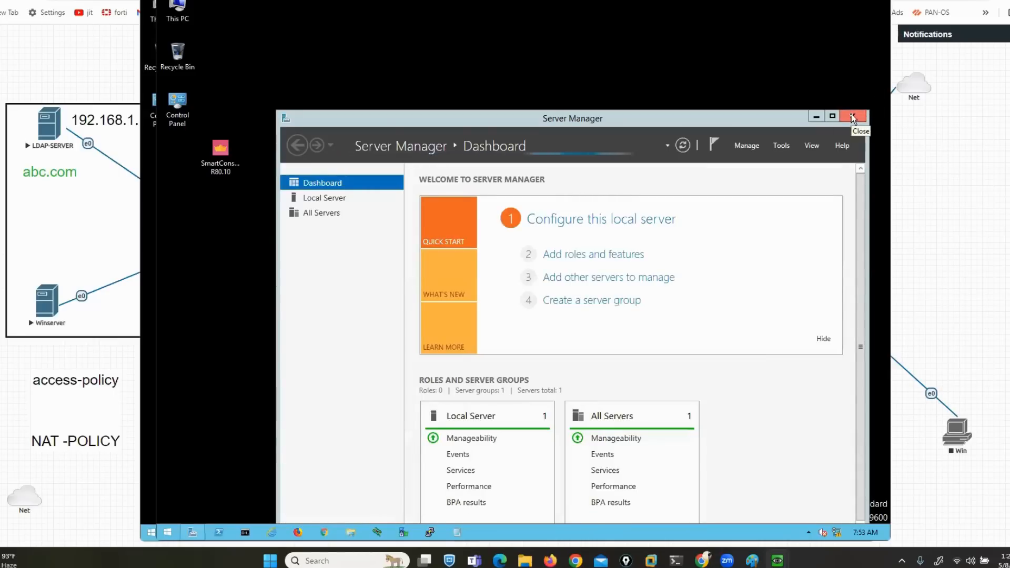
pyautogui.click(326, 425)
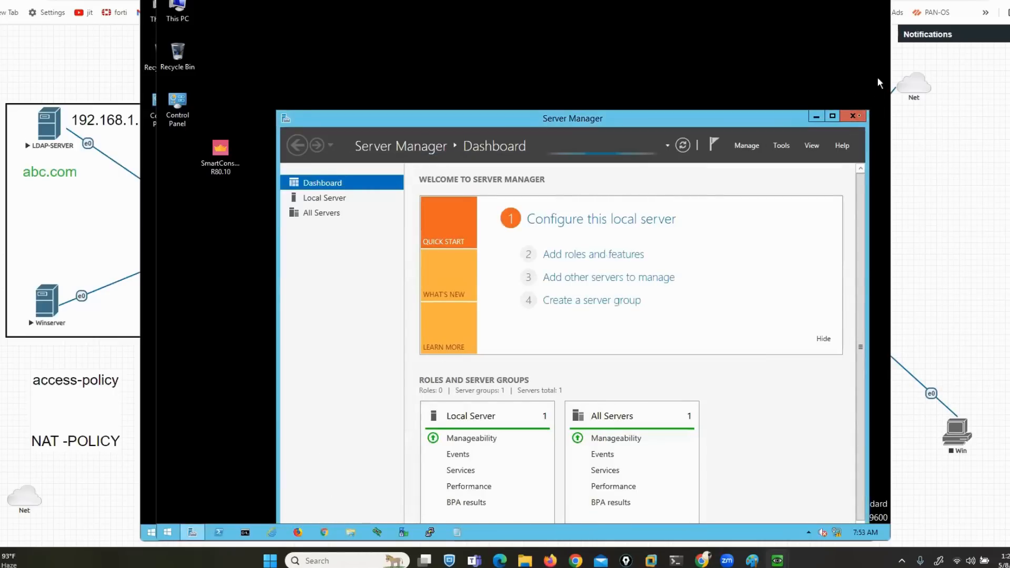
pyautogui.click(852, 117)
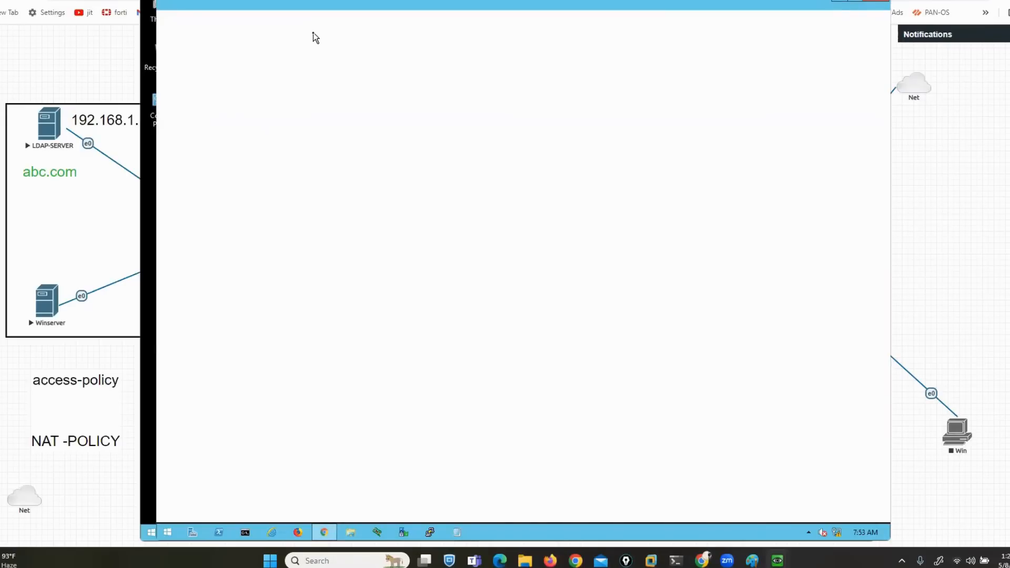
pyautogui.click(925, 214)
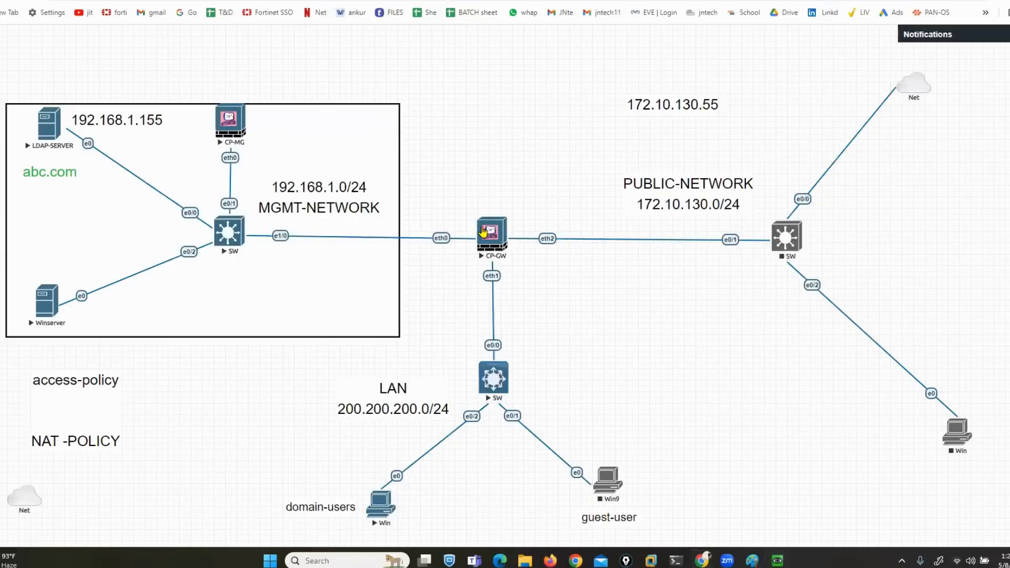
# Open the CP-GW console in PuTTY and log in as admin
pyautogui.click(487, 232)
pyautogui.click(528, 79)
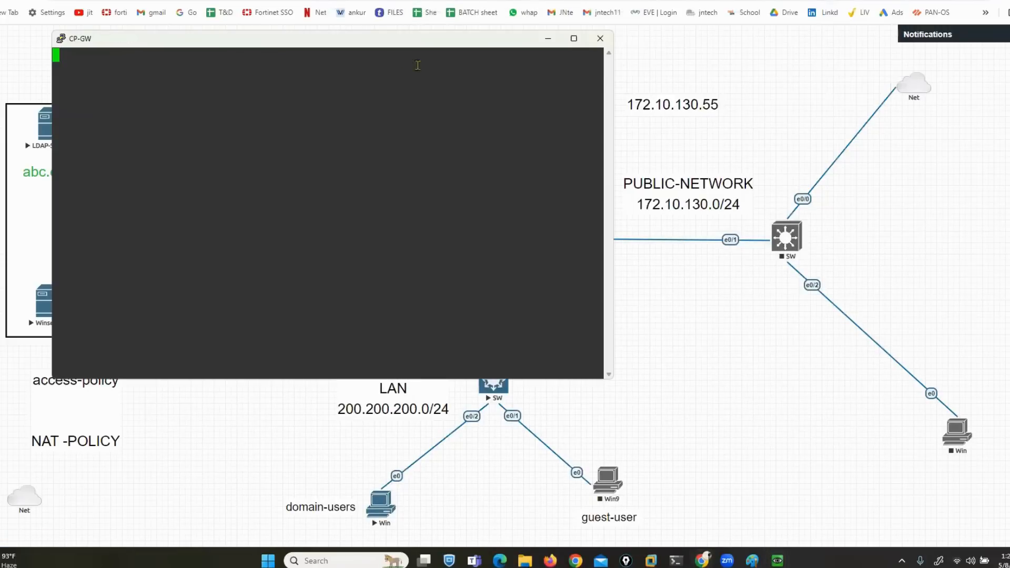
pyautogui.moveTo(378, 49); pyautogui.dragTo(724, 141)
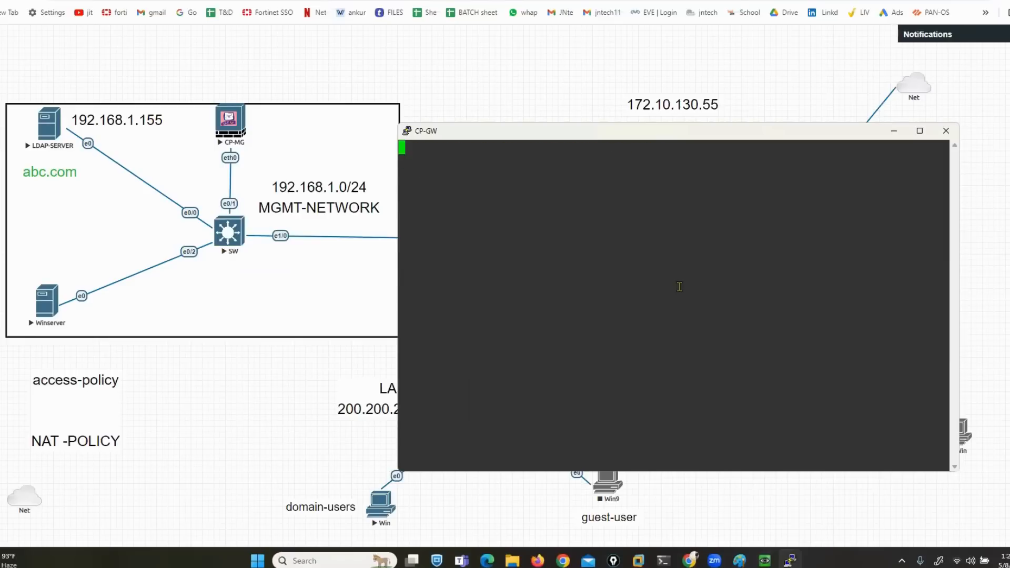
pyautogui.write('admin')
pyautogui.press('Return')
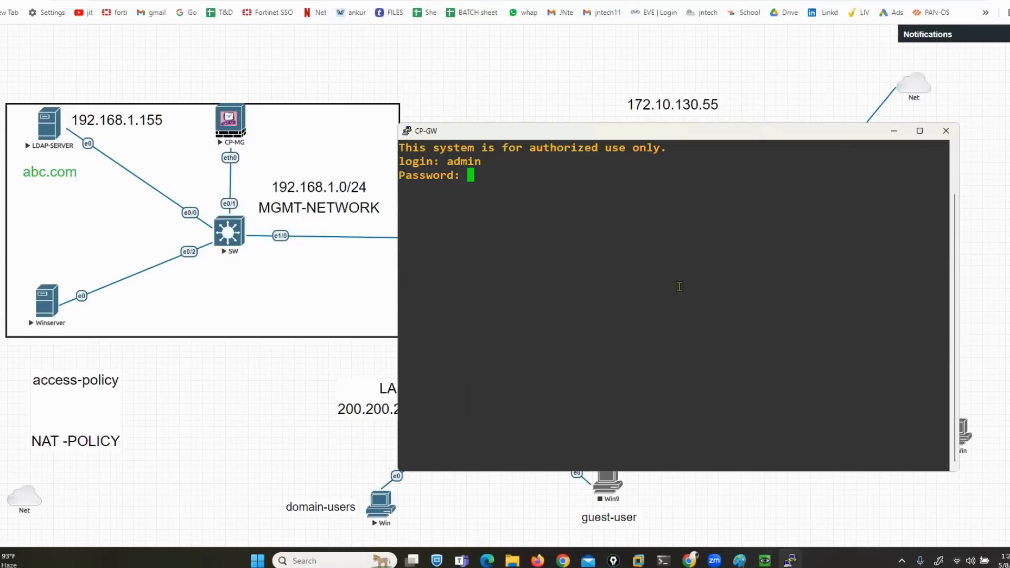
pyautogui.press('Return')
# Run 'show interface eth0' and mark its current address 192.168.1.1/24
pyautogui.write('show int')
pyautogui.press('Tab')
pyautogui.write('e')
pyautogui.press('Tab')
pyautogui.write('0')
pyautogui.press('Return')
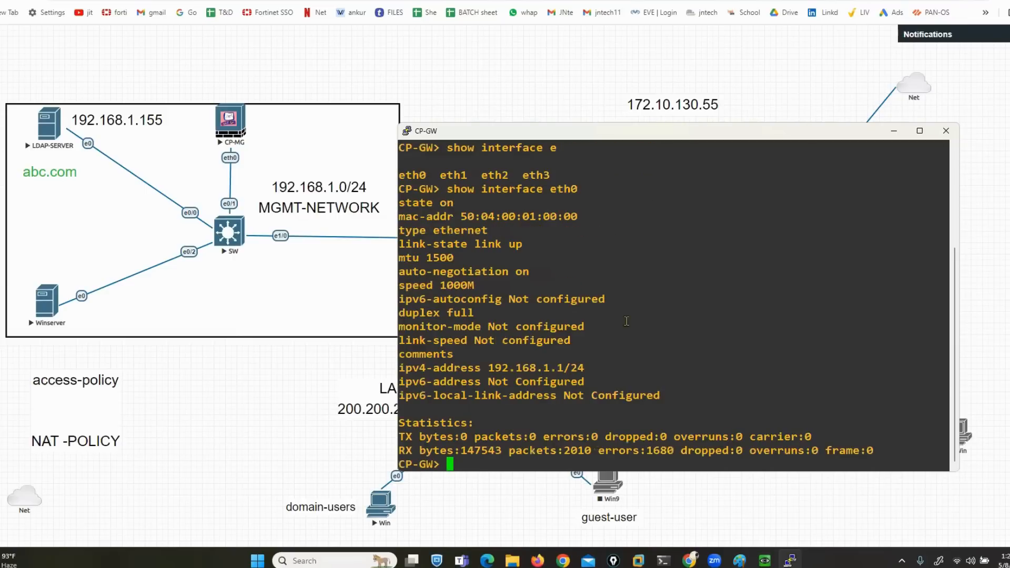
pyautogui.moveTo(515, 367); pyautogui.dragTo(584, 367)
pyautogui.click(584, 362)
# Open the CP-MG console in PuTTY and log in as admin
pyautogui.moveTo(765, 561)
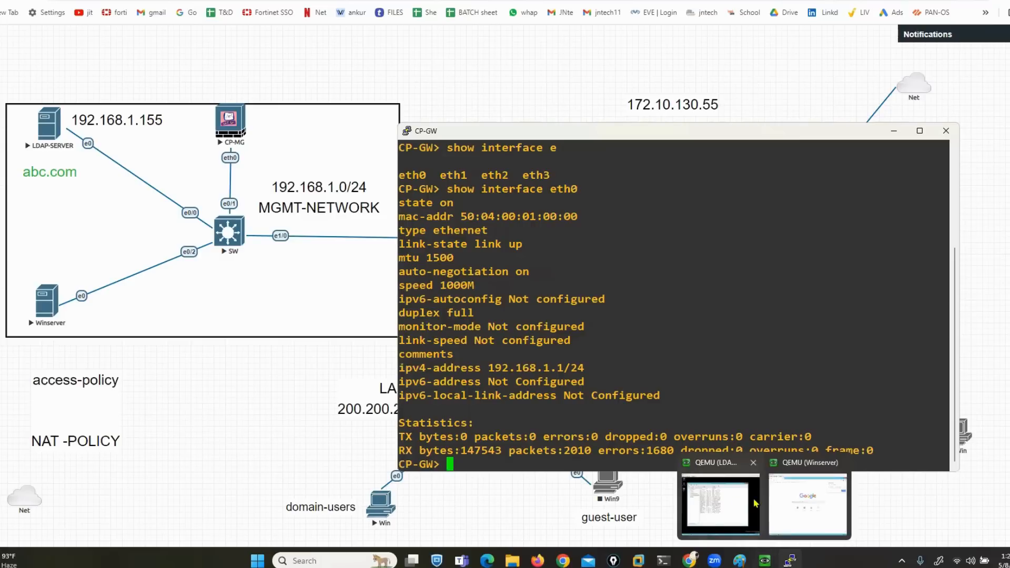
pyautogui.click(230, 122)
pyautogui.click(550, 79)
pyautogui.write('admin')
pyautogui.press('Return')
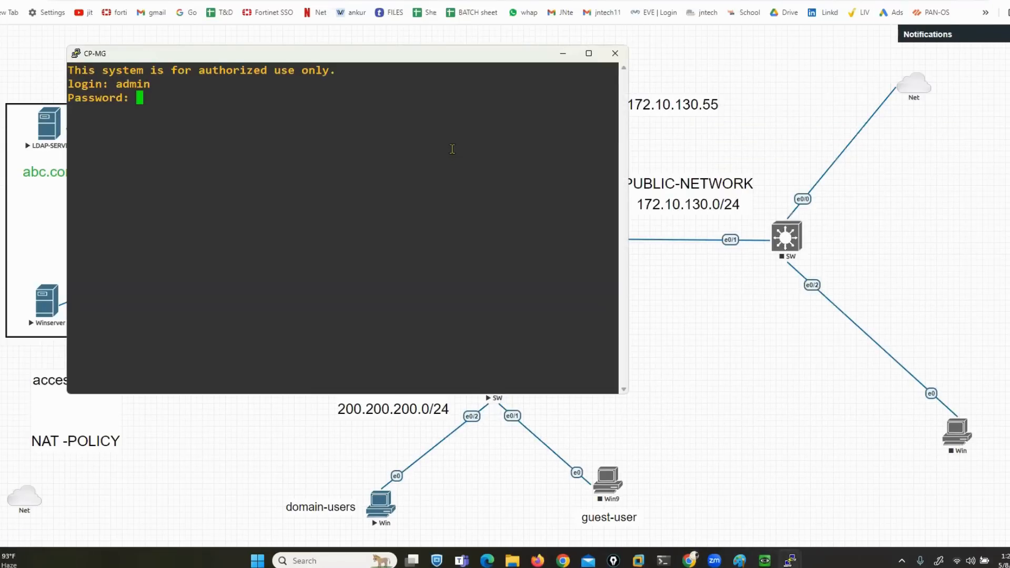
pyautogui.press('Return')
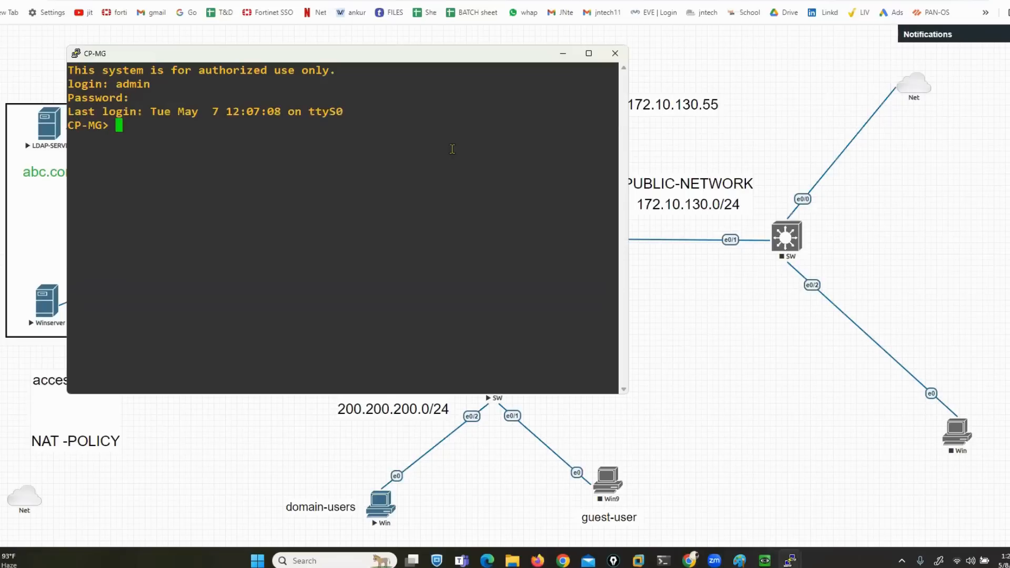
# Run 'show interface eth0' on CP-MG, confirming it also uses 192.168.1.1/24
pyautogui.write('show int')
pyautogui.press('Tab')
pyautogui.write('e')
pyautogui.press('Tab')
pyautogui.write('0')
pyautogui.press('Return')
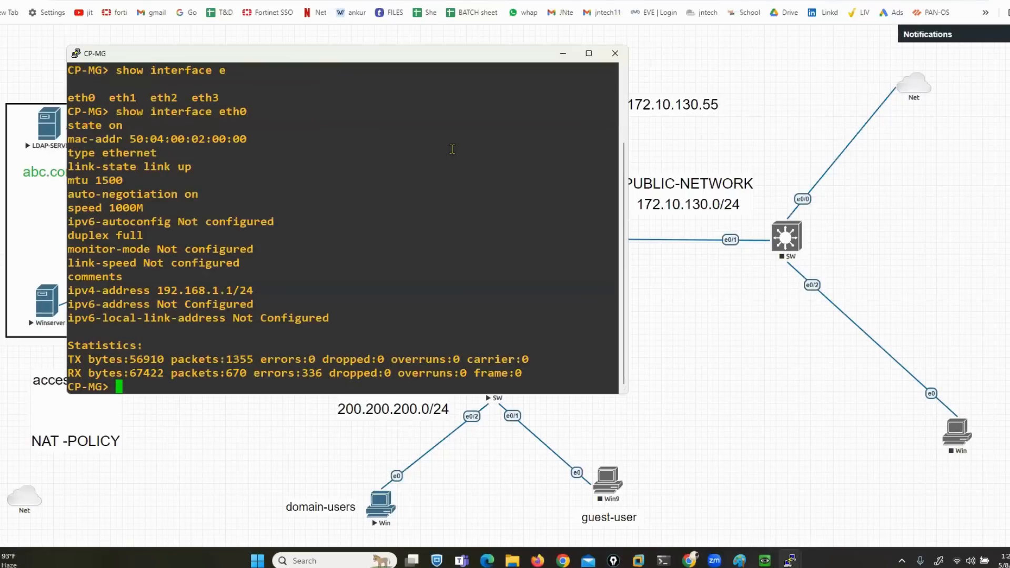
# Close the CP-MG session and bring the CP-GW terminal back into view
pyautogui.click(615, 53)
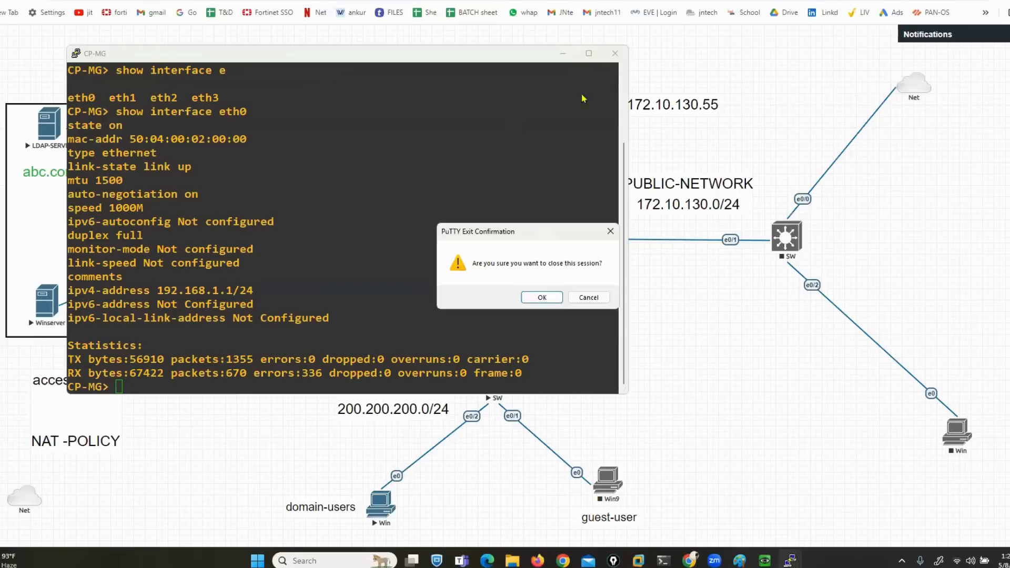
pyautogui.click(533, 296)
pyautogui.click(789, 561)
pyautogui.scroll(4, 580, 322)
pyautogui.scroll(-4, 584, 331)
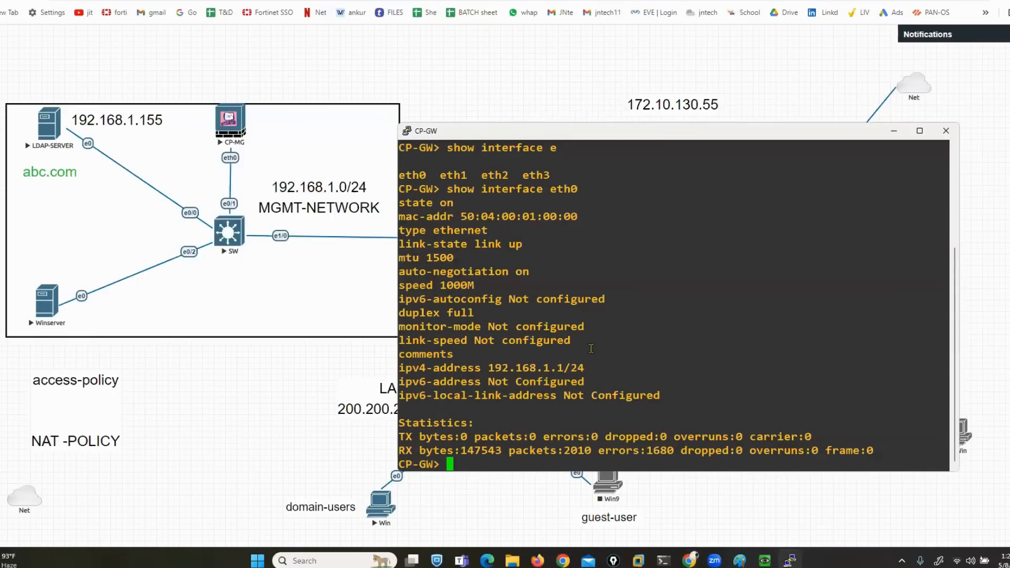
# Set CP-GW eth0 to 192.168.1.5 with subnet mask 255.255.255.0 and save the configuration
pyautogui.write('set int')
pyautogui.press('Tab')
pyautogui.write('e')
pyautogui.press('Tab')
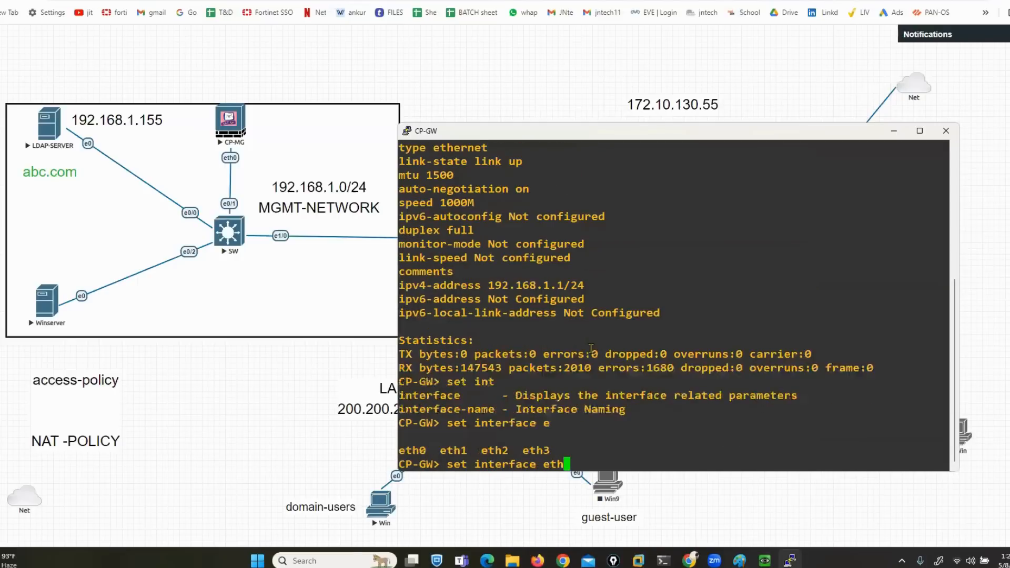
pyautogui.write('0 ipv4')
pyautogui.press('Tab')
pyautogui.write('192')
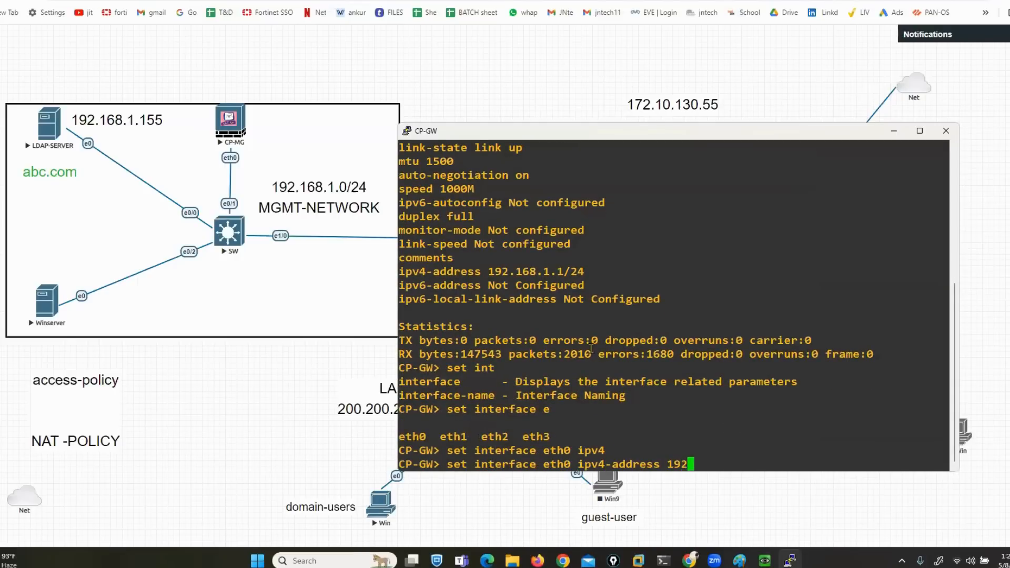
pyautogui.write('.168.1.5 su')
pyautogui.press('Tab')
pyautogui.write('255.255.255.0')
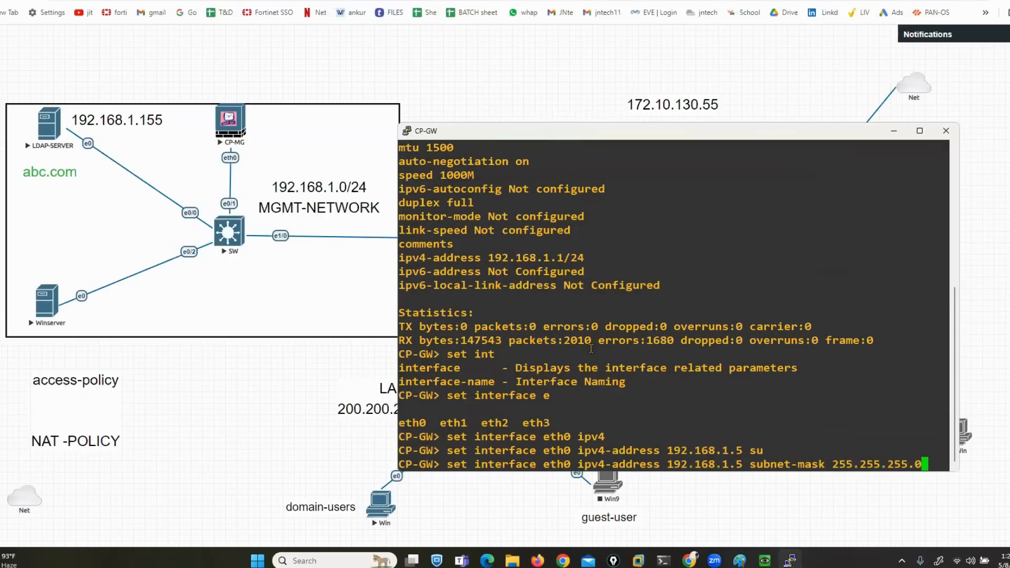
pyautogui.press('Return')
pyautogui.press('Return')
pyautogui.press('Return')
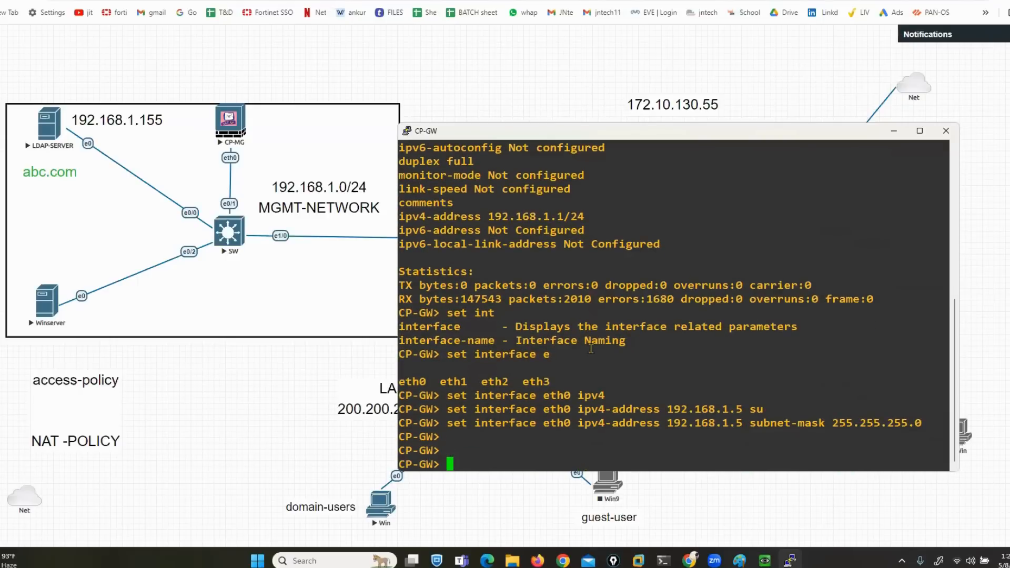
pyautogui.press('Return')
pyautogui.press('Return')
pyautogui.write('ve con')
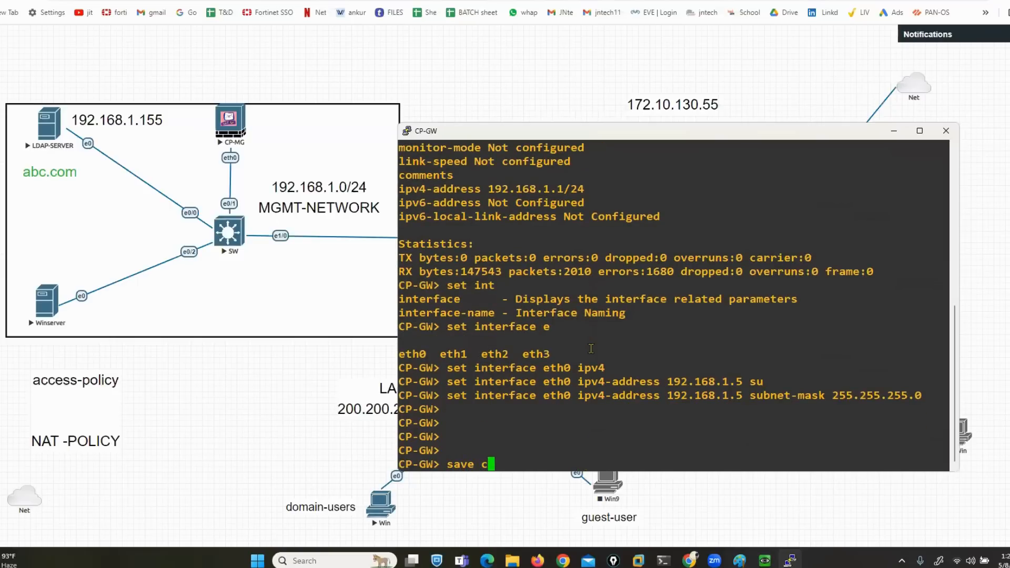
pyautogui.press('Tab')
pyautogui.press('Return')
pyautogui.press('Return')
pyautogui.press('Return')
pyautogui.press('Return')
pyautogui.press('Return')
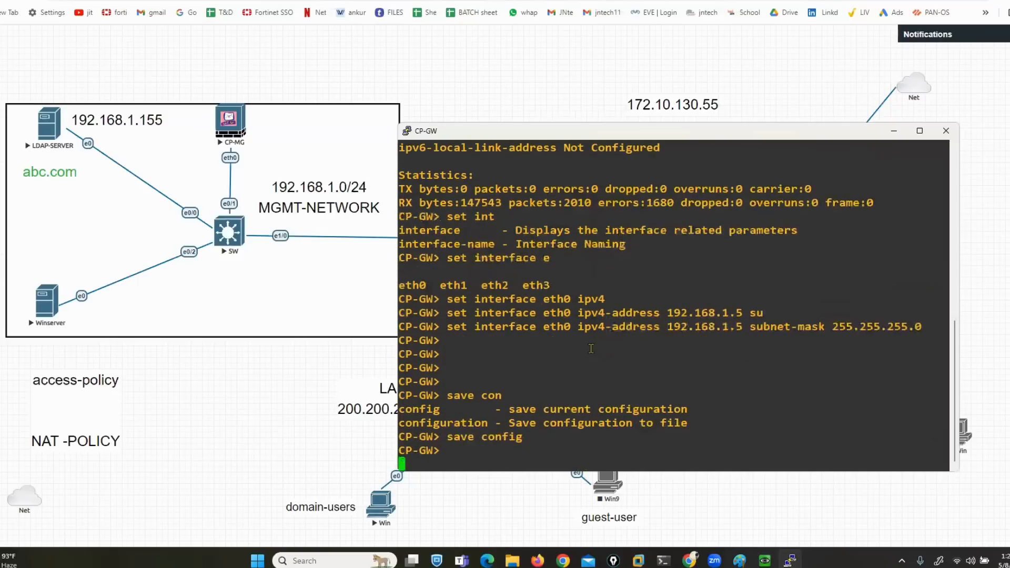
# Run 'show interface eth0' and highlight its 192.168.1.5 ipv4-address line
pyautogui.write('sh int')
pyautogui.press('Tab')
pyautogui.press('BackSpace')
pyautogui.press('BackSpace')
pyautogui.press('BackSpace')
pyautogui.press('BackSpace')
pyautogui.press('BackSpace')
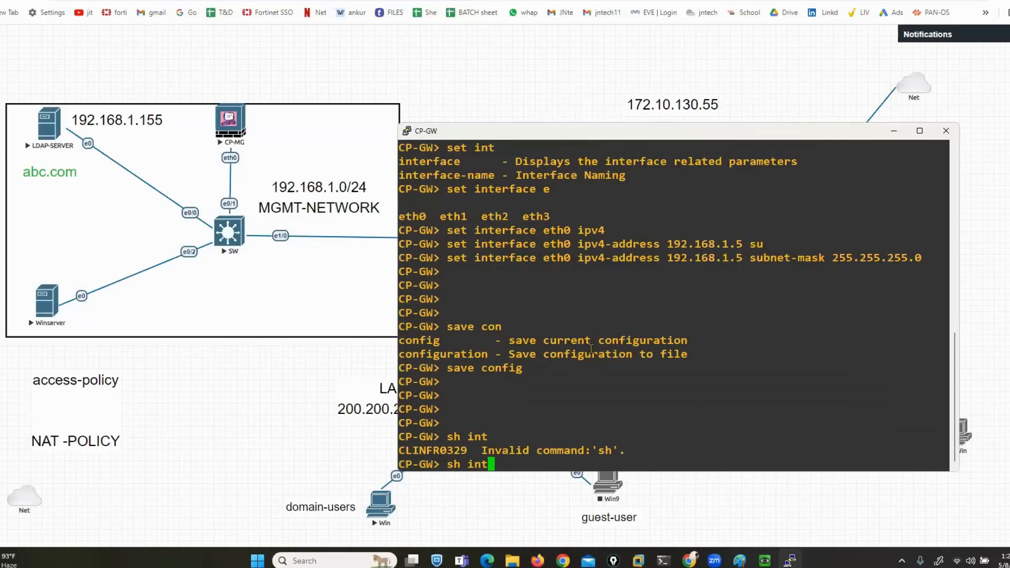
pyautogui.write('OW INT')
pyautogui.press('BackSpace')
pyautogui.press('BackSpace')
pyautogui.press('BackSpace')
pyautogui.press('BackSpace')
pyautogui.press('BackSpace')
pyautogui.press('BackSpace')
pyautogui.press('BackSpace')
pyautogui.press('BackSpace')
pyautogui.write('show int')
pyautogui.press('Tab')
pyautogui.write('e')
pyautogui.press('Tab')
pyautogui.write('0')
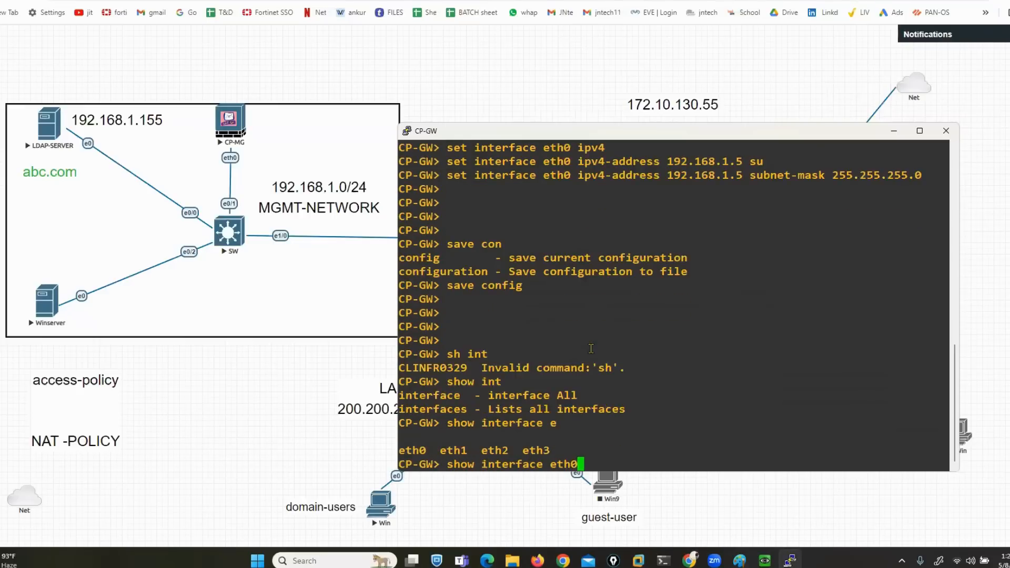
pyautogui.press('Return')
pyautogui.moveTo(509, 367); pyautogui.dragTo(570, 367)
pyautogui.moveTo(764, 561)
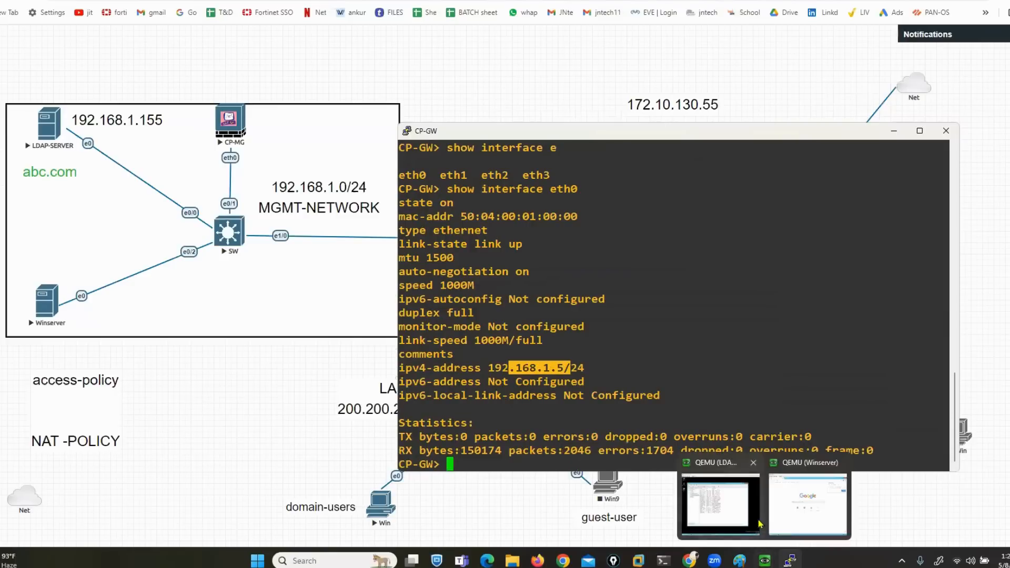
pyautogui.click(808, 520)
pyautogui.write('192.168.1.')
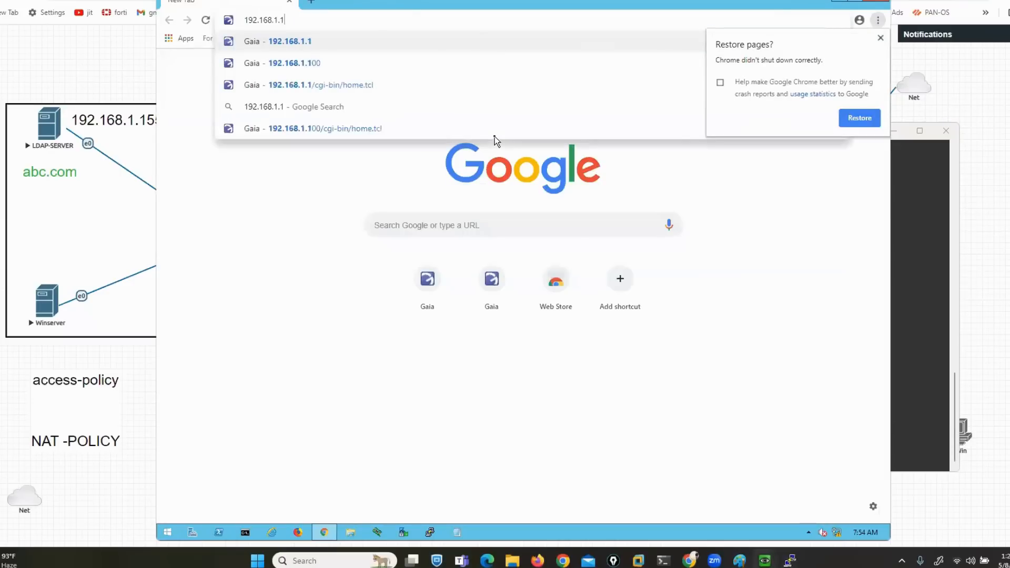
pyautogui.write('5')
pyautogui.press('Return')
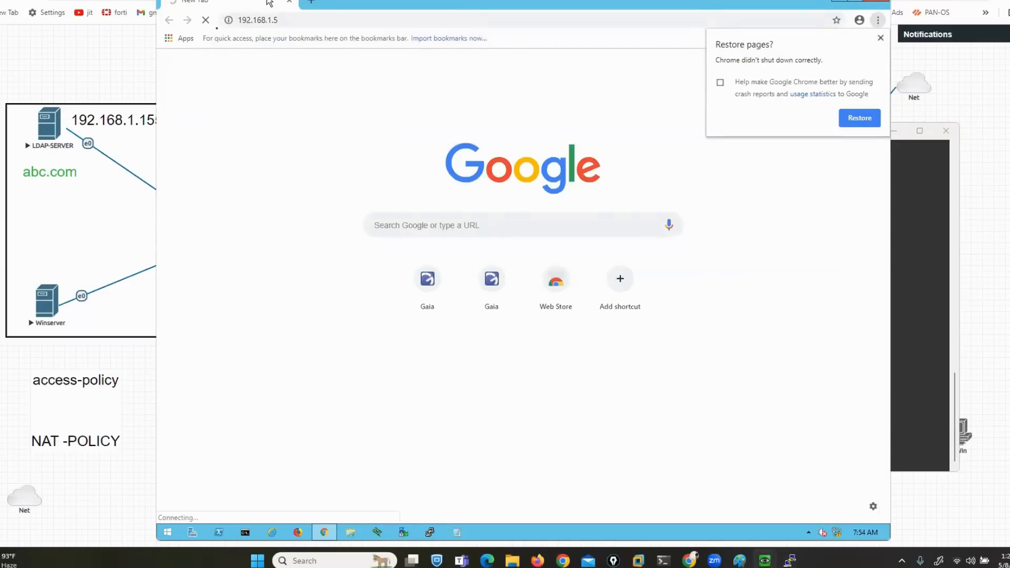
pyautogui.click(275, 20)
pyautogui.press('Home')
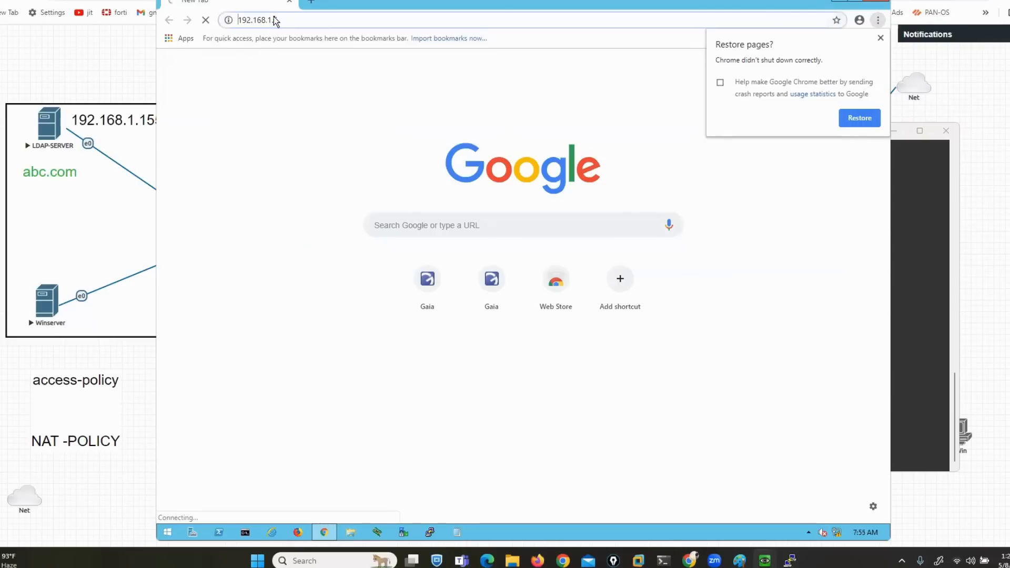
pyautogui.write('https')
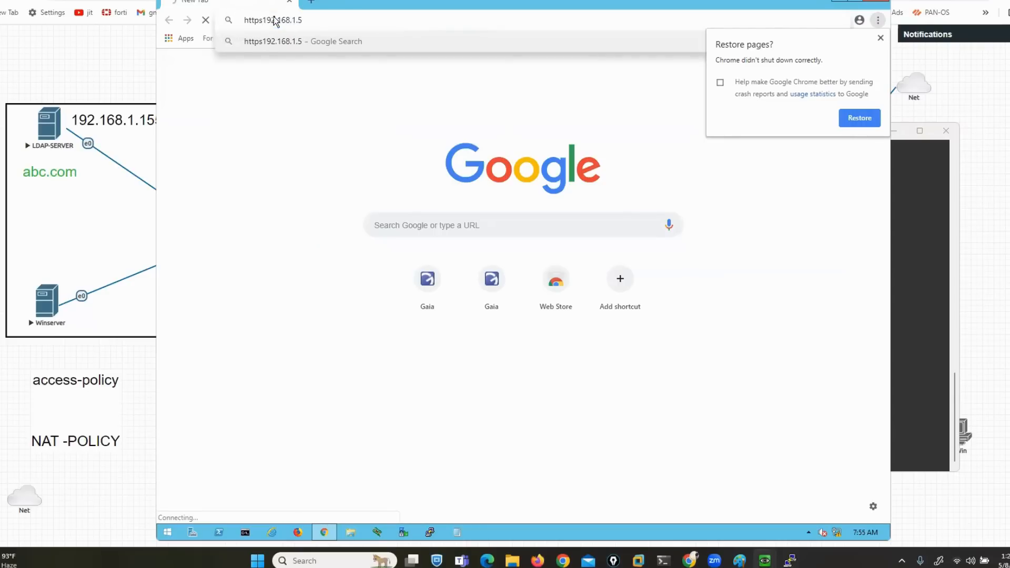
pyautogui.write('://')
pyautogui.press('Return')
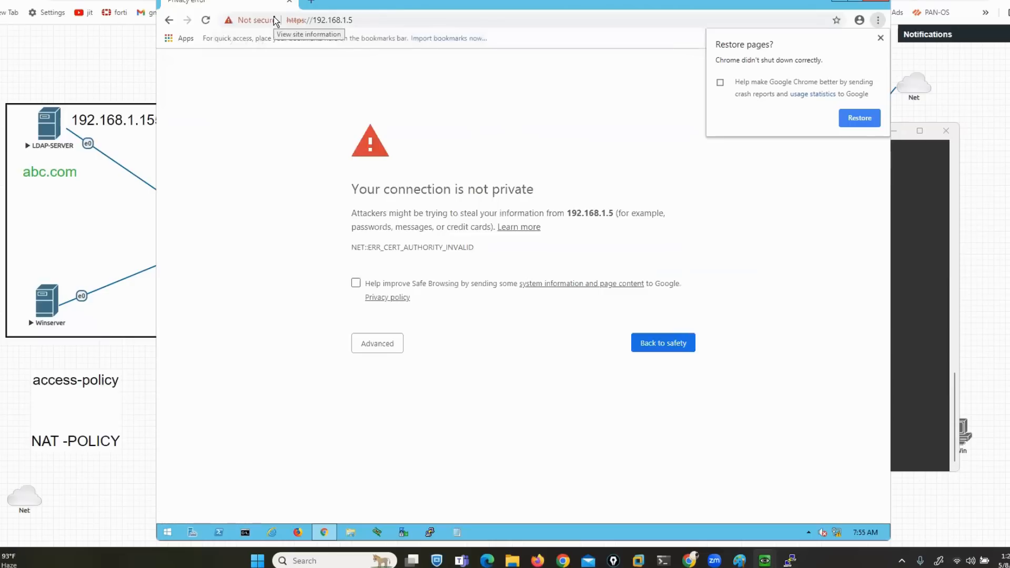
pyautogui.click(378, 351)
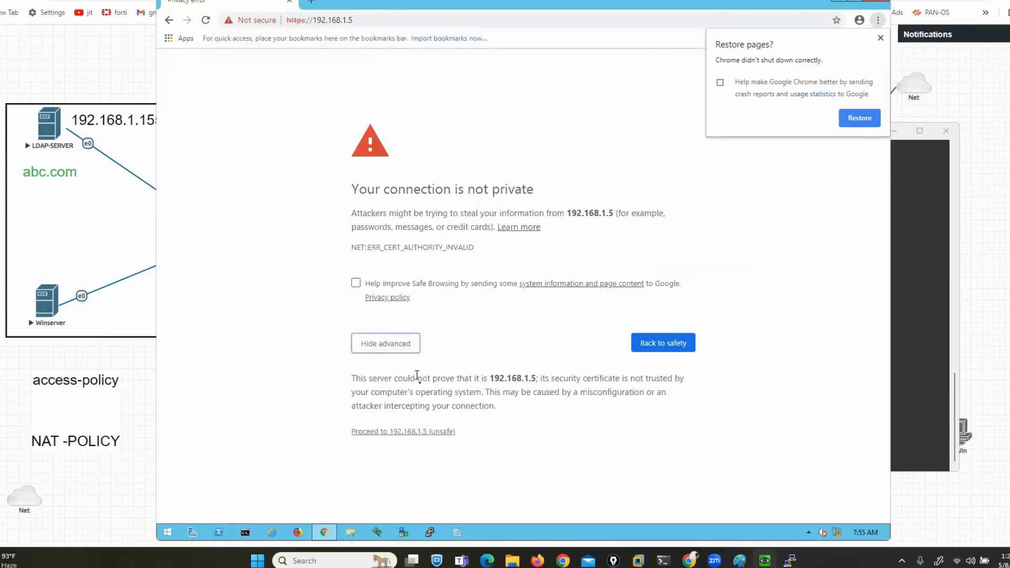
pyautogui.click(430, 432)
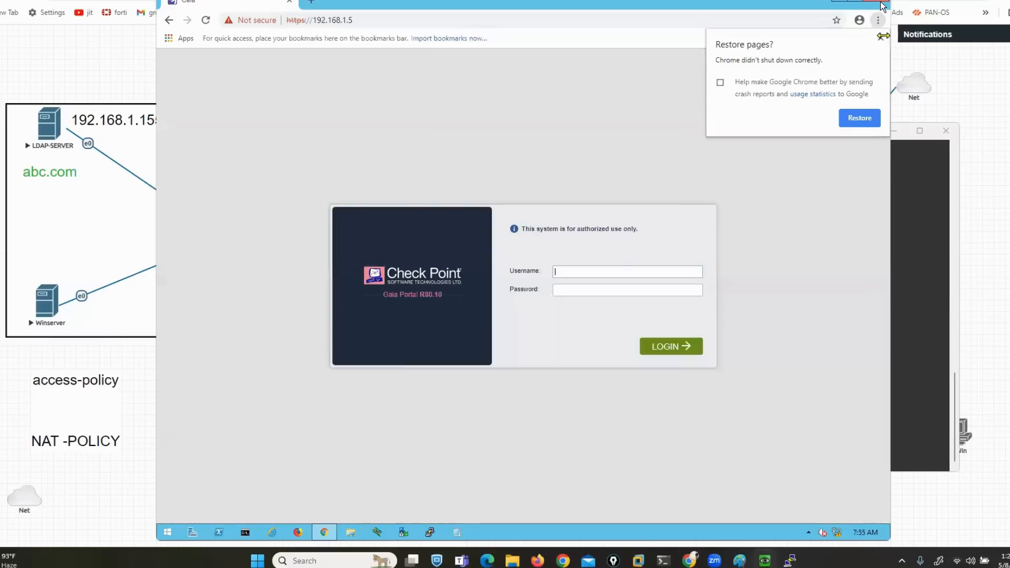
# Log in to the Gaia portal as admin with the password, then underline the CP-GW hostname
pyautogui.click(880, 38)
pyautogui.write('admin')
pyautogui.press('Tab')
pyautogui.write('••••••')
pyautogui.press('Return')
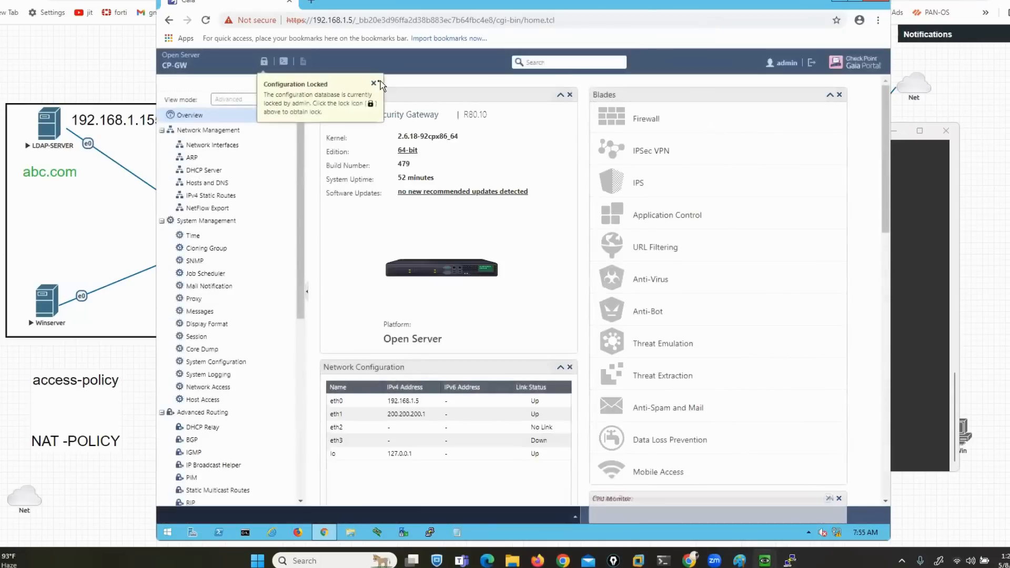
pyautogui.click(374, 83)
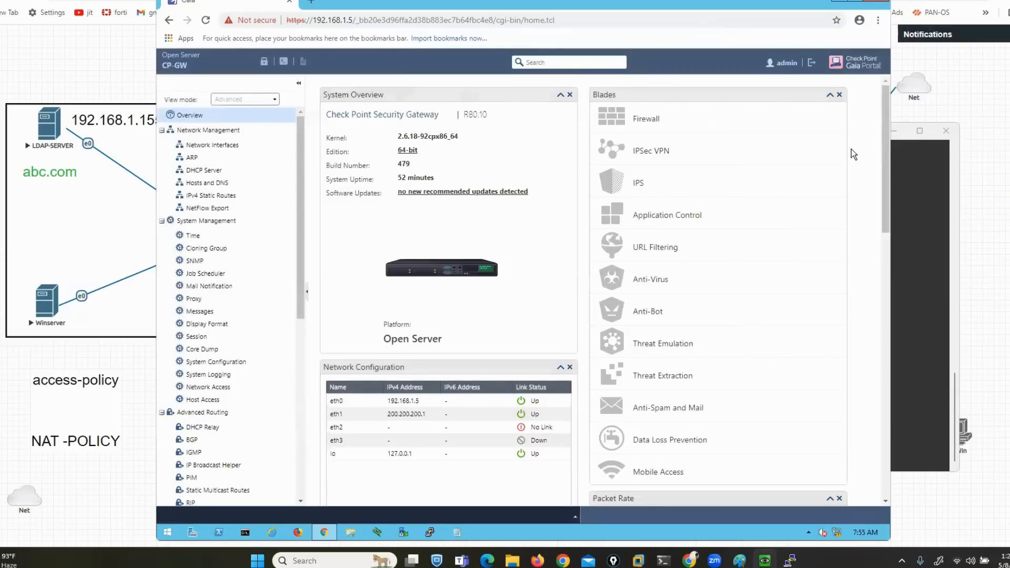
pyautogui.moveTo(151, 77); pyautogui.dragTo(193, 76)
pyautogui.click(838, 1)
# Launch SmartConsole R80.10 from the desktop, then bring the EVE-NG topology back
pyautogui.doubleClick(214, 158)
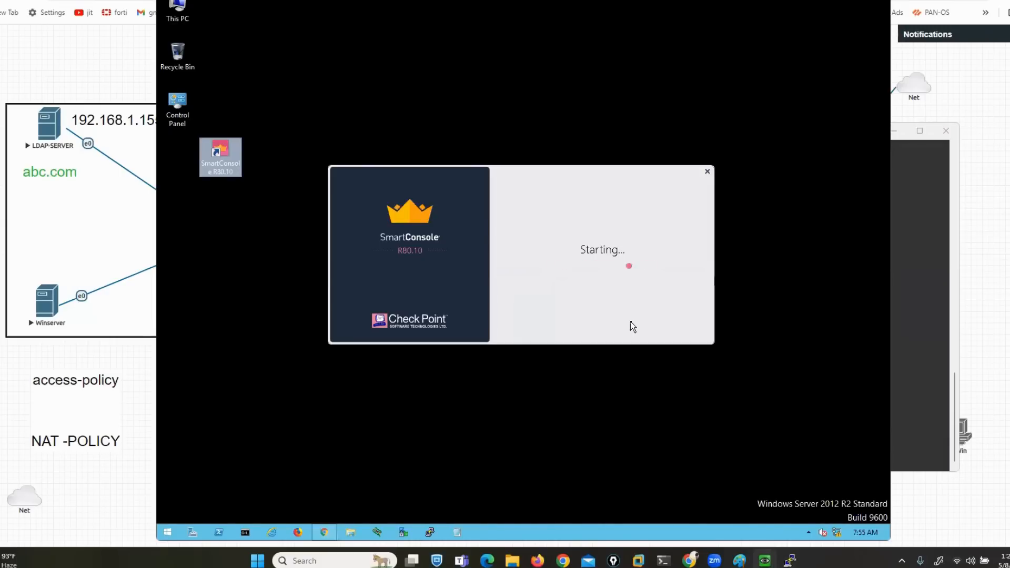
pyautogui.moveTo(43, 369)
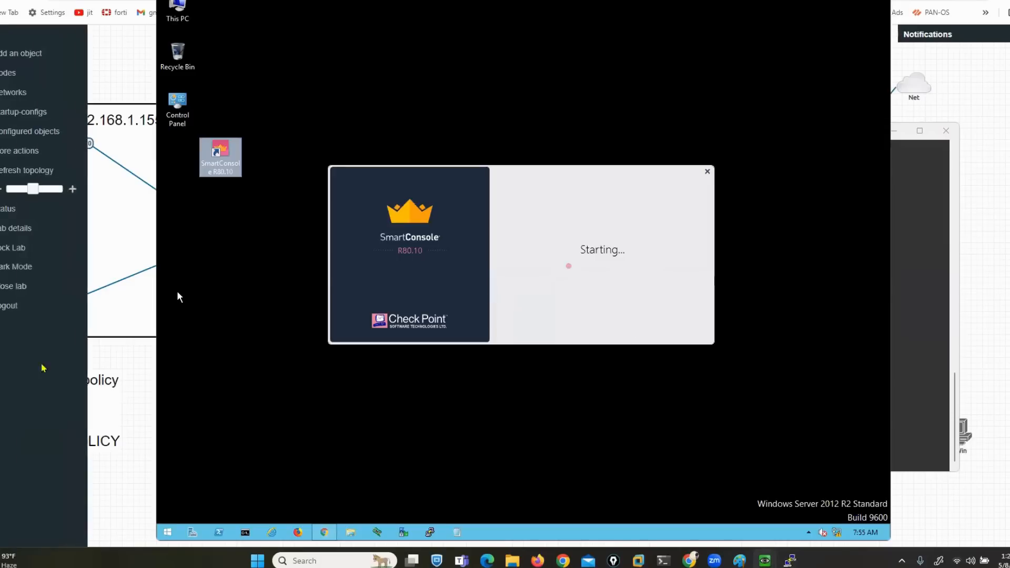
pyautogui.click(119, 362)
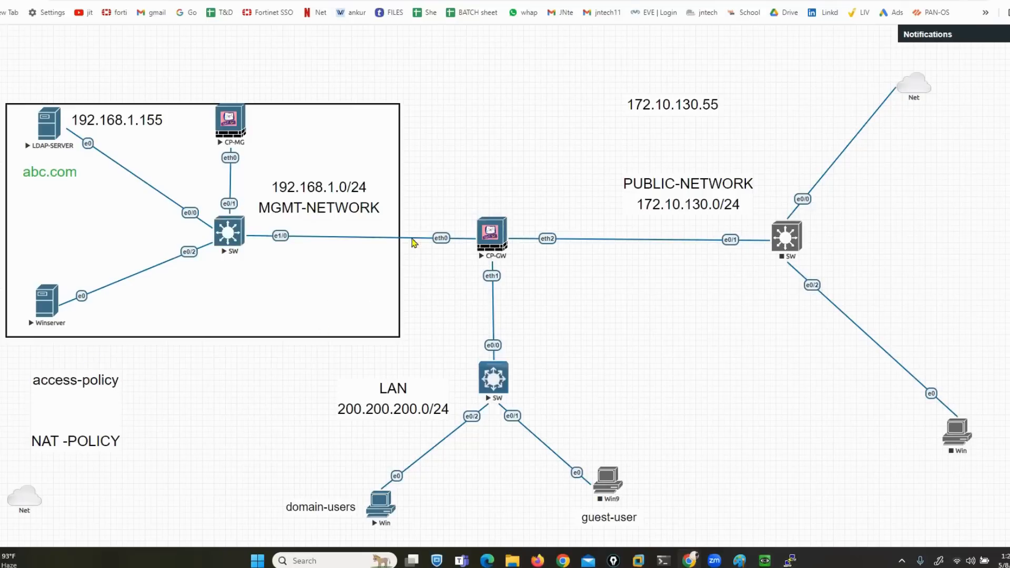
# Move the MGMT-NETWORK label to the box's top right and re-highlight CP-GW's eth0 IPv4 line
pyautogui.moveTo(327, 199); pyautogui.dragTo(331, 162)
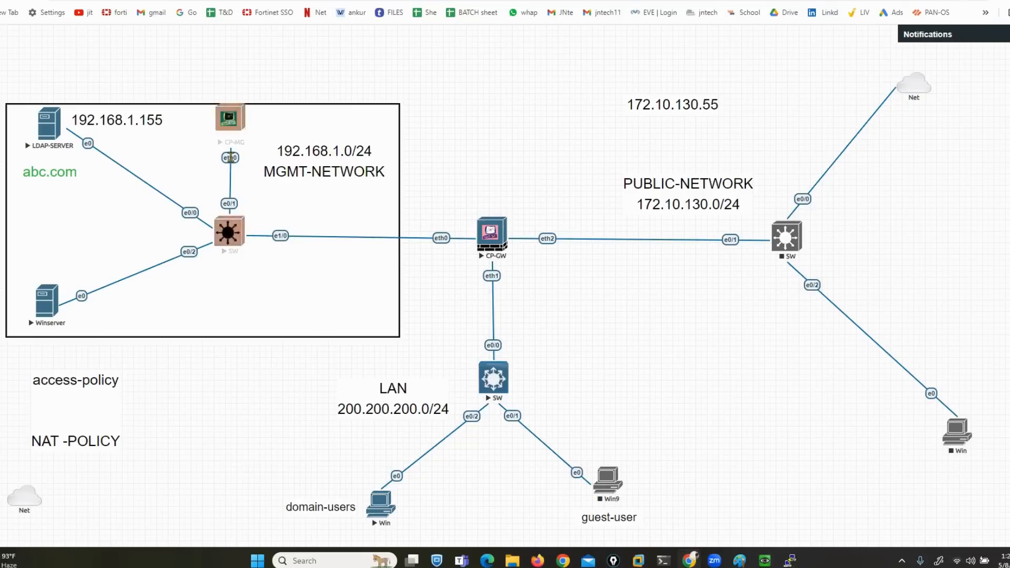
pyautogui.moveTo(331, 159); pyautogui.dragTo(343, 129)
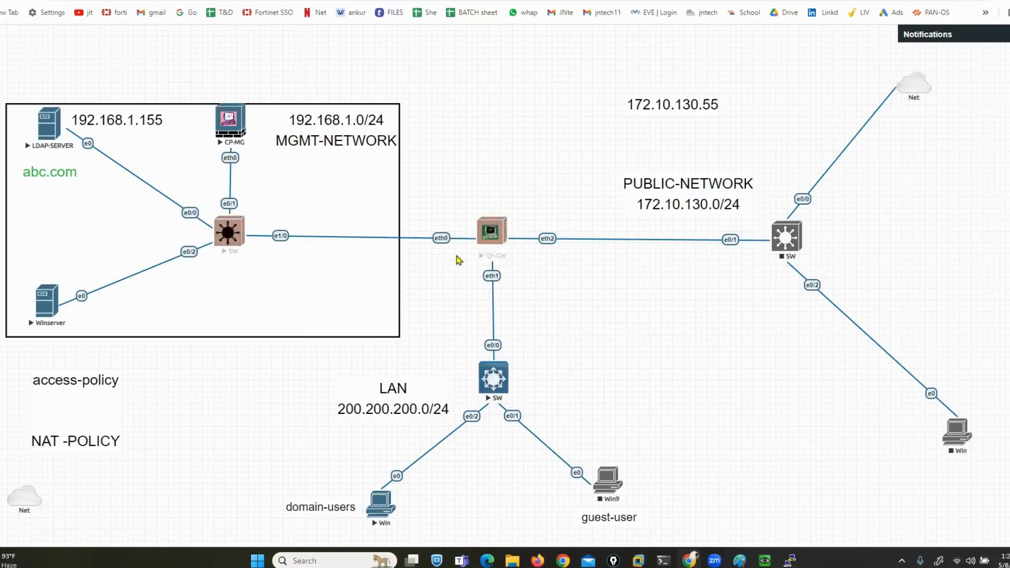
pyautogui.moveTo(789, 561)
pyautogui.click(789, 505)
pyautogui.moveTo(453, 368); pyautogui.dragTo(589, 368)
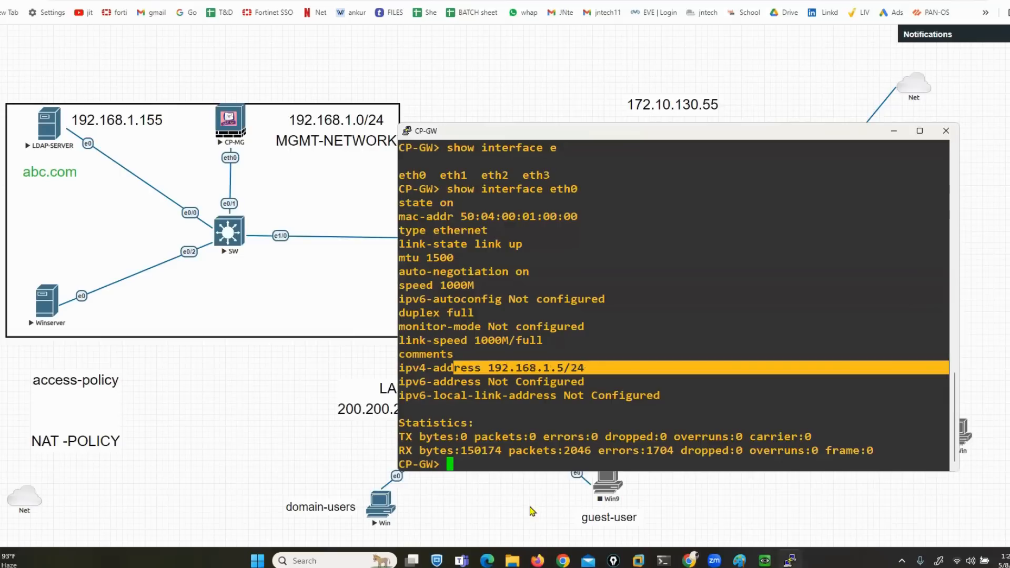
pyautogui.click(789, 560)
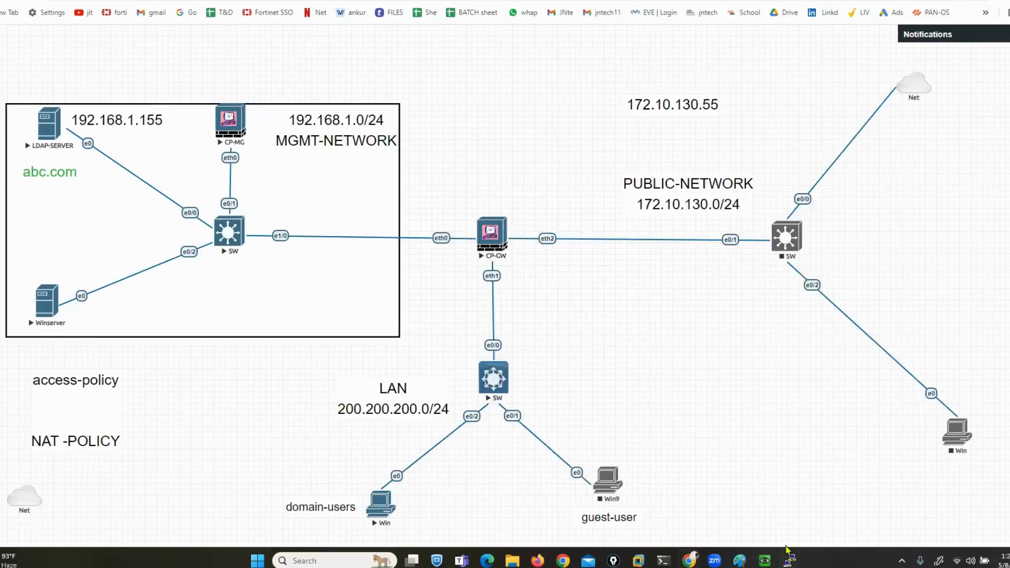
# Enter the administrator password in SmartConsole and log in to server 192.168.1.1
pyautogui.moveTo(765, 560)
pyautogui.click(810, 509)
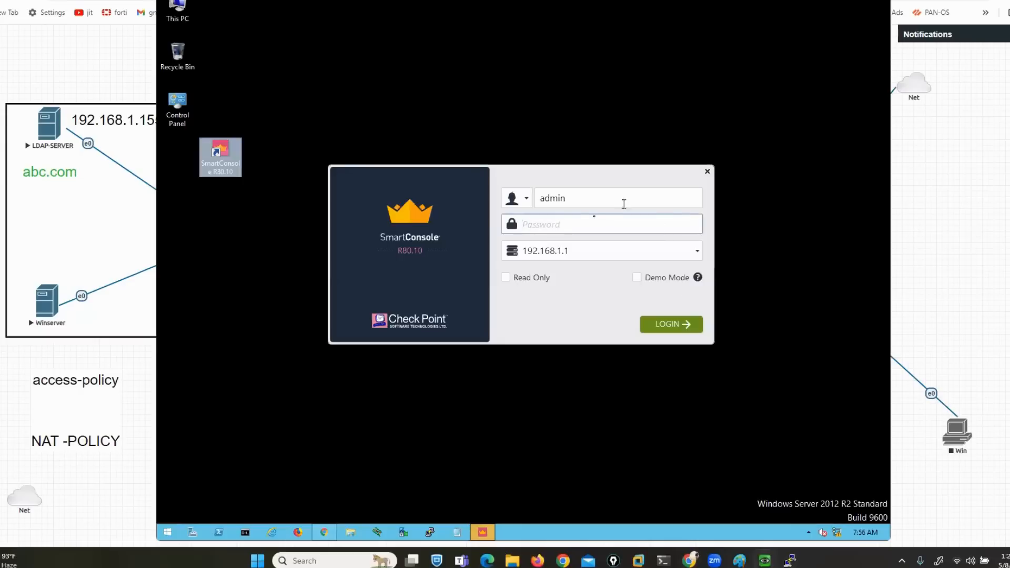
pyautogui.click(571, 220)
pyautogui.write('admin123')
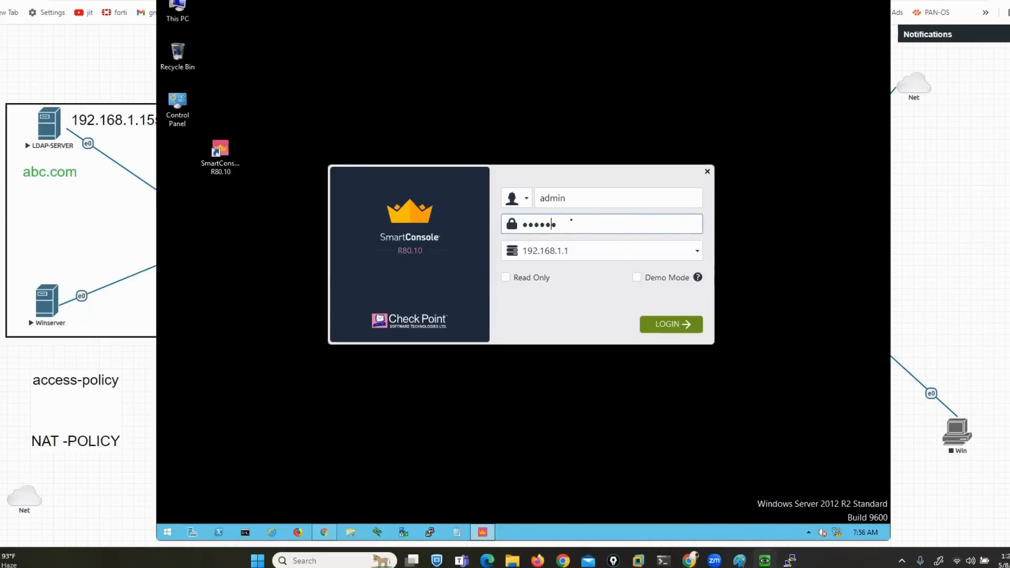
pyautogui.press('Return')
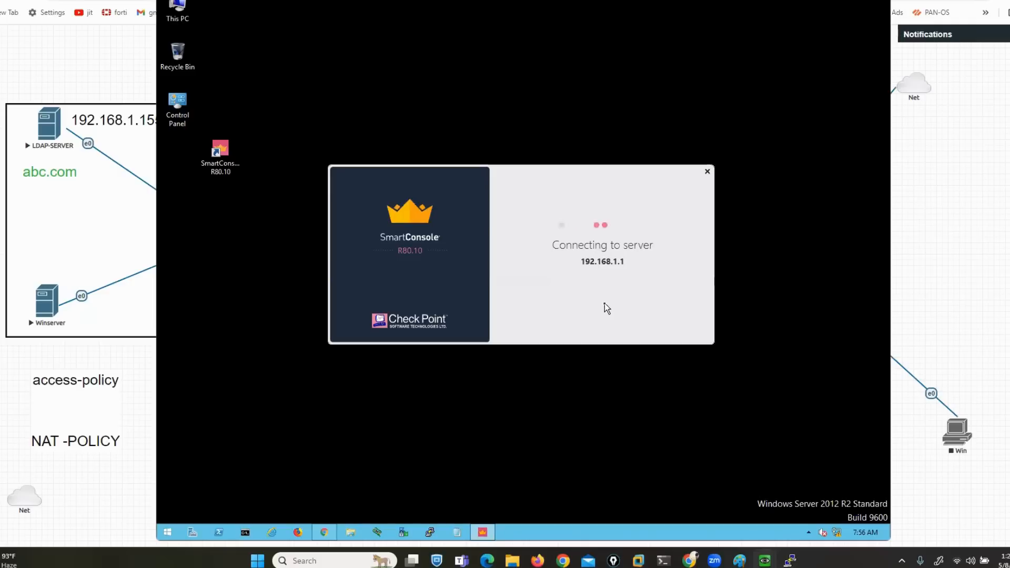
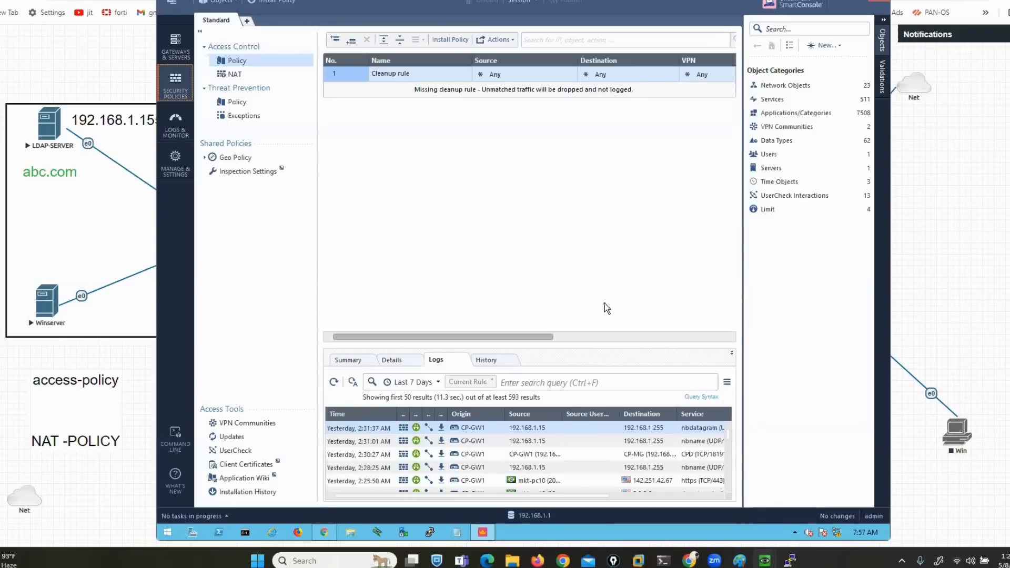
# Show the gateways list and check the gateway's actual IPv4 address in its console output
pyautogui.click(179, 46)
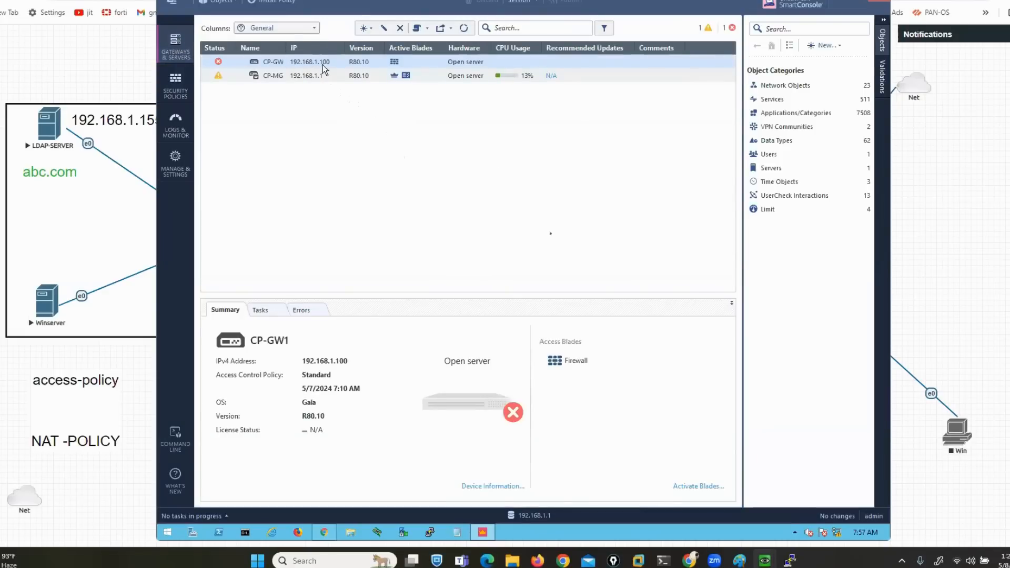
pyautogui.click(766, 472)
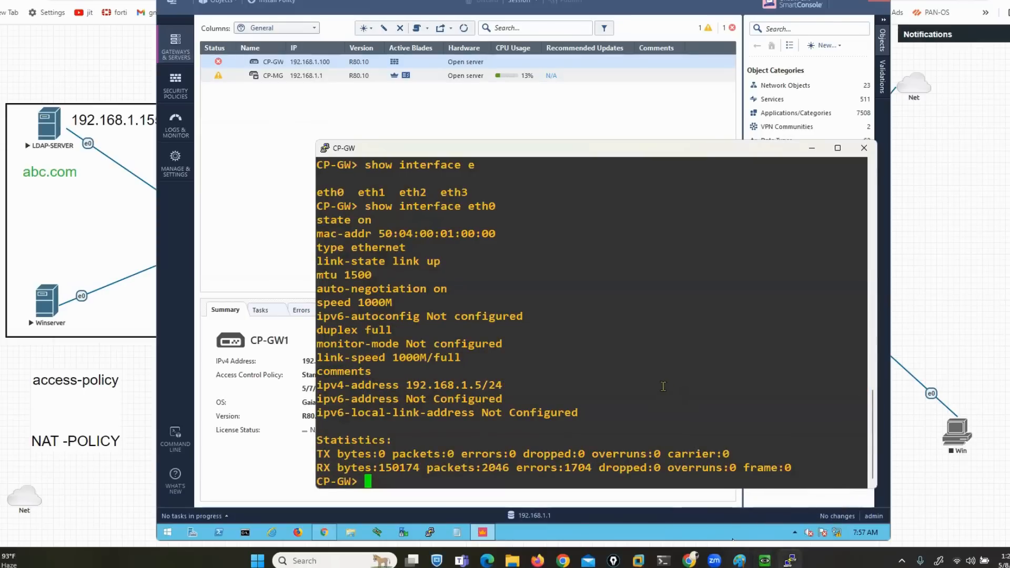
pyautogui.moveTo(440, 385); pyautogui.dragTo(493, 383)
pyautogui.click(304, 82)
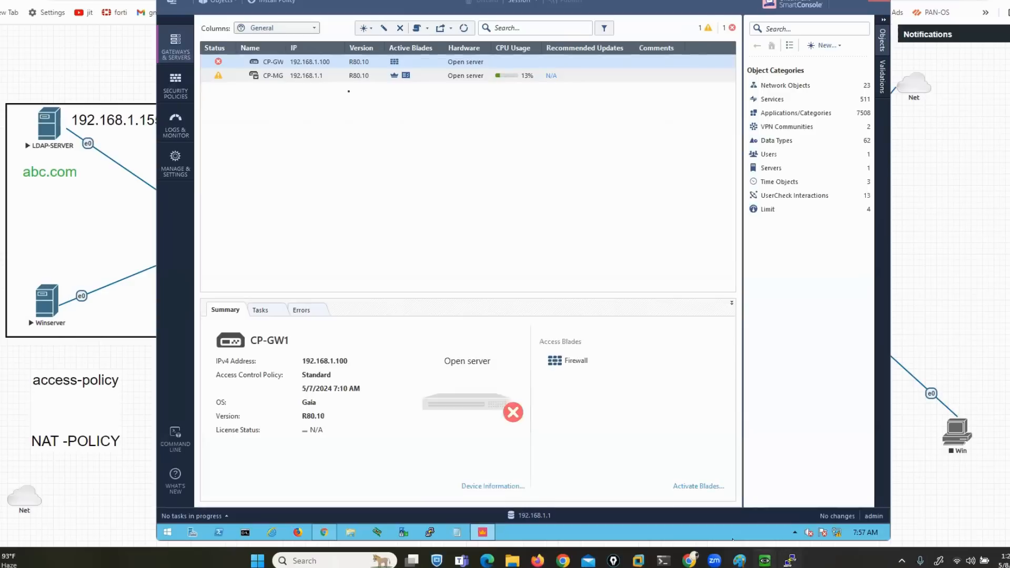
# Start a new Classic Mode gateway, then abandon the dialog without saving
pyautogui.click(368, 28)
pyautogui.click(389, 42)
pyautogui.click(554, 274)
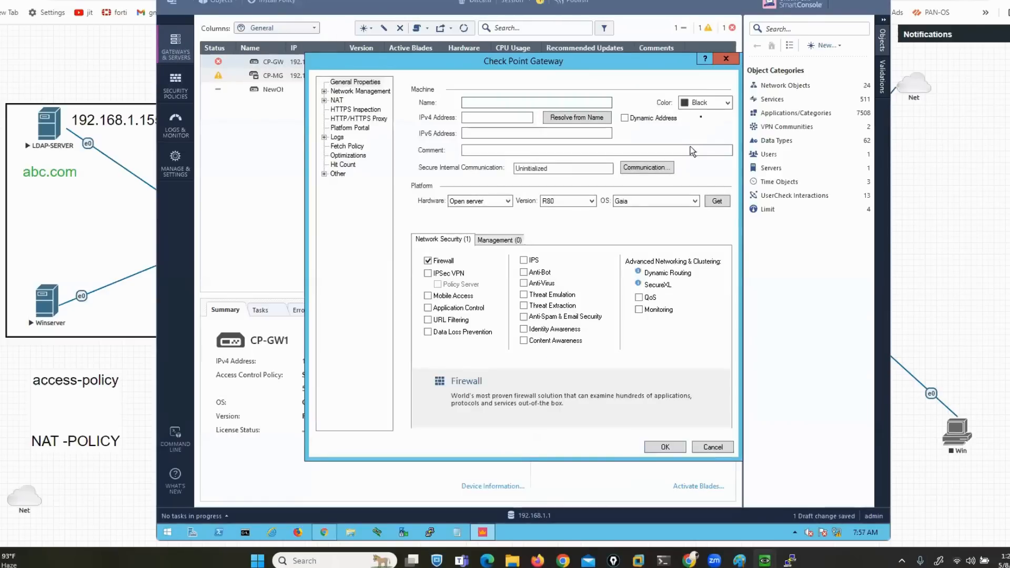
pyautogui.click(724, 58)
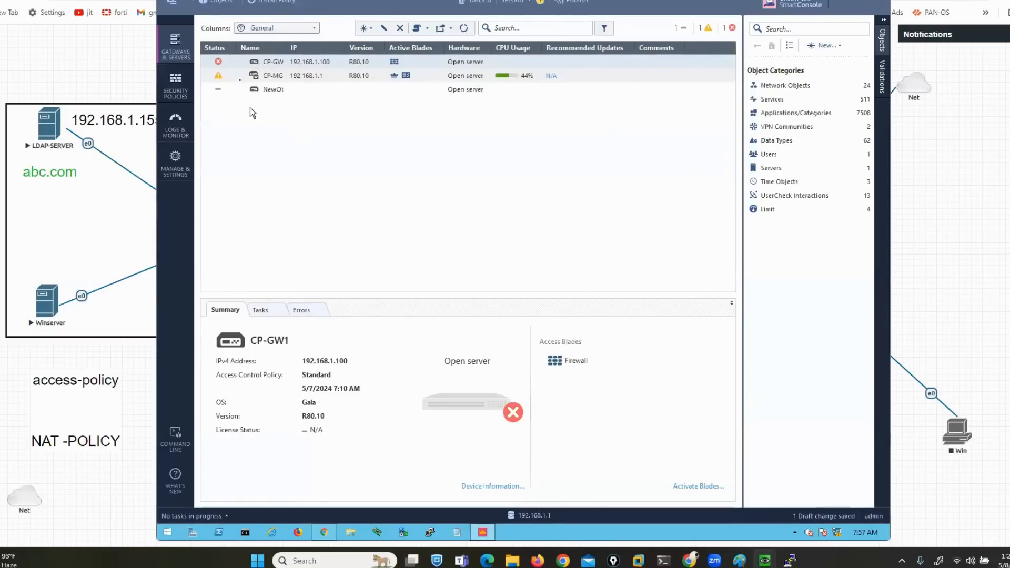
# Change CP-GW1's IPv4 address to 192.168.1.5
pyautogui.rightClick(266, 62)
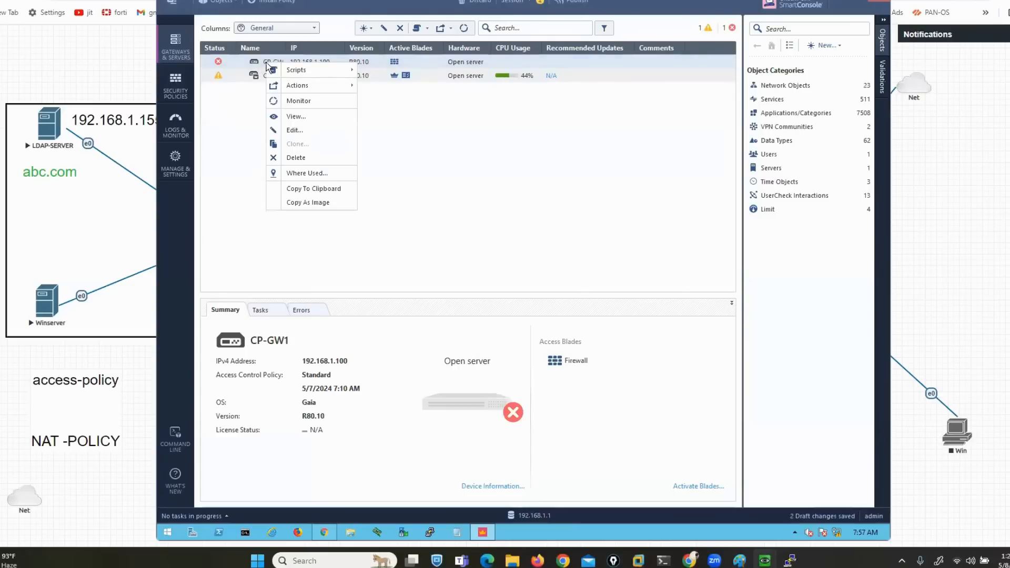
pyautogui.click(297, 133)
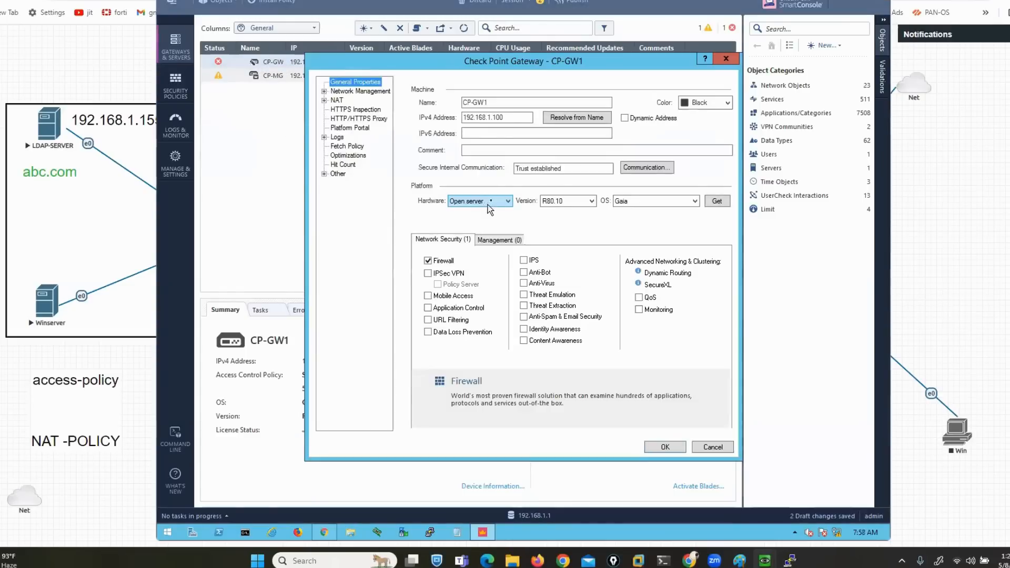
pyautogui.click(505, 116)
pyautogui.press('BackSpace')
pyautogui.press('BackSpace')
pyautogui.press('BackSpace')
pyautogui.press('BackSpace')
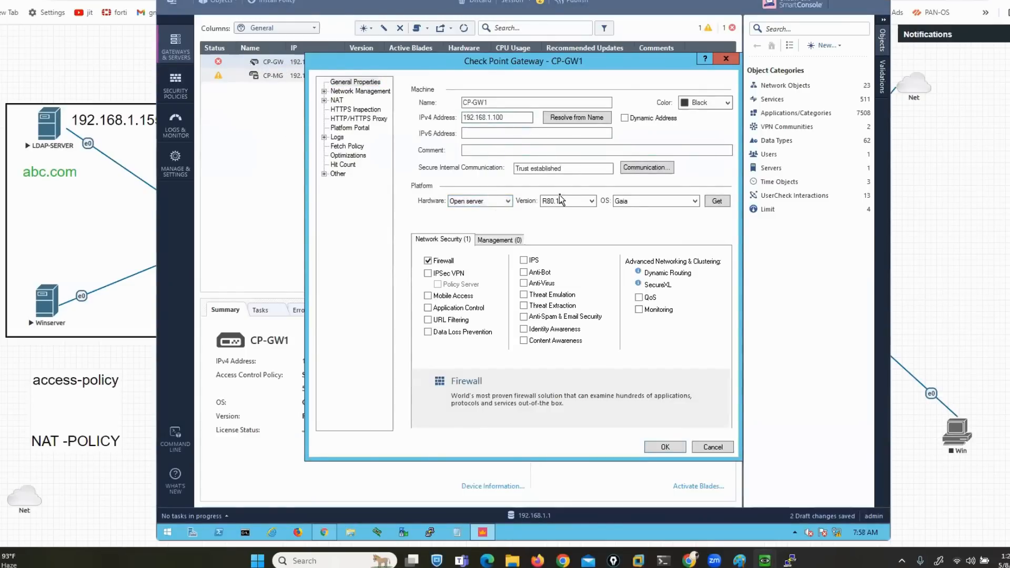
pyautogui.write('5')
# Reset CP-GW1's trusted communication and re-initialize it with a new one-time password
pyautogui.click(646, 167)
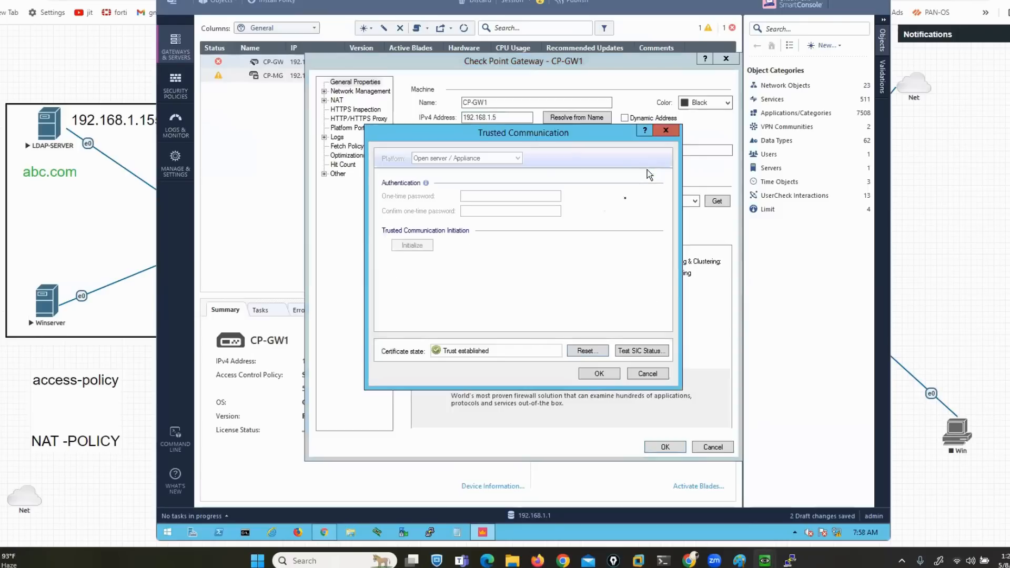
pyautogui.click(585, 351)
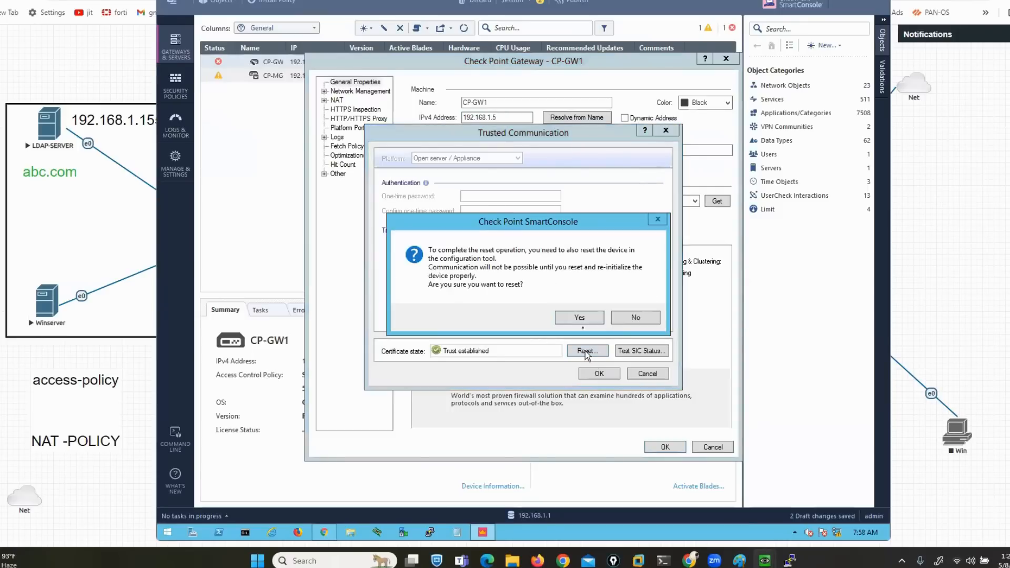
pyautogui.click(579, 318)
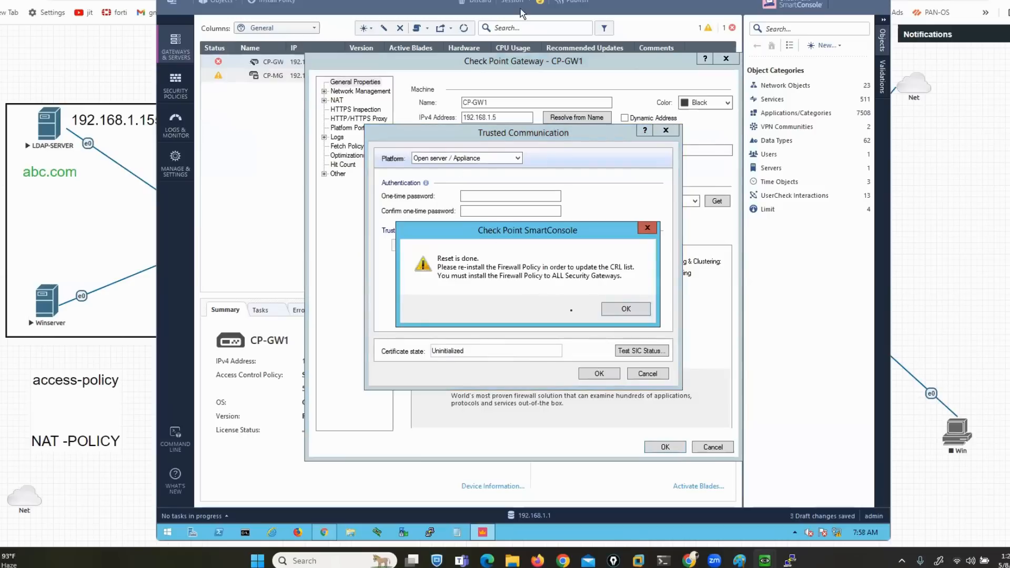
pyautogui.press('Return')
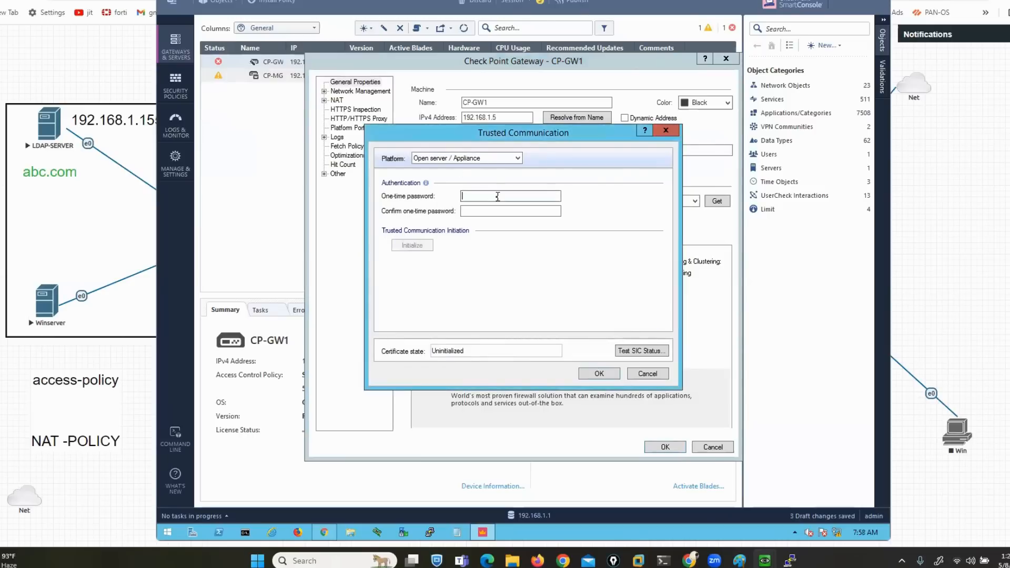
pyautogui.write('12345678')
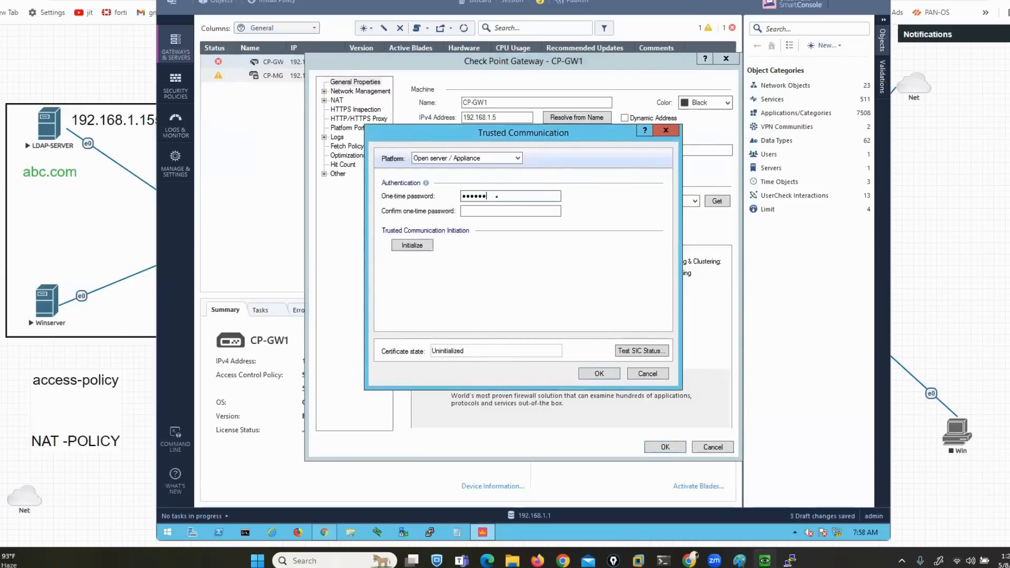
pyautogui.press('Tab')
pyautogui.write('12345678')
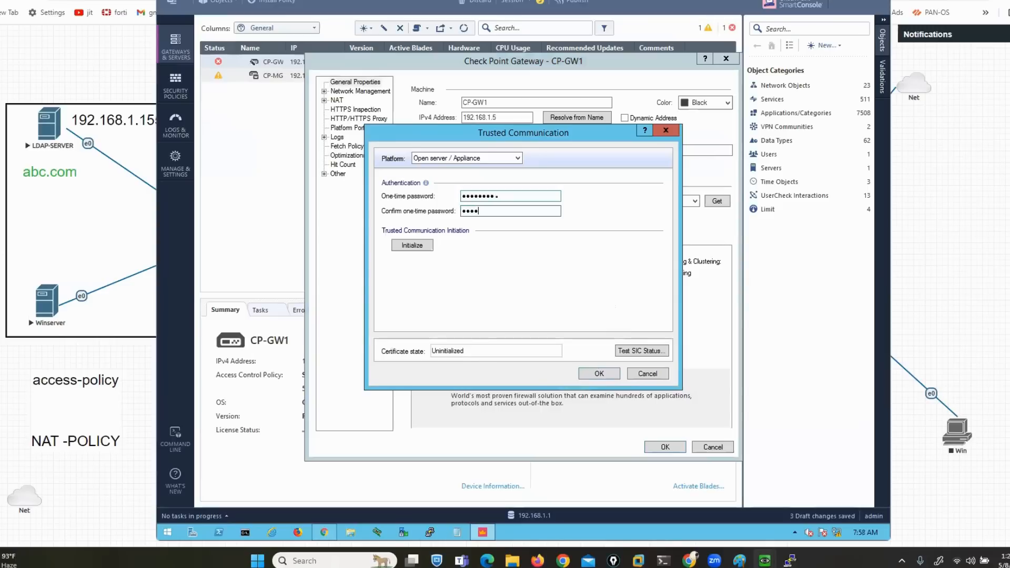
pyautogui.click(419, 244)
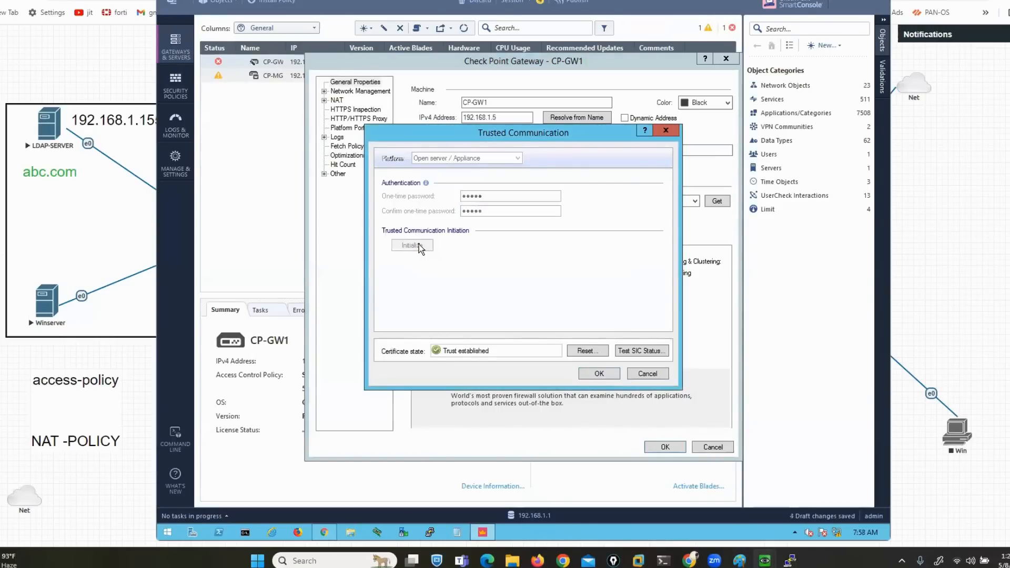
pyautogui.click(597, 375)
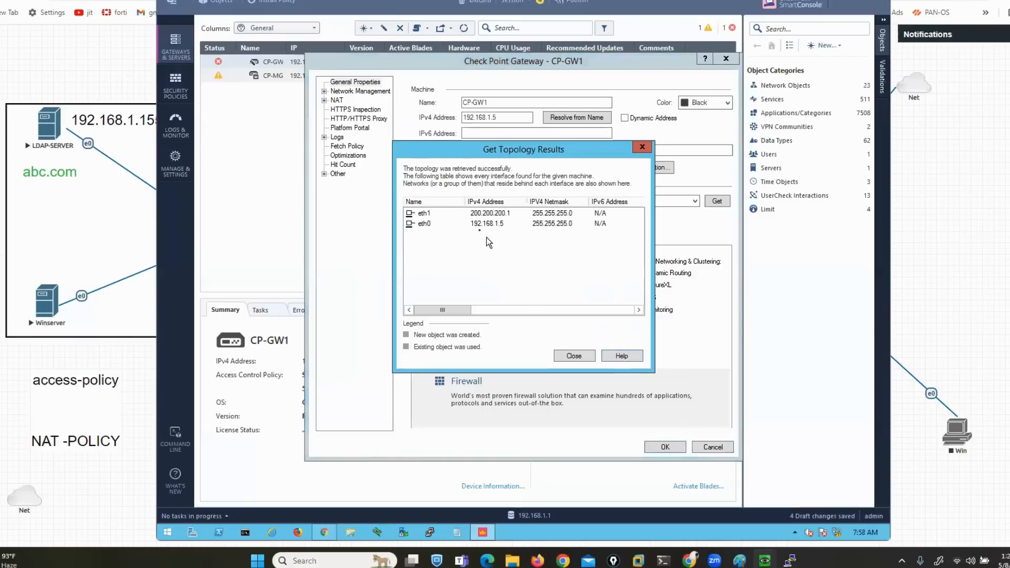
# Review the retrieved eth0 and eth1 topology, then save CP-GW1's settings
pyautogui.click(499, 217)
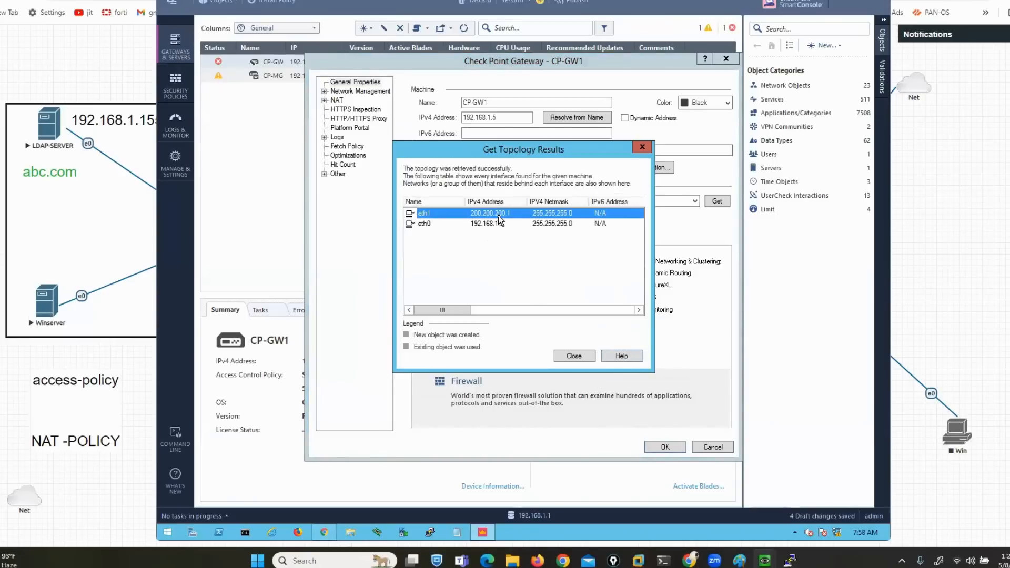
pyautogui.click(484, 223)
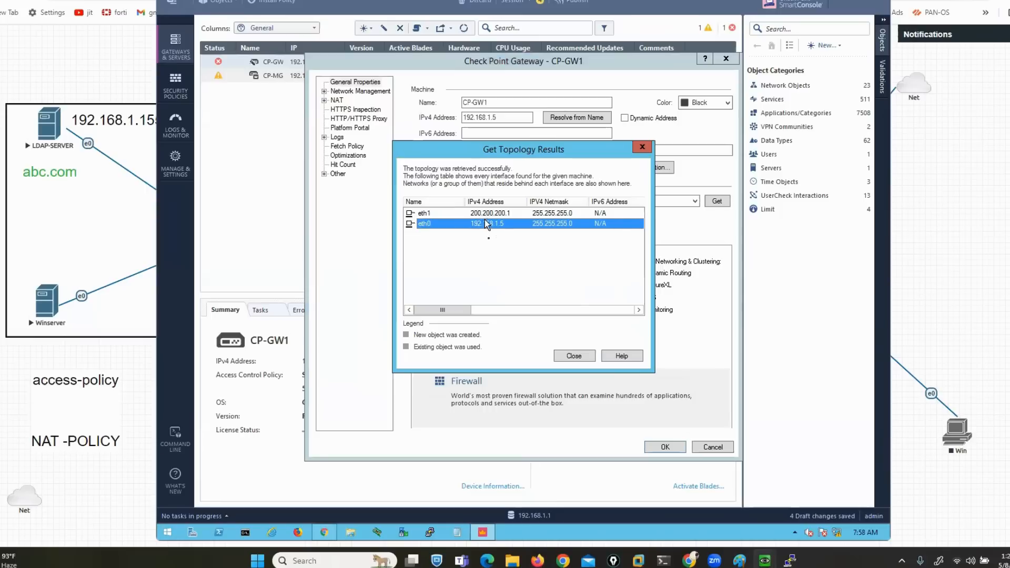
pyautogui.click(573, 357)
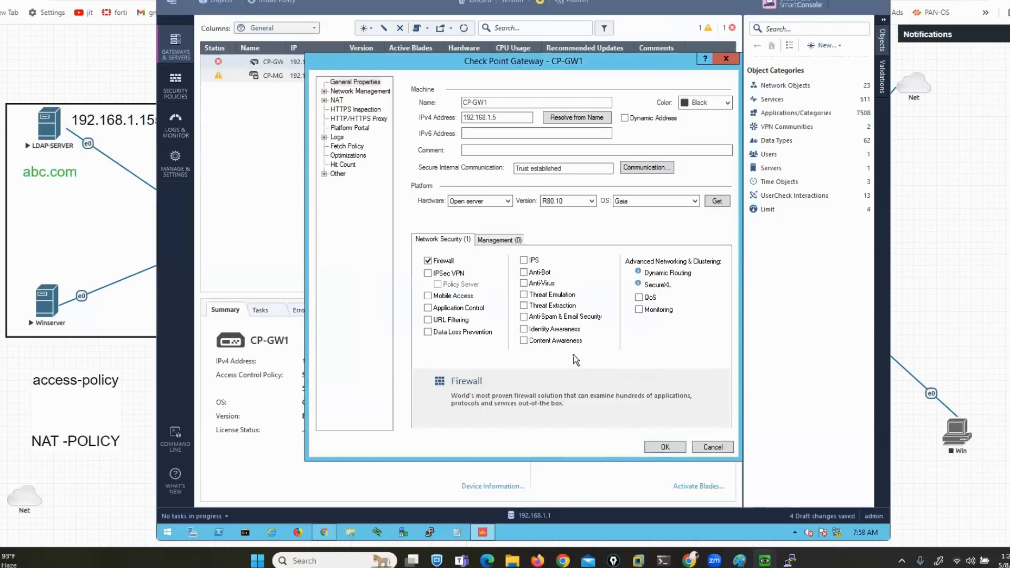
pyautogui.click(663, 446)
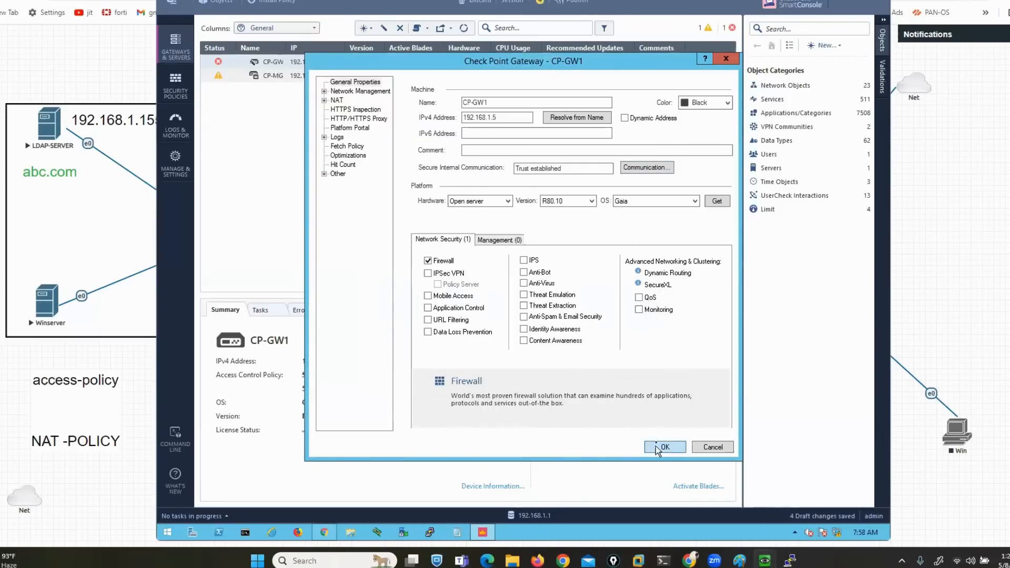
pyautogui.click(587, 313)
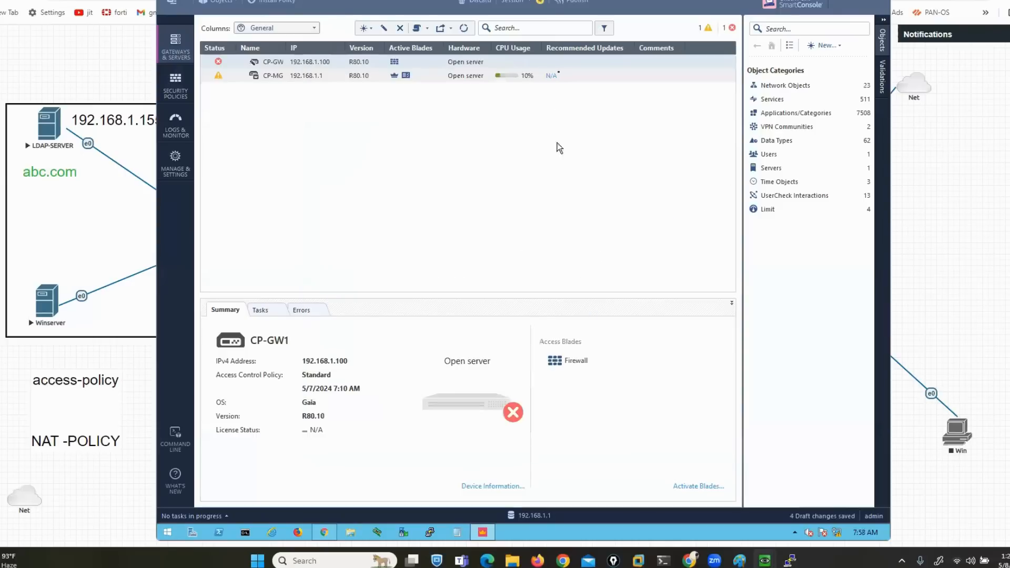
# Publish the five draft changes and install the Standard policy on CP-GW1, watching its progress
pyautogui.click(575, 5)
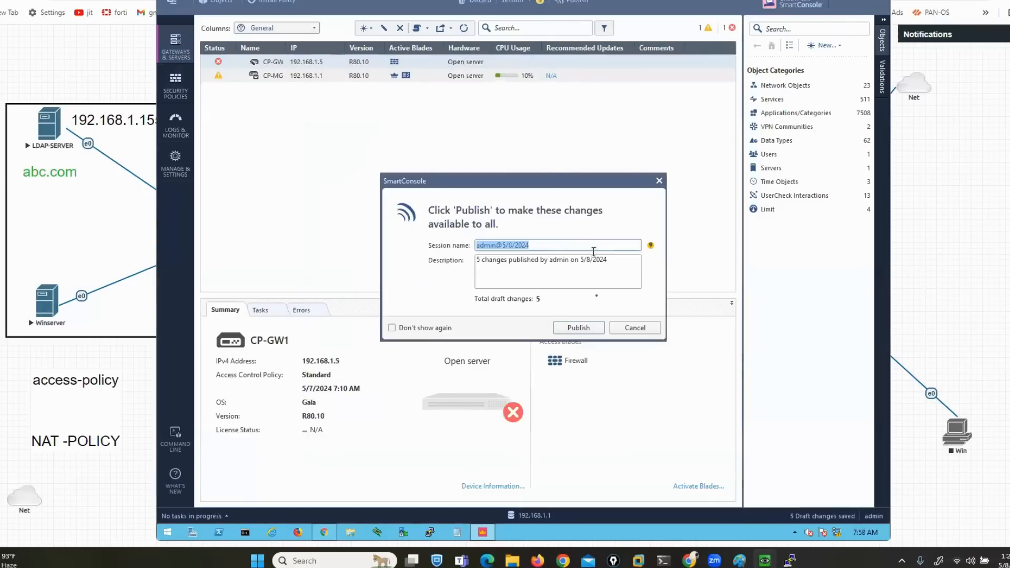
pyautogui.click(584, 325)
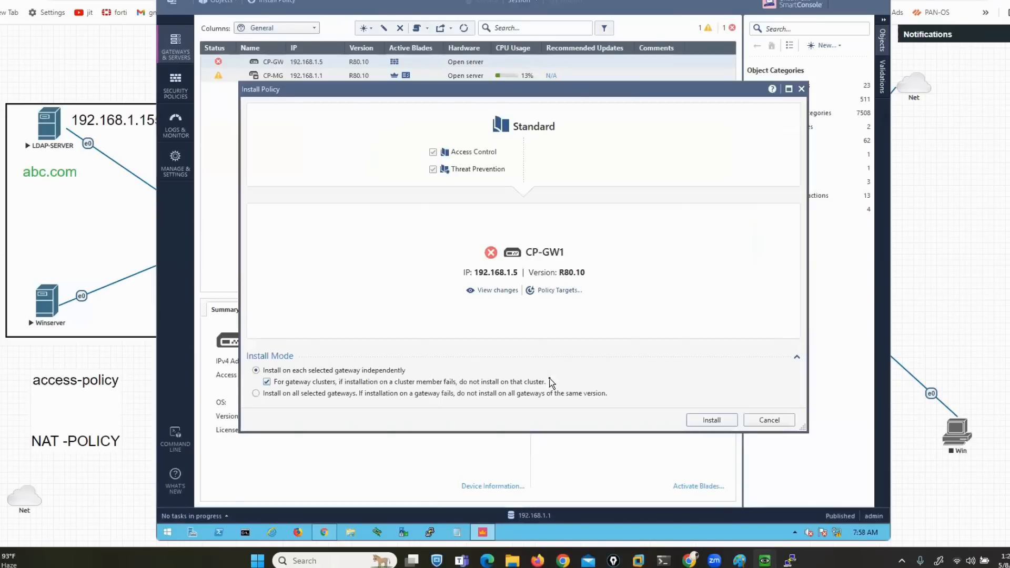
pyautogui.click(710, 420)
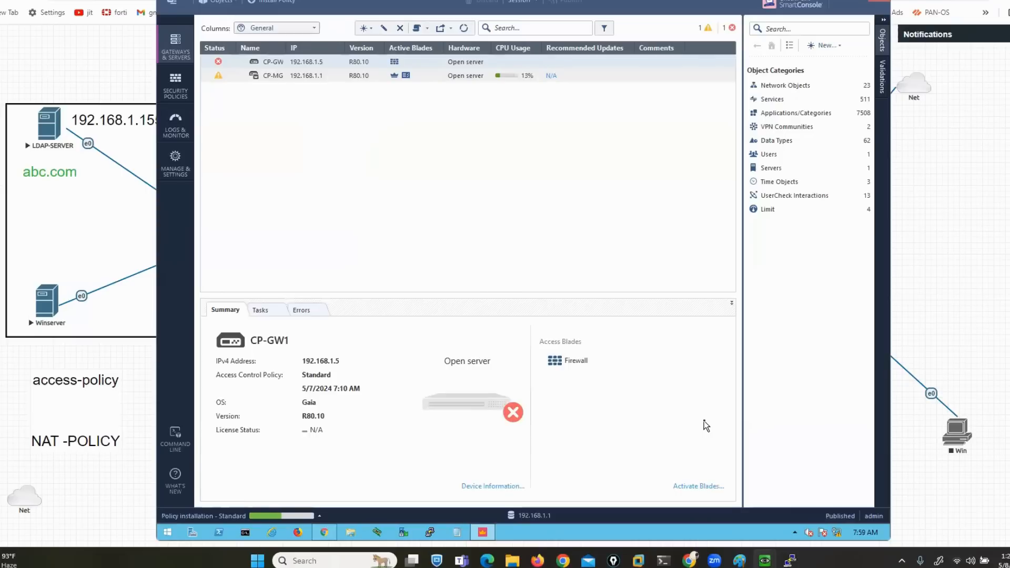
pyautogui.click(319, 516)
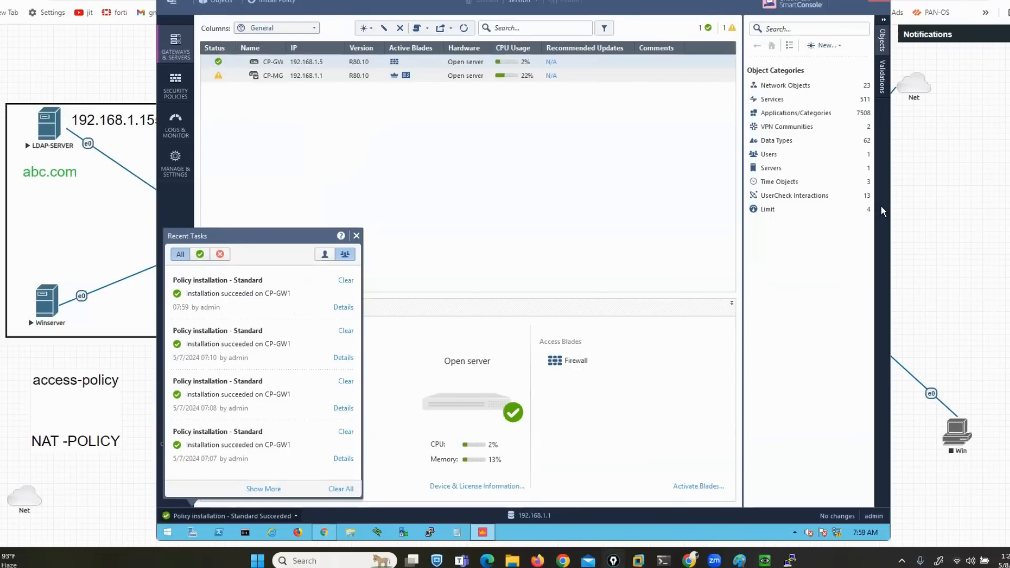
# Open CP-GW1's properties and enable the Identity Awareness blade
pyautogui.click(474, 206)
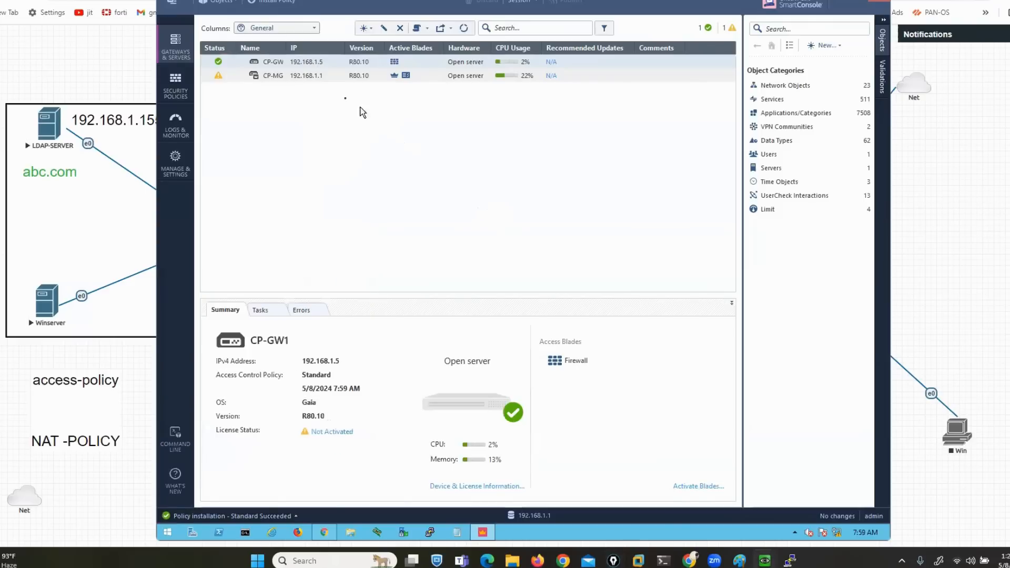
pyautogui.rightClick(308, 64)
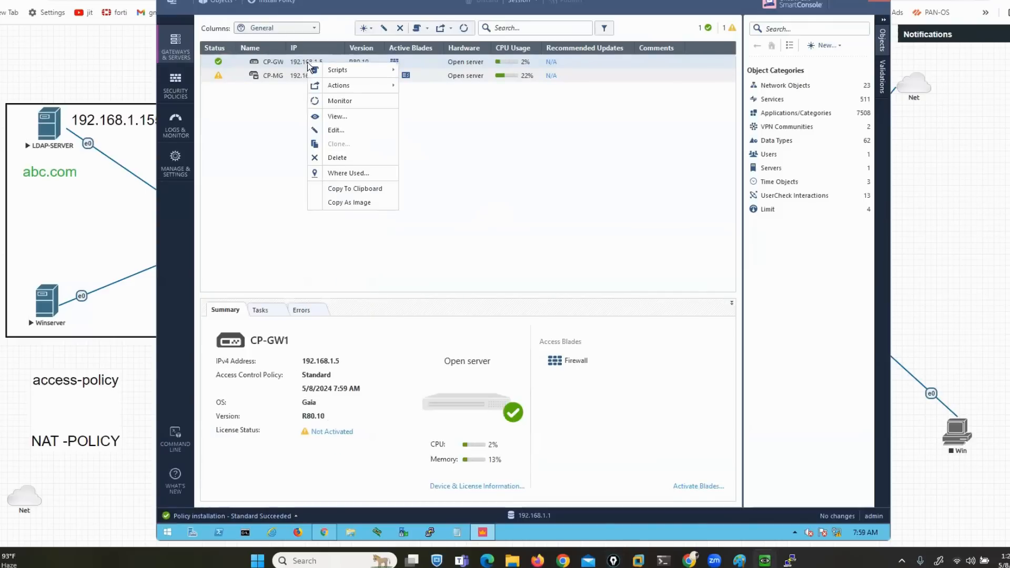
pyautogui.click(333, 130)
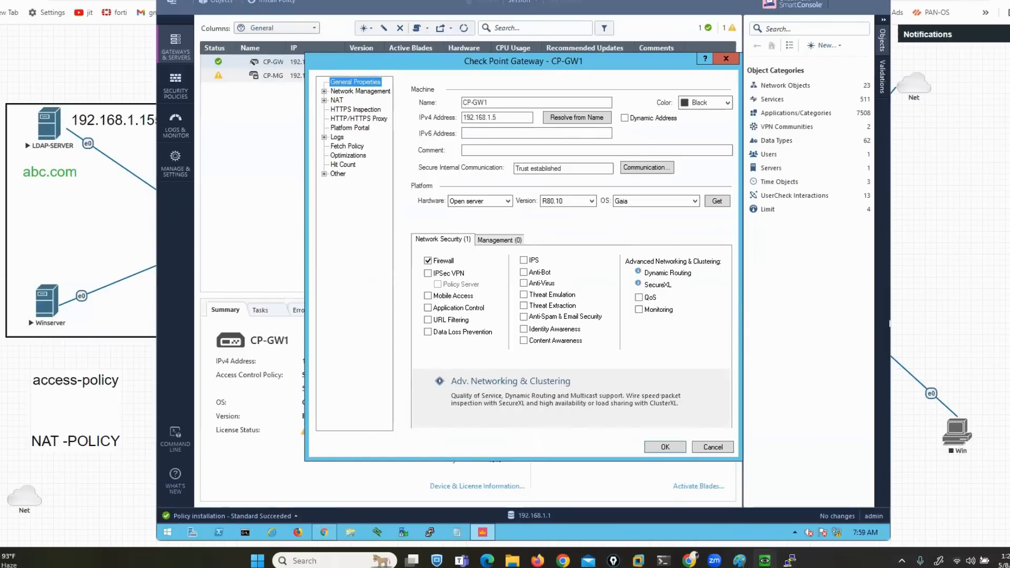
pyautogui.moveTo(574, 325); pyautogui.dragTo(587, 334)
pyautogui.moveTo(518, 322)
pyautogui.mouseDown()
pyautogui.moveTo(507, 323)
pyautogui.moveTo(509, 334)
pyautogui.mouseUp()
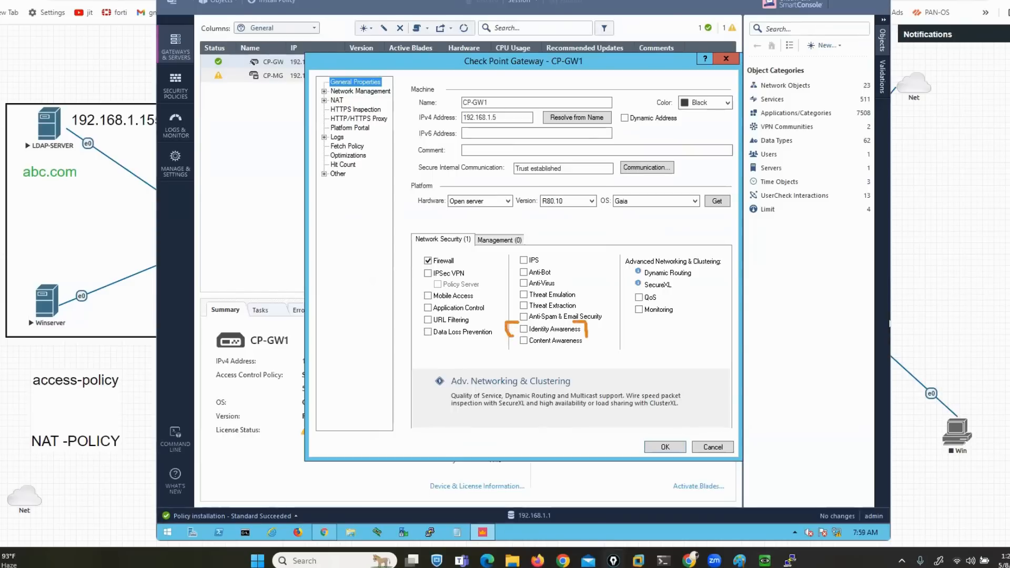
pyautogui.click(523, 332)
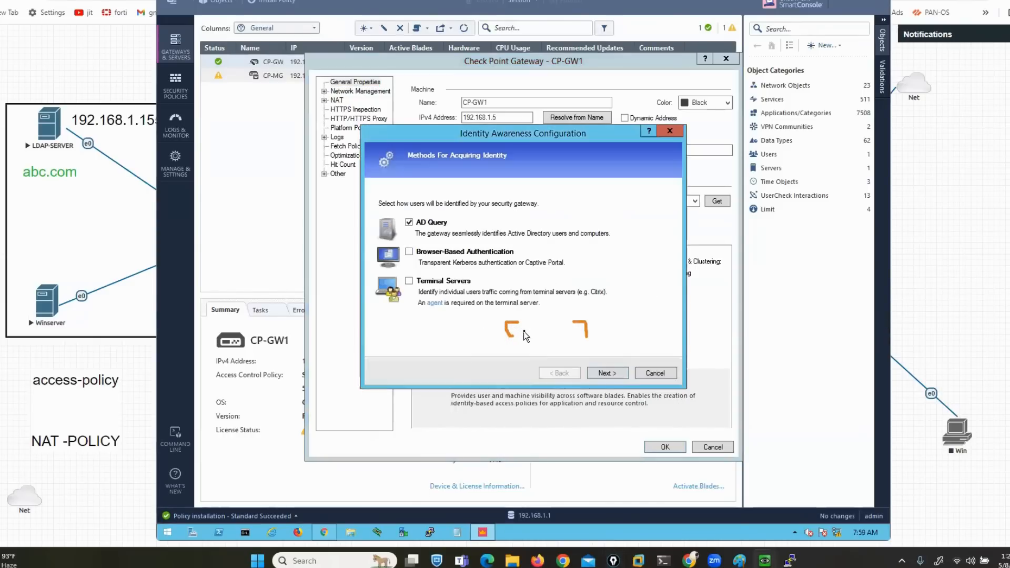
# Choose AD Query and Browser-Based Authentication, then continue to Active Directory integration
pyautogui.click(888, 254)
pyautogui.moveTo(453, 219); pyautogui.dragTo(530, 181)
pyautogui.moveTo(406, 259)
pyautogui.mouseDown()
pyautogui.moveTo(483, 255)
pyautogui.moveTo(523, 269)
pyautogui.moveTo(480, 244)
pyautogui.moveTo(368, 250)
pyautogui.moveTo(375, 276)
pyautogui.moveTo(523, 269)
pyautogui.mouseUp()
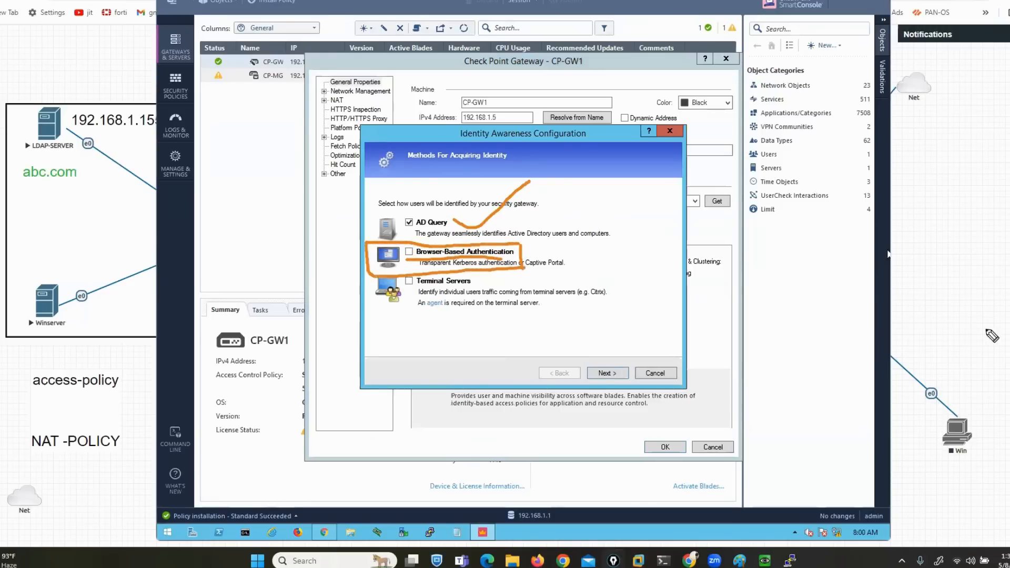
pyautogui.click(1004, 336)
pyautogui.moveTo(348, 173)
pyautogui.mouseDown()
pyautogui.moveTo(408, 220)
pyautogui.moveTo(386, 218)
pyautogui.mouseUp()
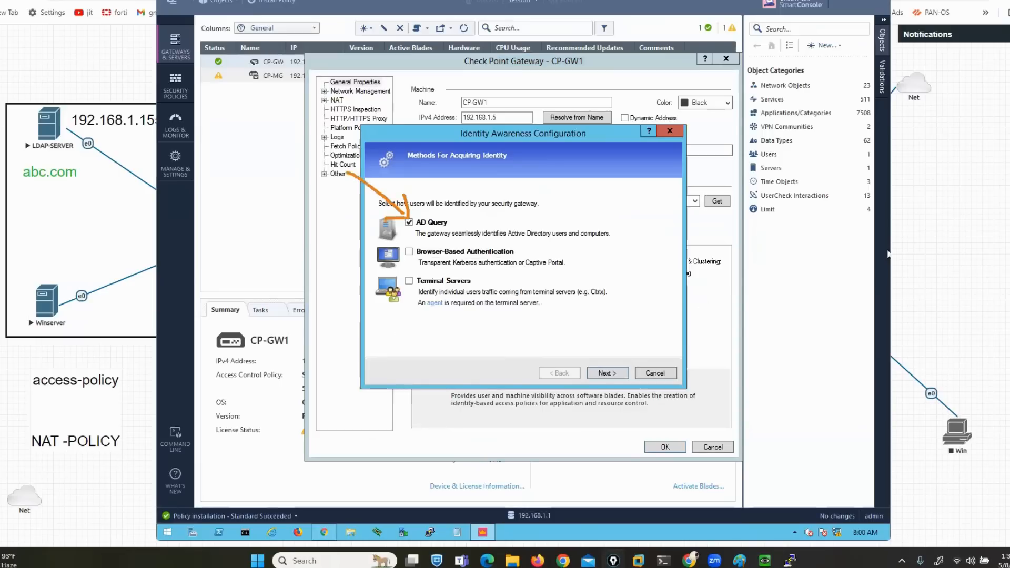
pyautogui.hotkey('ctrl', 'shift', '7')
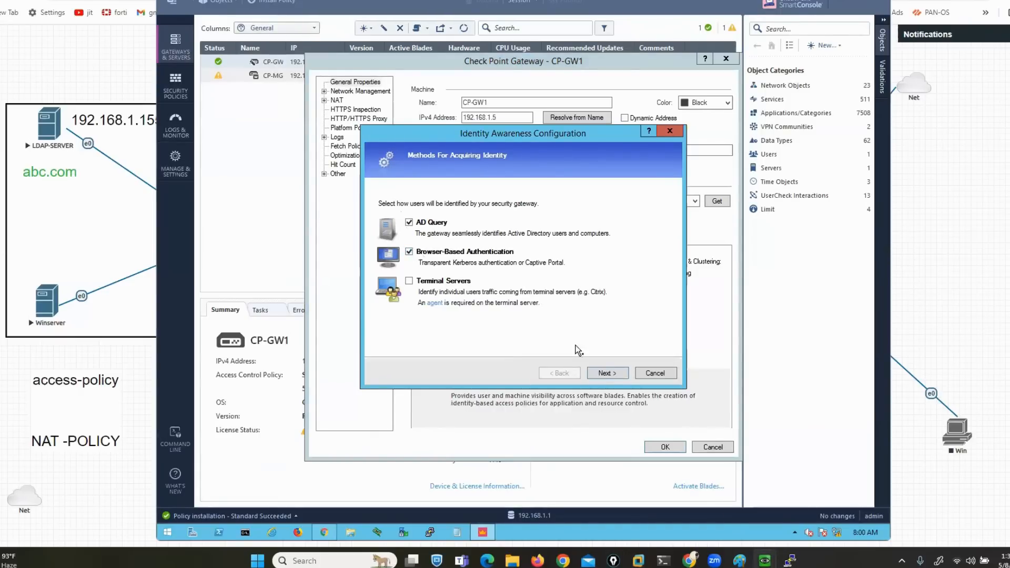
pyautogui.click(605, 373)
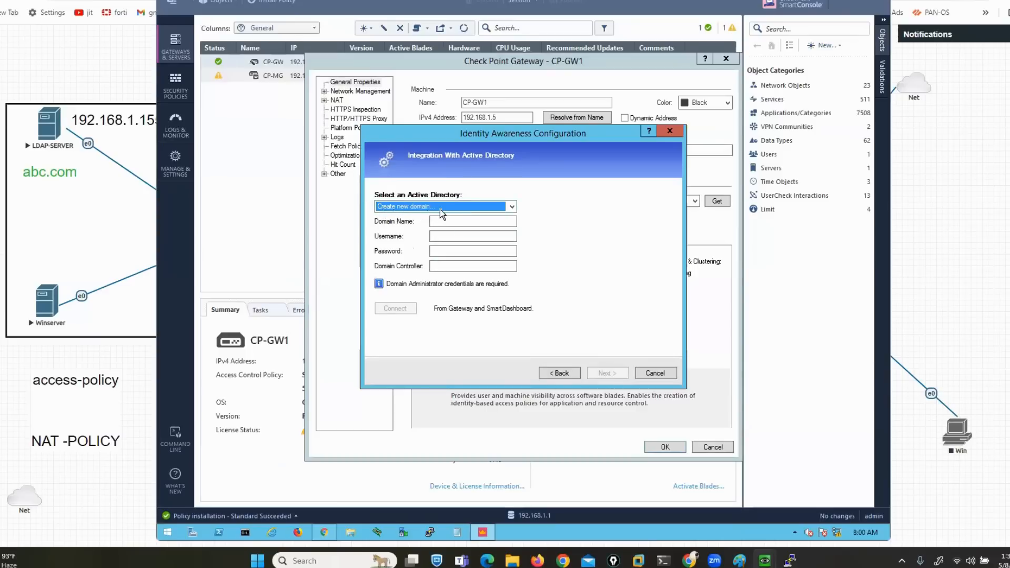
# Enter domain abc.com, the administrator username and password, and domain controller 192.168.1.155
pyautogui.click(449, 221)
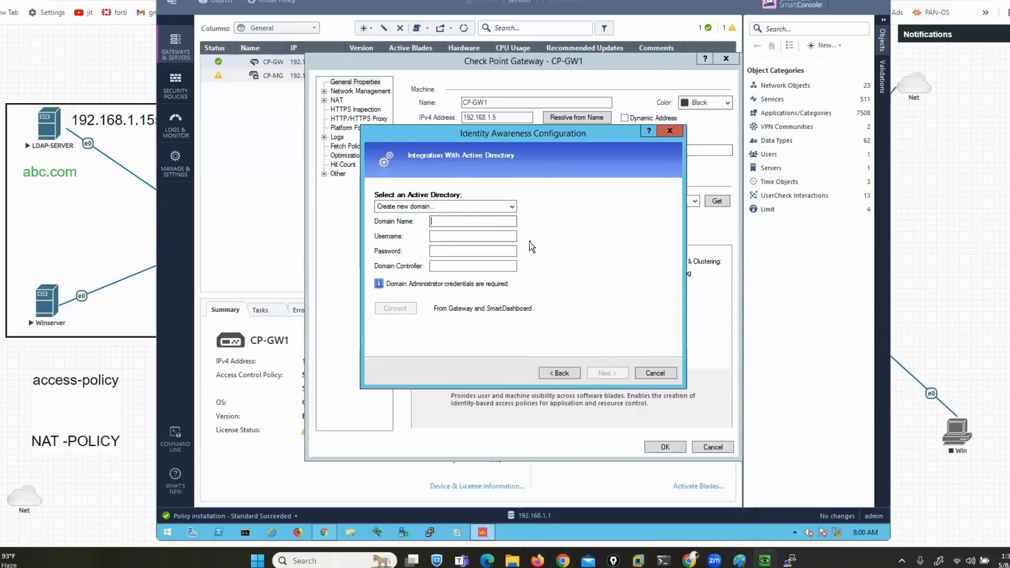
pyautogui.write('abc.com')
pyautogui.click(465, 236)
pyautogui.write('administrator')
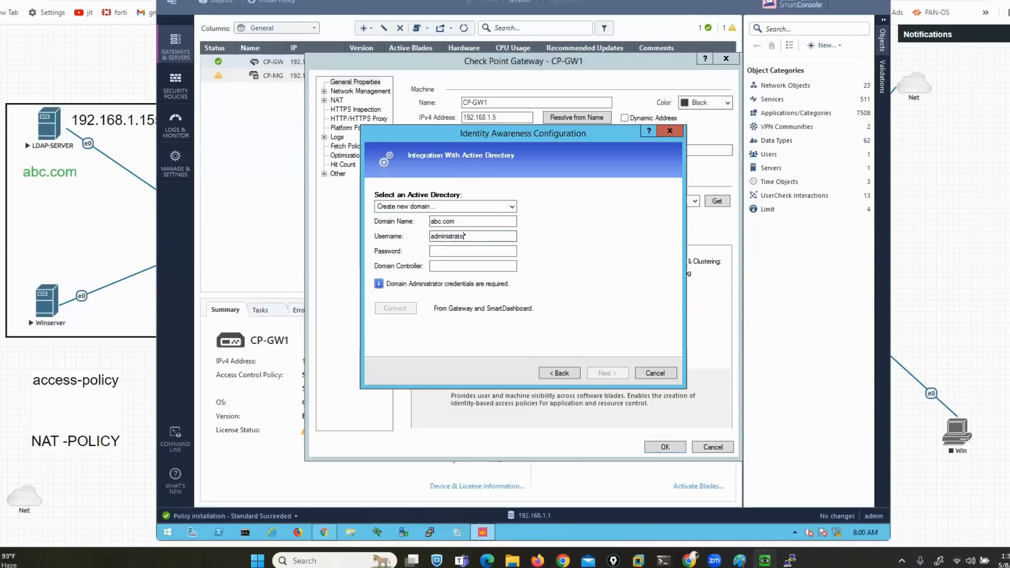
pyautogui.press('Tab')
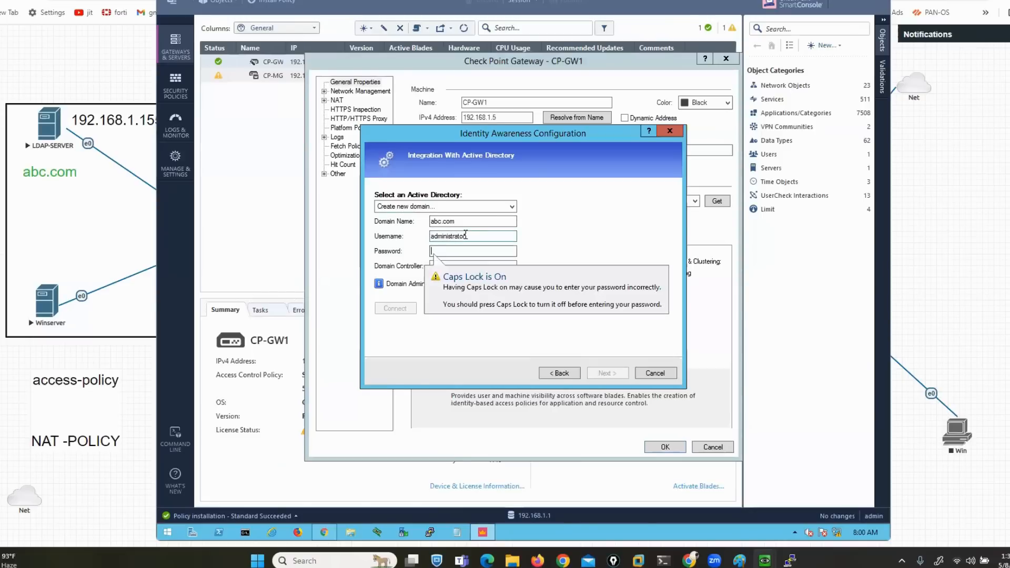
pyautogui.write('a')
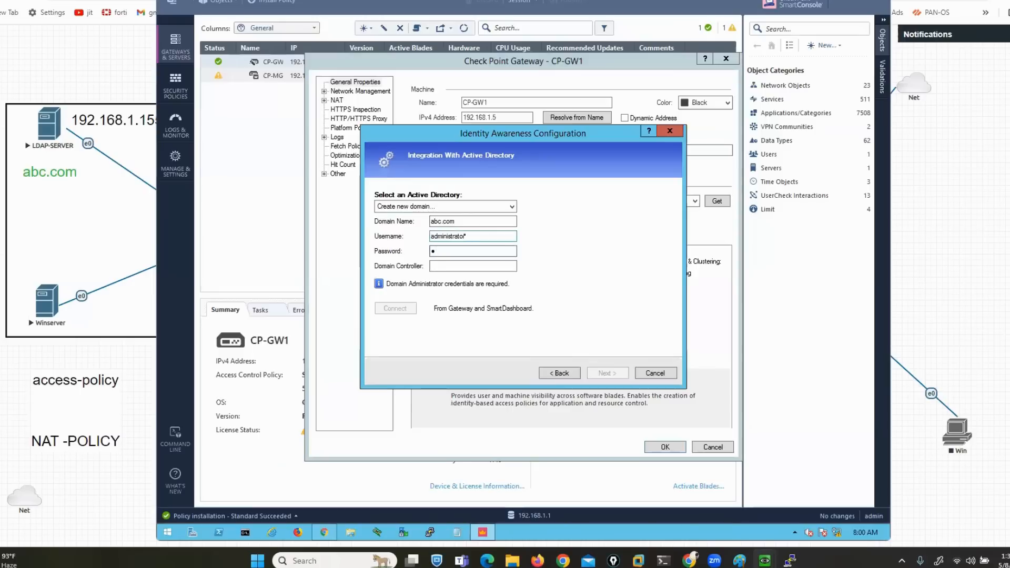
pyautogui.write('dmin123')
pyautogui.press('Tab')
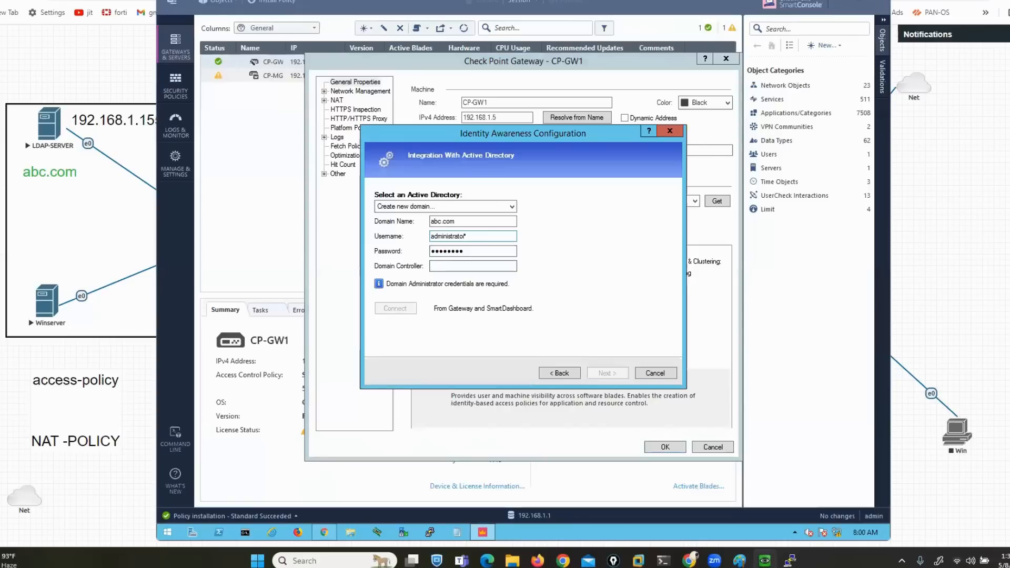
pyautogui.write('abc')
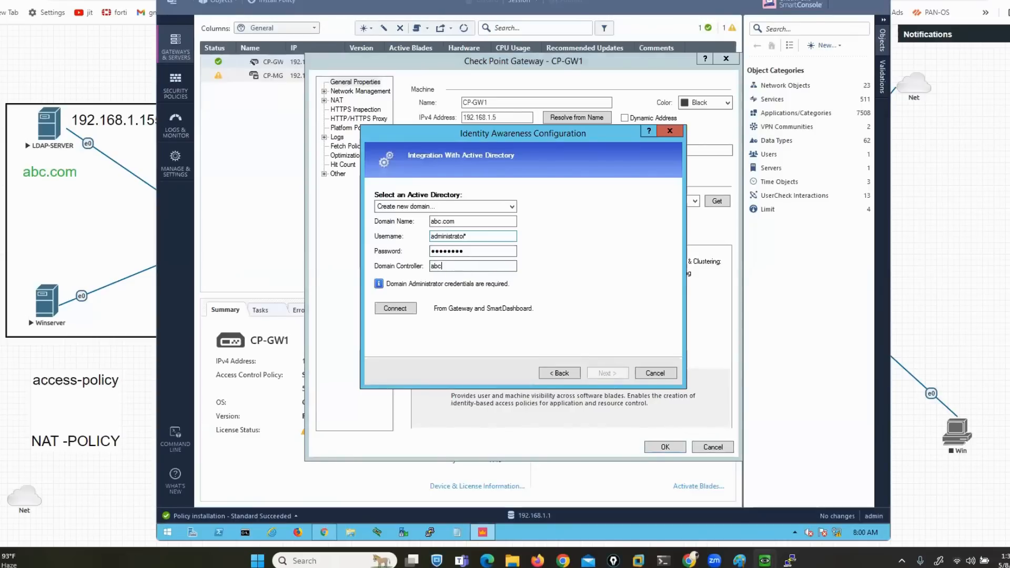
pyautogui.write('.com')
pyautogui.press('BackSpace')
pyautogui.press('BackSpace')
pyautogui.press('BackSpace')
pyautogui.press('BackSpace')
pyautogui.press('BackSpace')
pyautogui.press('BackSpace')
pyautogui.write('192.168.1.155')
pyautogui.moveTo(762, 559)
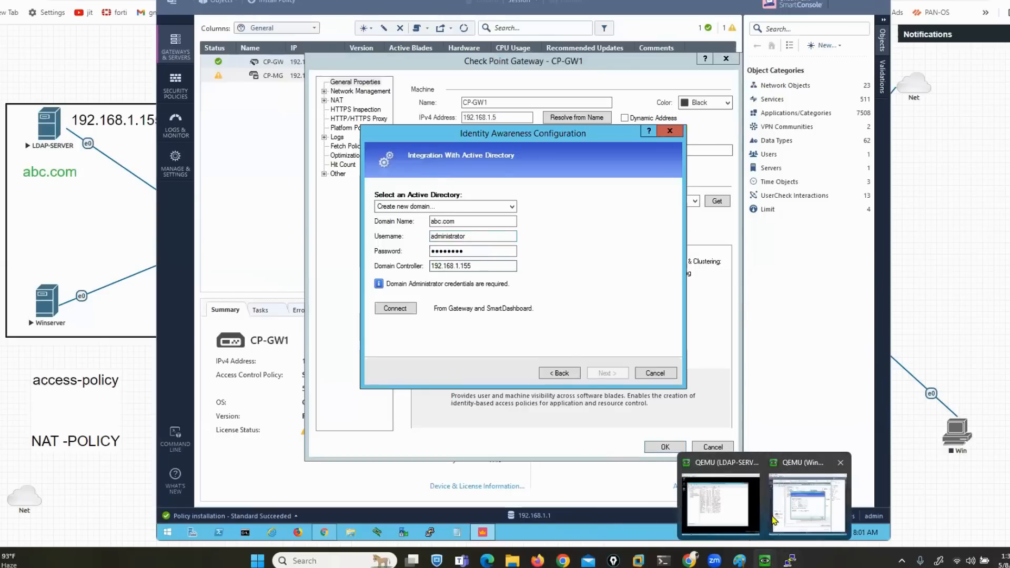
pyautogui.click(747, 502)
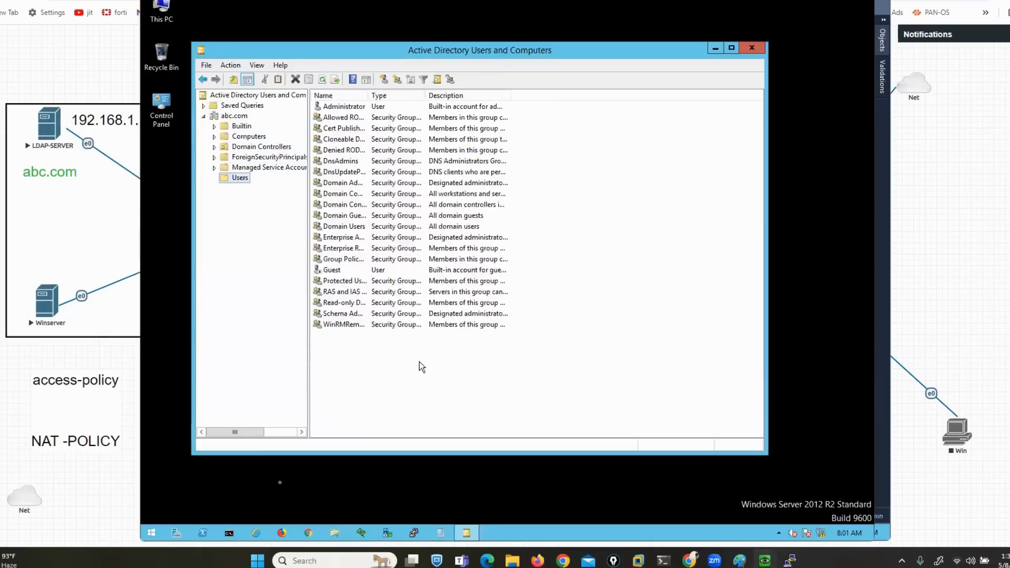
# Check the server's address with ipconfig, then connect the gateway to domain controller 192.168.1.155
pyautogui.click(229, 533)
pyautogui.write('ipconfig')
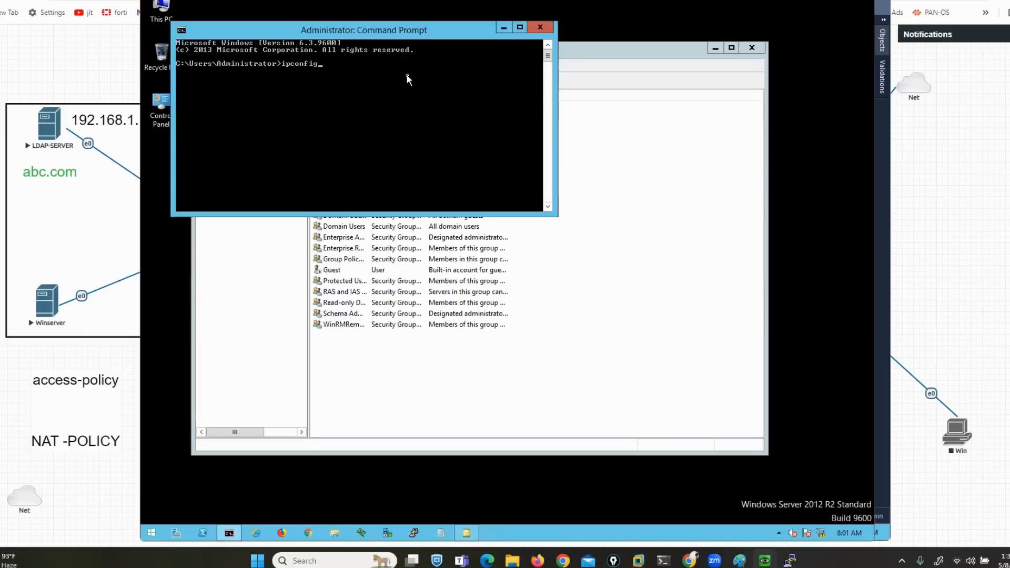
pyautogui.press('Return')
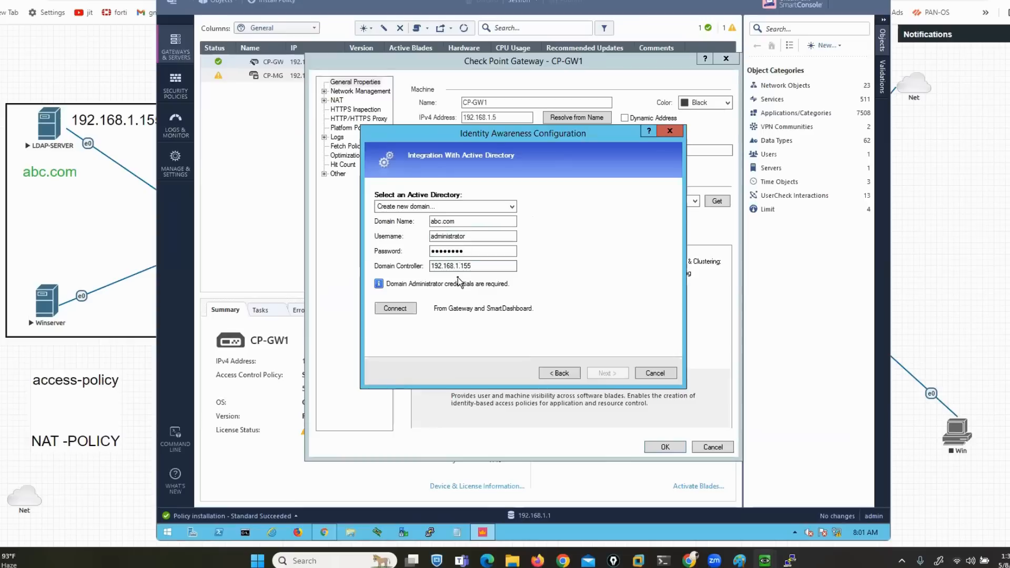
pyautogui.click(397, 310)
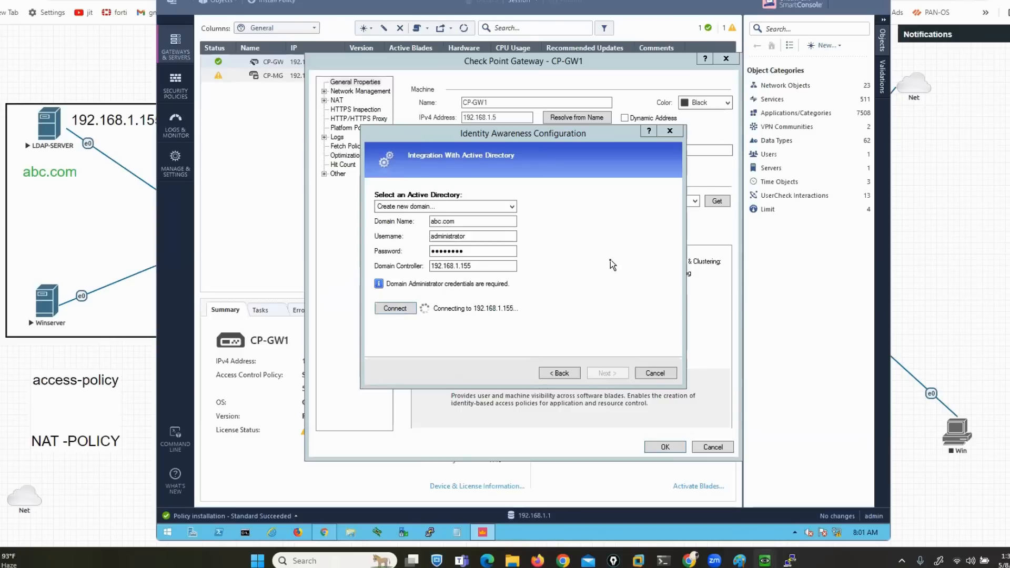
# Bring the LDAP-SERVER console back while the connection is attempted
pyautogui.moveTo(765, 560)
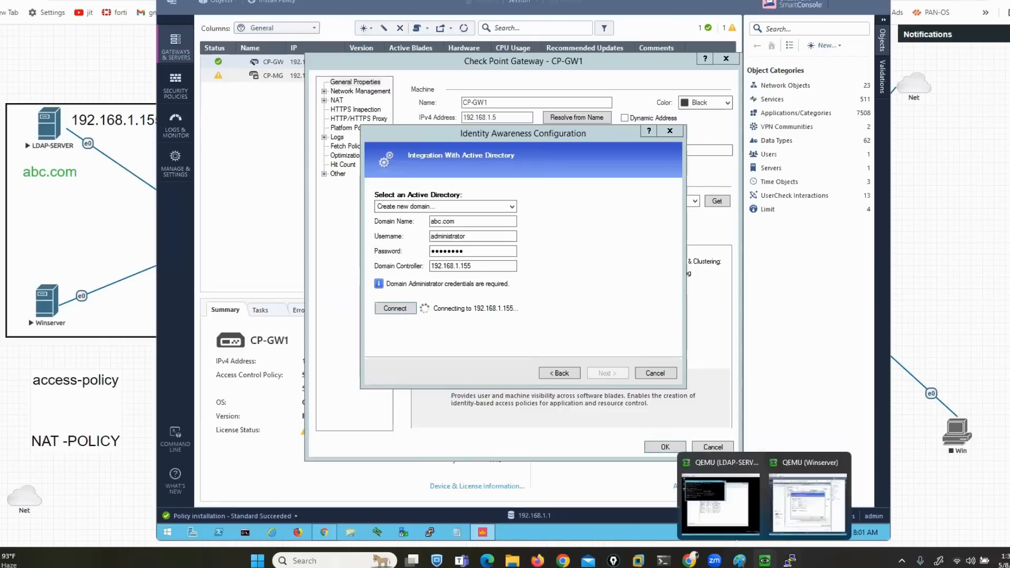
pyautogui.click(724, 518)
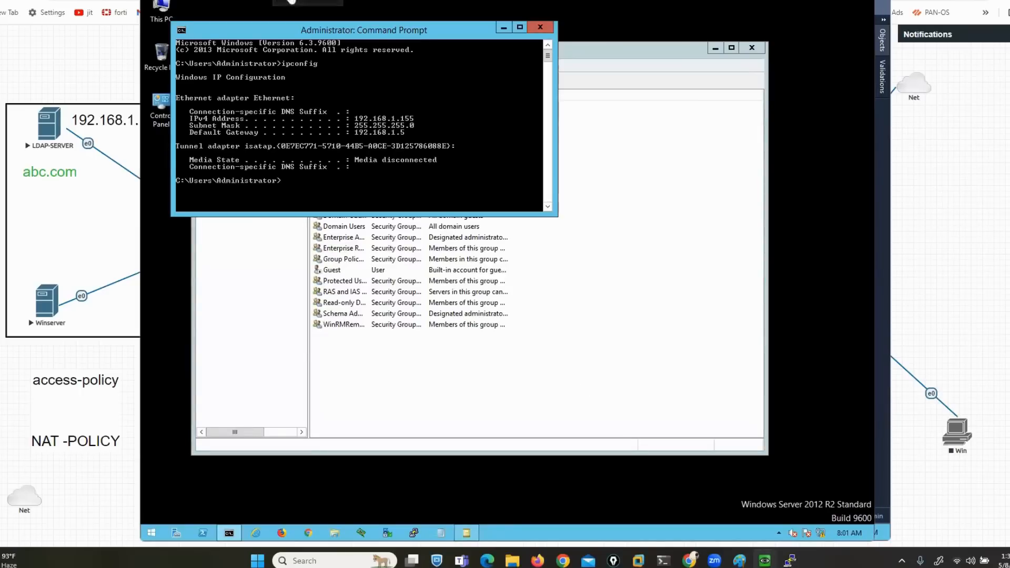
# Use firewall.cpl to turn off Windows Firewall for domain, private and public networks
pyautogui.moveTo(290, 2); pyautogui.dragTo(130, 0)
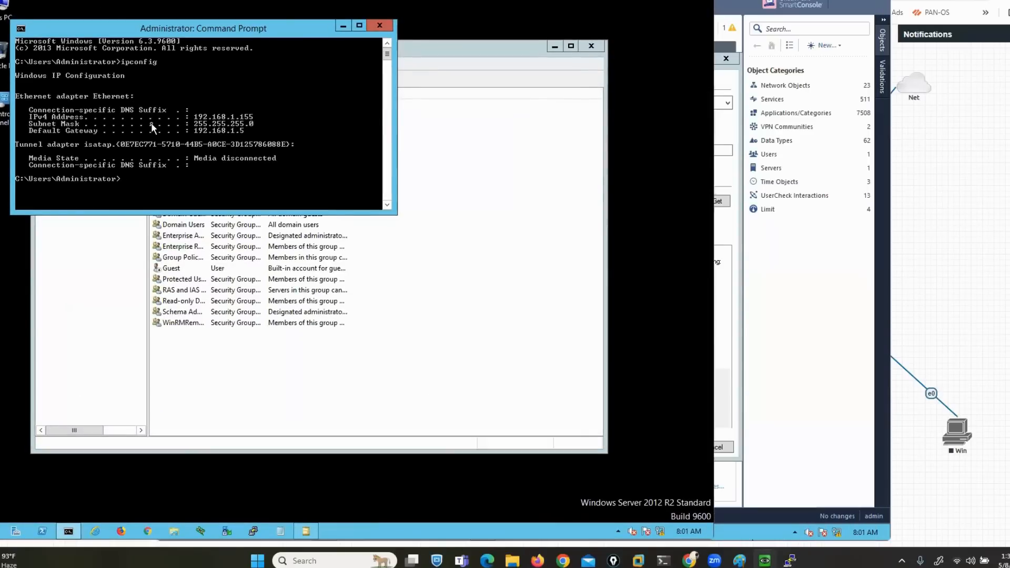
pyautogui.write('firewall.cpl')
pyautogui.press('Return')
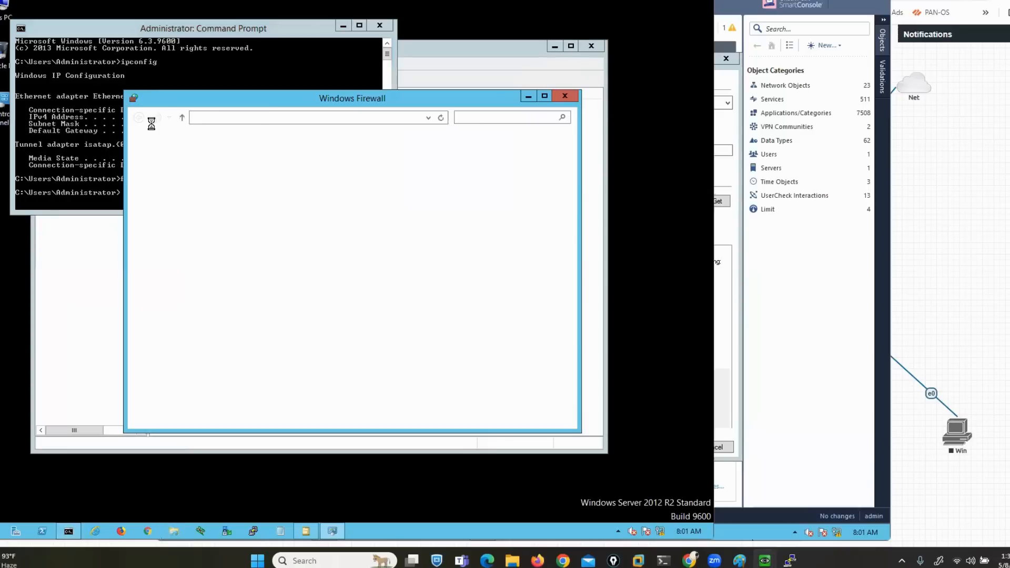
pyautogui.click(157, 199)
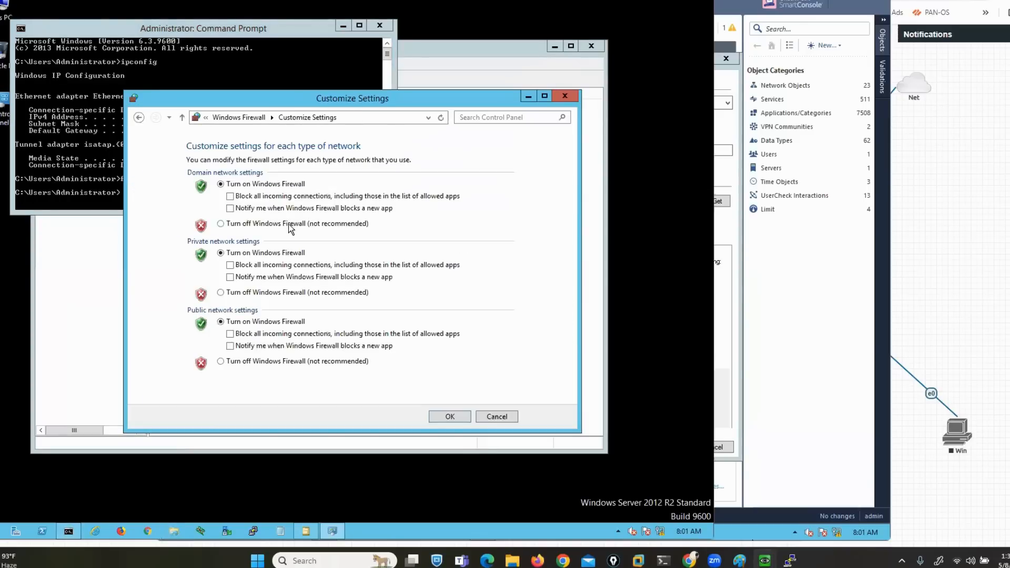
pyautogui.click(220, 223)
pyautogui.click(220, 293)
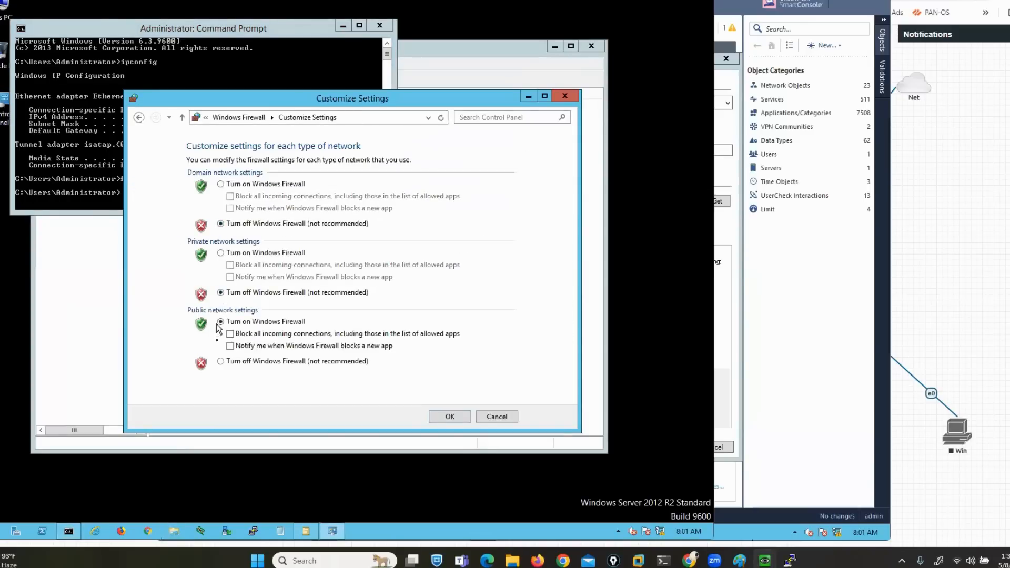
pyautogui.click(220, 361)
pyautogui.click(450, 419)
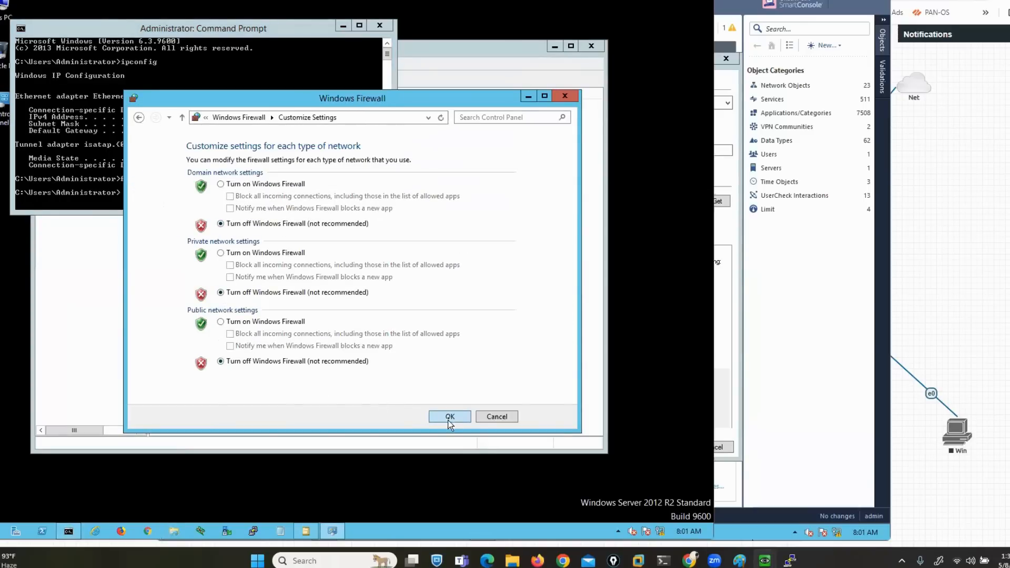
pyautogui.click(563, 97)
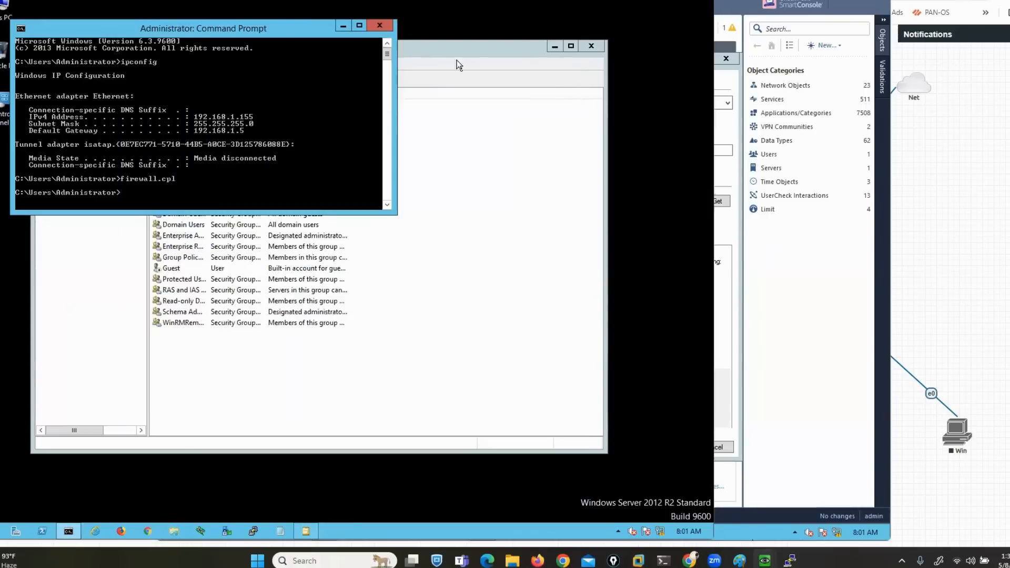
pyautogui.click(639, 1)
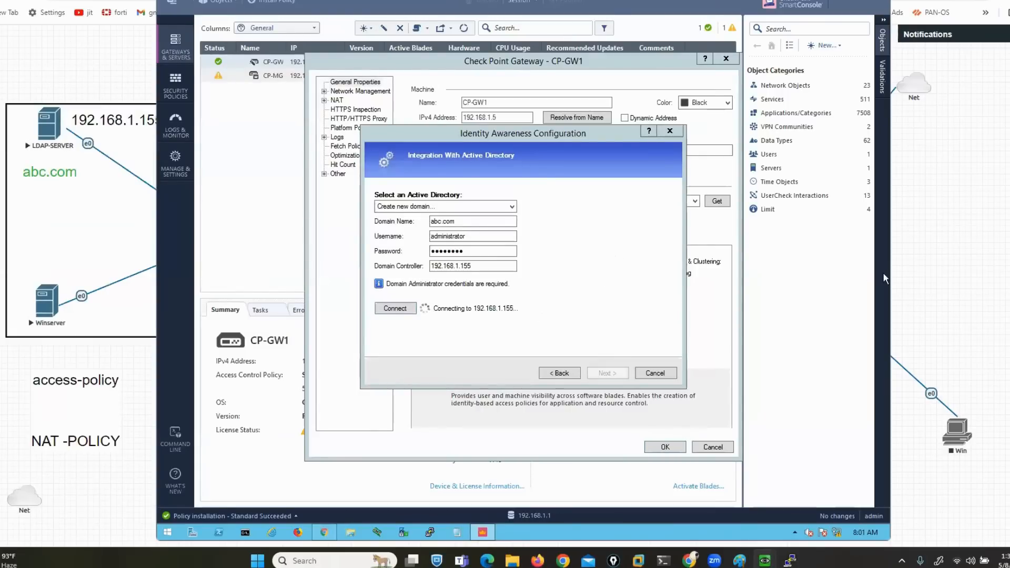
# Annotate the connection test and underline its Management–Gateway connectivity error
pyautogui.moveTo(526, 292)
pyautogui.mouseDown()
pyautogui.moveTo(600, 289)
pyautogui.moveTo(576, 338)
pyautogui.mouseUp()
pyautogui.moveTo(408, 293)
pyautogui.mouseDown()
pyautogui.moveTo(354, 295)
pyautogui.moveTo(357, 342)
pyautogui.moveTo(396, 345)
pyautogui.mouseUp()
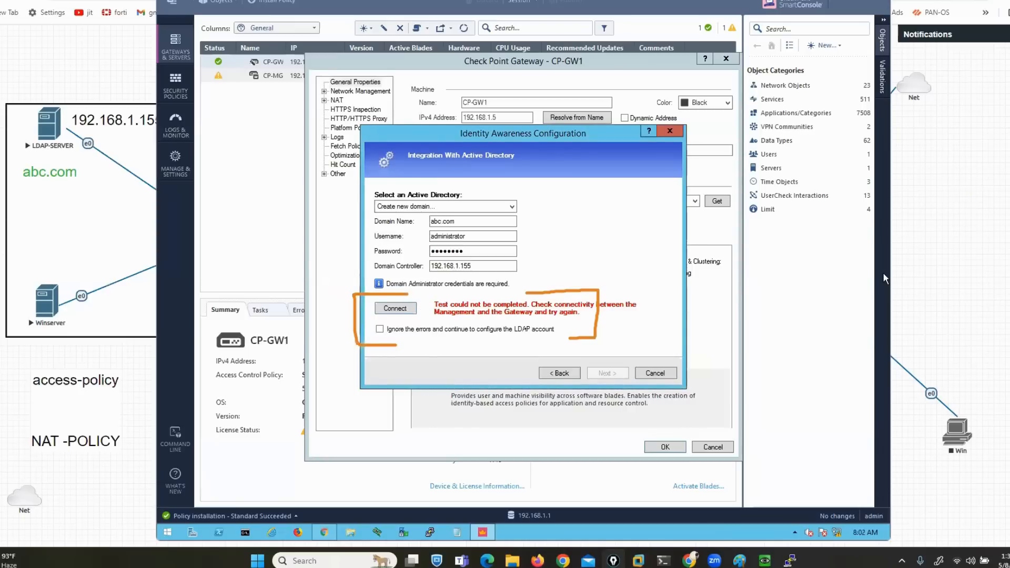
pyautogui.hotkey('ctrl', 'shift', '7')
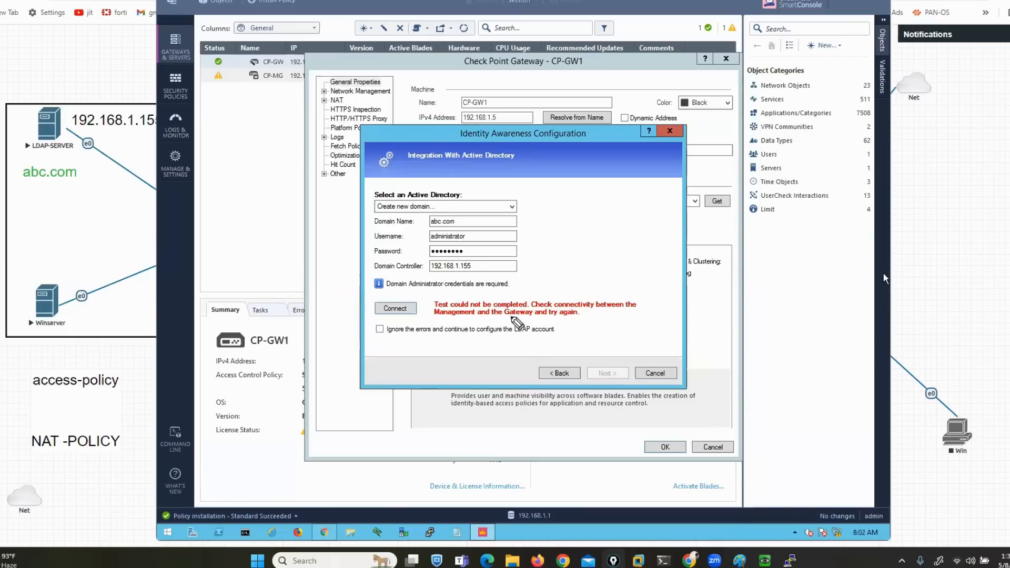
pyautogui.moveTo(428, 317); pyautogui.dragTo(547, 318)
# Ping 192.168.1.1 and 192.168.1.5 from the server's command prompt, both answering with 0% loss
pyautogui.moveTo(765, 560)
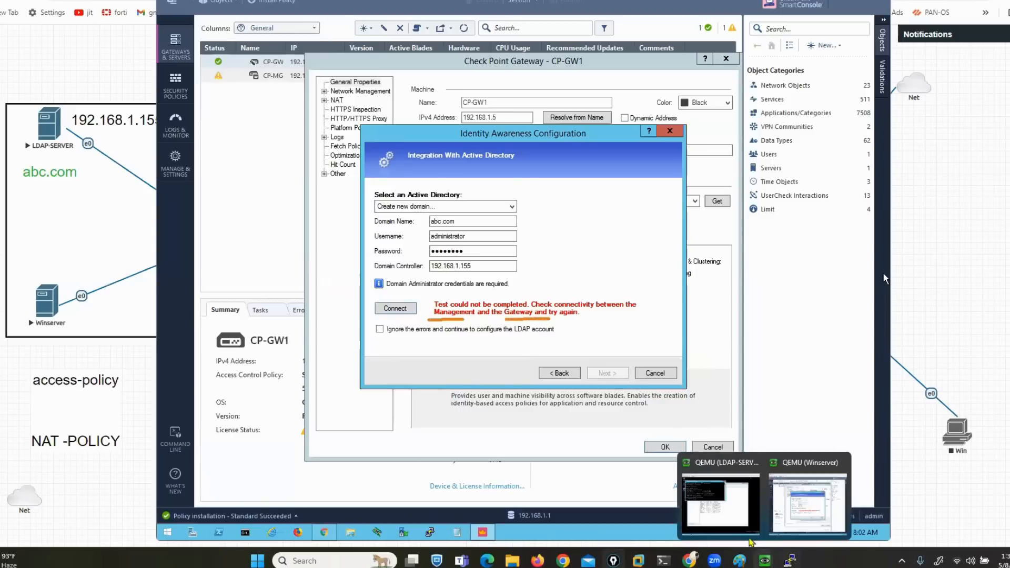
pyautogui.click(721, 506)
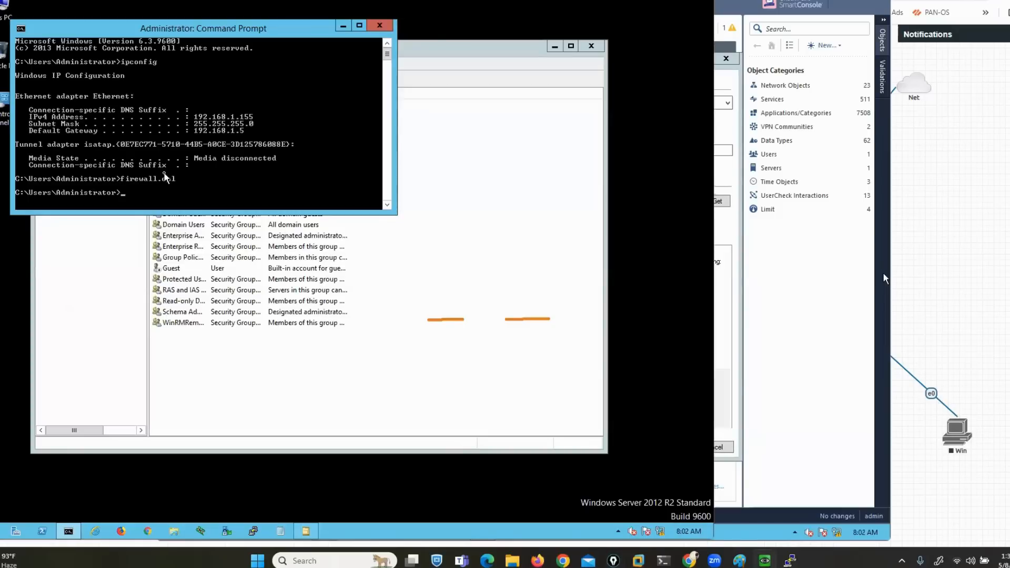
pyautogui.write('ping 192.168.1.1')
pyautogui.press('Return')
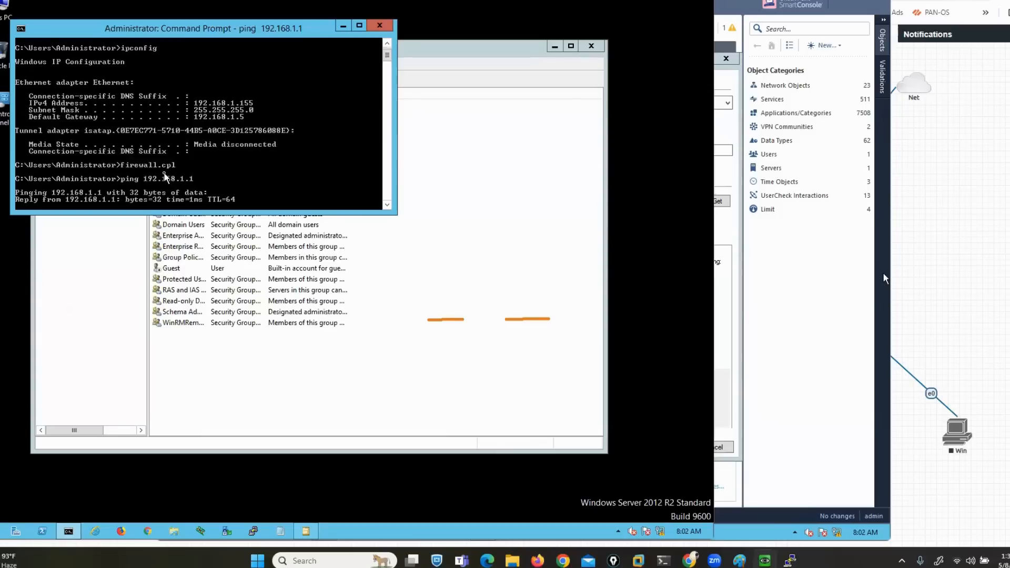
pyautogui.hotkey('ctrl', 'c')
pyautogui.press('Up')
pyautogui.press('BackSpace')
pyautogui.write('5')
pyautogui.press('Return')
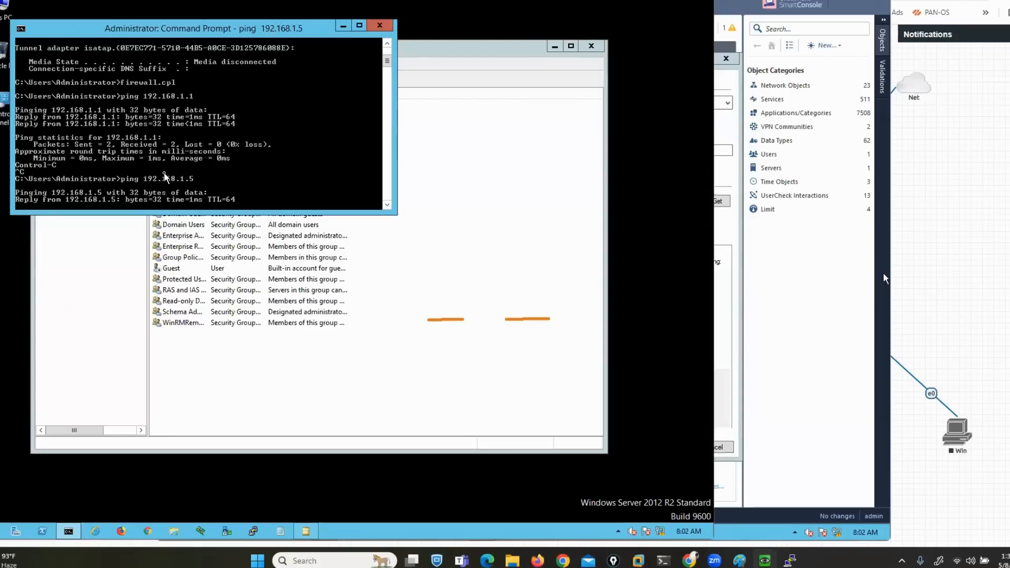
pyautogui.hotkey('ctrl', 'c')
pyautogui.press('Return')
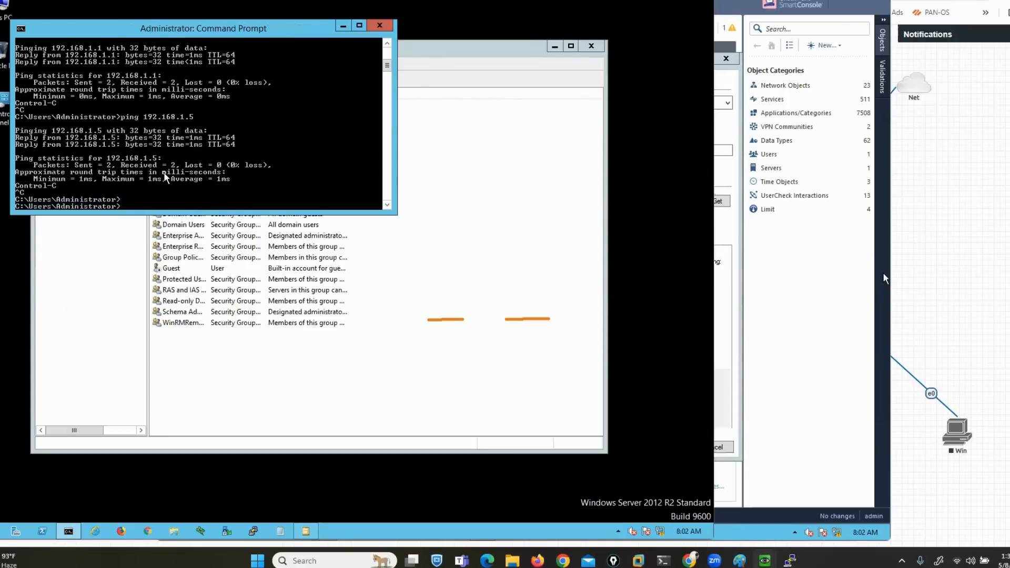
pyautogui.click(655, 1)
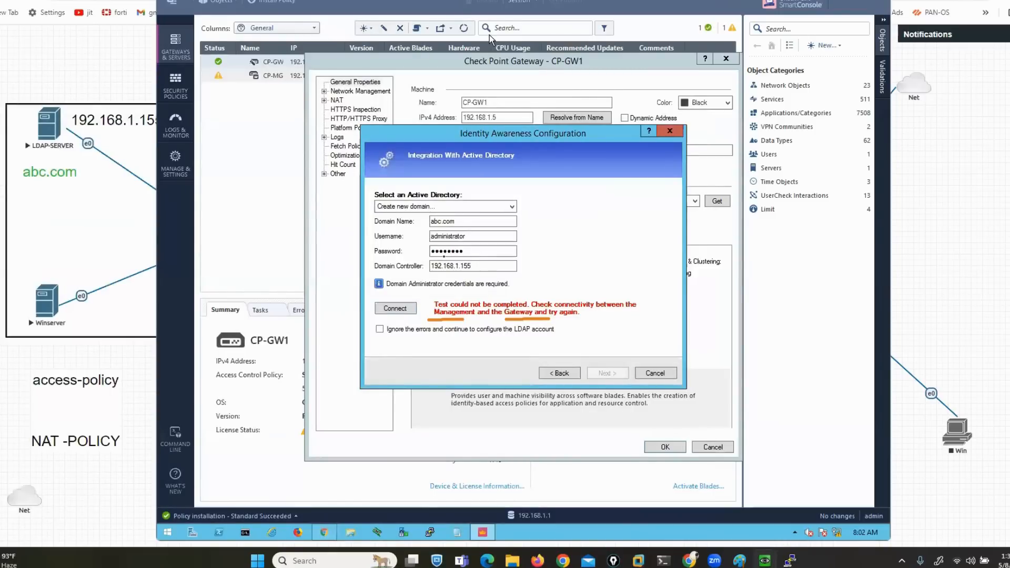
# Retry connecting to the 192.168.1.155 domain controller, then bring the CP-GW terminal forward
pyautogui.click(395, 308)
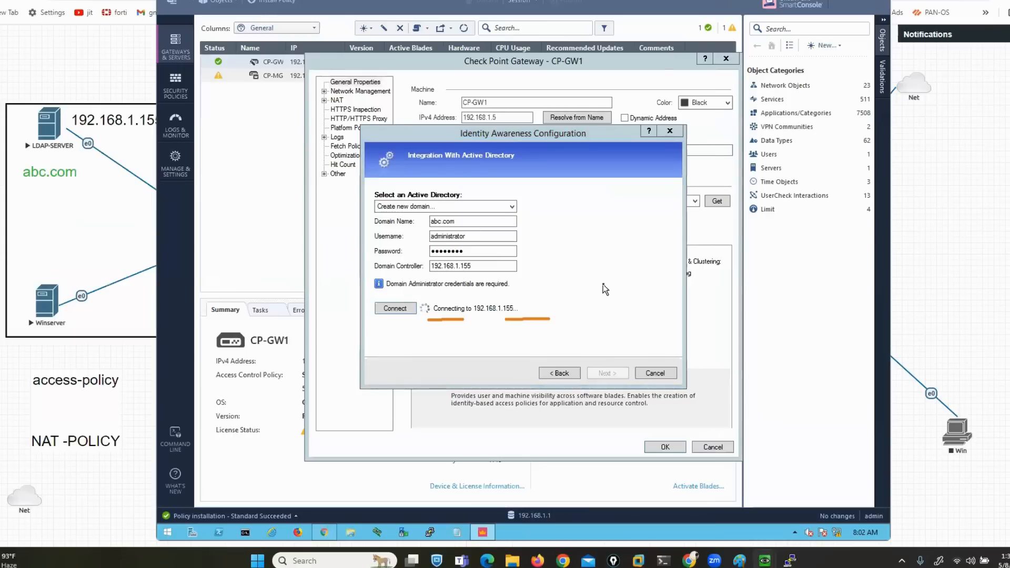
pyautogui.moveTo(790, 561)
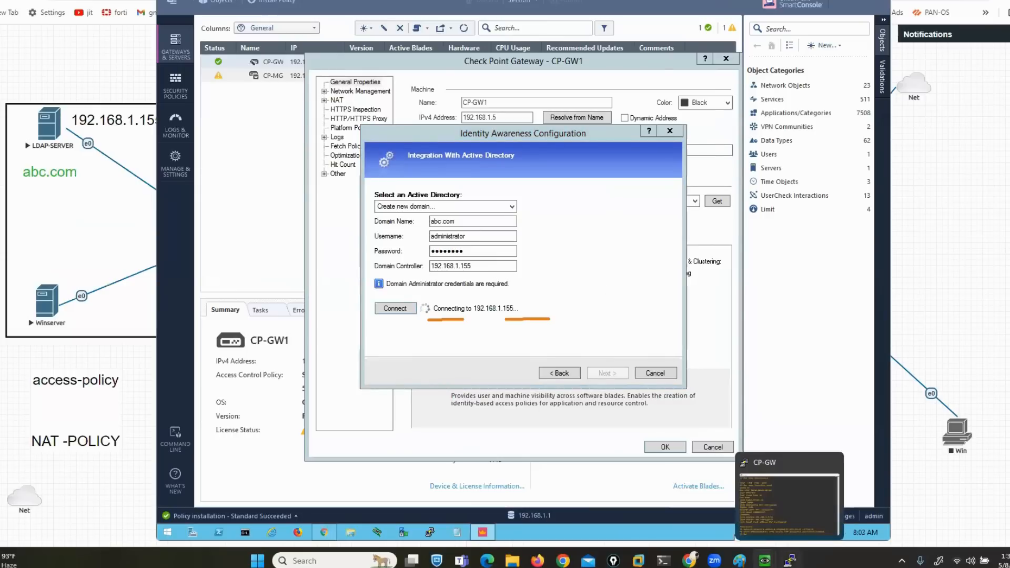
pyautogui.click(773, 497)
# Move the CP-GW terminal aside and watch the abc.com connection test fail again
pyautogui.moveTo(458, 157); pyautogui.dragTo(716, 67)
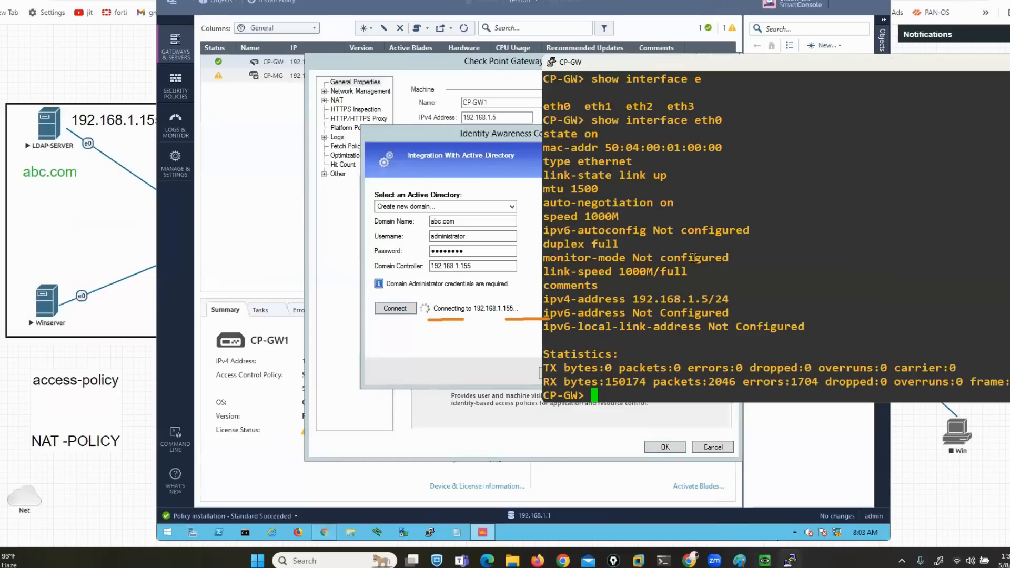
pyautogui.click(464, 148)
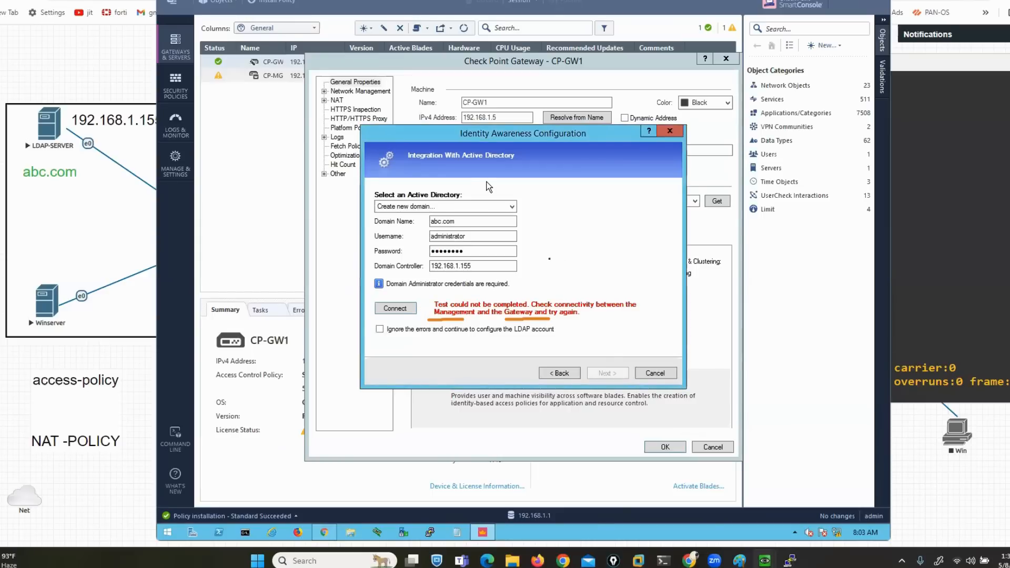
pyautogui.click(950, 328)
# Reboot the CP-GW gateway with the reboot command, confirming with y
pyautogui.write('rebo')
pyautogui.press('Tab')
pyautogui.press('Return')
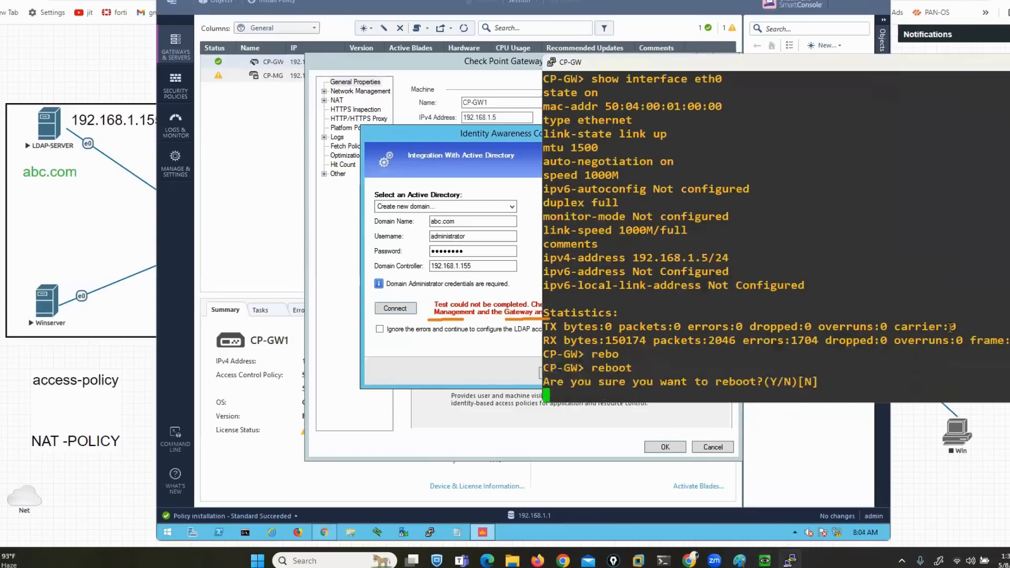
pyautogui.write('y')
pyautogui.press('Return')
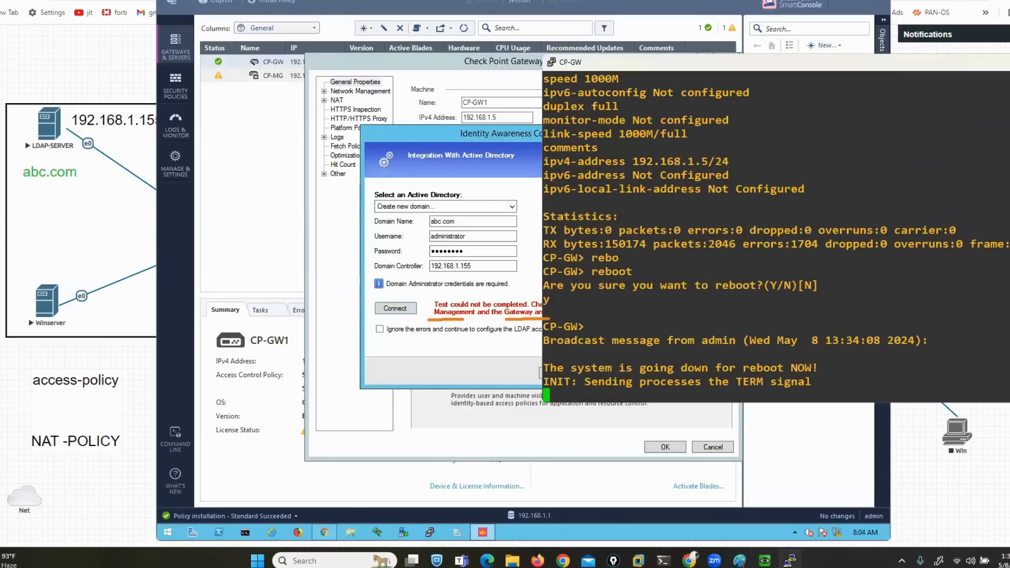
pyautogui.moveTo(790, 560)
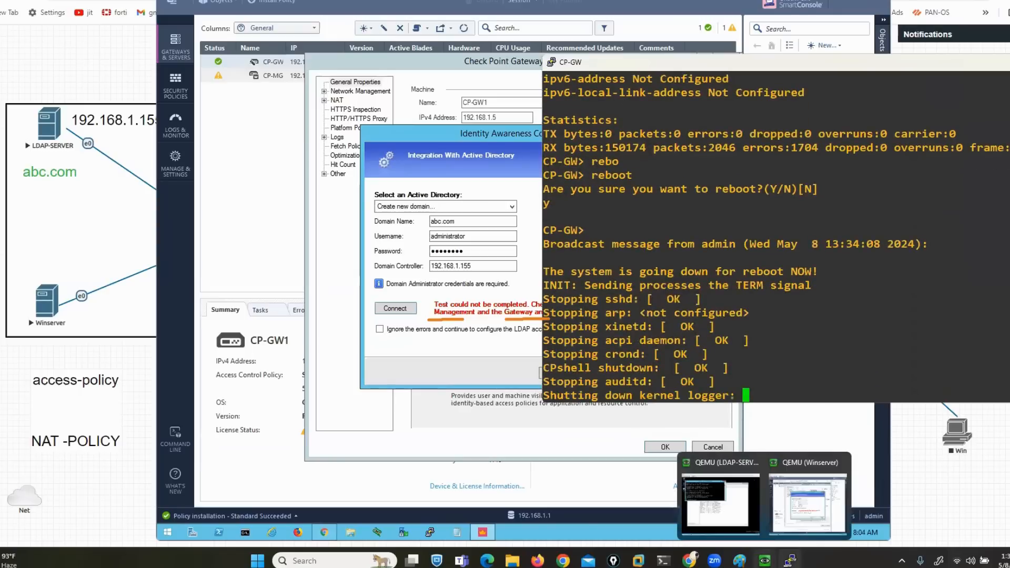
pyautogui.click(720, 500)
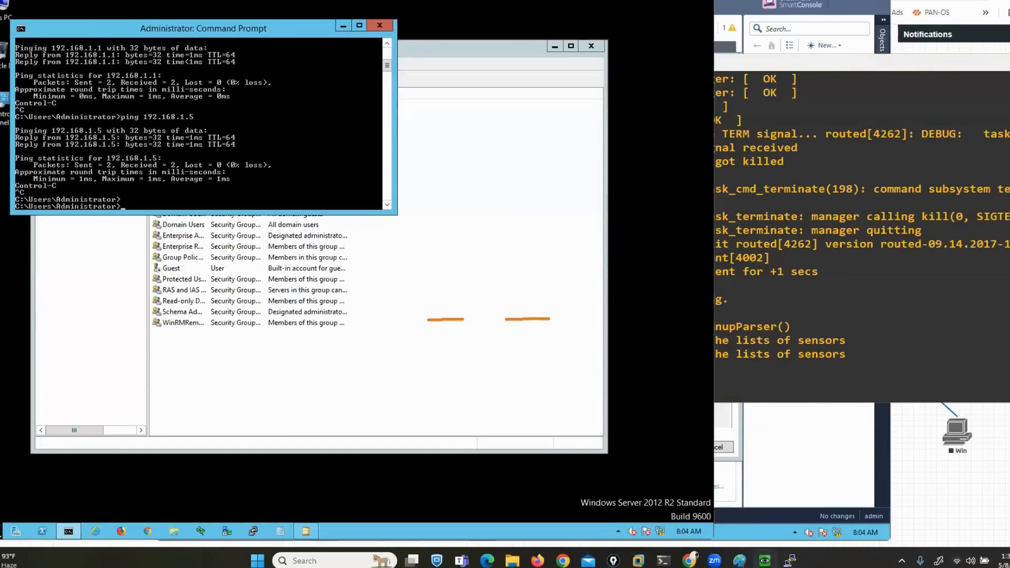
# Restart the Windows LDAP server immediately with shutdown -r -t 0
pyautogui.write('shutd')
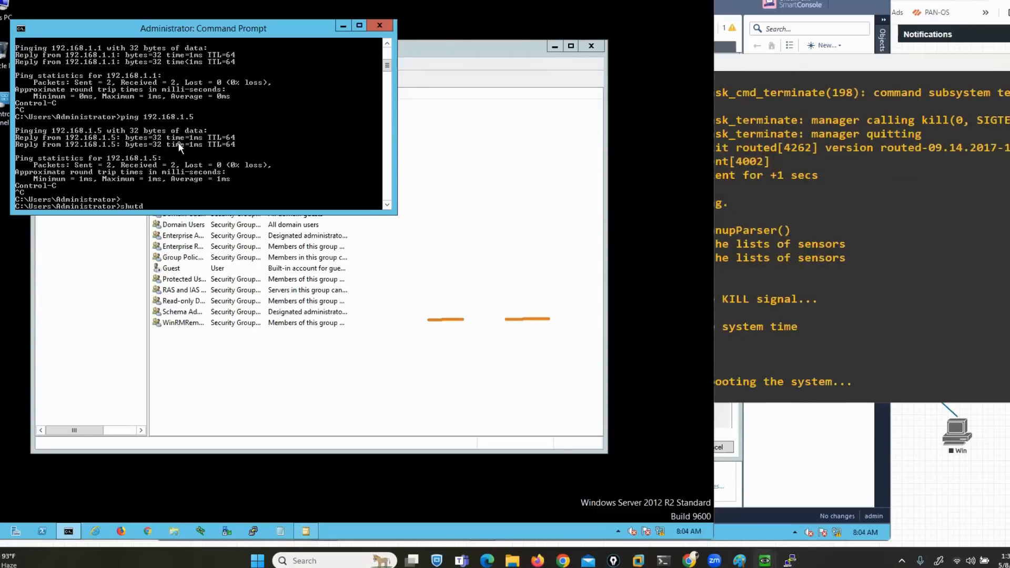
pyautogui.write('own -r -t 0')
pyautogui.press('Return')
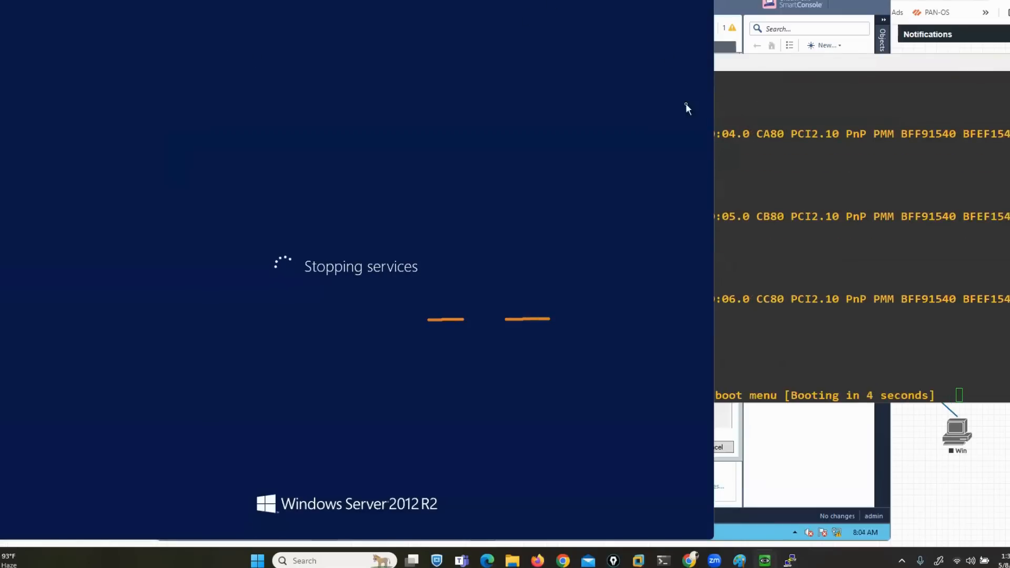
pyautogui.click(943, 483)
# Open the CP-MG node's console from the topology and log in as admin
pyautogui.rightClick(232, 123)
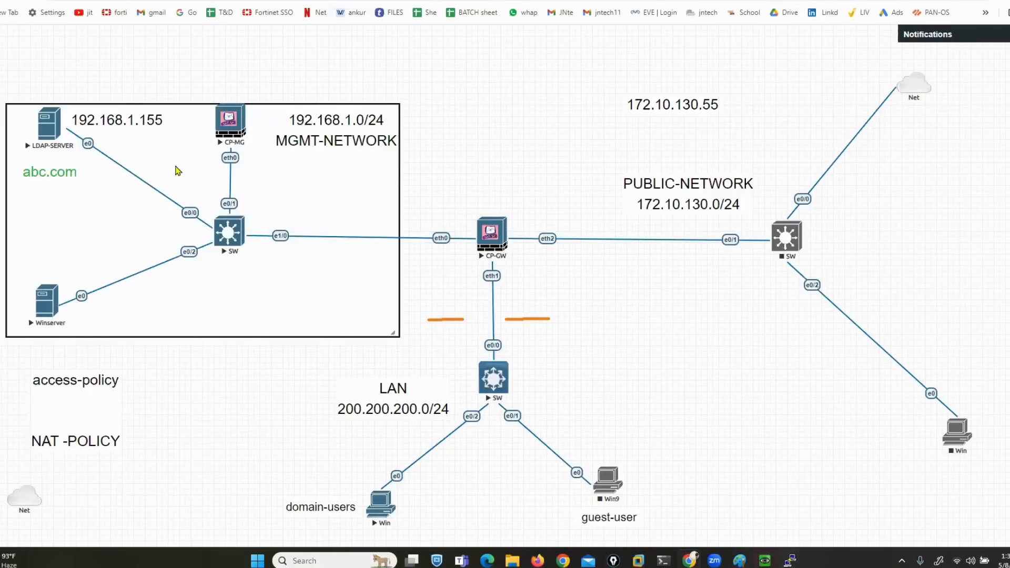
pyautogui.click(228, 128)
pyautogui.click(534, 85)
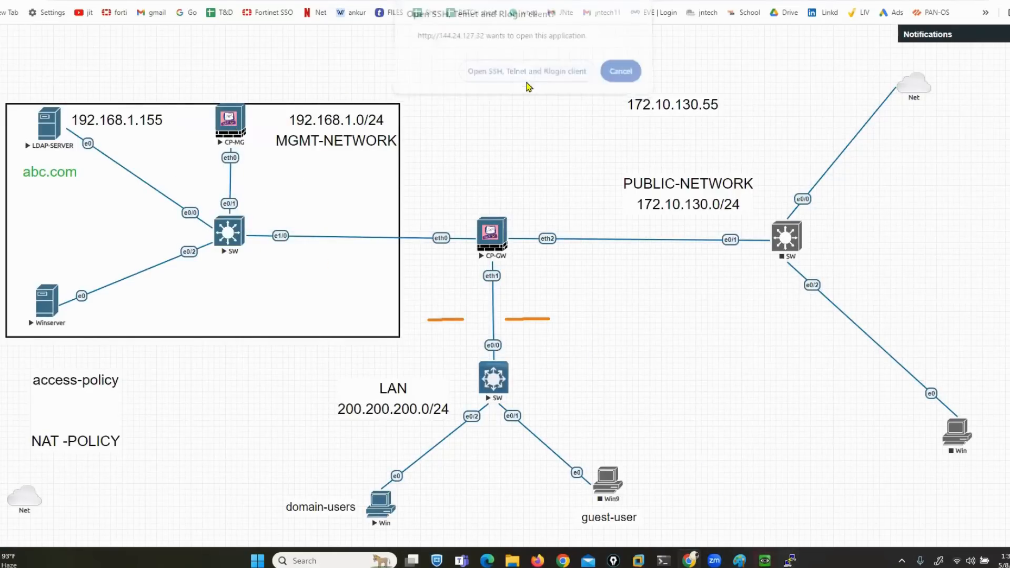
pyautogui.moveTo(415, 15); pyautogui.dragTo(702, 94)
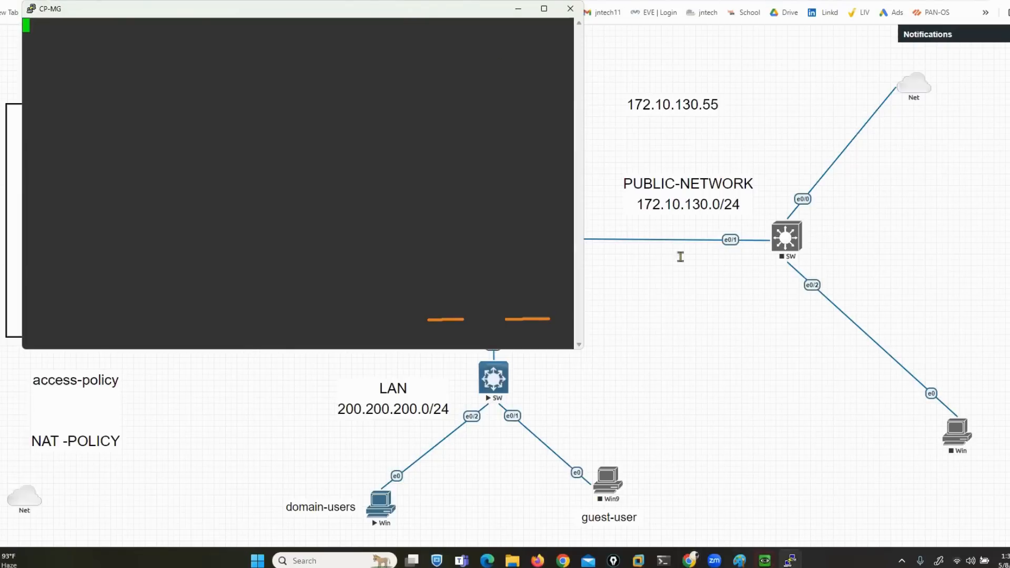
pyautogui.write('admin')
pyautogui.press('Return')
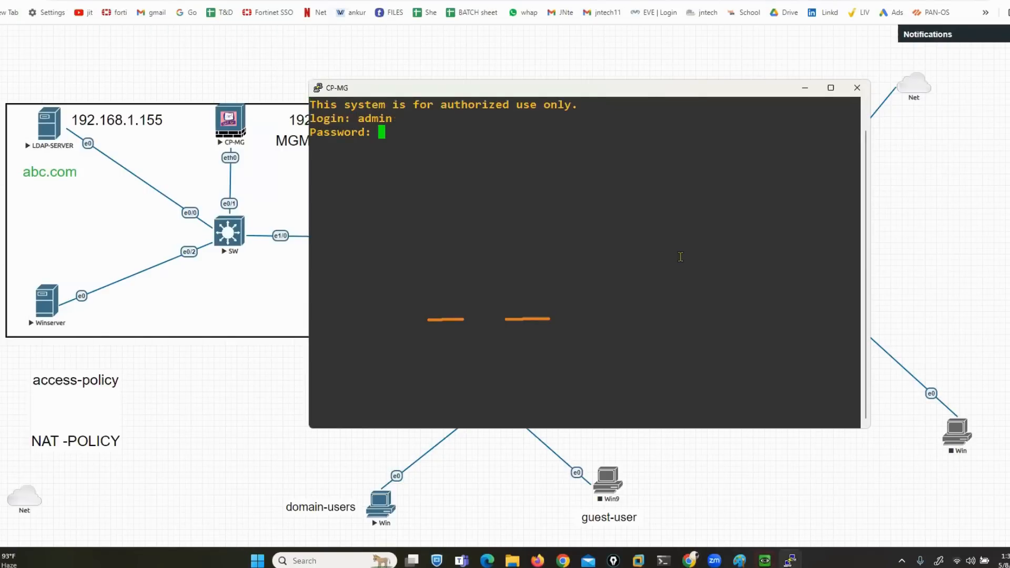
pyautogui.press('Return')
# Reboot the CP-MG management server, confirming with y
pyautogui.write('rebo')
pyautogui.press('Tab')
pyautogui.press('Return')
pyautogui.write('y')
pyautogui.press('Return')
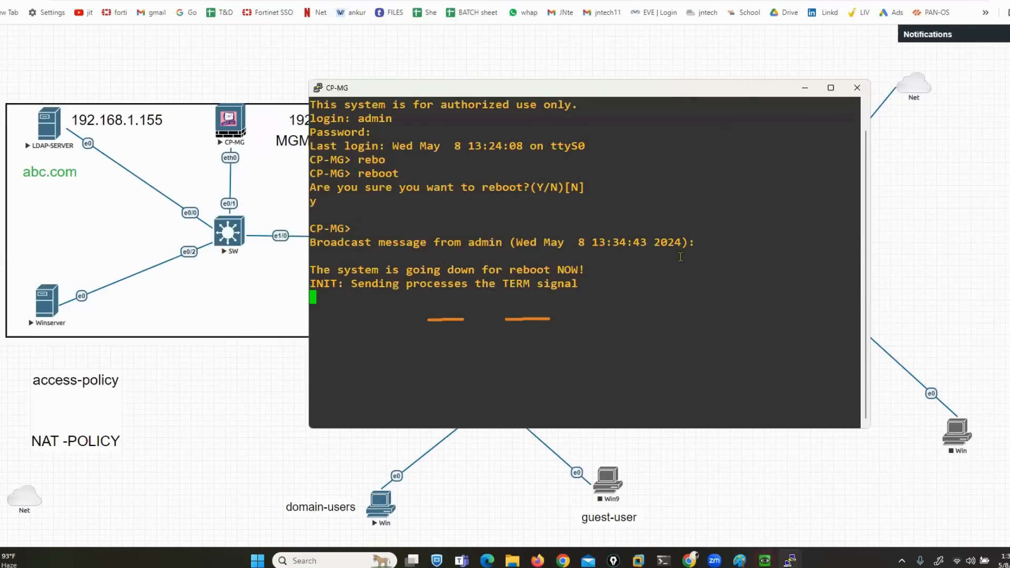
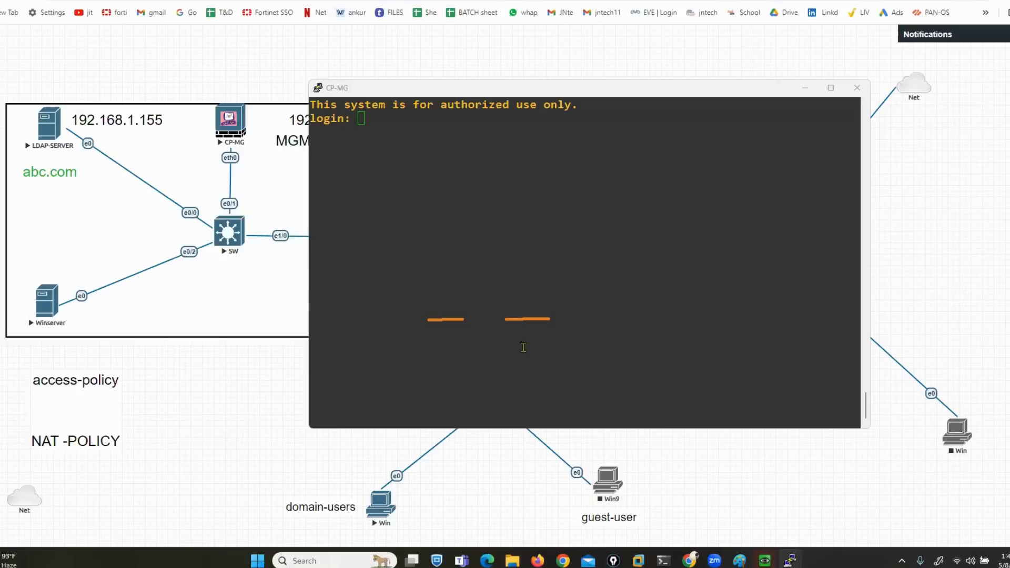
# Switch to the Winserver VM and dismiss SmartConsole's lost-connection error
pyautogui.moveTo(790, 560)
pyautogui.click(810, 499)
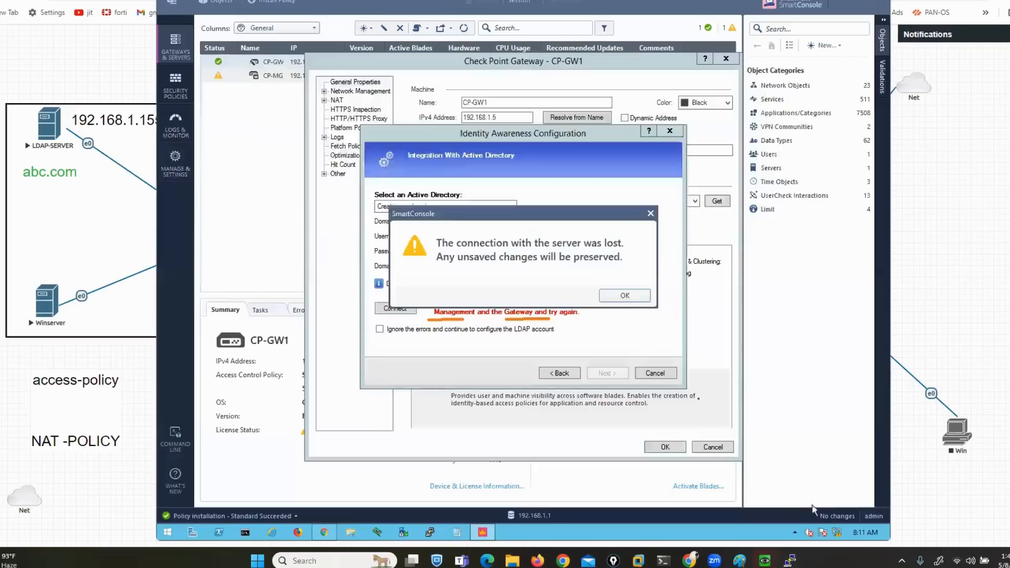
pyautogui.click(624, 297)
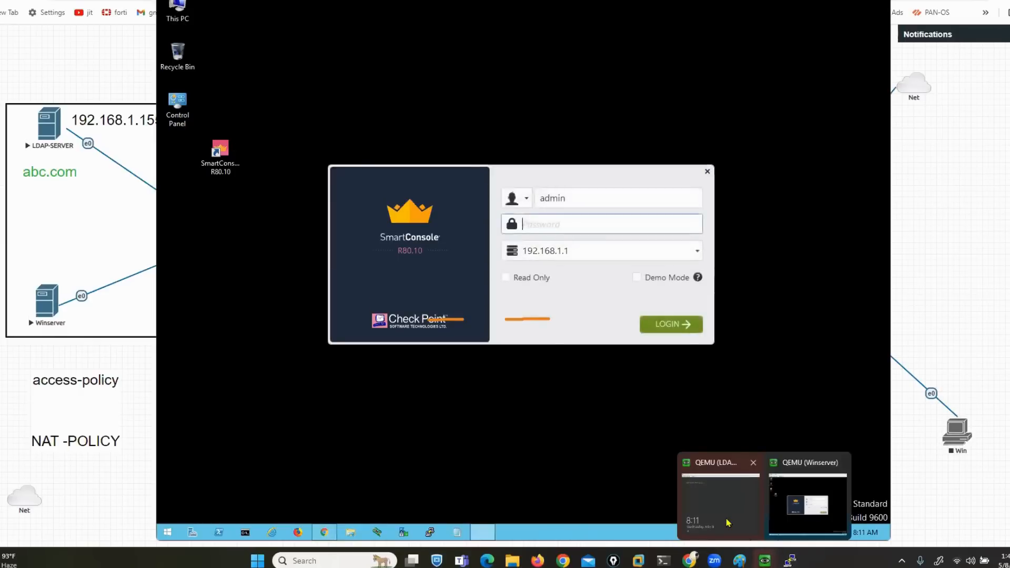
# Sign back in to the domain controller as administrator, then dismiss the SmartConsole crash error on Winserver
pyautogui.hotkey('ctrl', 'alt', 'Delete')
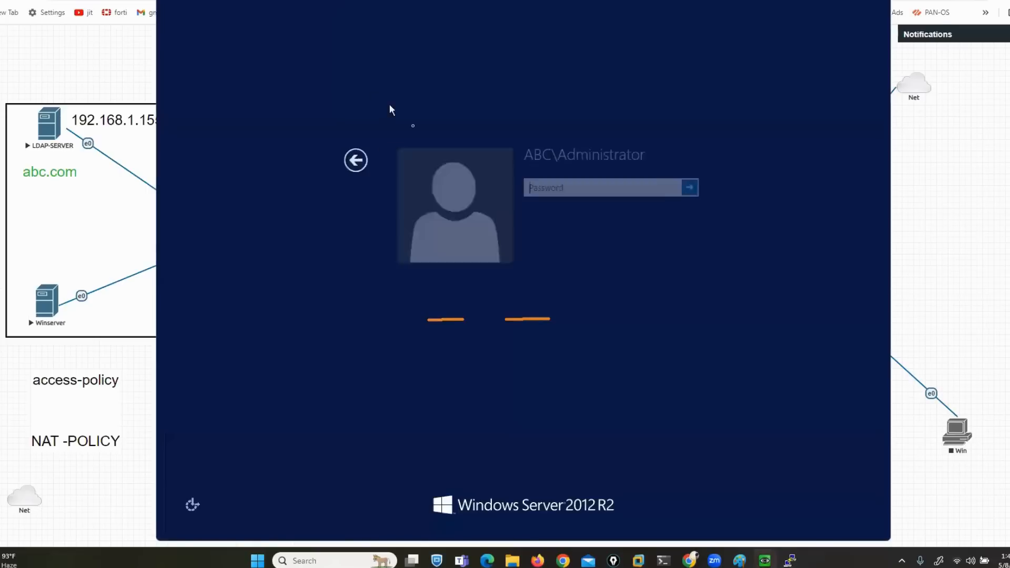
pyautogui.press('capslock')
pyautogui.write('********')
pyautogui.press('BackSpace')
pyautogui.press('BackSpace')
pyautogui.press('BackSpace')
pyautogui.press('BackSpace')
pyautogui.press('BackSpace')
pyautogui.press('BackSpace')
pyautogui.press('BackSpace')
pyautogui.press('BackSpace')
pyautogui.write('********')
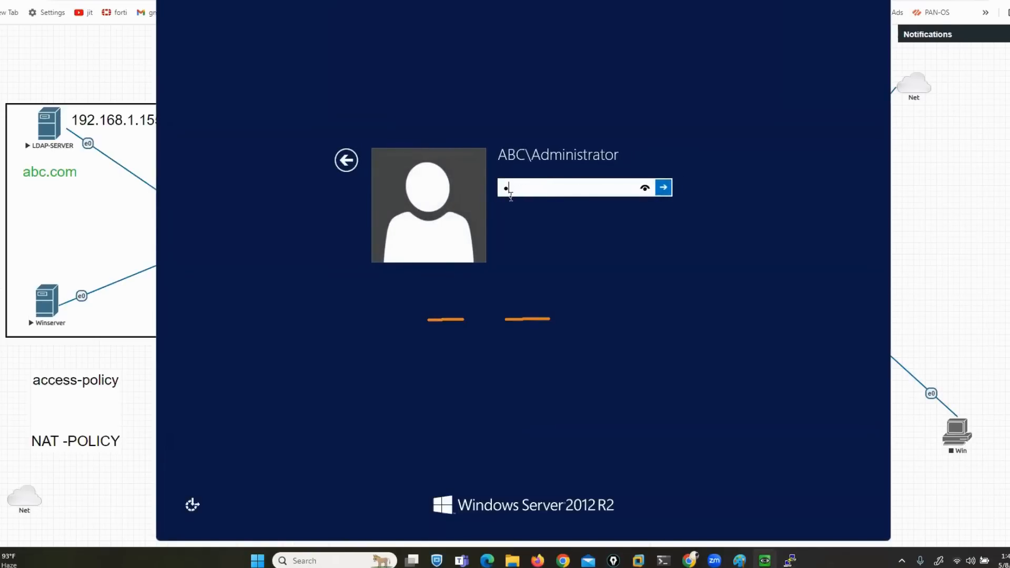
pyautogui.press('Return')
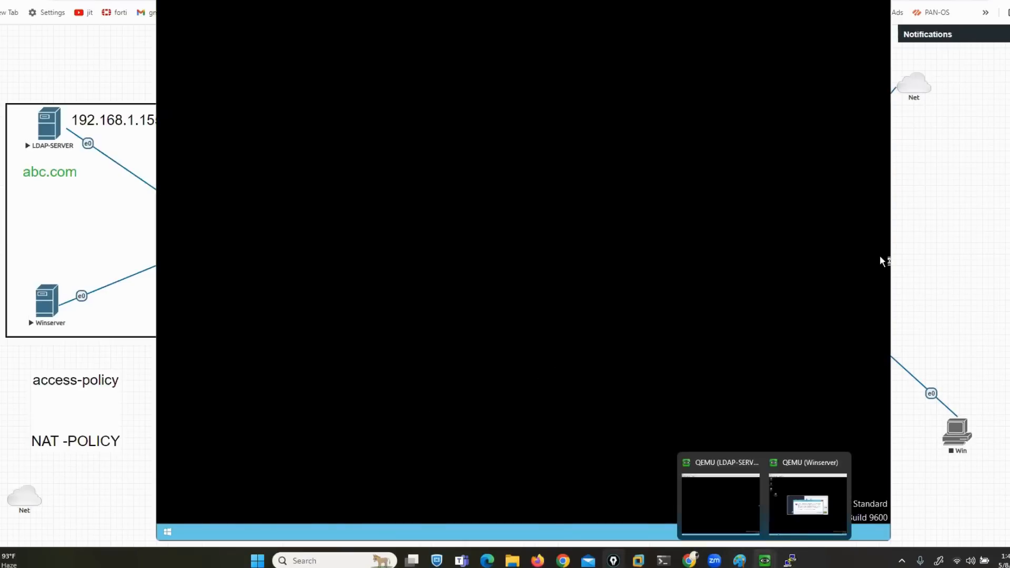
pyautogui.click(809, 519)
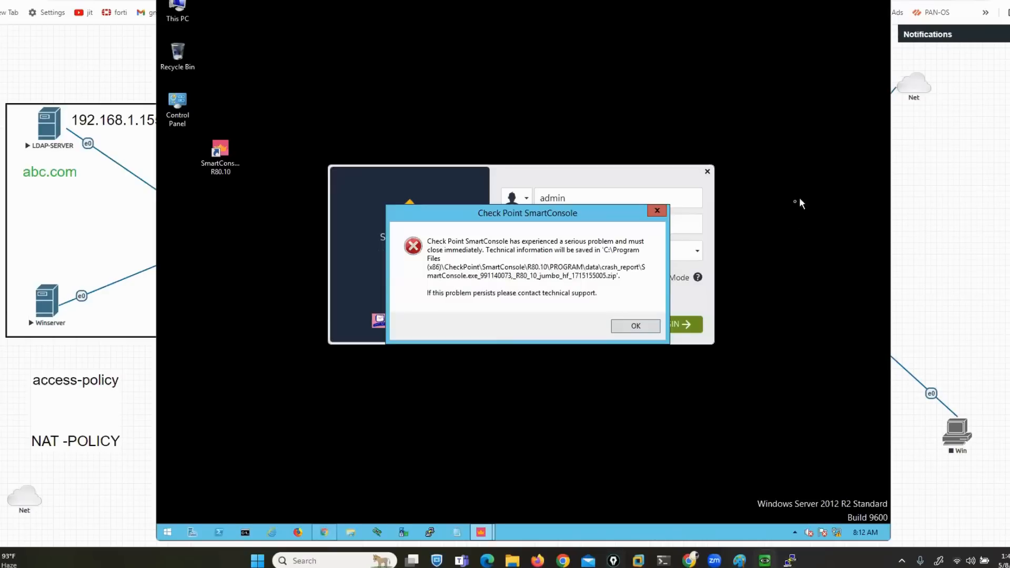
pyautogui.click(637, 327)
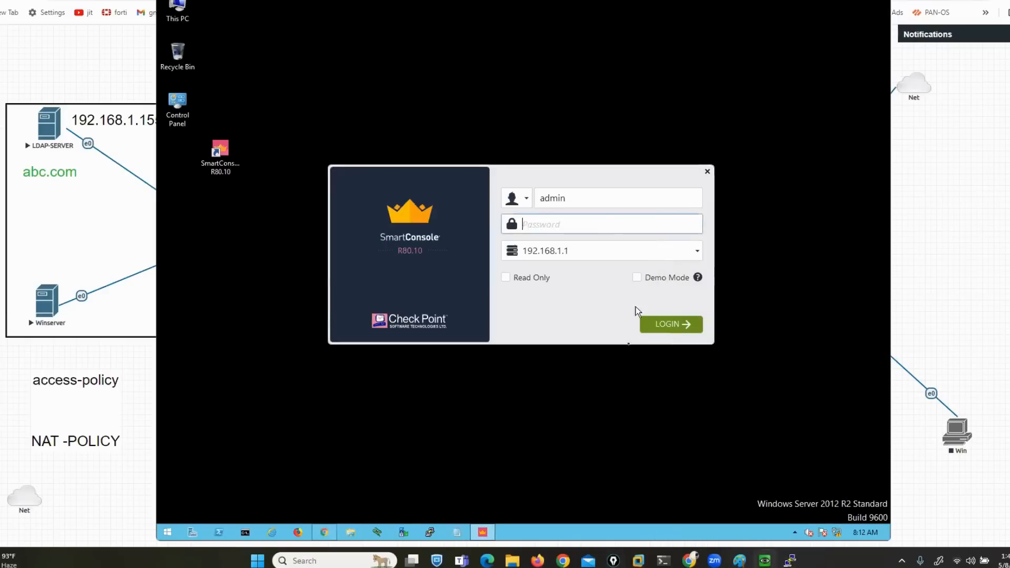
# Open Chrome and browse to the gateway at 192.168.1.5, bypassing the certificate warning
pyautogui.click(324, 532)
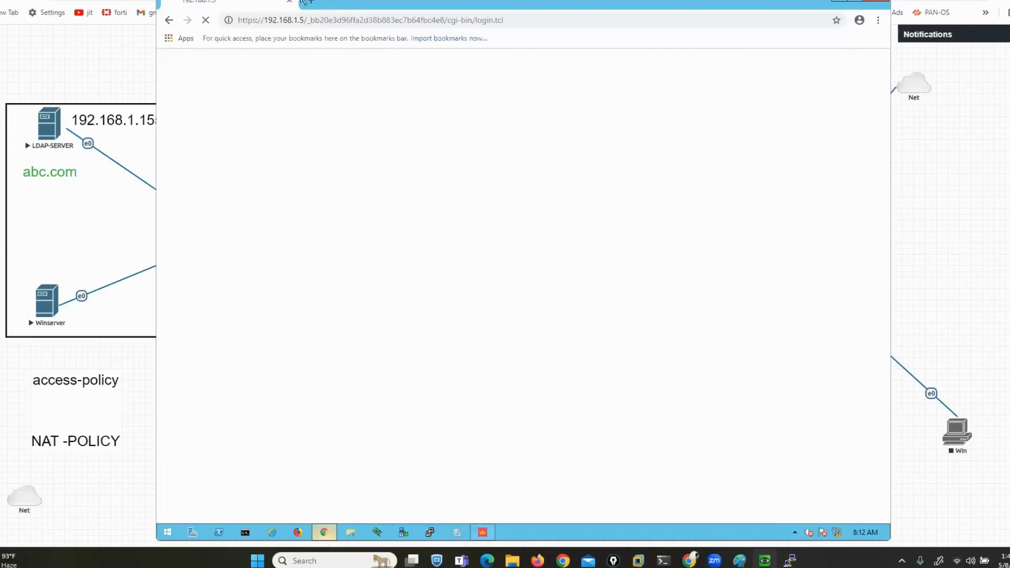
pyautogui.click(317, 5)
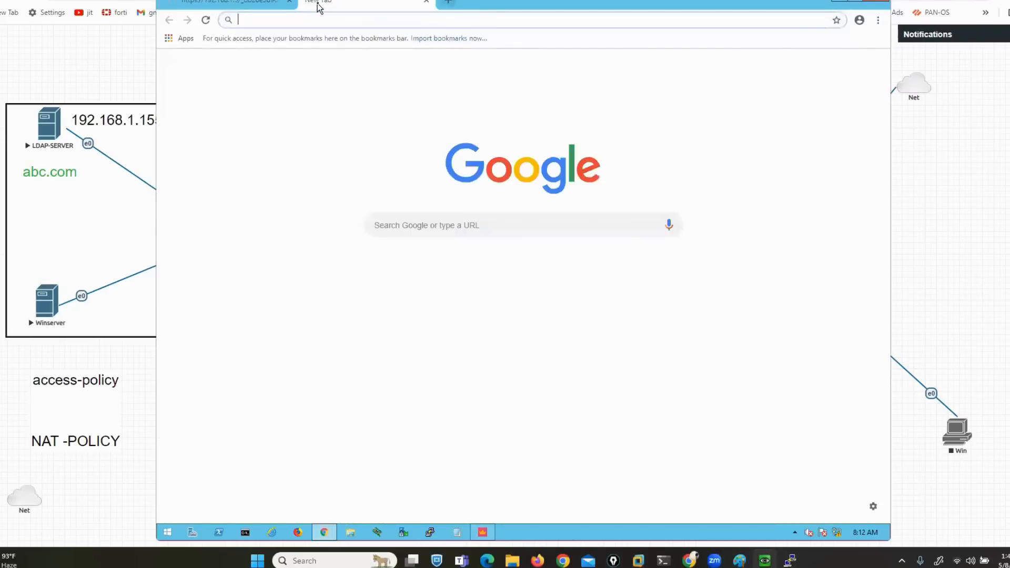
pyautogui.write('192.168.1.')
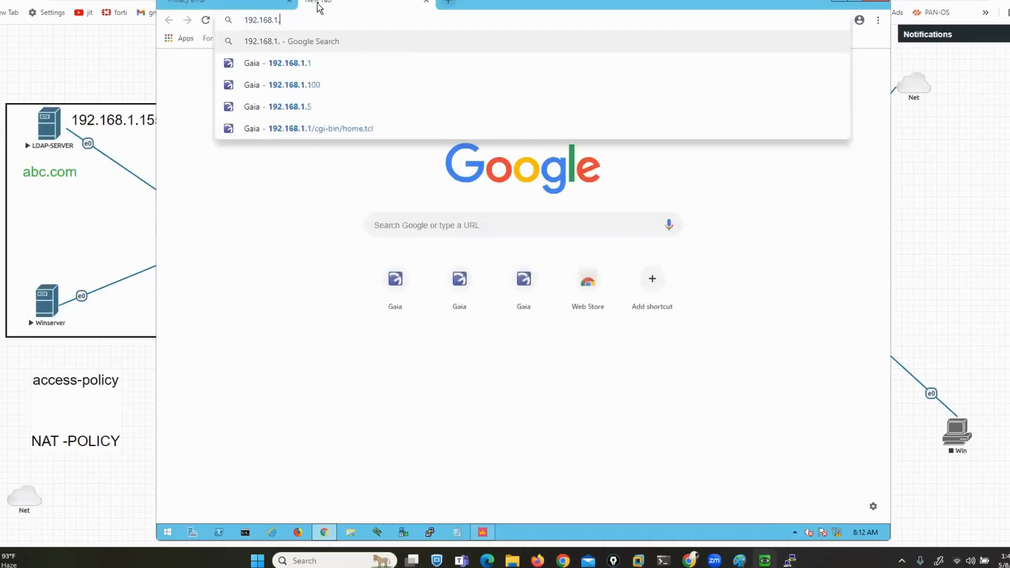
pyautogui.write('5')
pyautogui.press('Return')
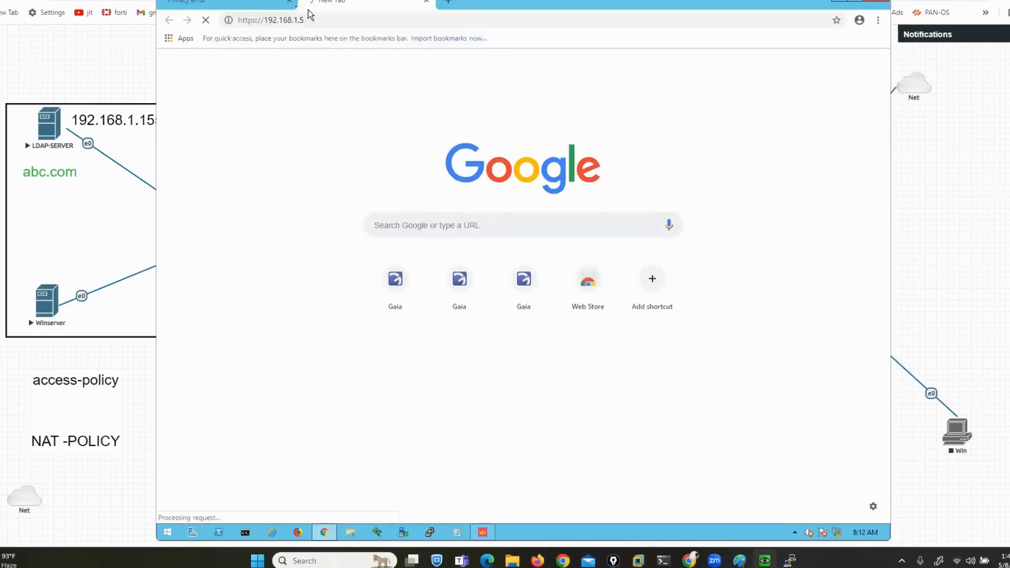
pyautogui.click(290, 3)
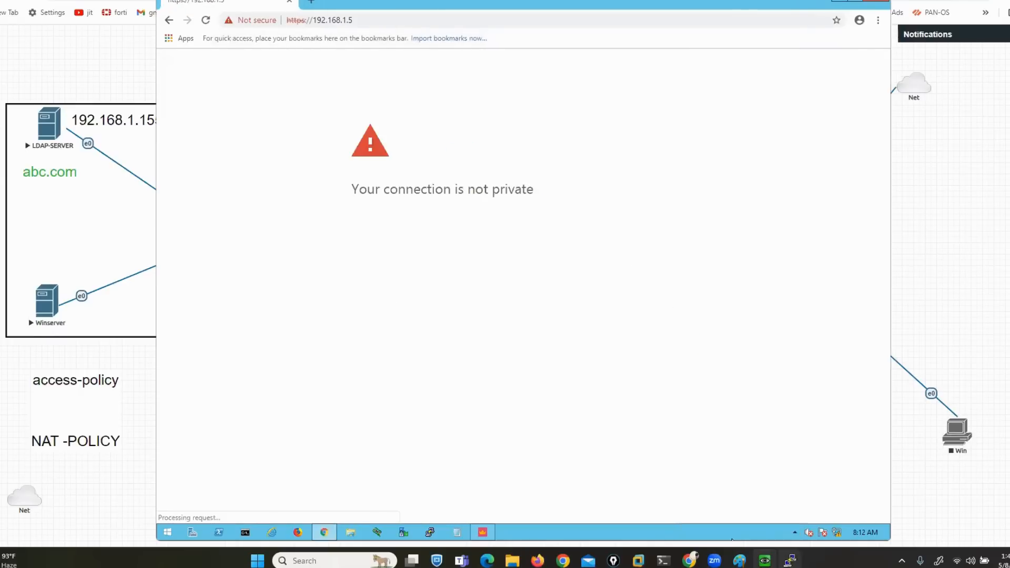
pyautogui.moveTo(790, 561)
pyautogui.click(380, 347)
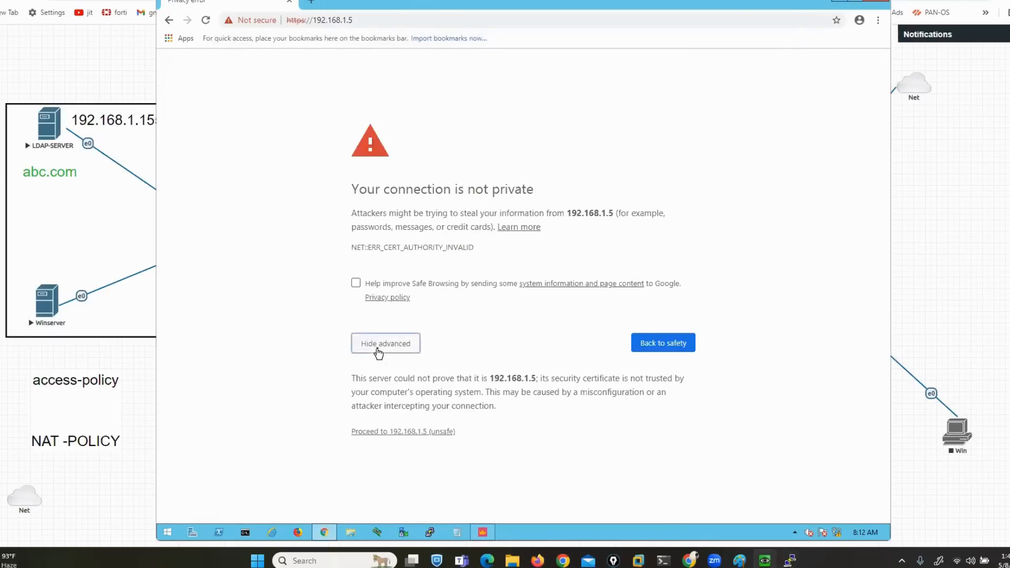
pyautogui.click(420, 432)
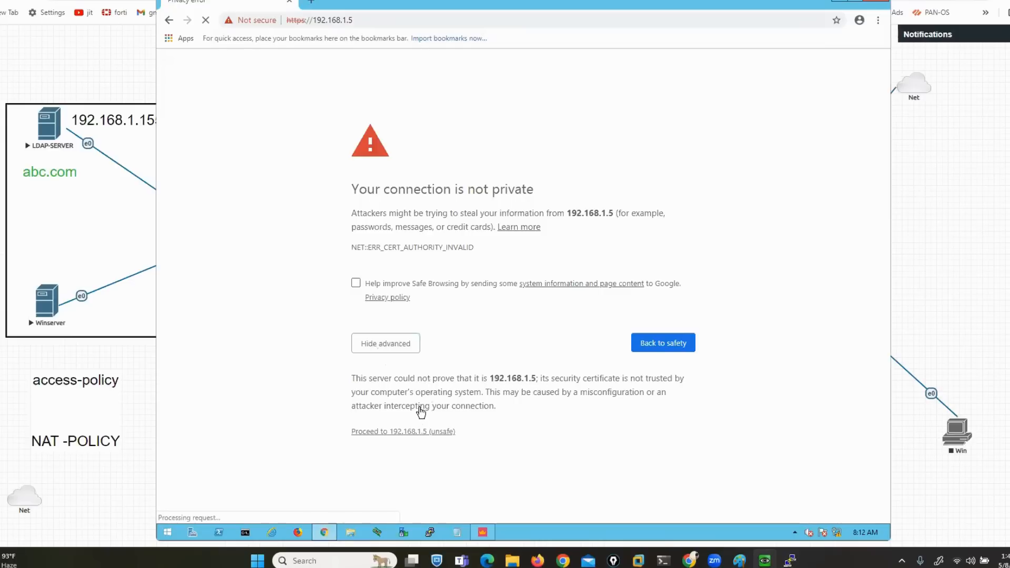
# Log in to Gaia Portal as admin and view the Network Interfaces page
pyautogui.write('ad')
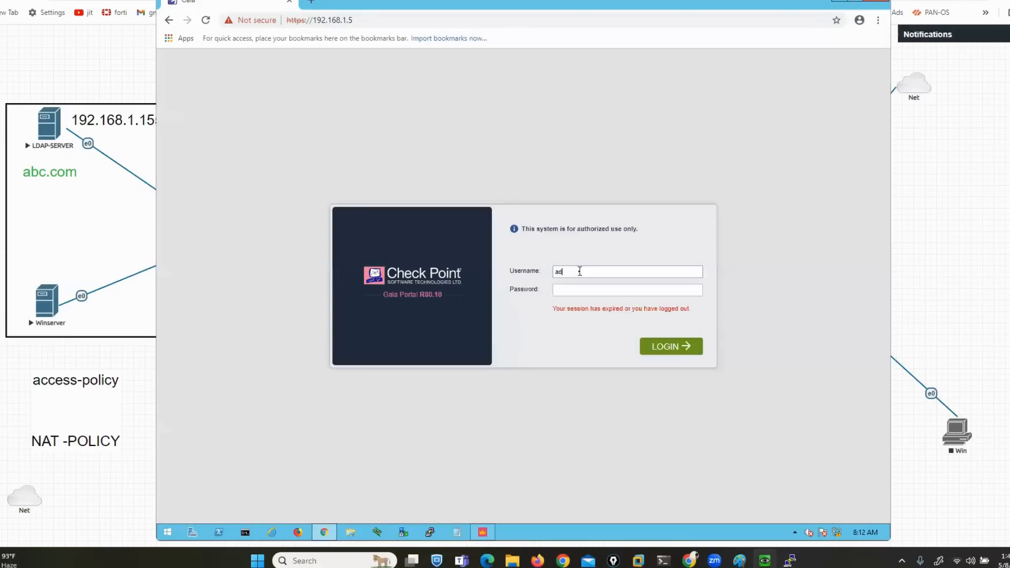
pyautogui.write('midmin')
pyautogui.press('Return')
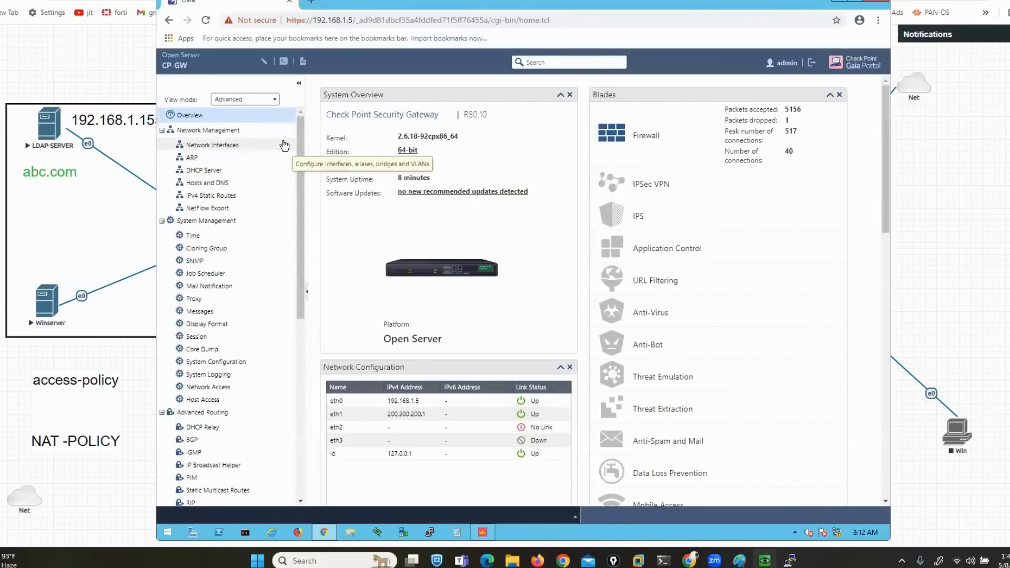
pyautogui.click(237, 146)
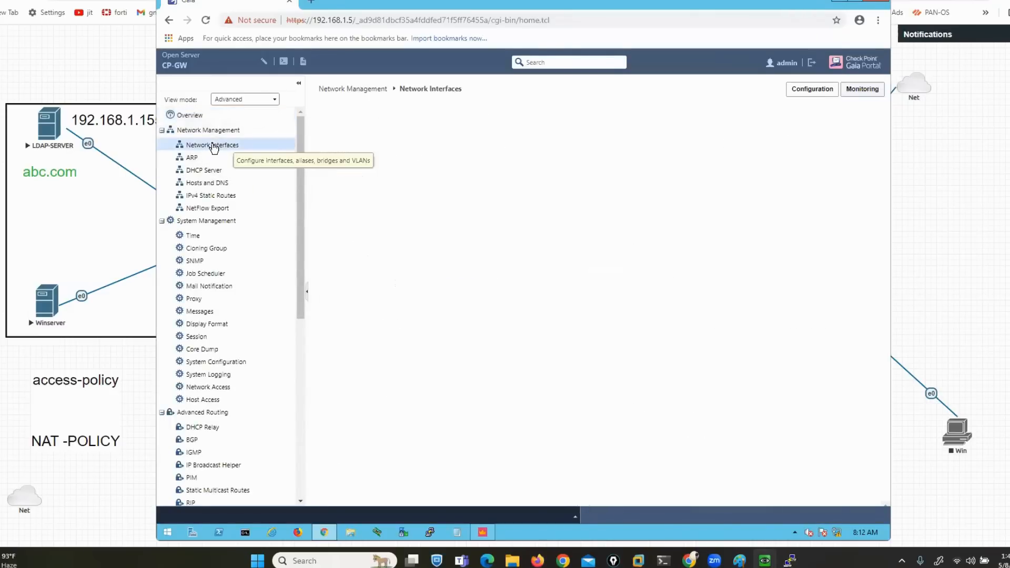
# Log in to SmartConsole on management server 192.168.1.1 and minimize the Gaia Portal browser
pyautogui.click(483, 532)
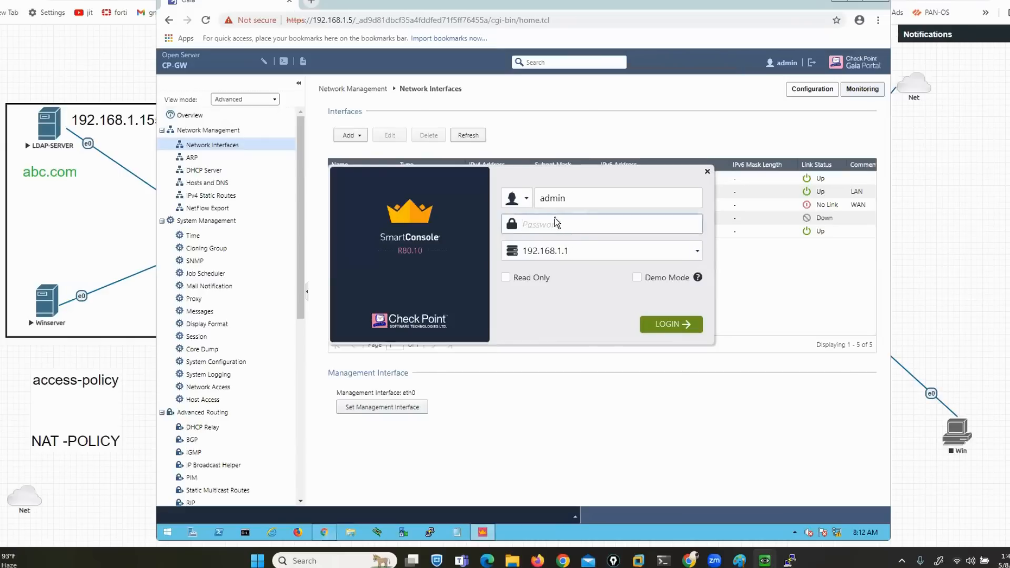
pyautogui.write('admin12')
pyautogui.click(682, 328)
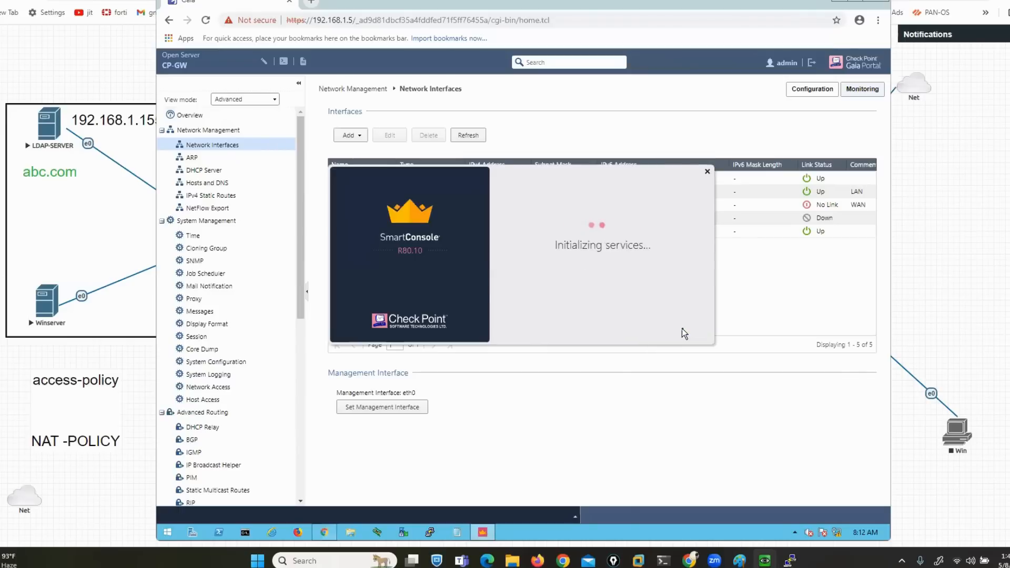
pyautogui.click(842, 2)
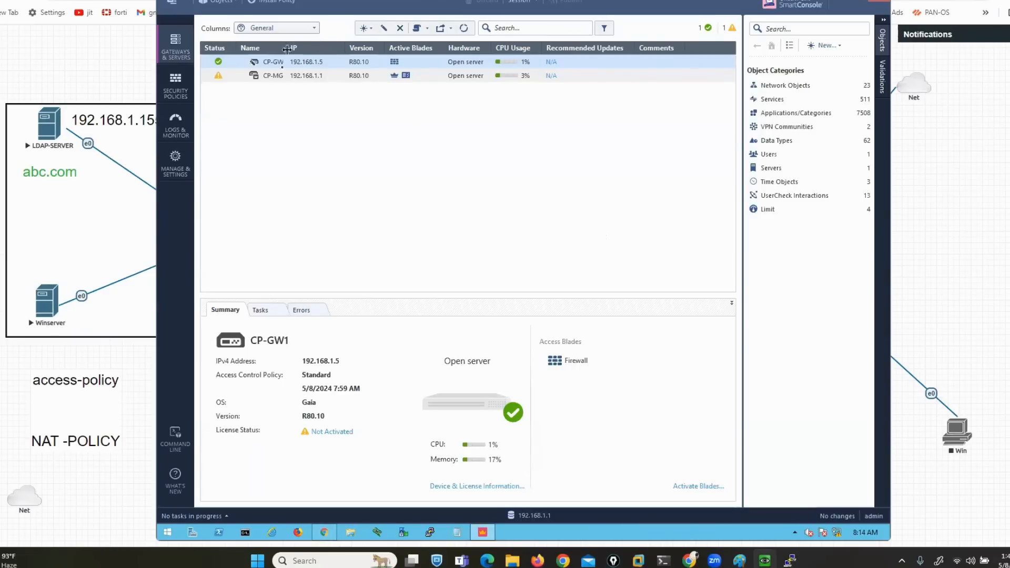
# Edit CP-GW1 and enable the Identity Awareness blade with AD Query and browser-based authentication
pyautogui.rightClick(304, 67)
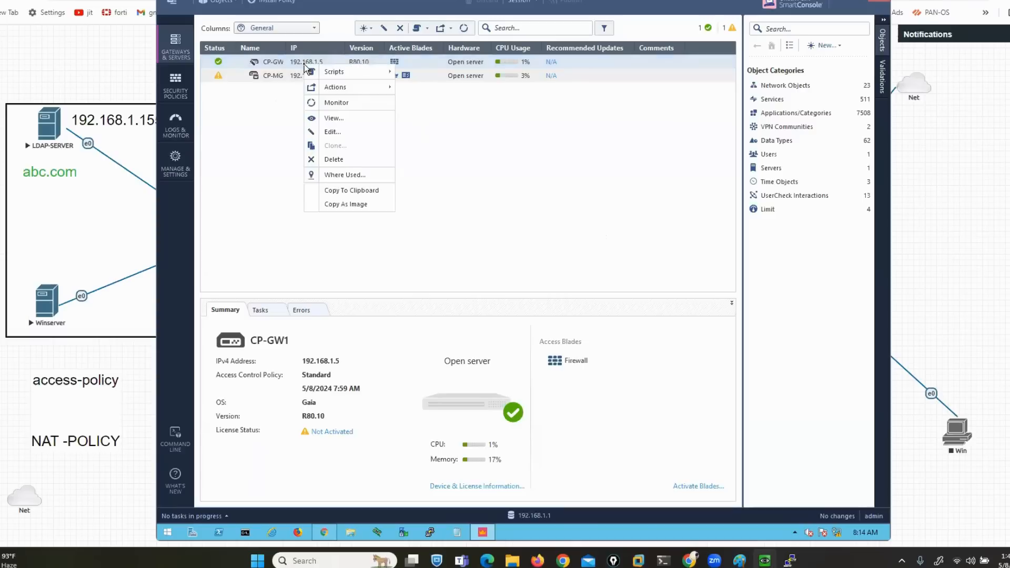
pyautogui.click(329, 133)
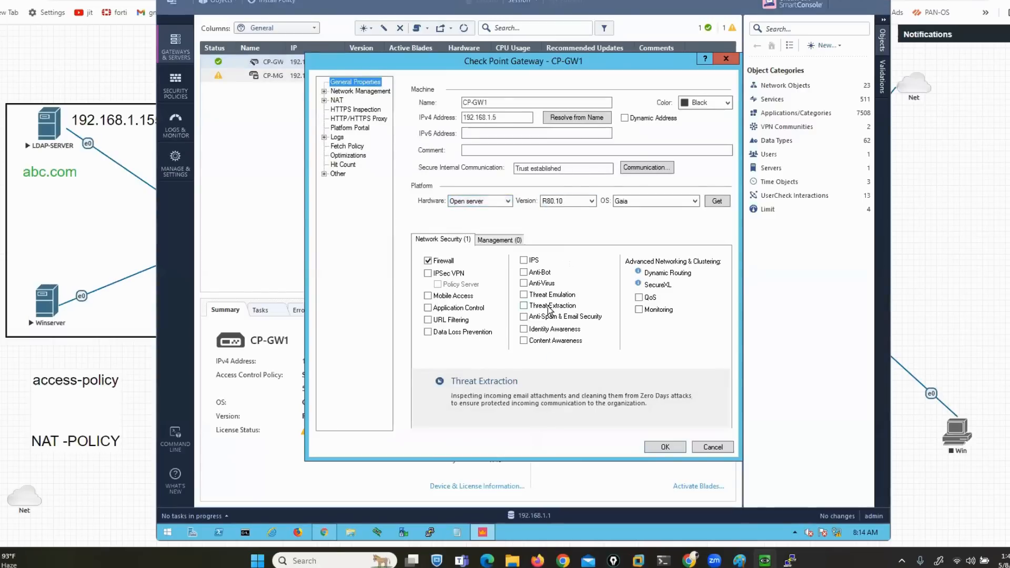
pyautogui.click(524, 330)
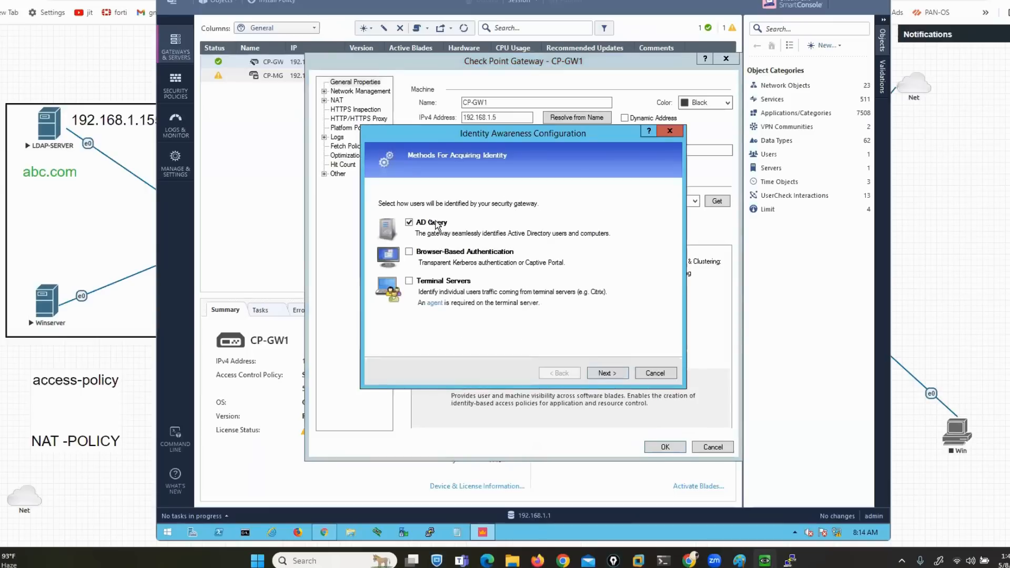
pyautogui.click(410, 252)
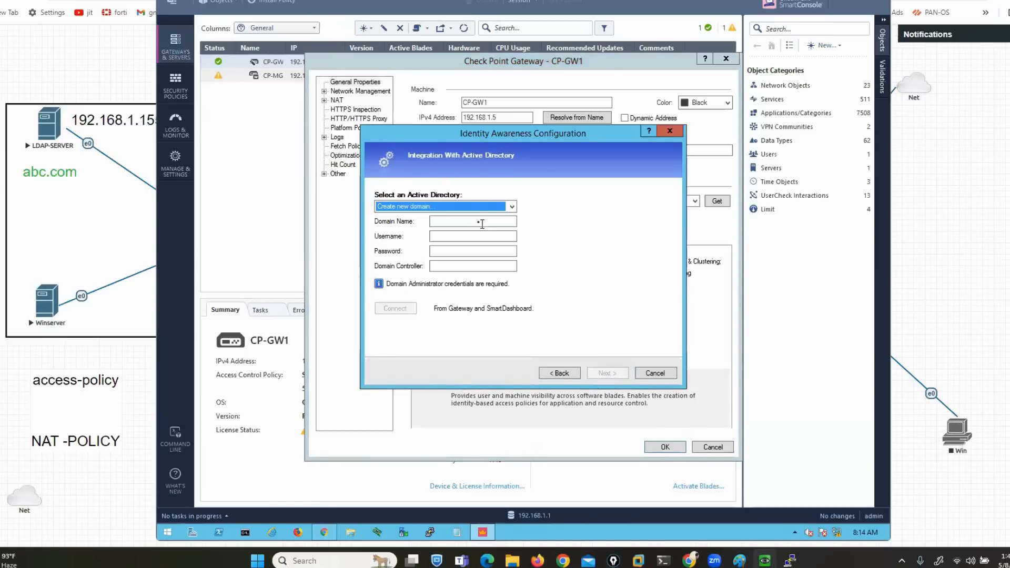
# Enter domain abc.com, user administrator, its password and controller 192.168.1.155, then test the connection
pyautogui.click(461, 223)
pyautogui.write('abc.com')
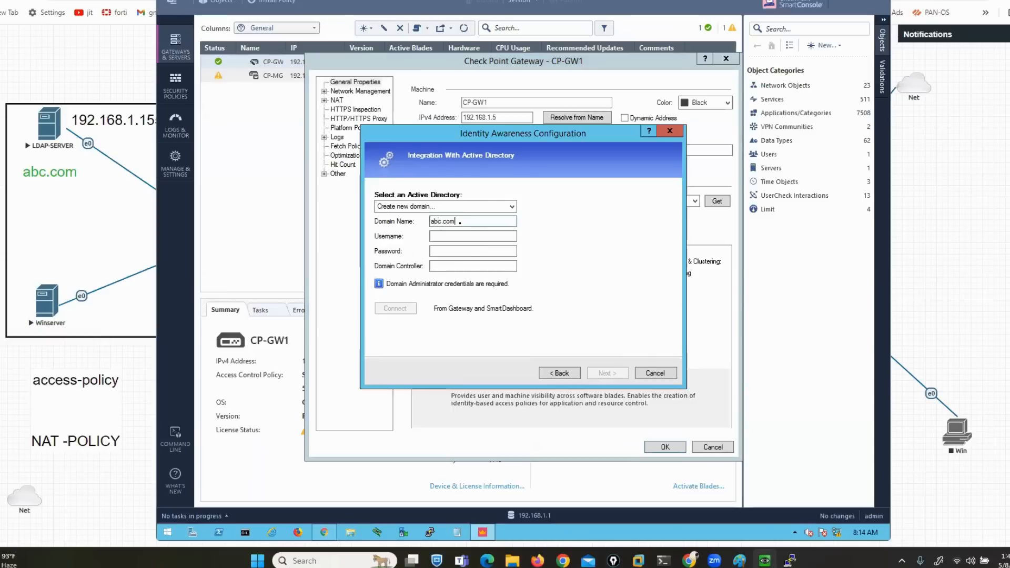
pyautogui.press('Tab')
pyautogui.write('administrator')
pyautogui.press('Tab')
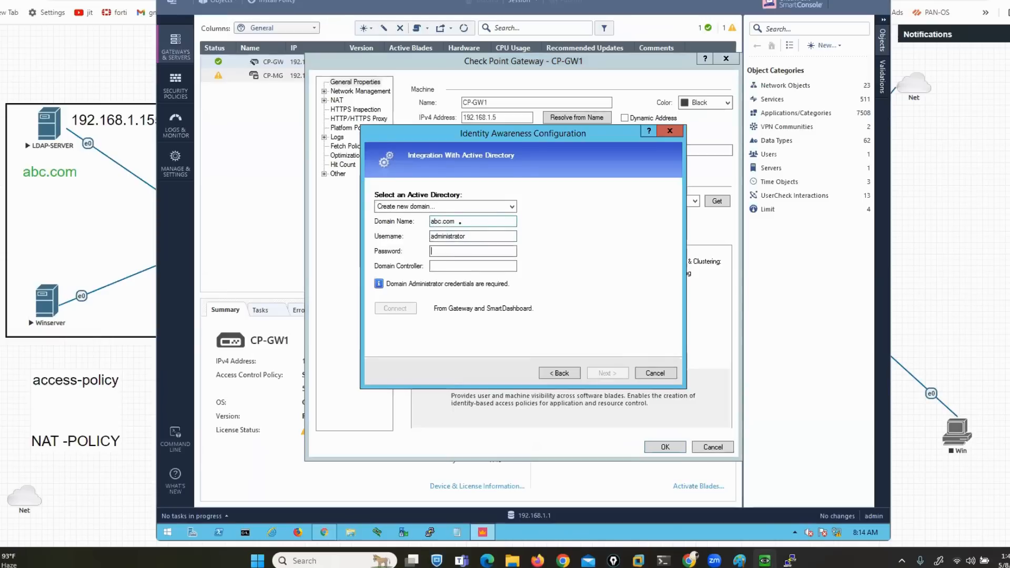
pyautogui.write('********')
pyautogui.press('Tab')
pyautogui.write('ad')
pyautogui.press('BackSpace')
pyautogui.press('BackSpace')
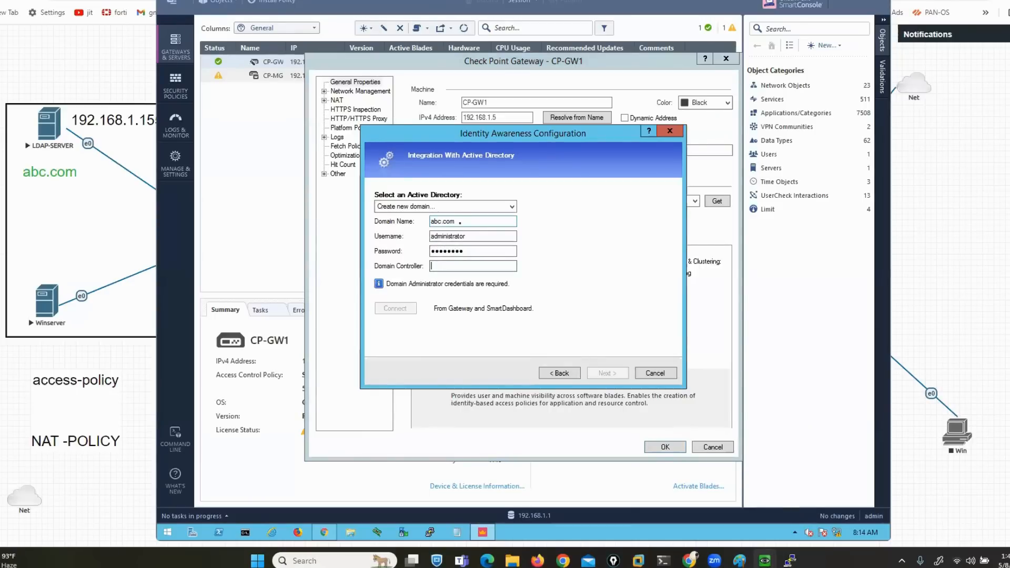
pyautogui.write('192.168.1.155')
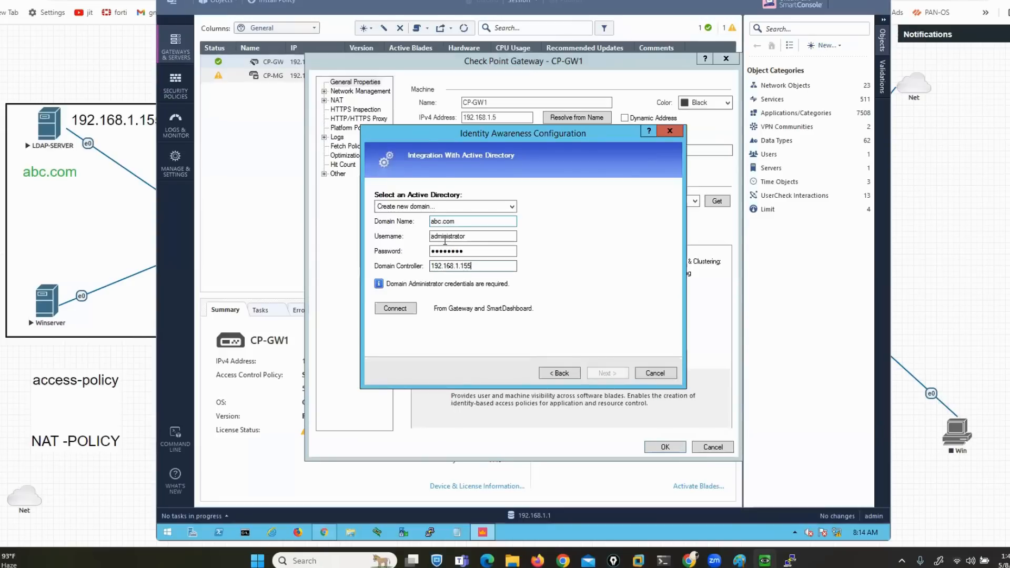
pyautogui.click(415, 311)
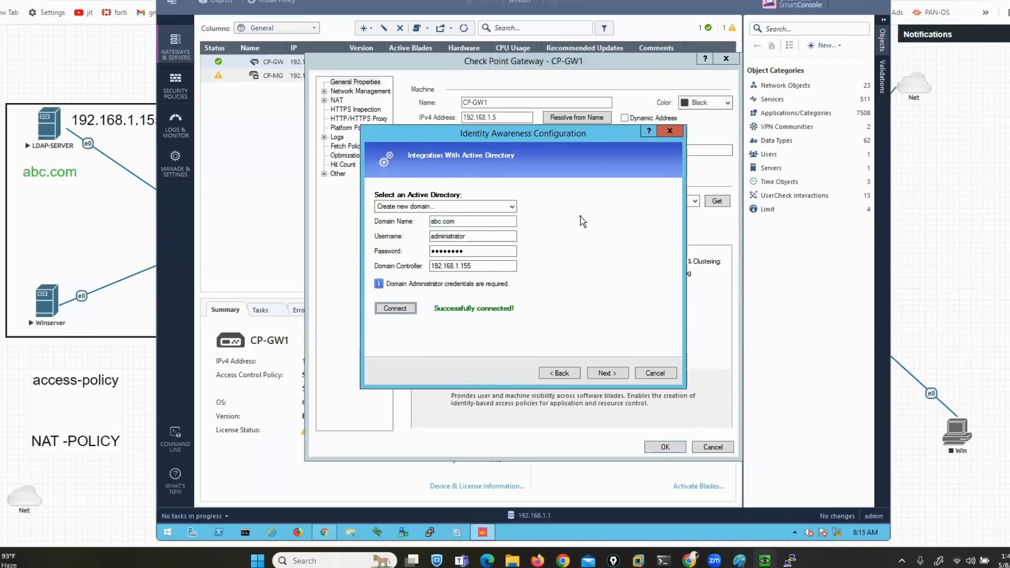
# Finish the Identity Awareness wizard and save CP-GW1, accepting the missing-interfaces warning
pyautogui.click(607, 374)
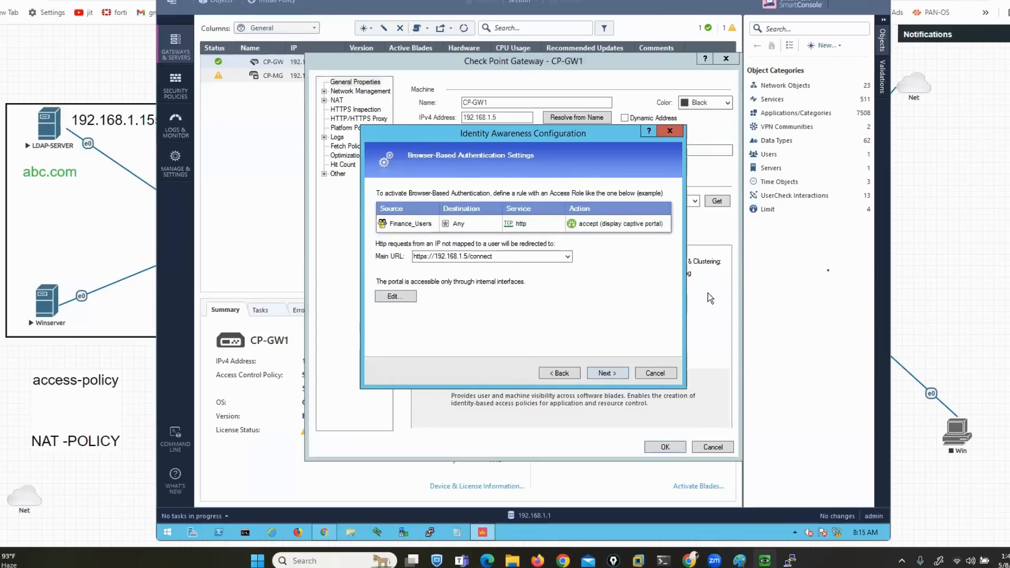
pyautogui.moveTo(552, 142)
pyautogui.mouseDown()
pyautogui.moveTo(479, 143)
pyautogui.moveTo(343, 263)
pyautogui.moveTo(336, 315)
pyautogui.moveTo(678, 313)
pyautogui.moveTo(699, 200)
pyautogui.moveTo(570, 138)
pyautogui.moveTo(515, 142)
pyautogui.mouseUp()
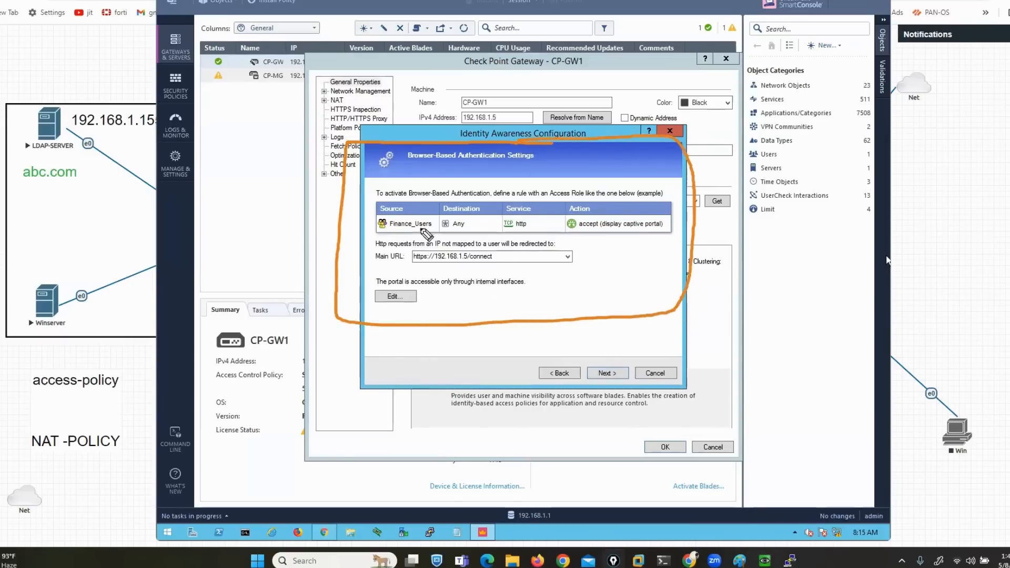
pyautogui.press('Escape')
pyautogui.press('Escape')
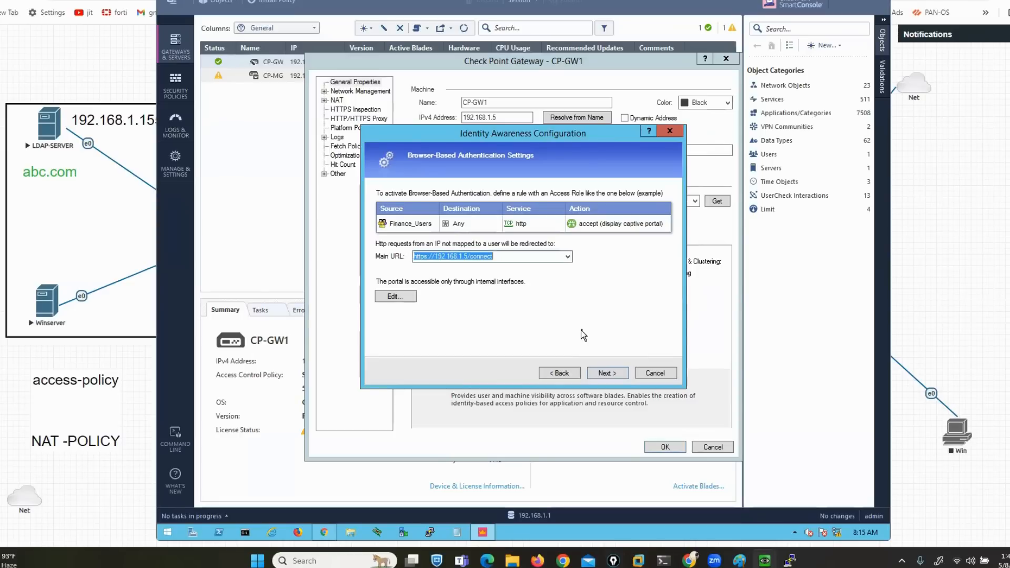
pyautogui.click(599, 373)
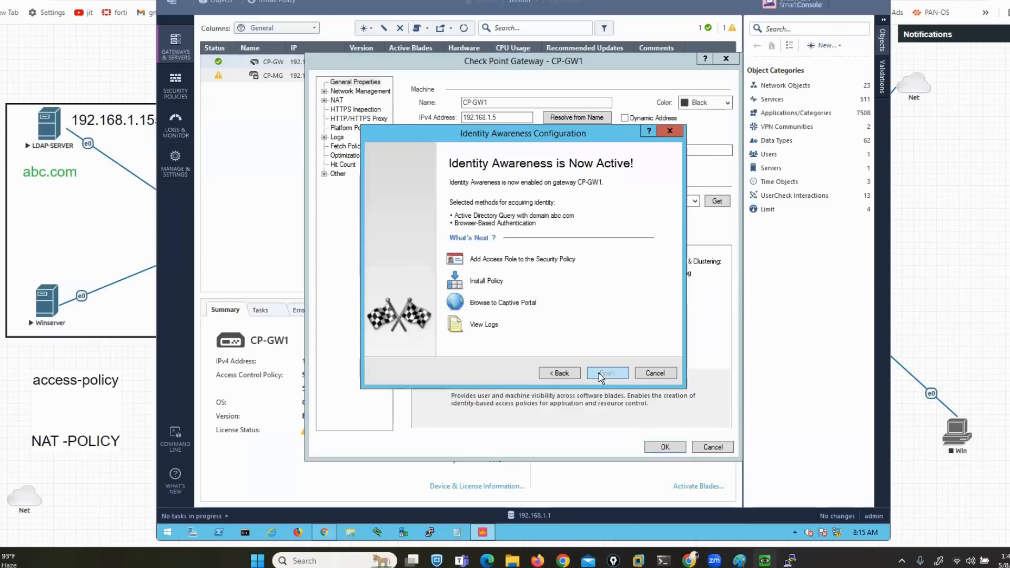
pyautogui.click(599, 373)
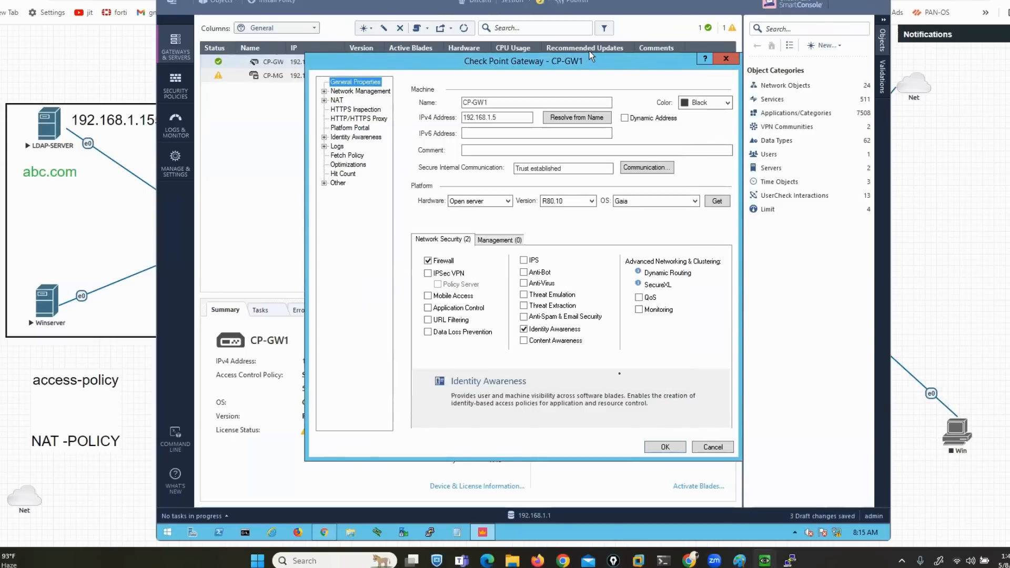
pyautogui.click(663, 448)
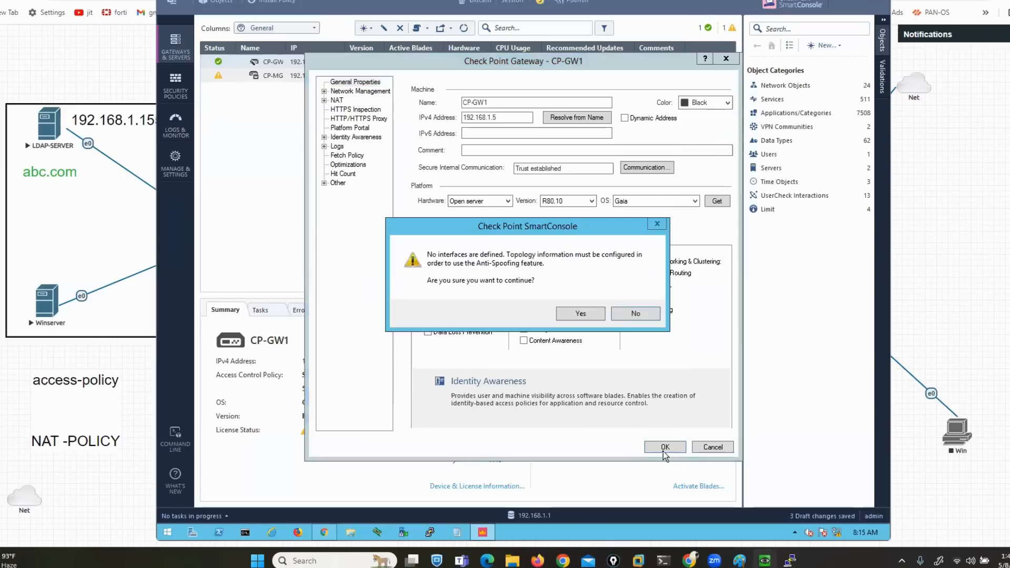
pyautogui.click(577, 316)
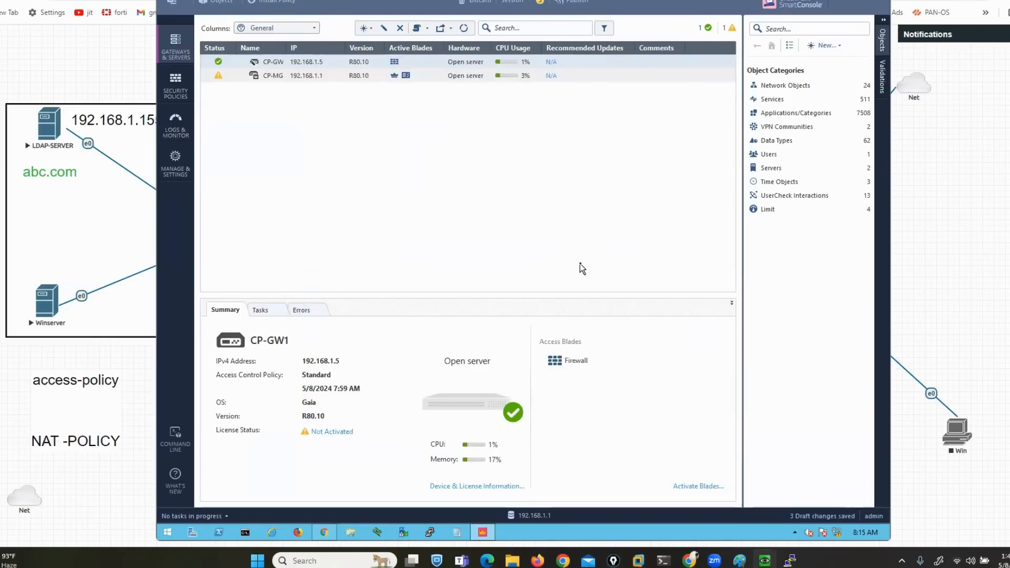
# Publish the draft changes and install the Standard policy on CP-GW1
pyautogui.hotkey('ctrl', 's')
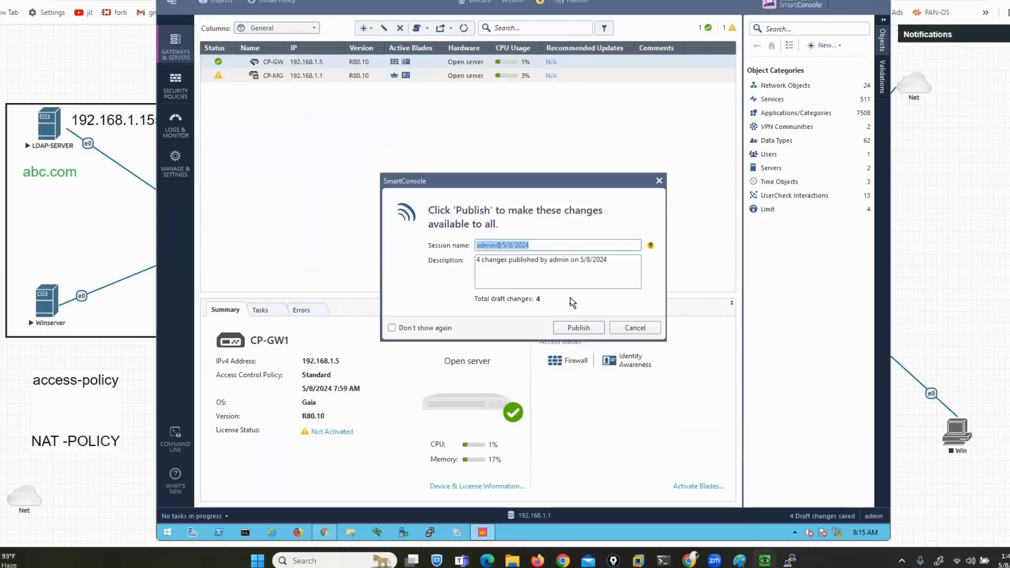
pyautogui.click(580, 329)
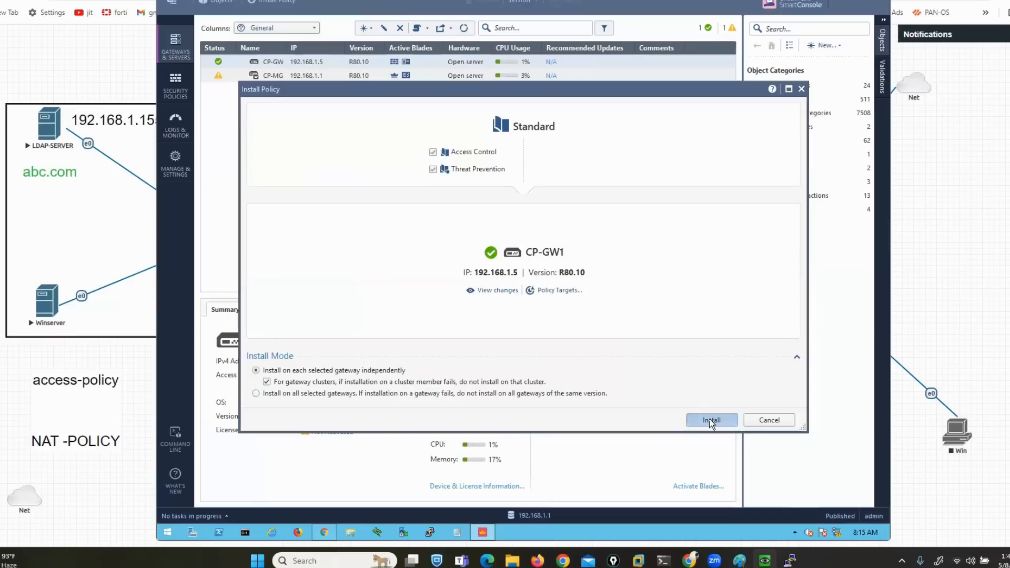
pyautogui.click(711, 420)
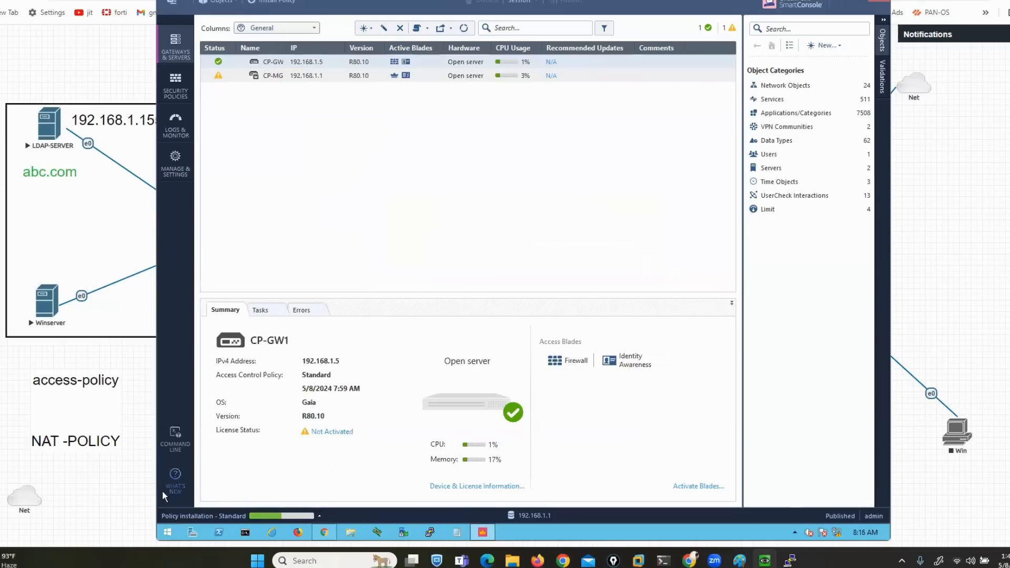
# Bring up the LDAP-SERVER VM, dismiss the network discovery prompt and close Server Manager
pyautogui.moveTo(765, 559)
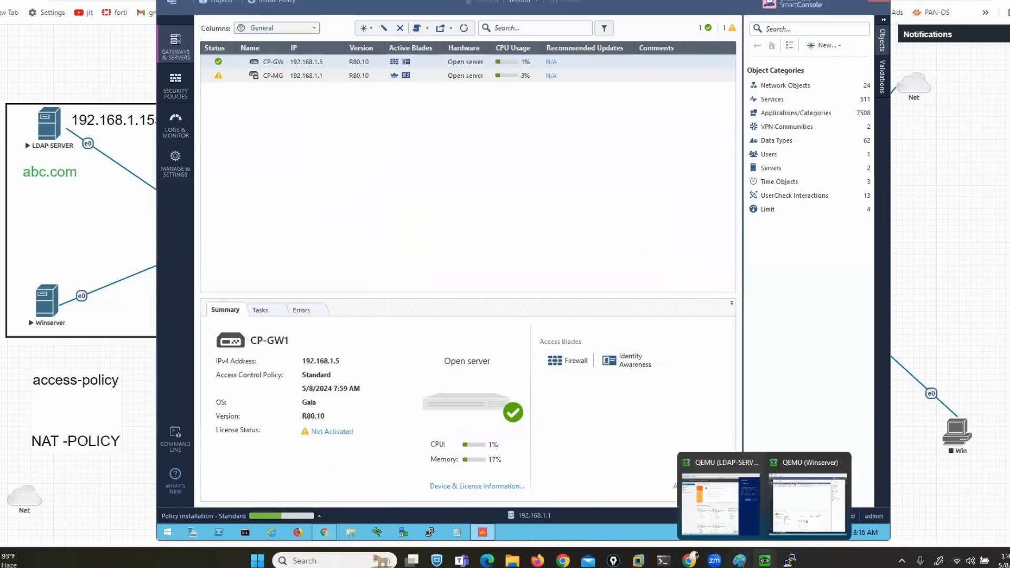
pyautogui.click(709, 506)
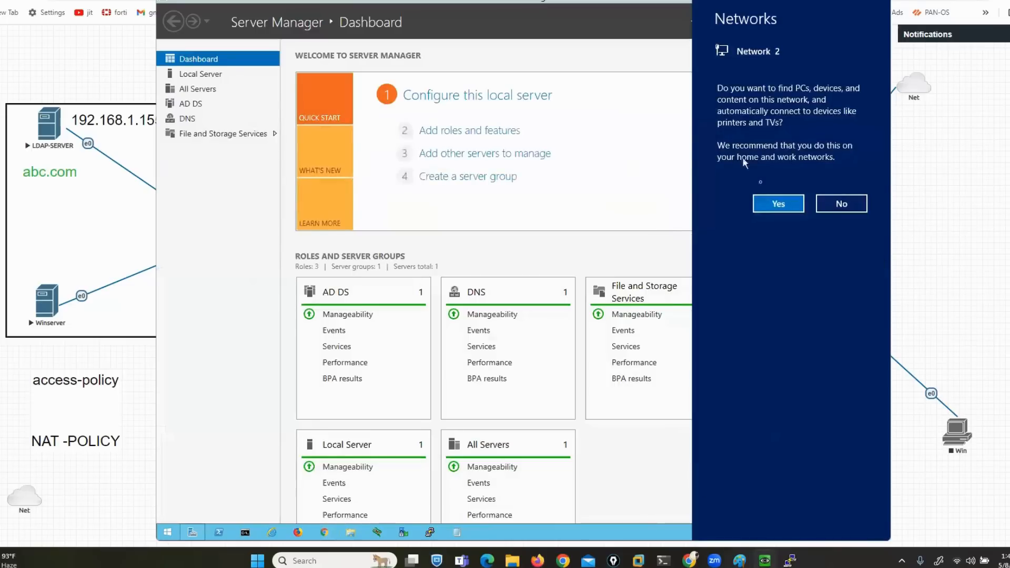
pyautogui.click(660, 245)
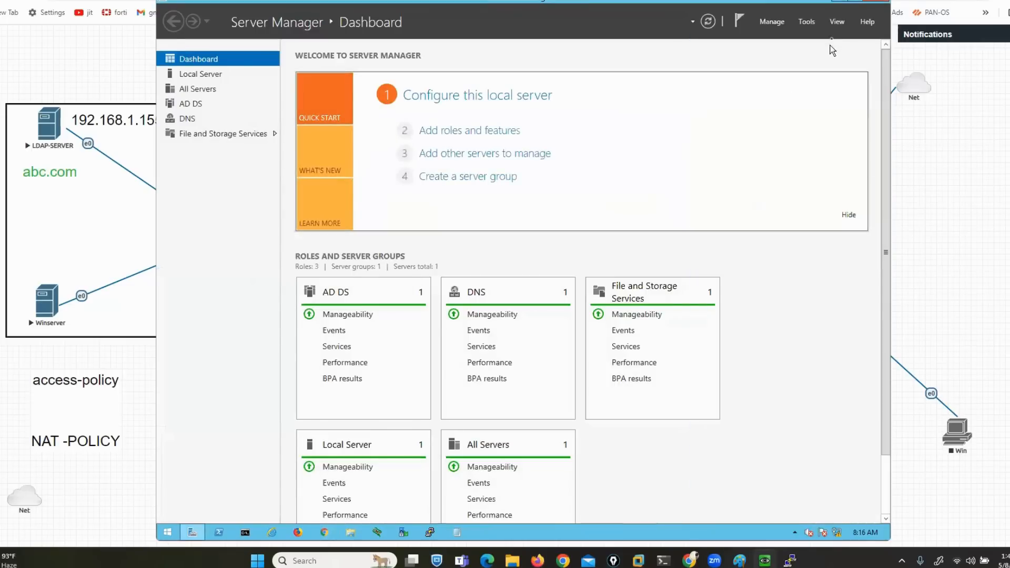
pyautogui.click(876, 3)
# Launch Active Directory Users and Computers and show the abc.com Users container
pyautogui.click(167, 533)
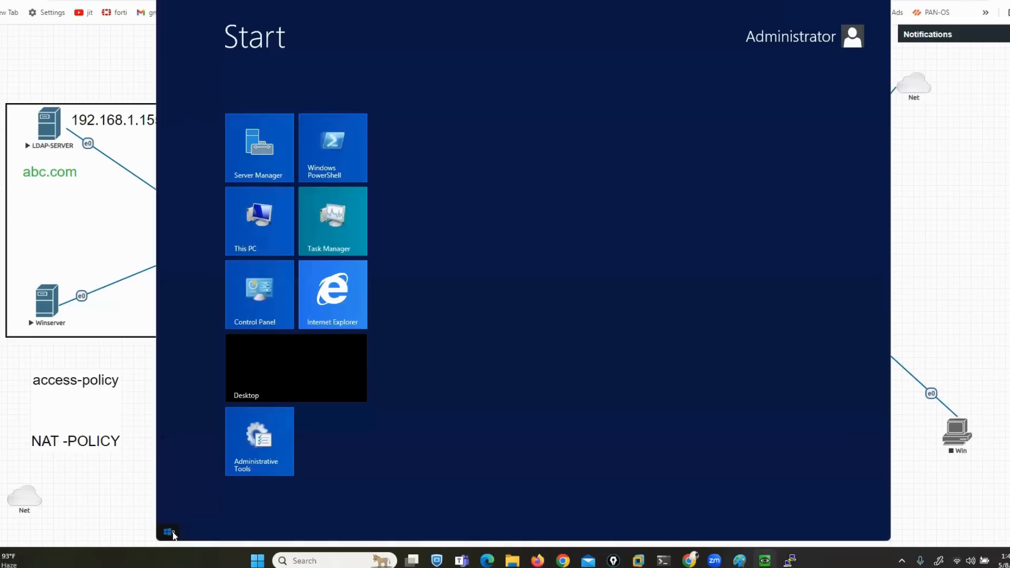
pyautogui.write('ac')
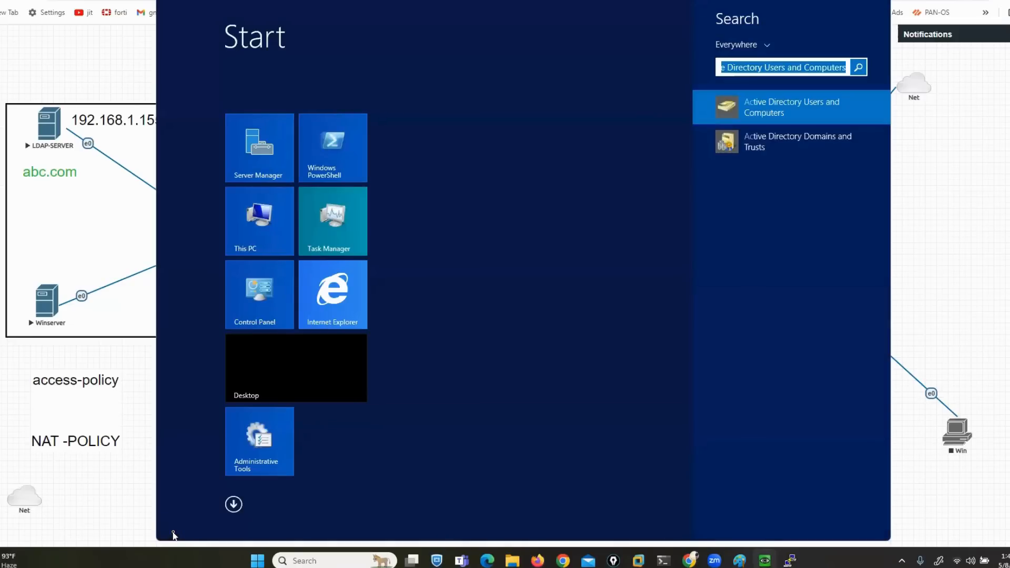
pyautogui.write('ti')
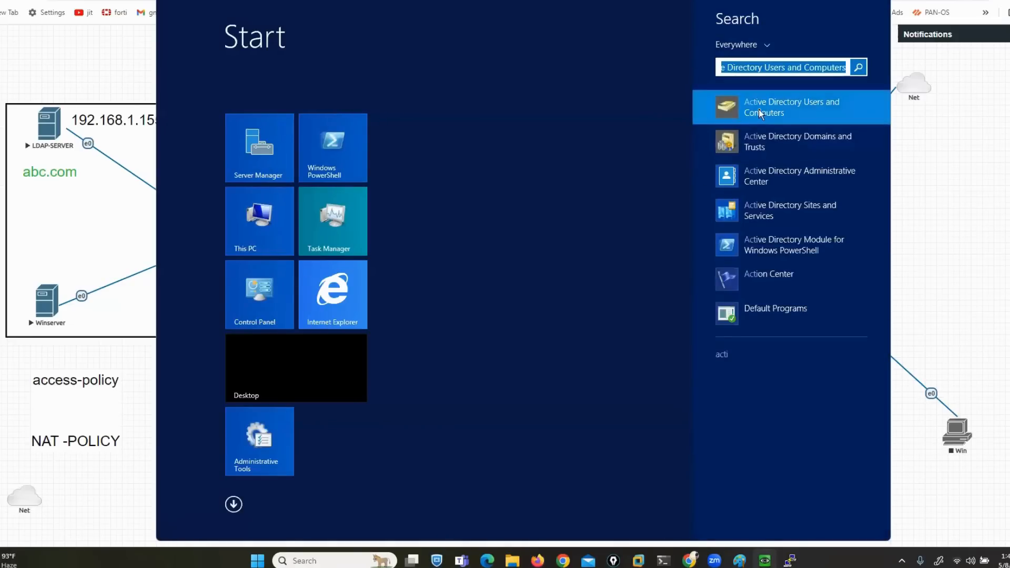
pyautogui.click(758, 110)
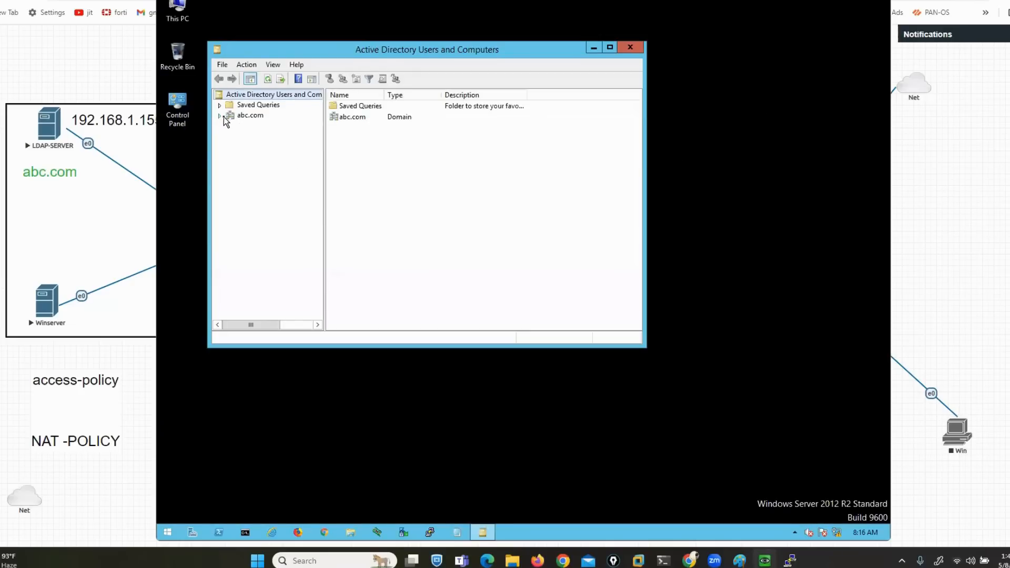
pyautogui.click(221, 116)
pyautogui.click(256, 178)
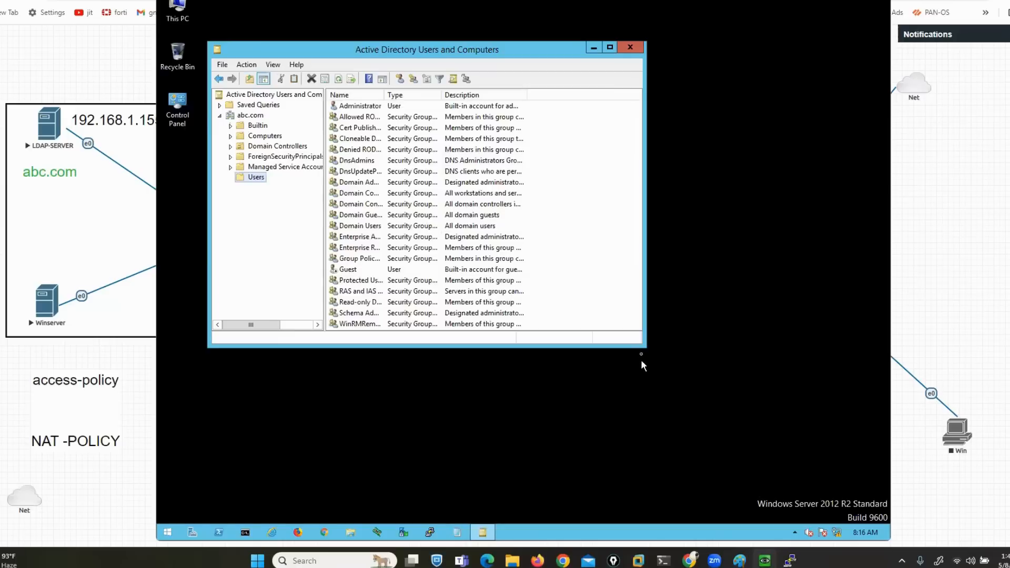
pyautogui.moveTo(645, 347); pyautogui.dragTo(799, 457)
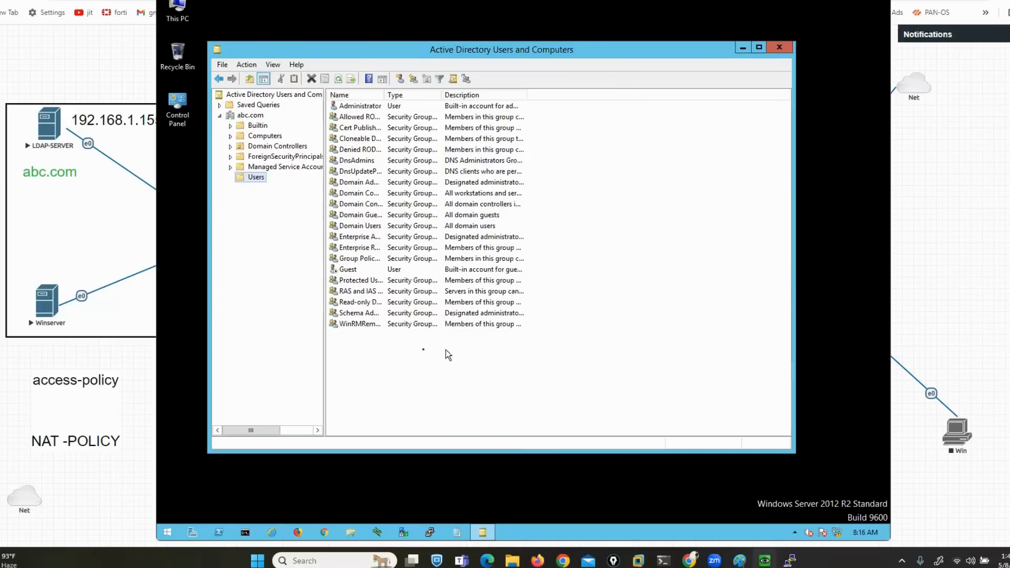
# Create the group mkt-grp in the Users container
pyautogui.rightClick(417, 364)
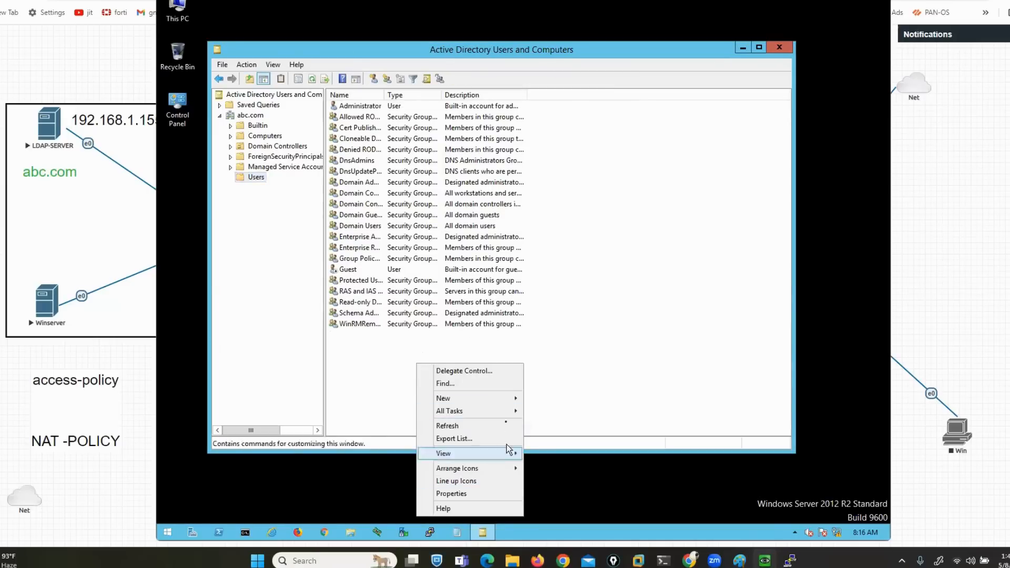
pyautogui.moveTo(510, 398)
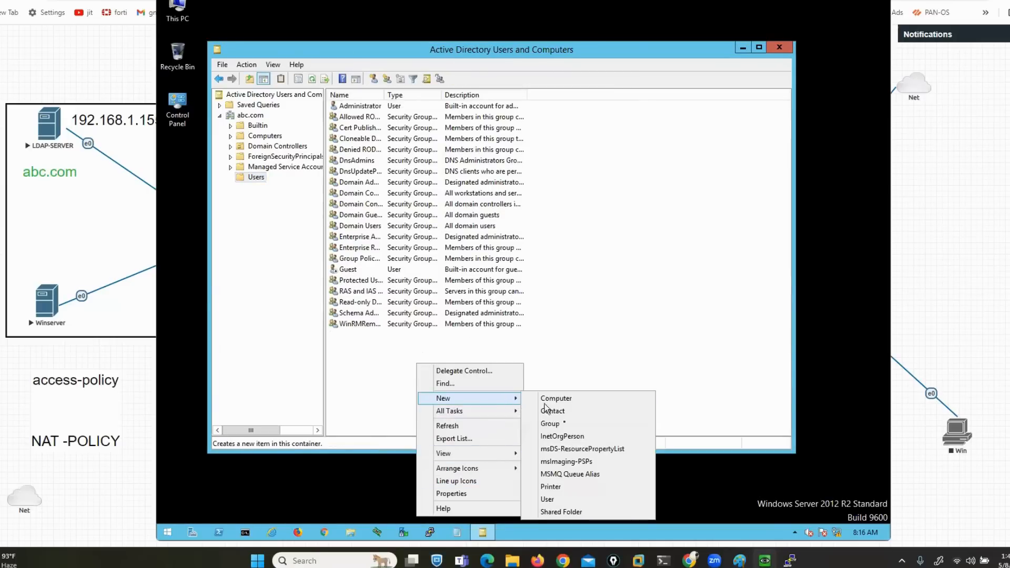
pyautogui.click(561, 424)
pyautogui.write('MK')
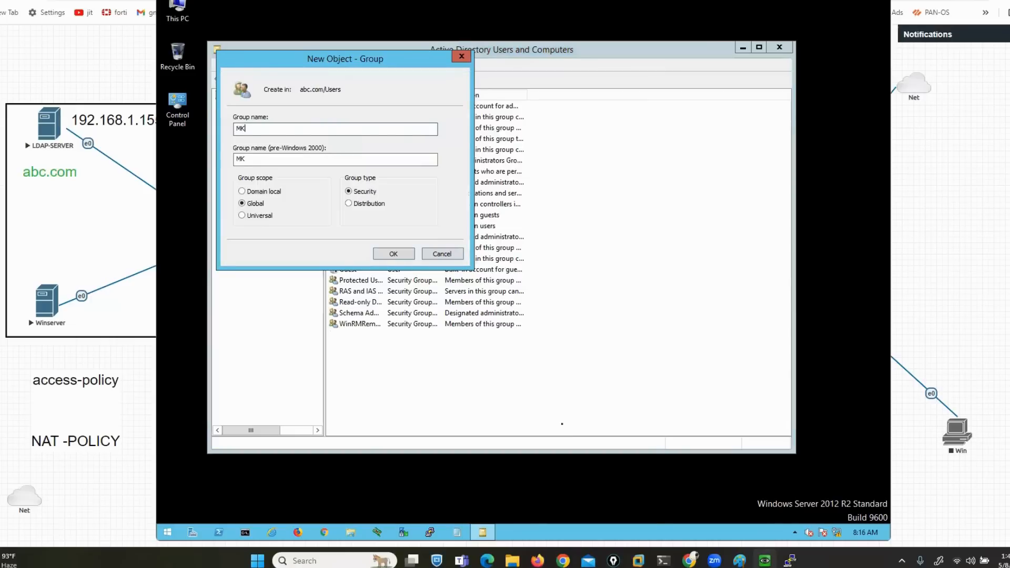
pyautogui.press('BackSpace')
pyautogui.press('BackSpace')
pyautogui.write('mkt-gr')
pyautogui.click(393, 254)
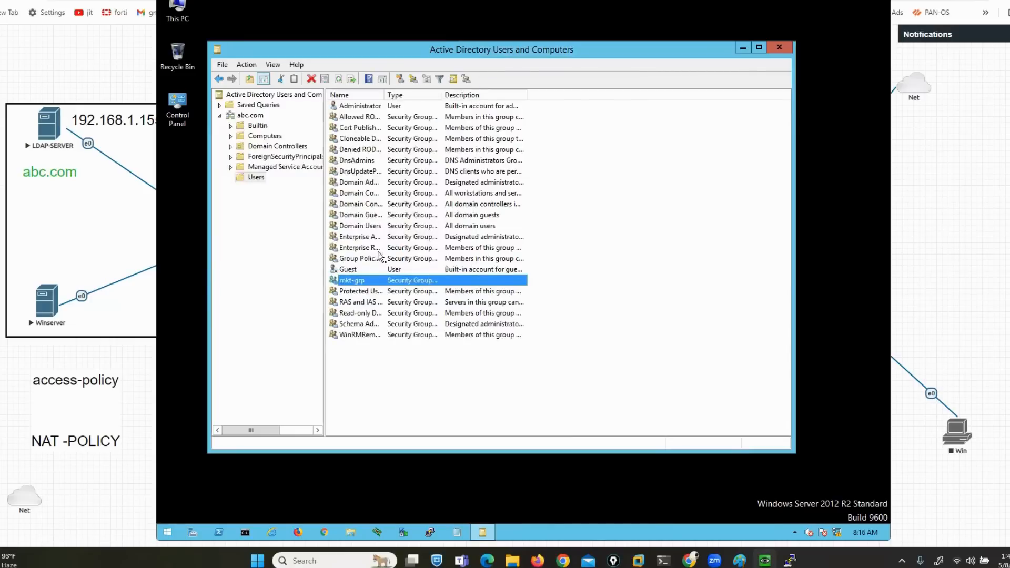
# Create the group sales-grp in the Users container
pyautogui.rightClick(534, 375)
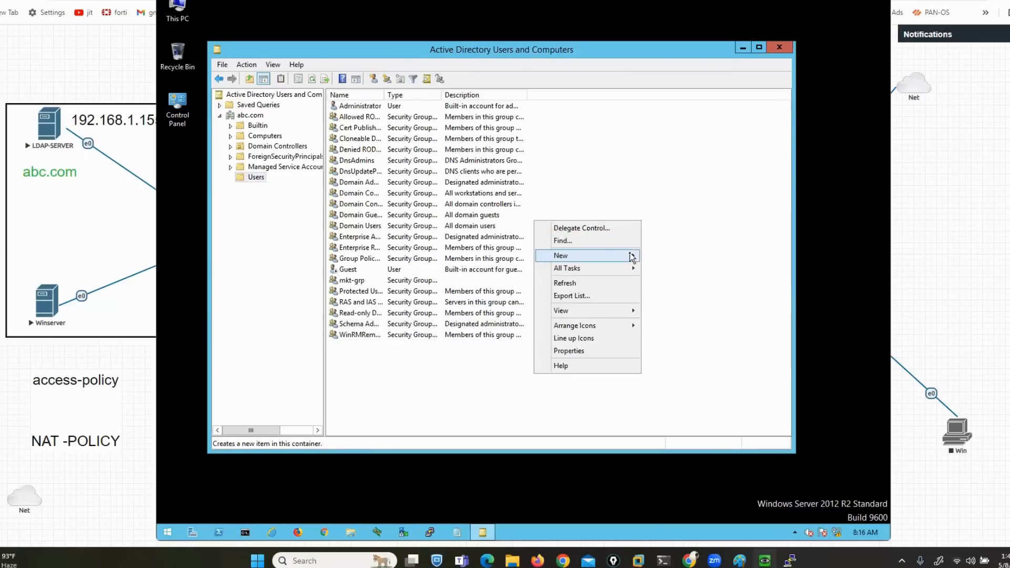
pyautogui.moveTo(631, 257)
pyautogui.click(680, 284)
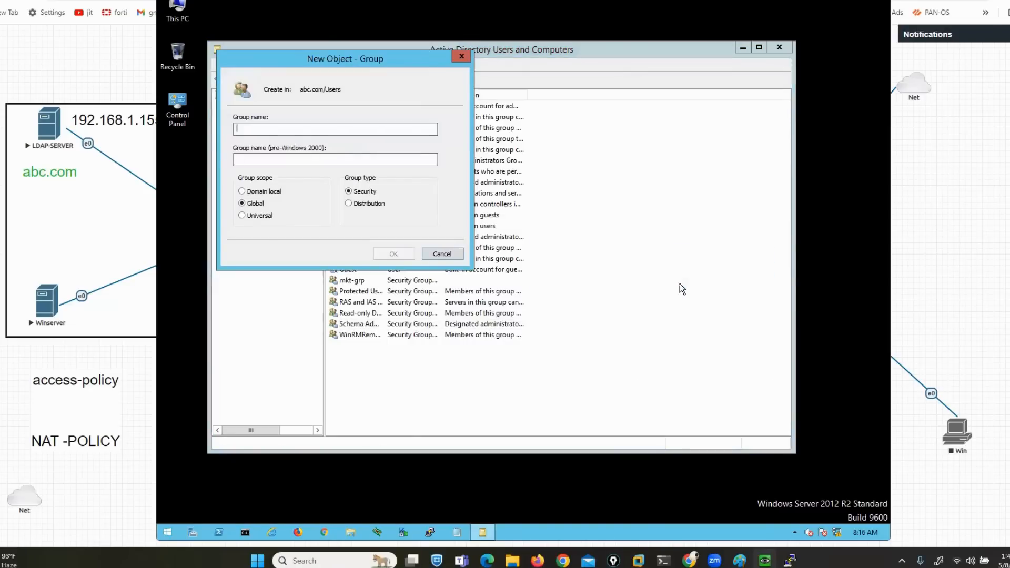
pyautogui.write('sales-grp')
pyautogui.click(401, 256)
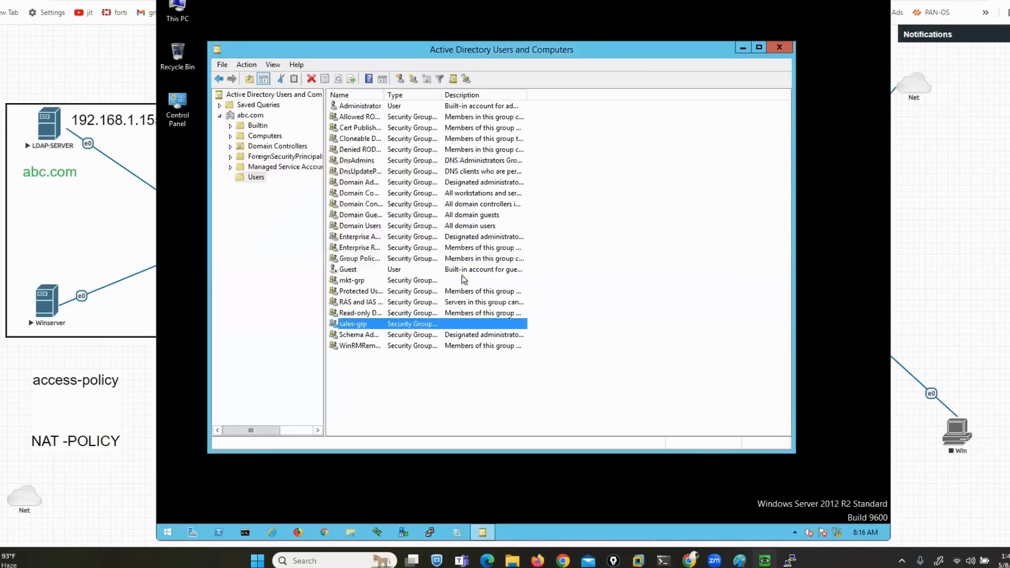
# Create the group hr-grp in the Users container
pyautogui.rightClick(574, 399)
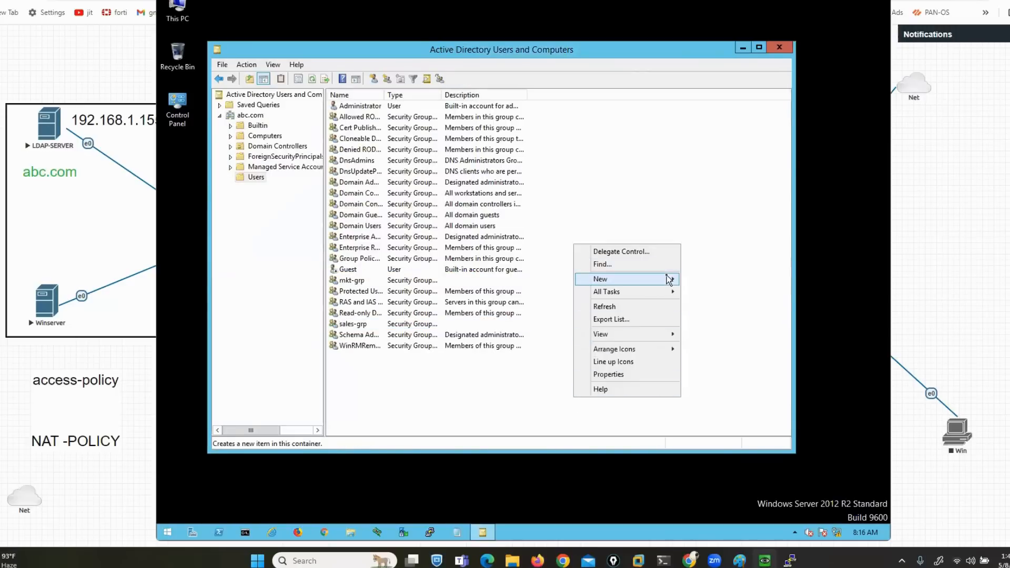
pyautogui.moveTo(669, 279)
pyautogui.click(711, 305)
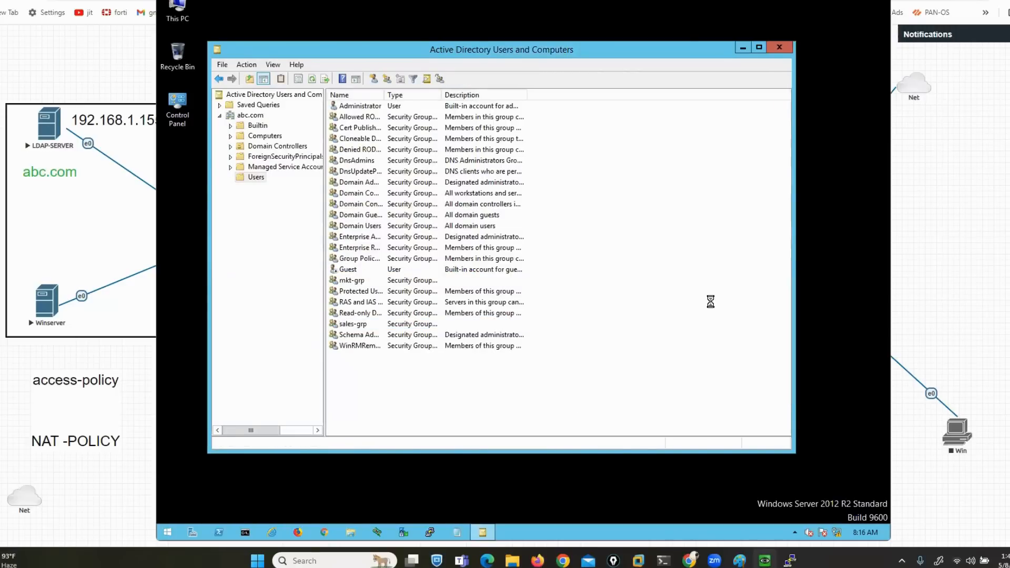
pyautogui.write('hr-grp')
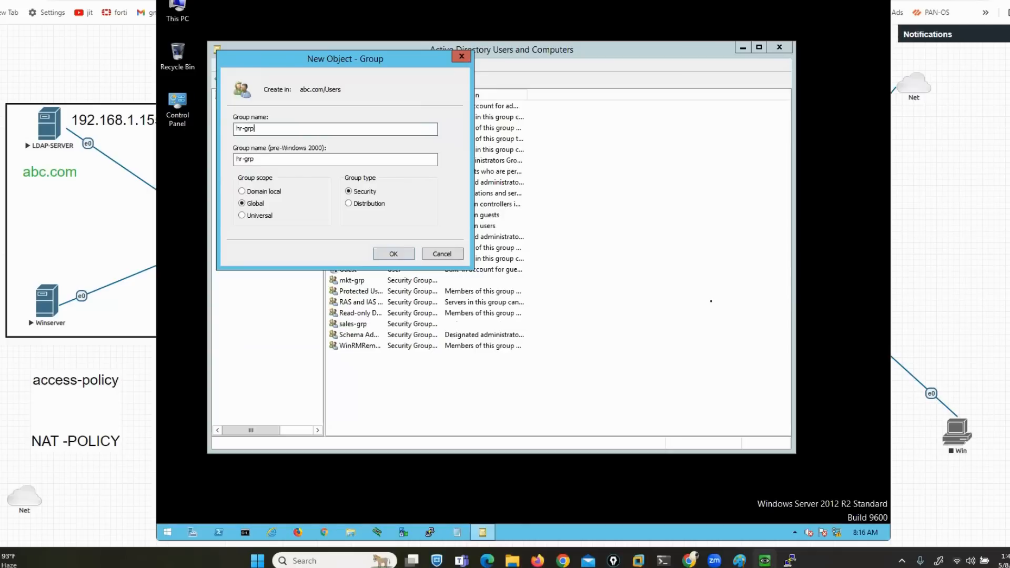
pyautogui.click(397, 252)
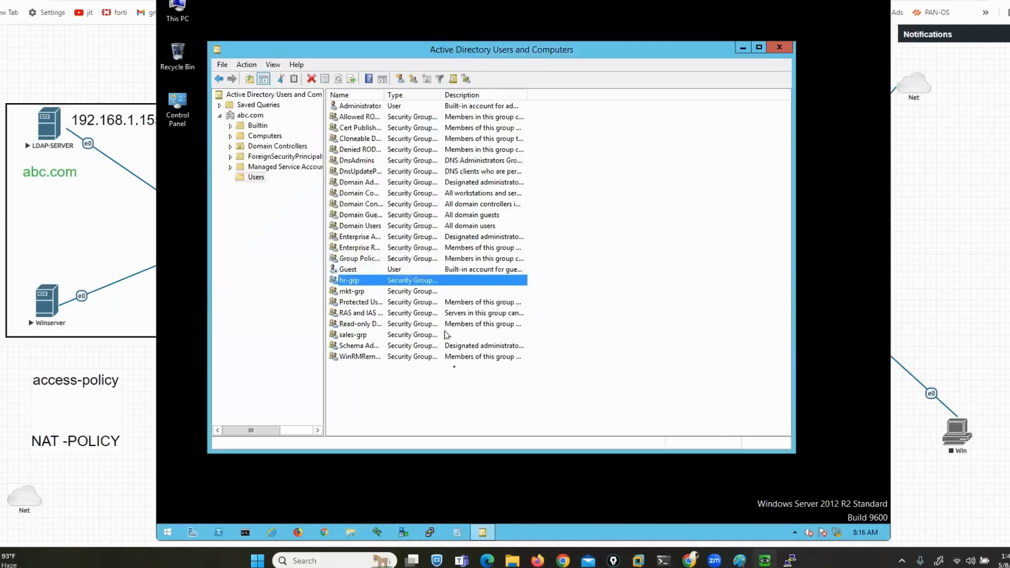
# Create domain user hr1 (logon hr1) with its password and account options set
pyautogui.click(484, 407)
pyautogui.rightClick(485, 407)
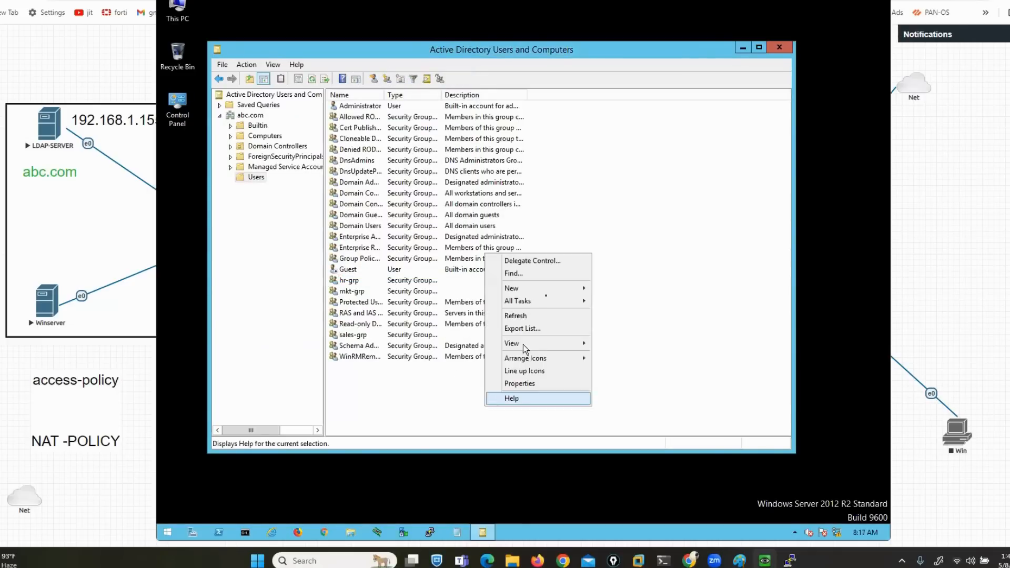
pyautogui.moveTo(576, 287)
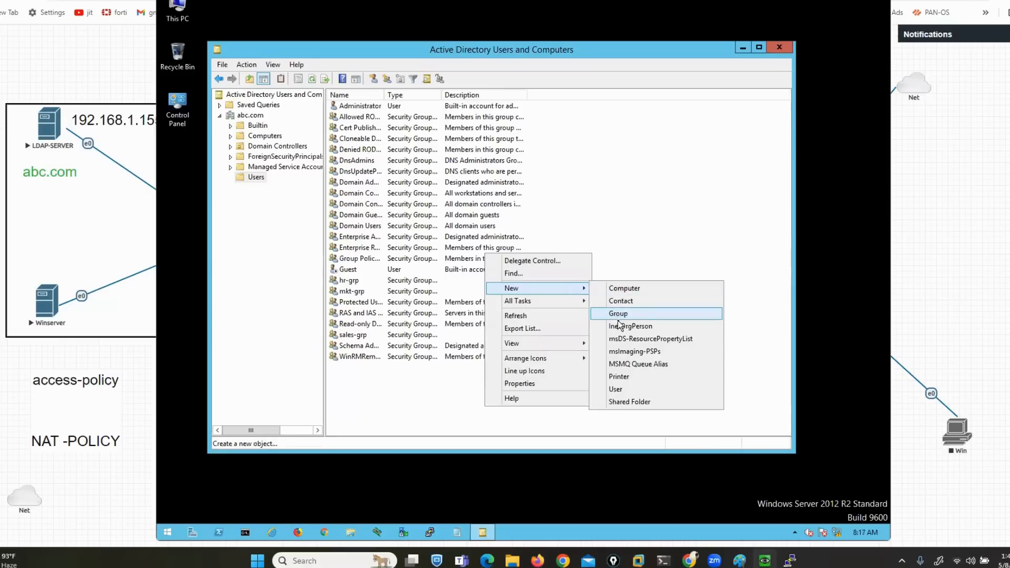
pyautogui.click(621, 392)
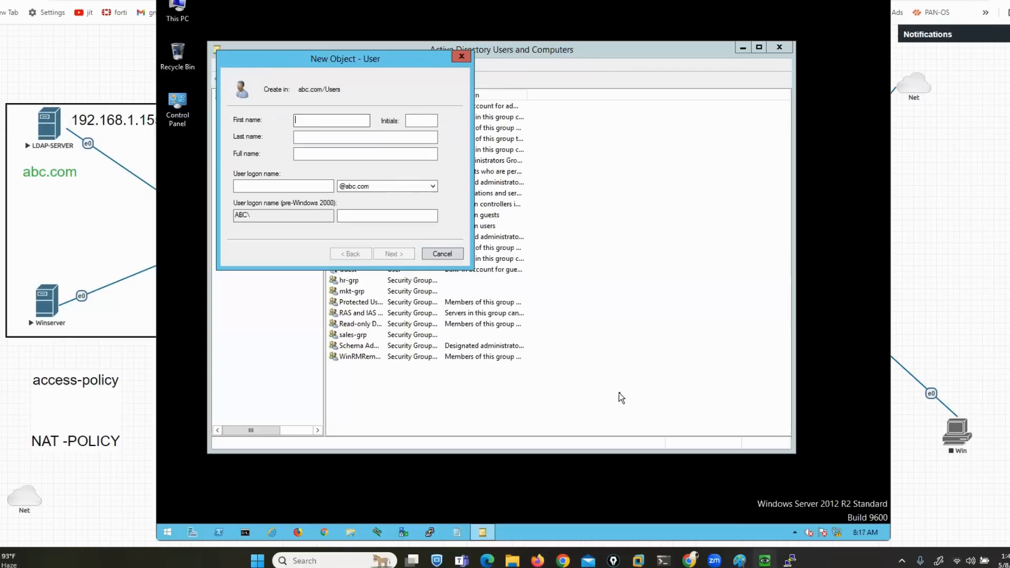
pyautogui.write('hr1')
pyautogui.press('Tab')
pyautogui.press('Tab')
pyautogui.press('Tab')
pyautogui.press('Tab')
pyautogui.write('hr1')
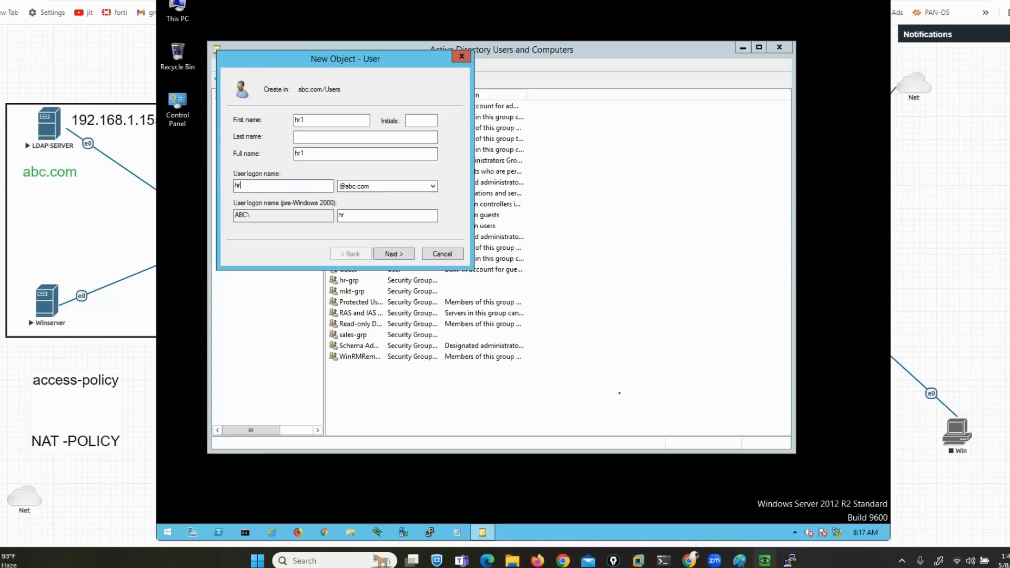
pyautogui.click(395, 254)
pyautogui.write('P@ssw0rd')
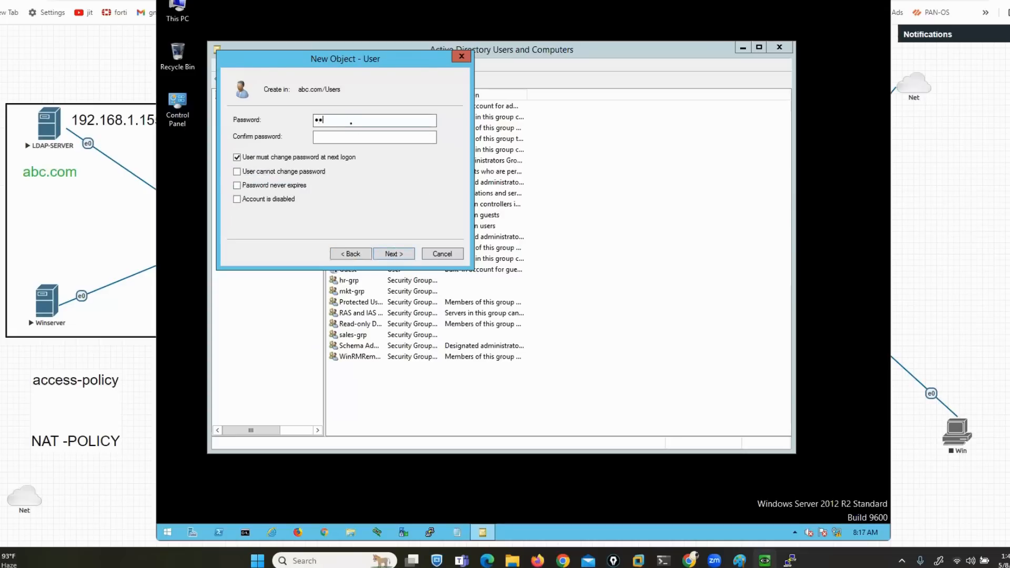
pyautogui.press('Tab')
pyautogui.write('P@ssw0rd')
pyautogui.press('Tab')
pyautogui.press('space')
pyautogui.press('Tab')
pyautogui.press('space')
pyautogui.press('Tab')
pyautogui.press('space')
pyautogui.press('Tab')
pyautogui.press('Tab')
pyautogui.press('Tab')
pyautogui.press('Return')
pyautogui.press('Return')
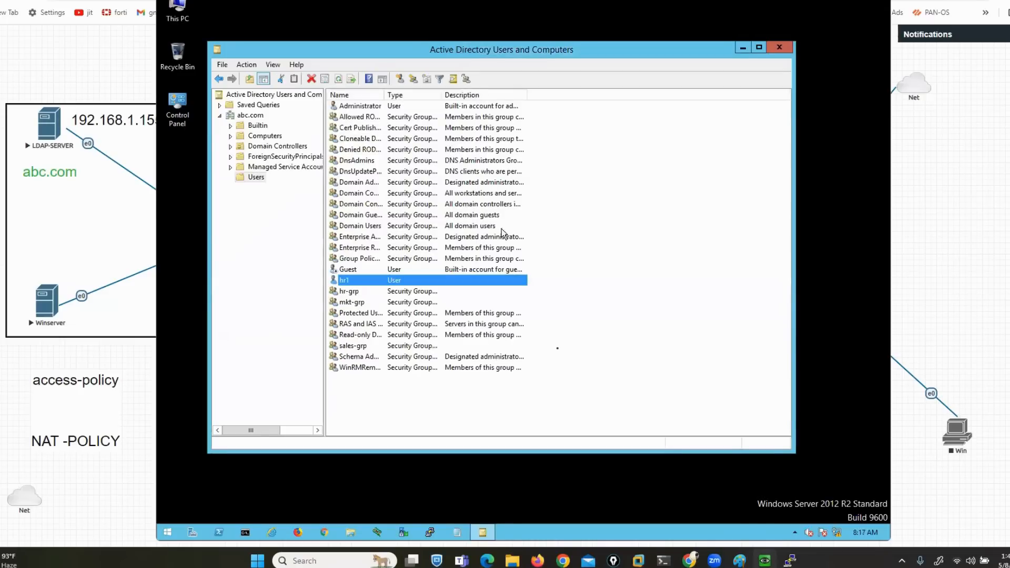
# Create domain user mkt1 (logon mkt1) with its password and account options set
pyautogui.rightClick(561, 410)
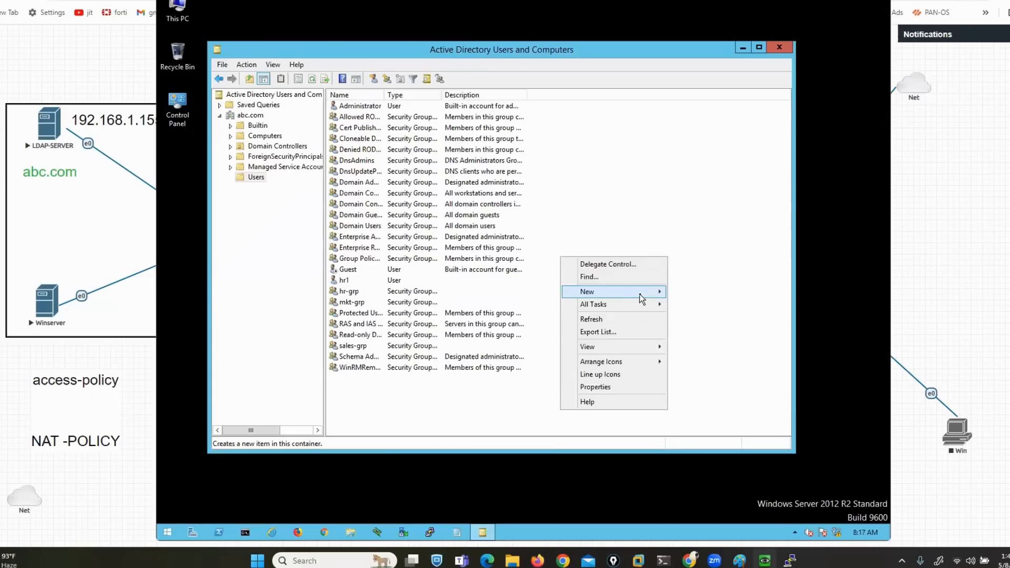
pyautogui.moveTo(640, 293)
pyautogui.click(699, 399)
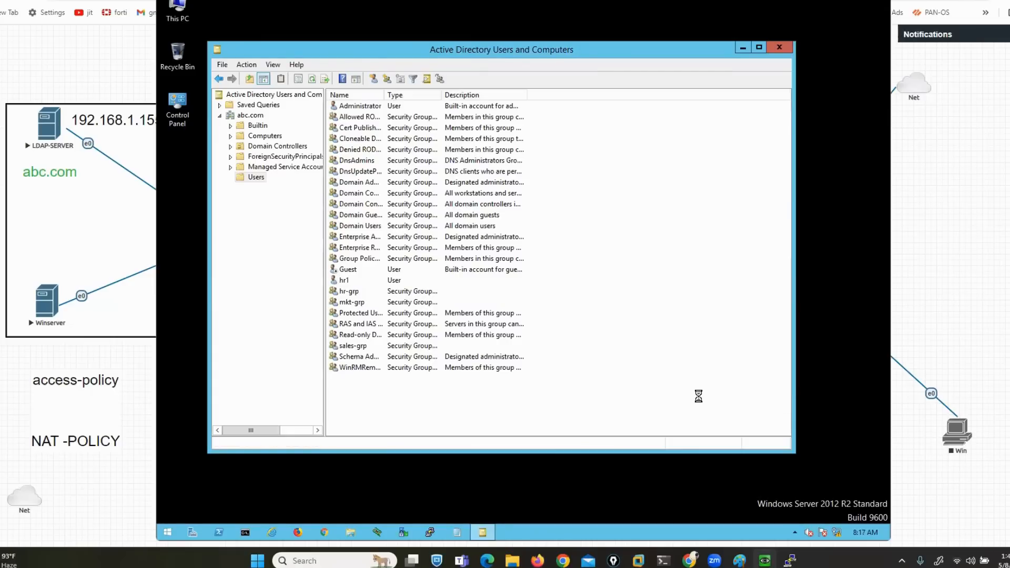
pyautogui.write('mkt1')
pyautogui.press('Tab')
pyautogui.press('Tab')
pyautogui.write('mkt1')
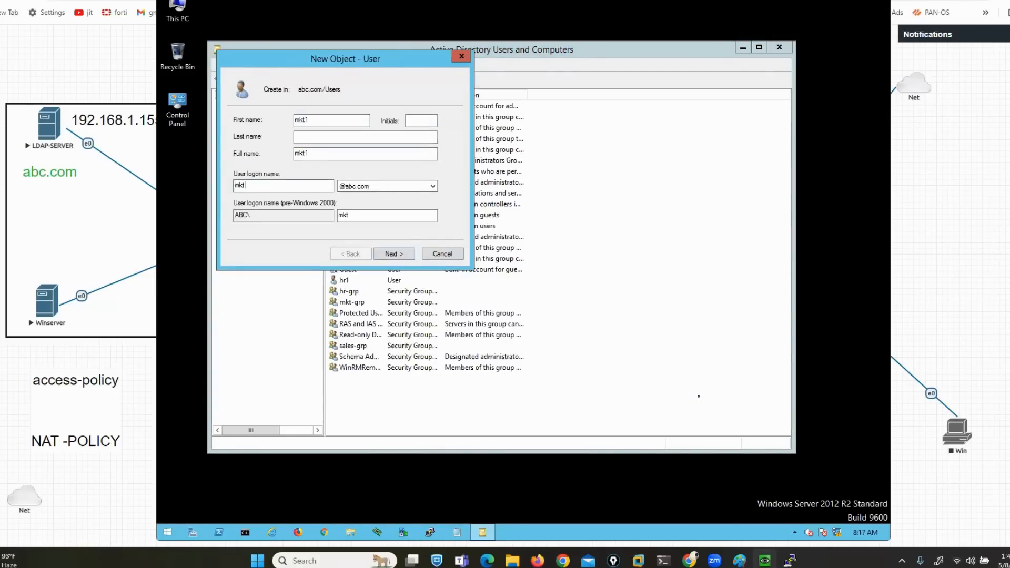
pyautogui.press('Tab')
pyautogui.press('Tab')
pyautogui.press('Return')
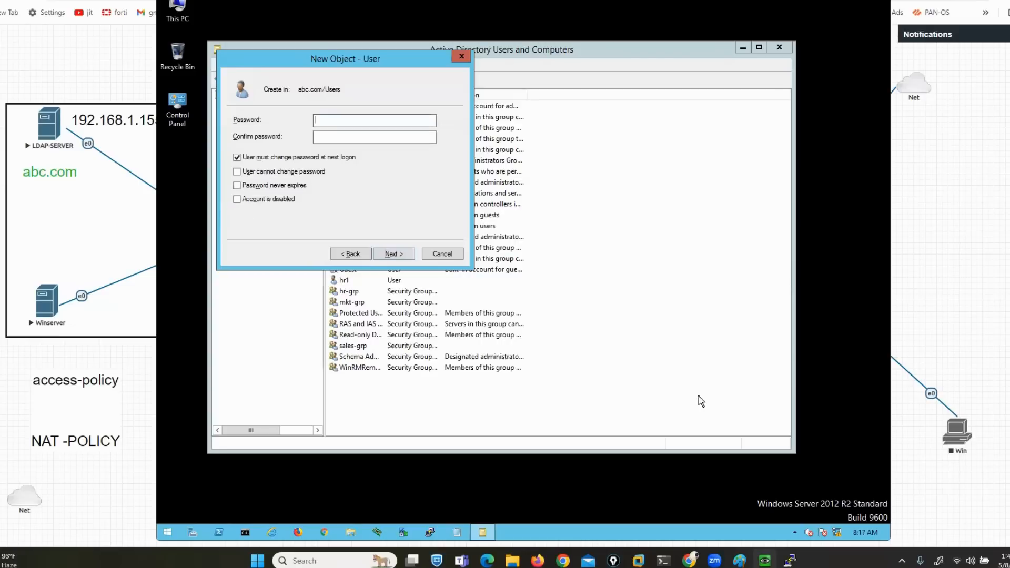
pyautogui.write('••••••••')
pyautogui.press('BackSpace')
pyautogui.press('BackSpace')
pyautogui.press('BackSpace')
pyautogui.press('BackSpace')
pyautogui.press('BackSpace')
pyautogui.press('BackSpace')
pyautogui.press('BackSpace')
pyautogui.press('BackSpace')
pyautogui.write('••••••••')
pyautogui.press('Tab')
pyautogui.write('••••••••')
pyautogui.press('Tab')
pyautogui.press('space')
pyautogui.press('Tab')
pyautogui.press('space')
pyautogui.press('Tab')
pyautogui.press('space')
pyautogui.press('Tab')
pyautogui.press('Tab')
pyautogui.press('Tab')
pyautogui.press('Tab')
pyautogui.press('Tab')
pyautogui.hotkey('shift', 'Tab')
pyautogui.press('Return')
pyautogui.press('Return')
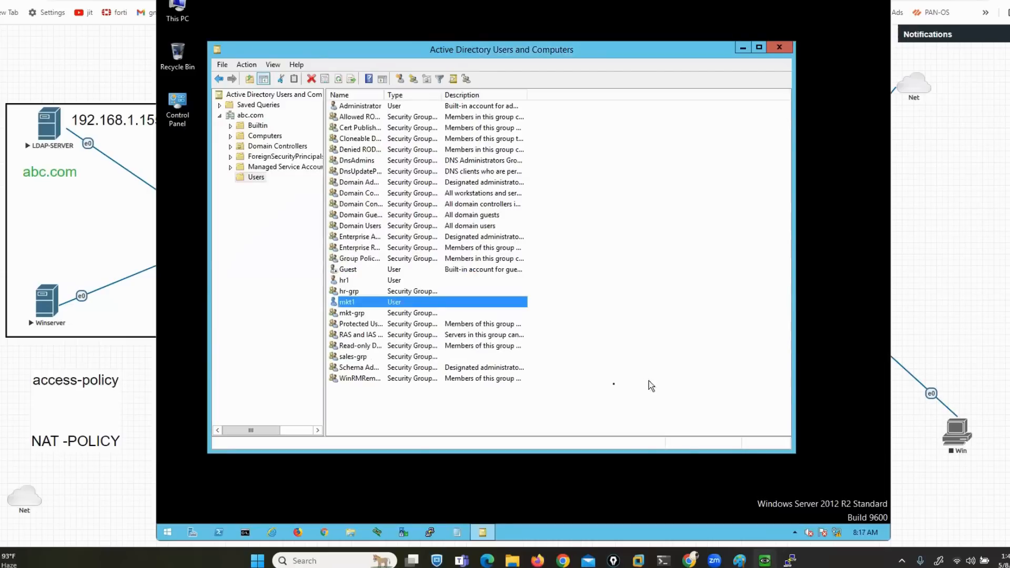
# Create domain user s1 (logon s1) with its password and account options set
pyautogui.rightClick(592, 407)
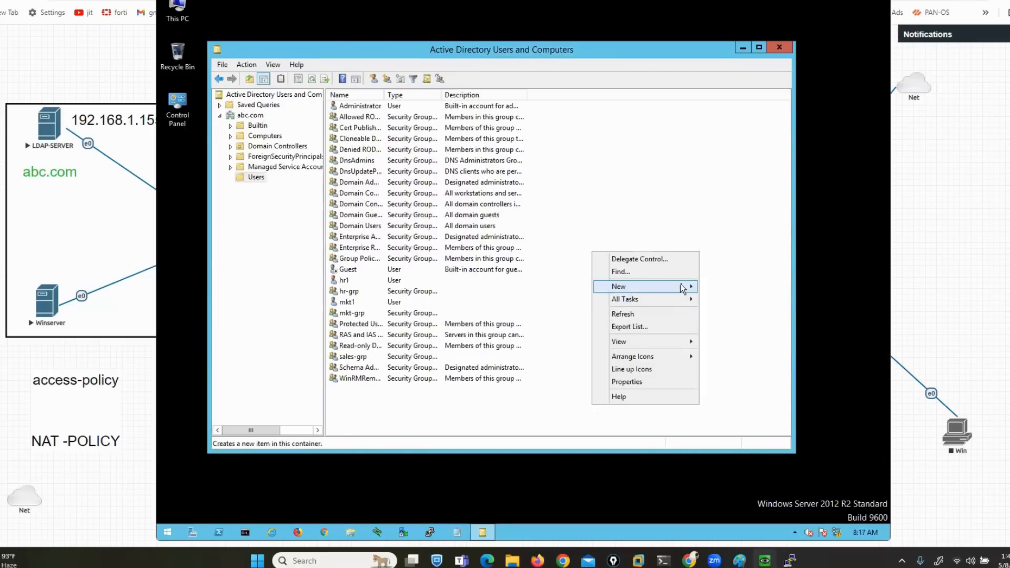
pyautogui.moveTo(646, 286)
pyautogui.click(729, 387)
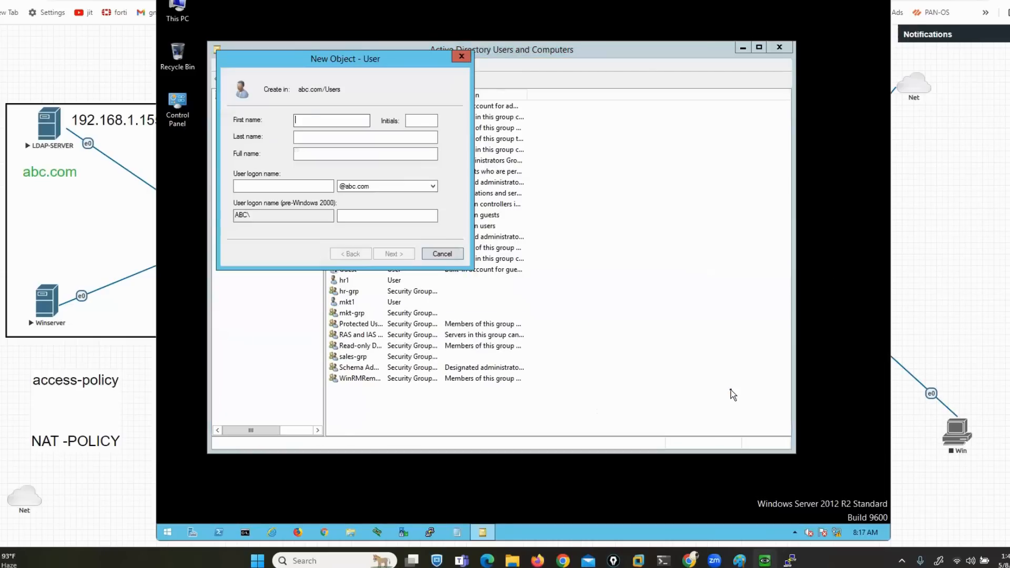
pyautogui.write('1')
pyautogui.press('Tab')
pyautogui.press('Tab')
pyautogui.press('Tab')
pyautogui.press('Tab')
pyautogui.write('s1')
pyautogui.press('Tab')
pyautogui.press('Tab')
pyautogui.press('Tab')
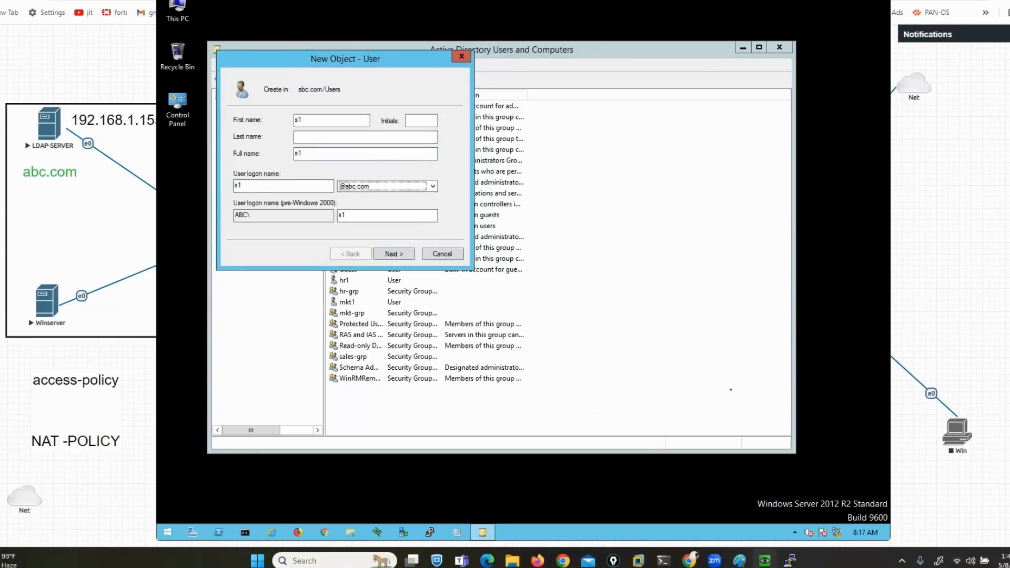
pyautogui.press('Return')
pyautogui.write('Pa')
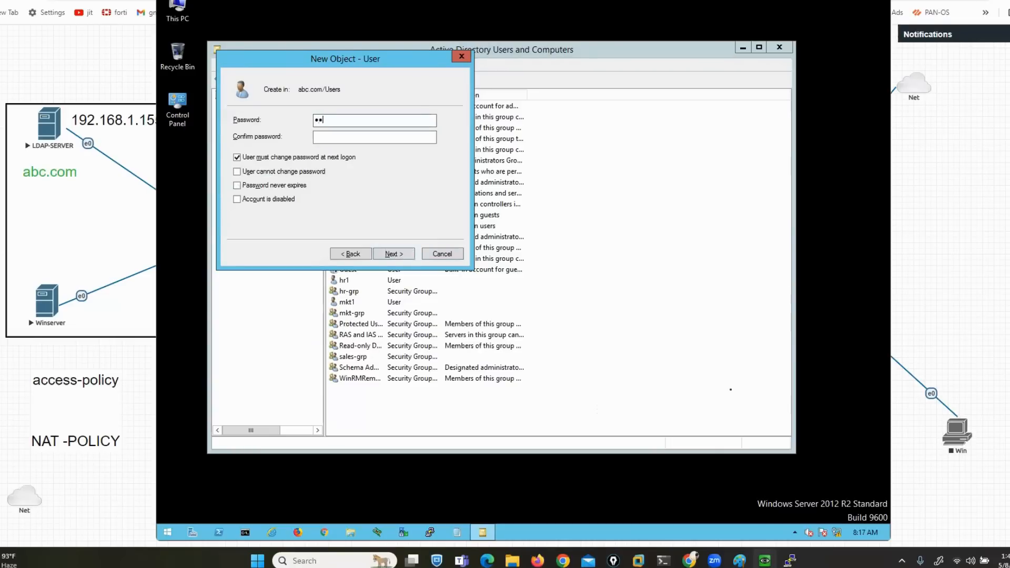
pyautogui.write('••••••')
pyautogui.press('Tab')
pyautogui.write('••••••')
pyautogui.press('Tab')
pyautogui.press('space')
pyautogui.press('Tab')
pyautogui.press('space')
pyautogui.press('Tab')
pyautogui.press('space')
pyautogui.press('Tab')
pyautogui.press('Tab')
pyautogui.press('Tab')
pyautogui.press('Return')
pyautogui.press('Return')
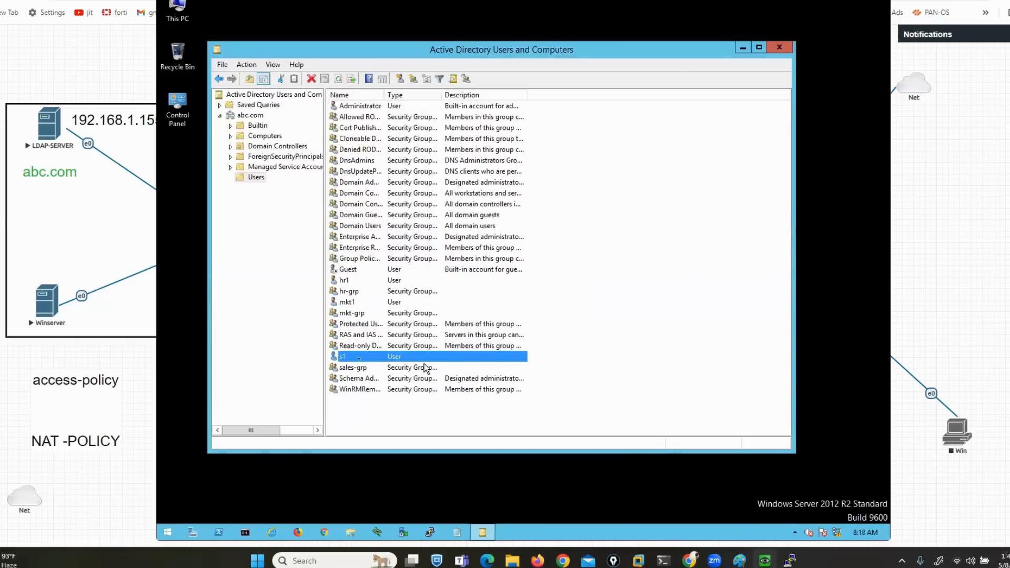
# Add user hr1 as a member of the hr-grp group and save it
pyautogui.click(350, 292)
pyautogui.doubleClick(350, 293)
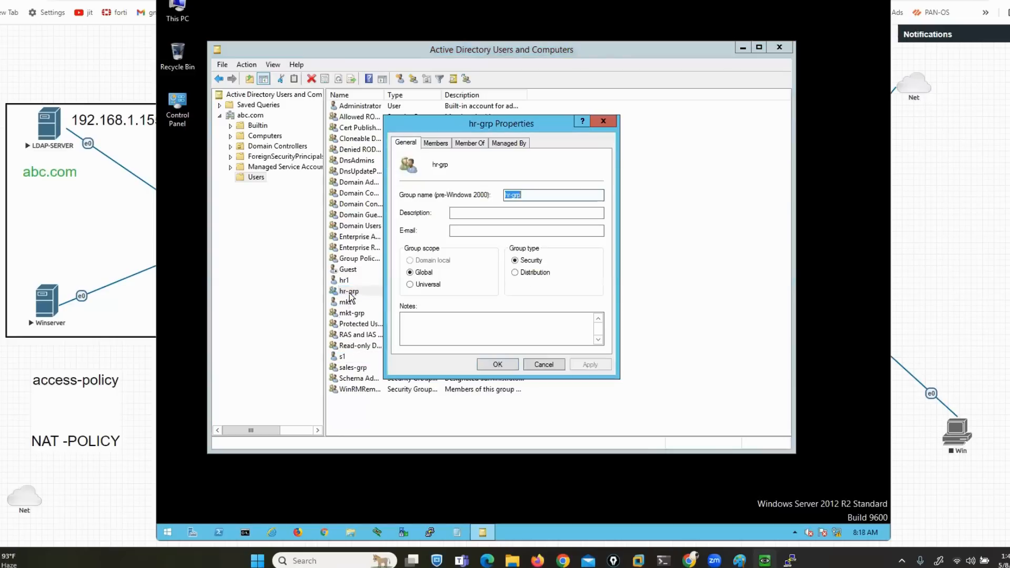
pyautogui.click(435, 143)
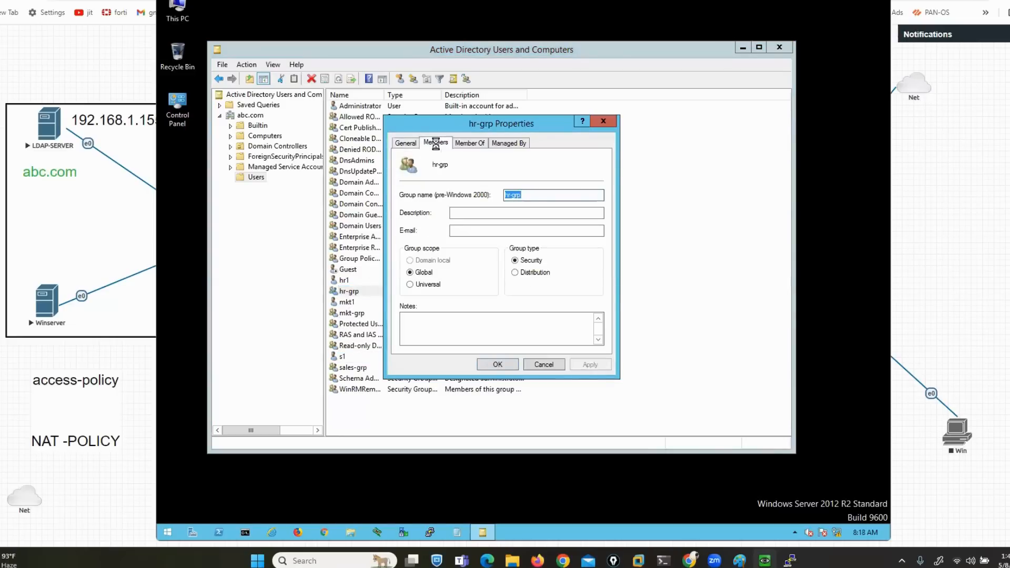
pyautogui.click(425, 331)
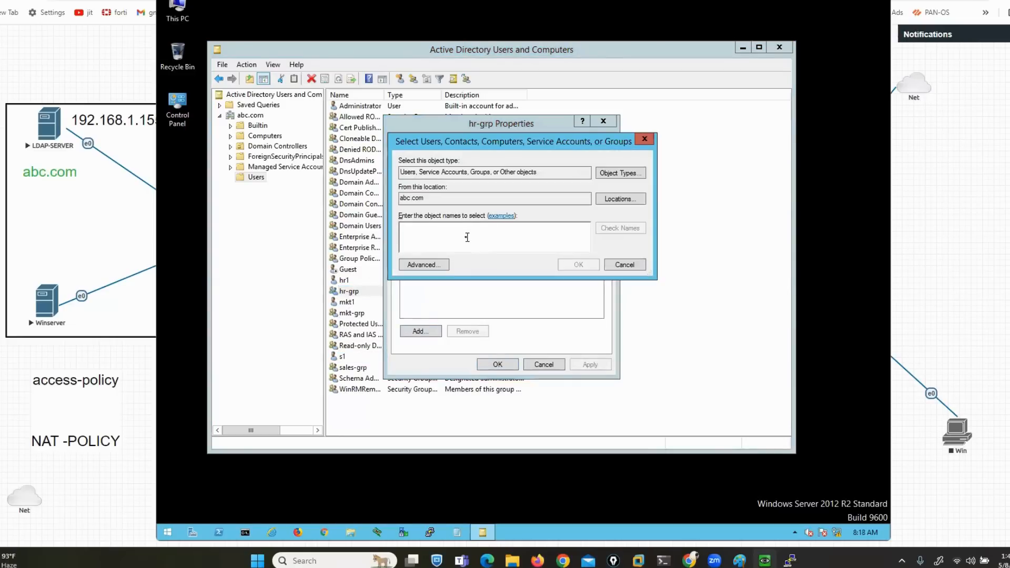
pyautogui.write('hr')
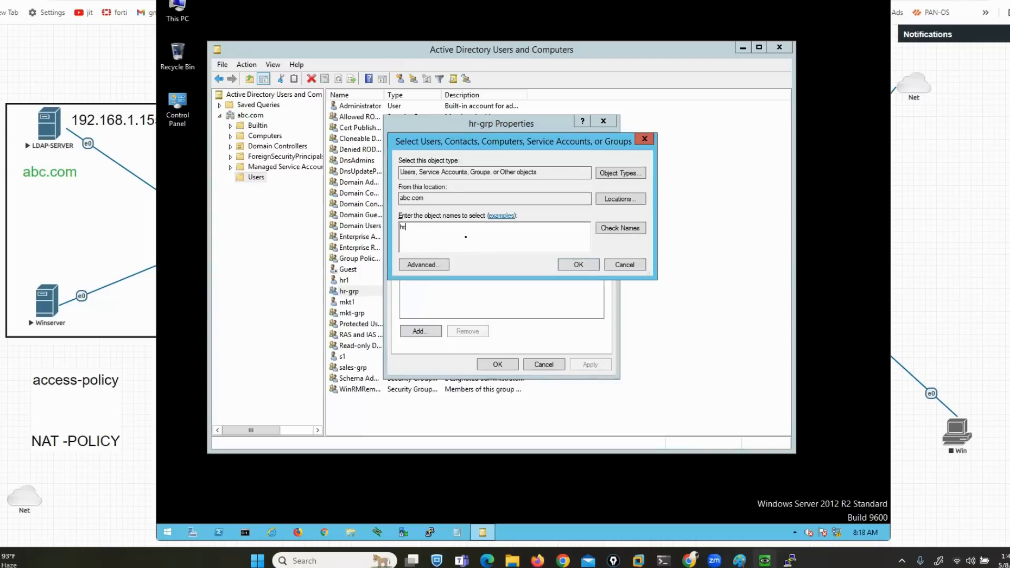
pyautogui.write('1')
pyautogui.click(601, 226)
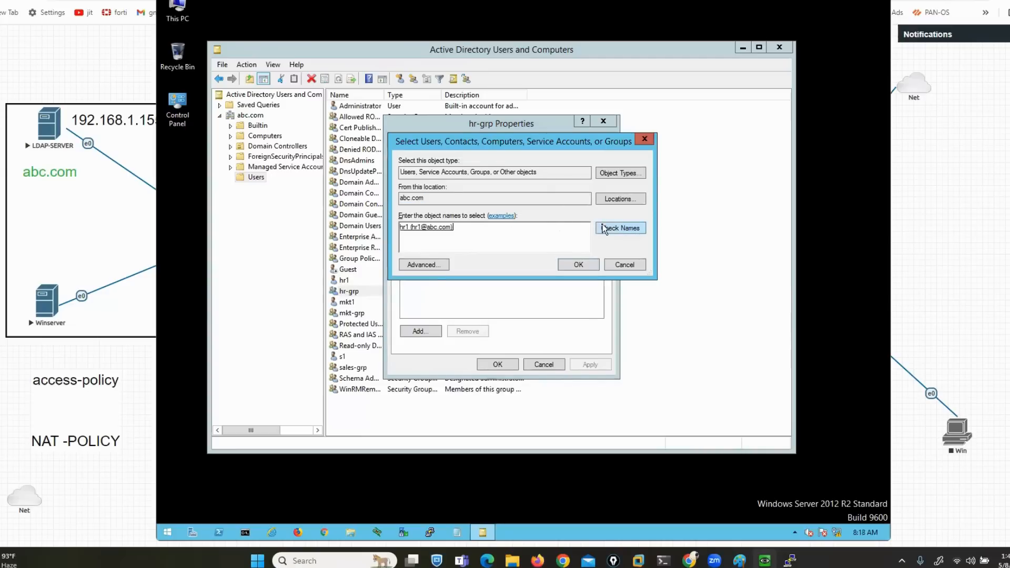
pyautogui.click(578, 265)
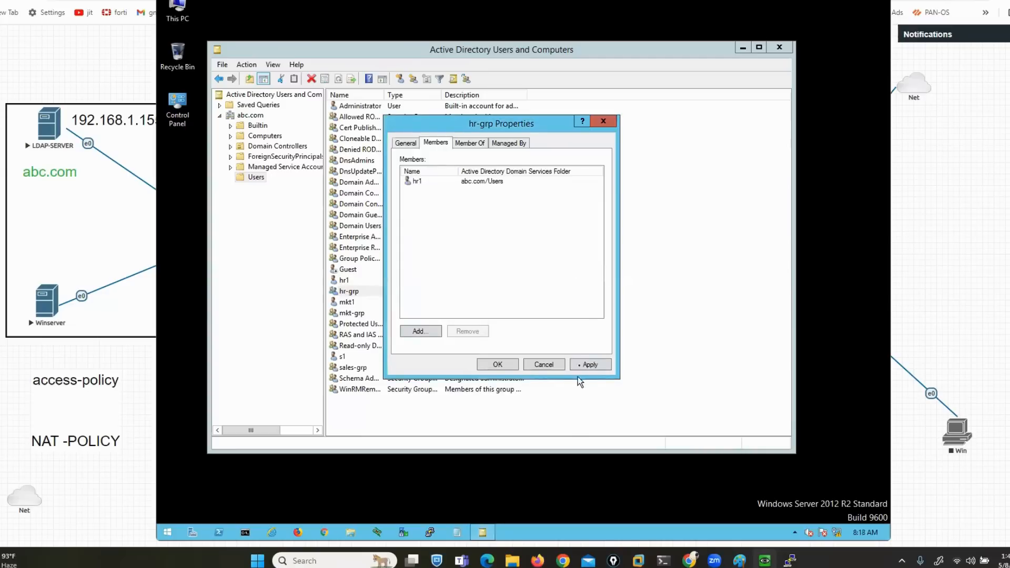
pyautogui.click(499, 364)
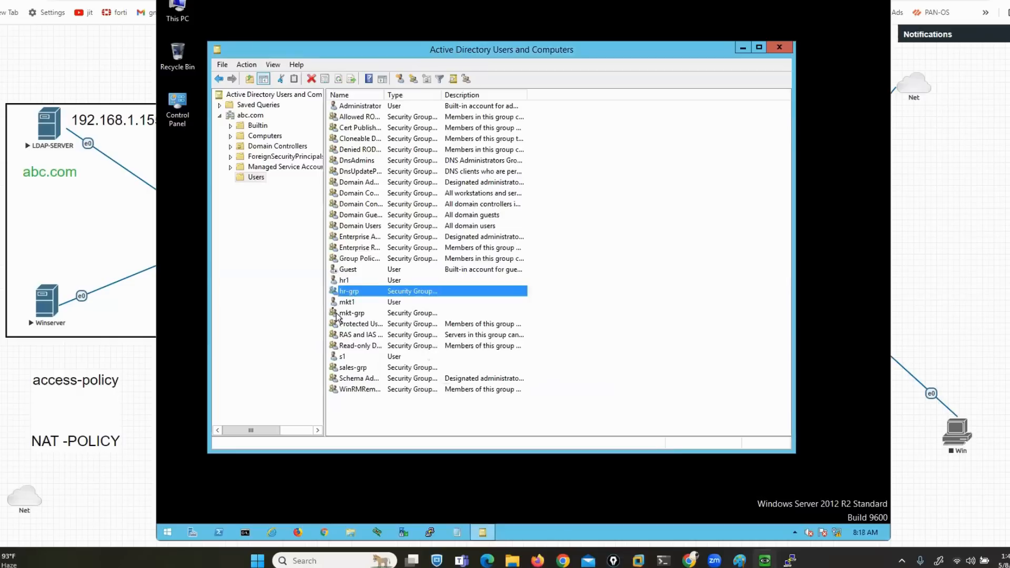
# Add user mkt1, found by searching 'mkt', as a member of mkt-grp and save it
pyautogui.rightClick(349, 314)
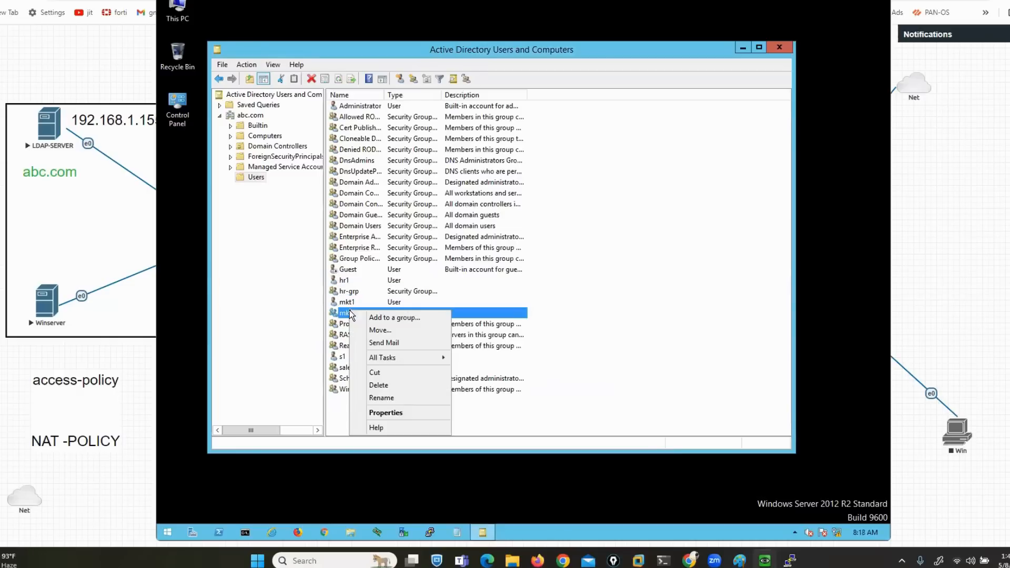
pyautogui.click(386, 413)
pyautogui.click(436, 143)
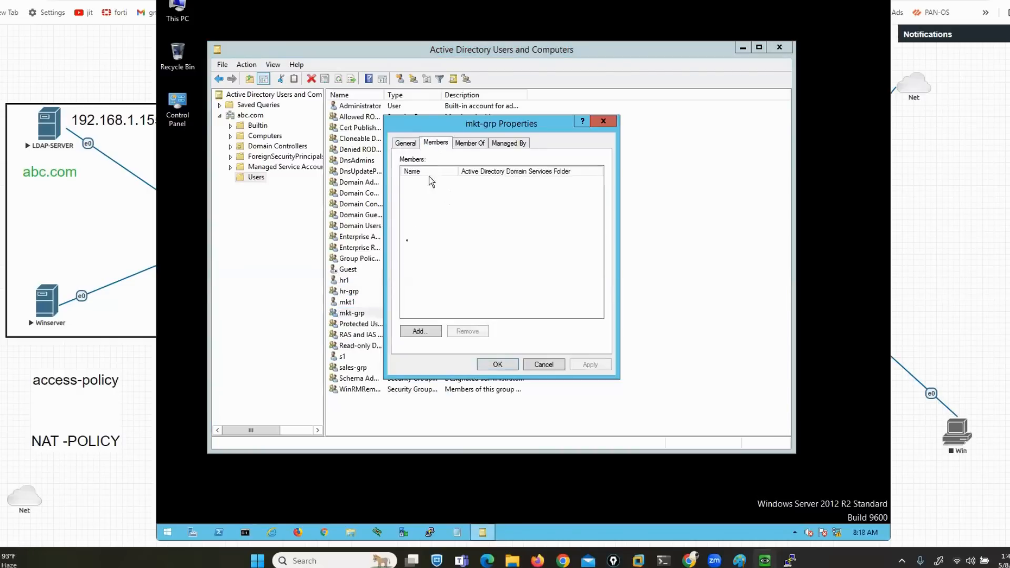
pyautogui.click(416, 331)
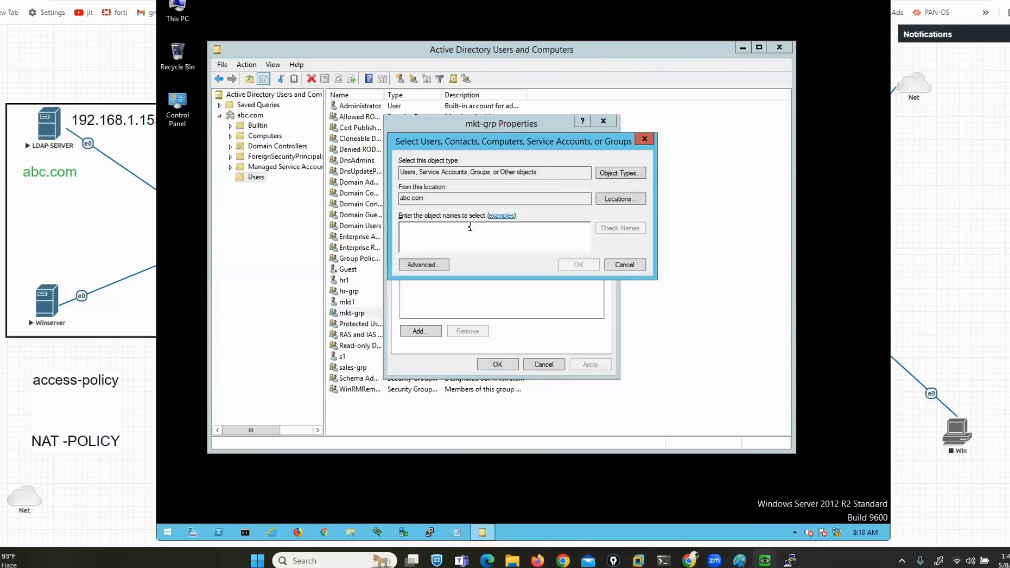
pyautogui.write('mkt')
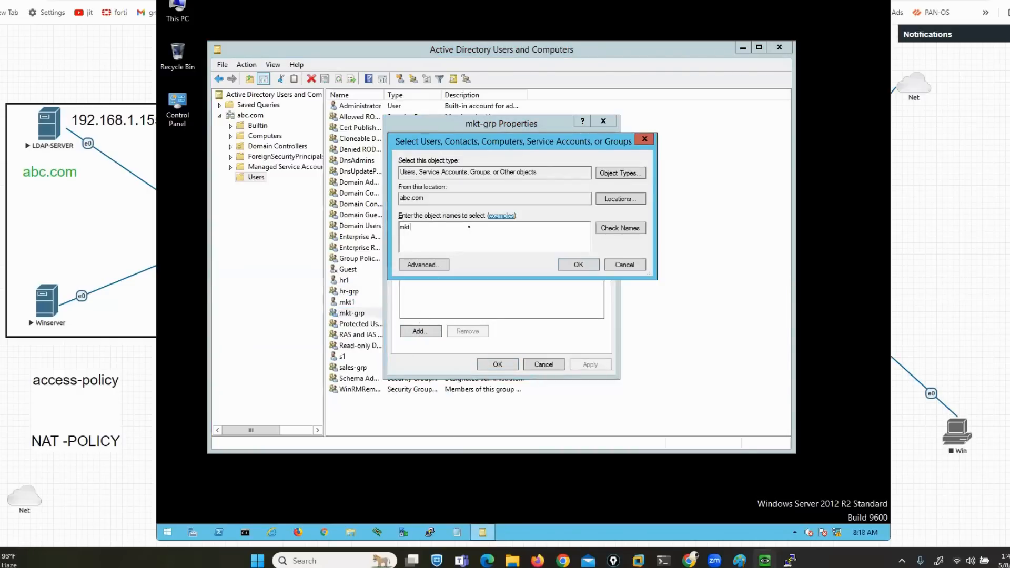
pyautogui.click(616, 229)
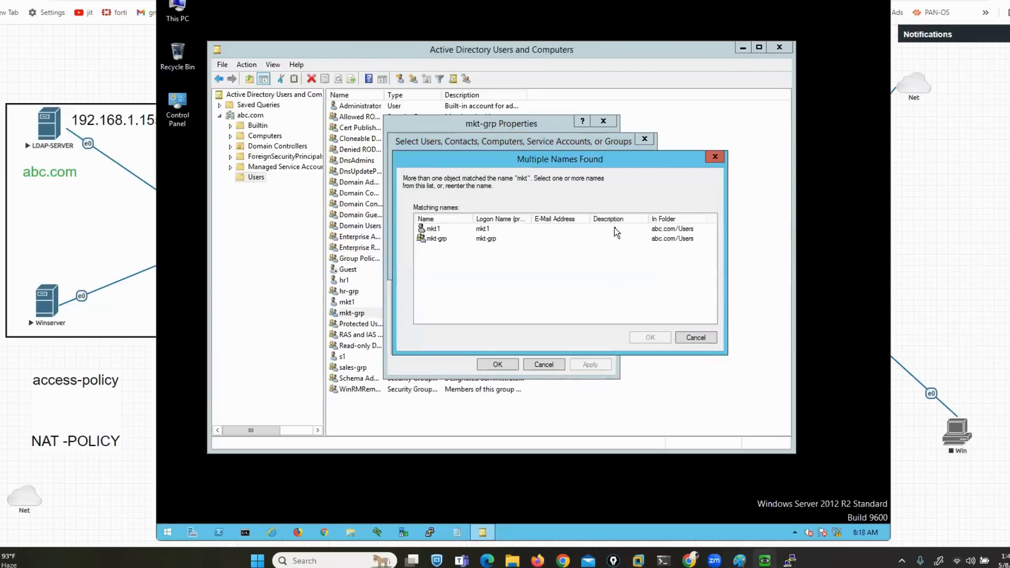
pyautogui.click(439, 230)
pyautogui.click(651, 338)
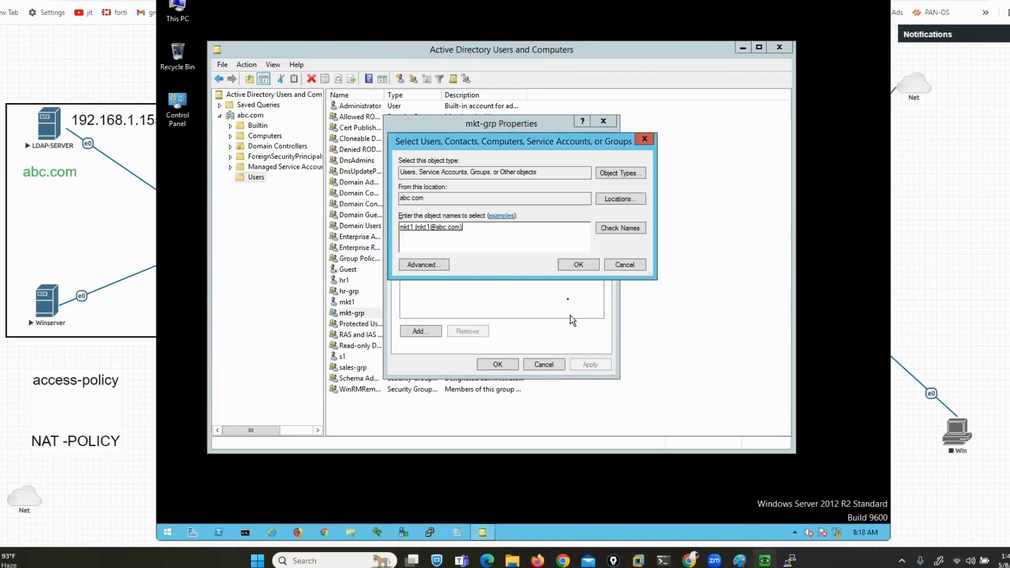
pyautogui.click(570, 265)
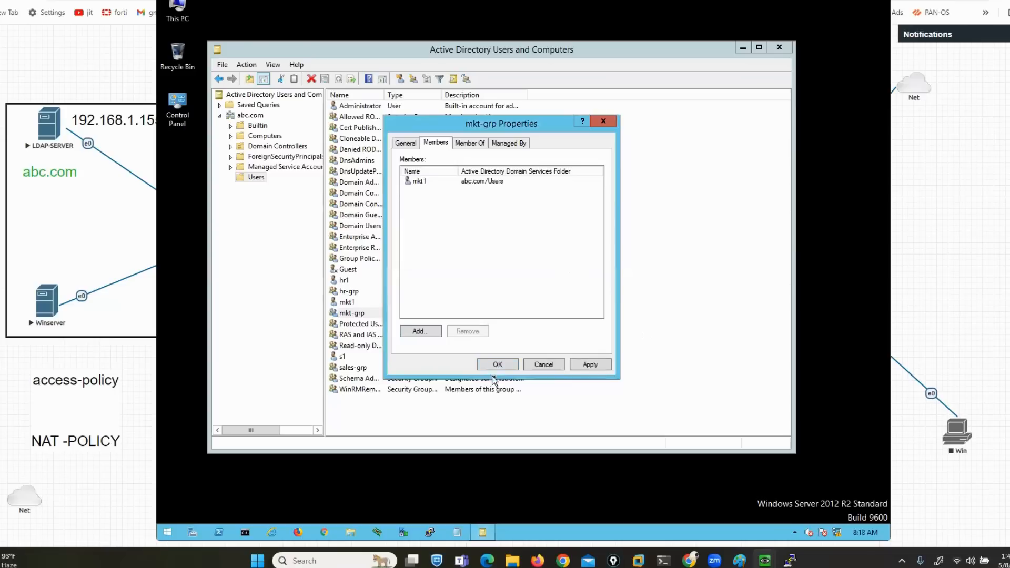
pyautogui.click(497, 365)
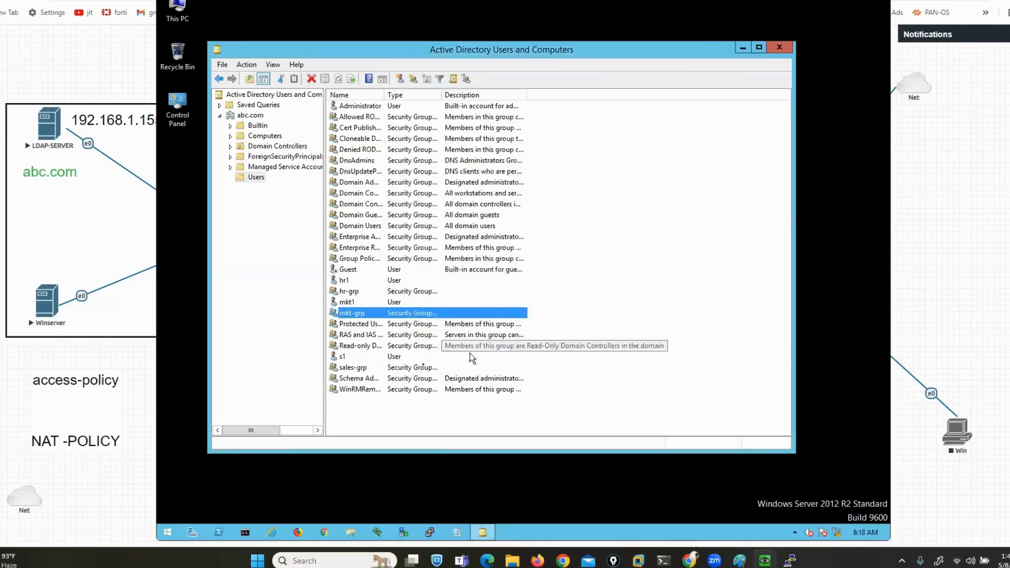
# Add the abc.com user s1 to the sales-grp members and apply the change
pyautogui.rightClick(361, 367)
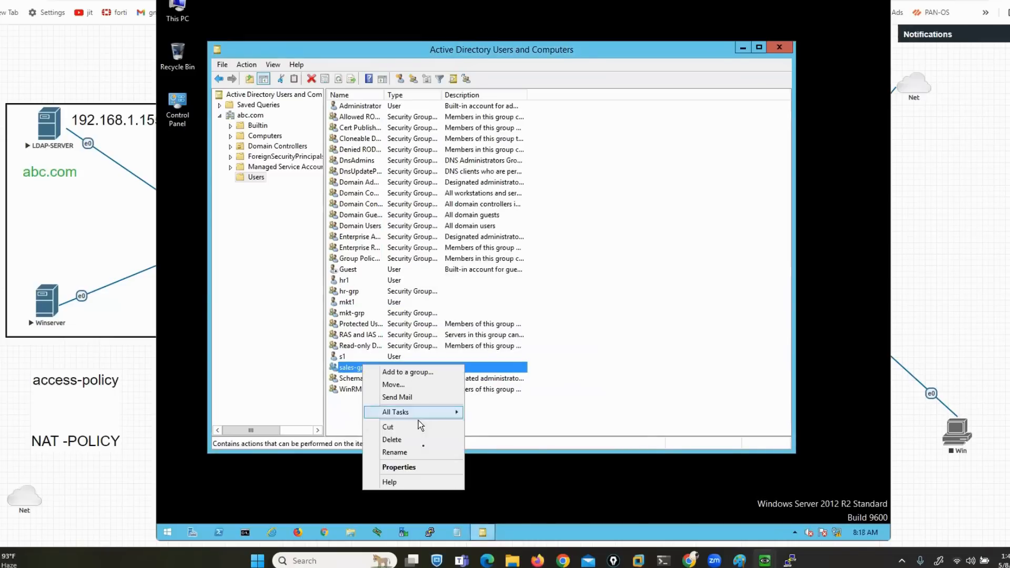
pyautogui.click(418, 466)
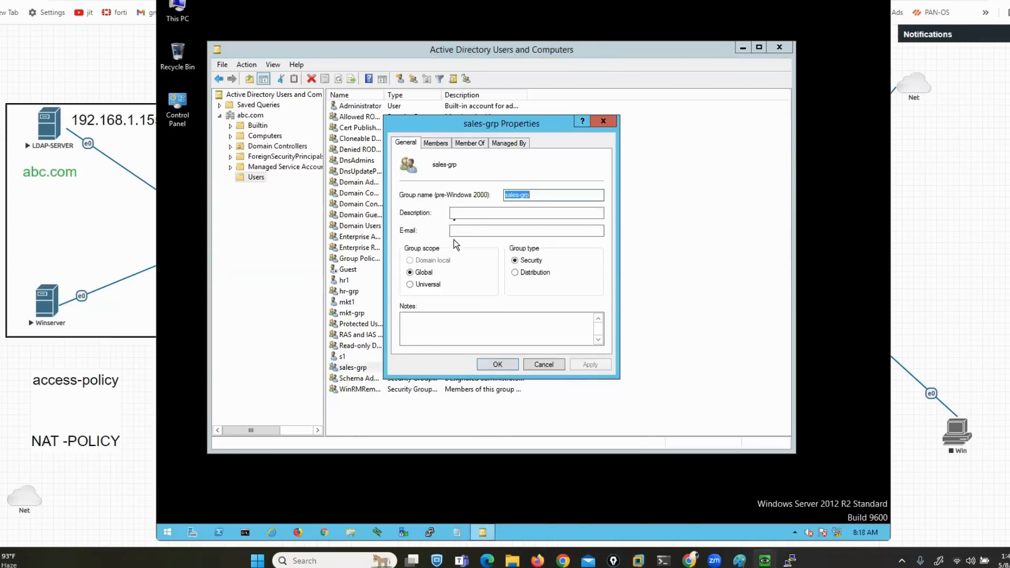
pyautogui.click(434, 147)
pyautogui.click(420, 331)
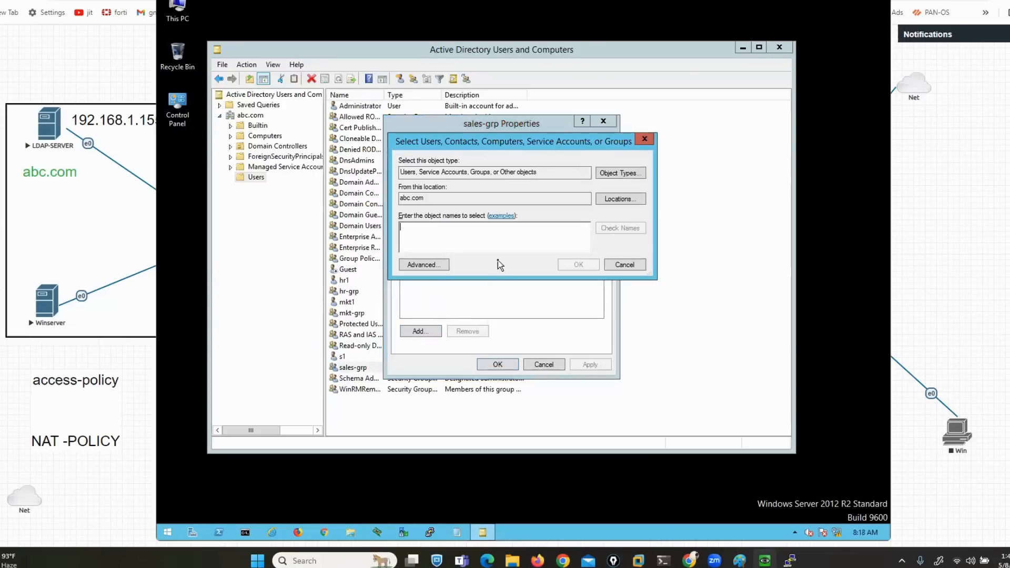
pyautogui.write('s1')
pyautogui.click(607, 229)
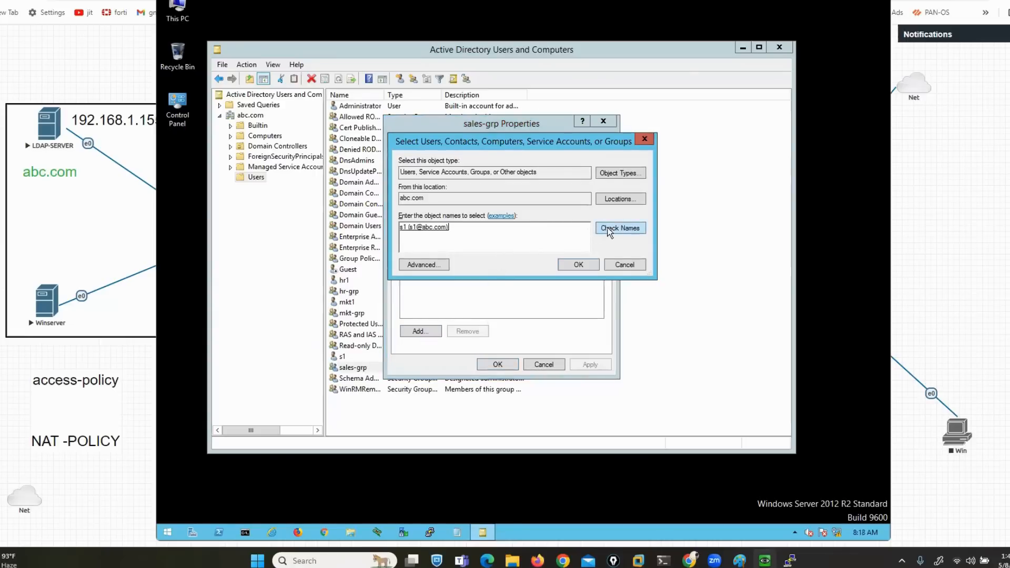
pyautogui.click(579, 264)
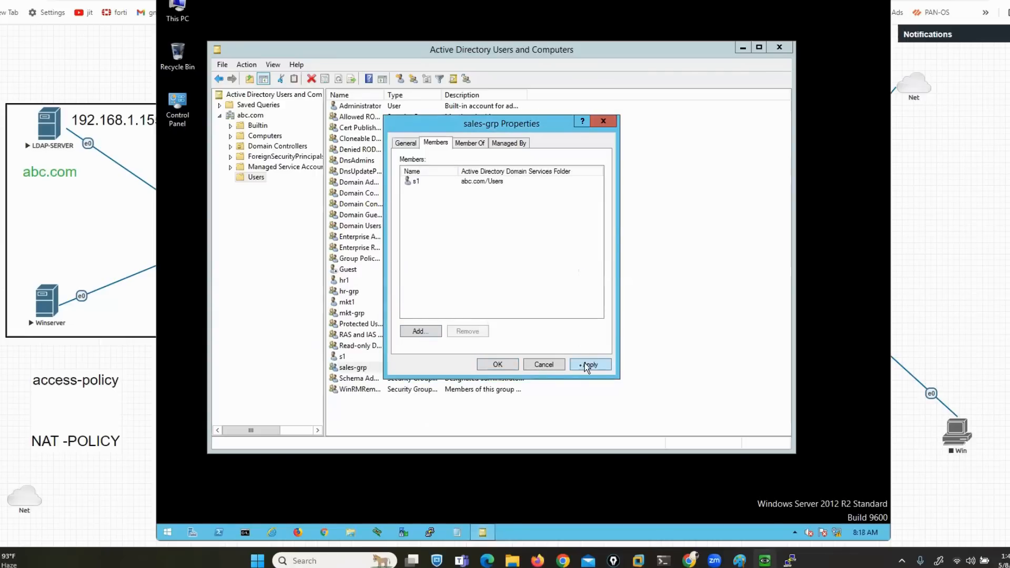
pyautogui.click(480, 366)
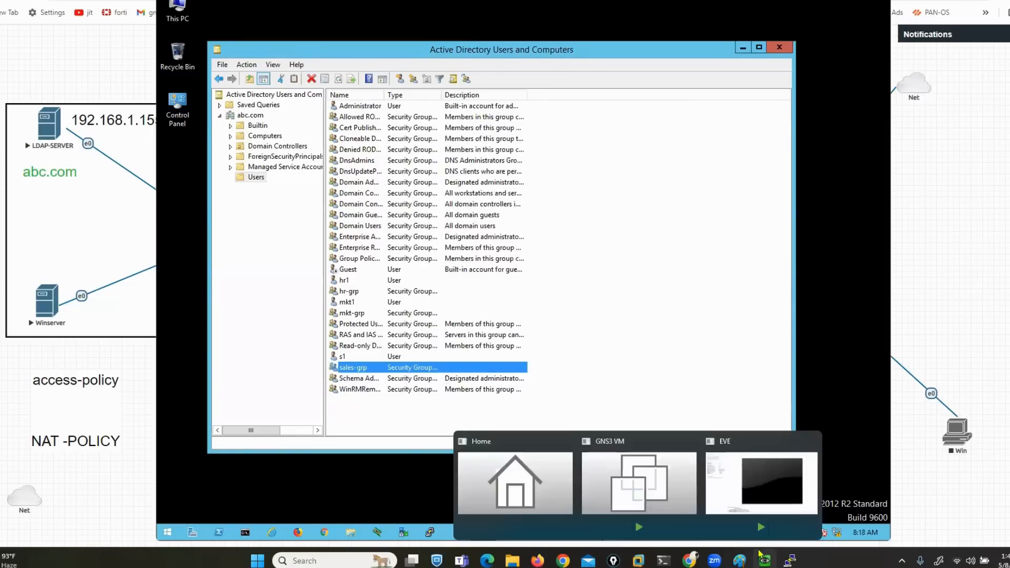
# In the SmartConsole VM's Security Policies view, create a new User > Access Role object
pyautogui.moveTo(765, 561)
pyautogui.click(807, 503)
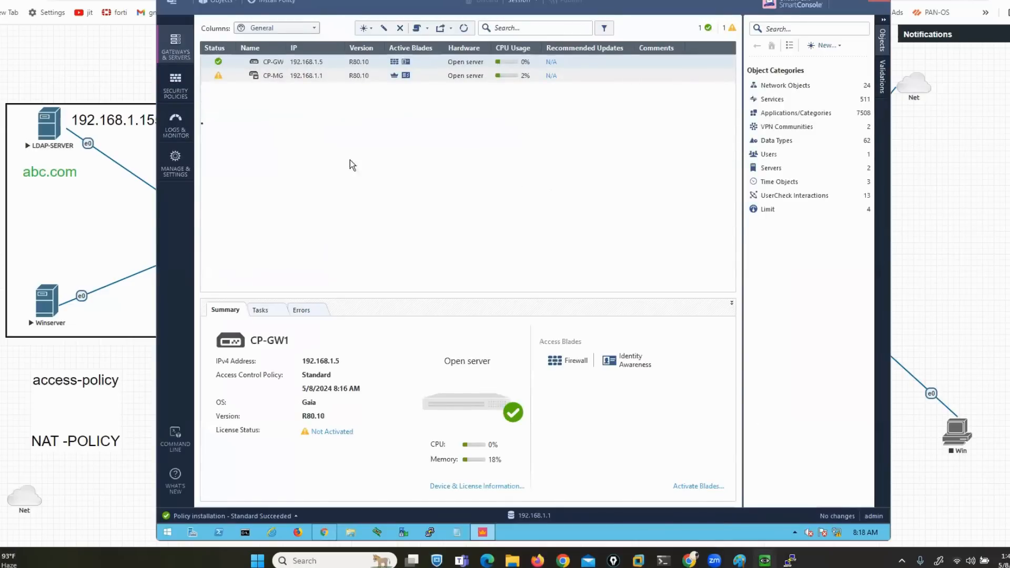
pyautogui.click(163, 92)
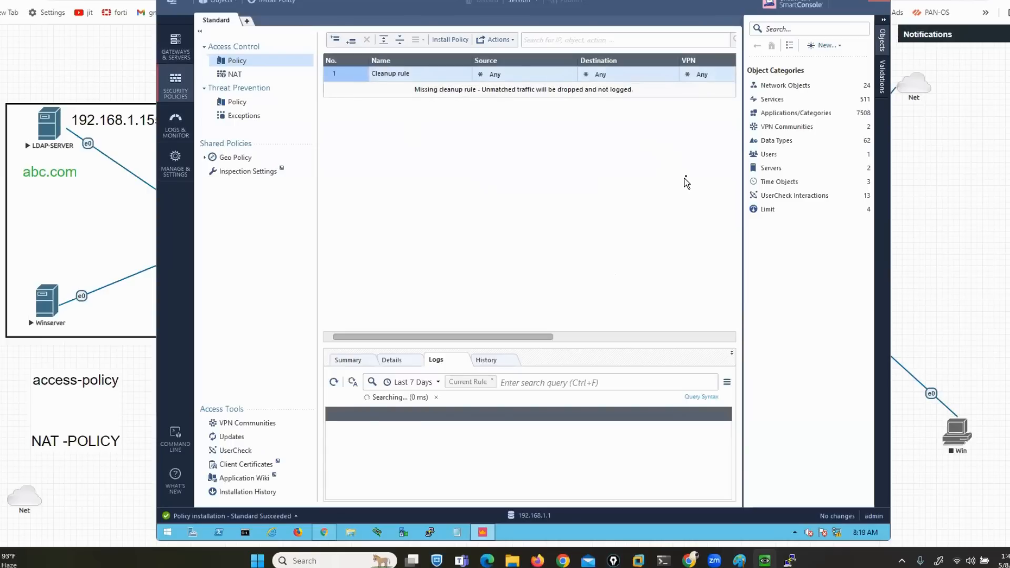
pyautogui.click(836, 46)
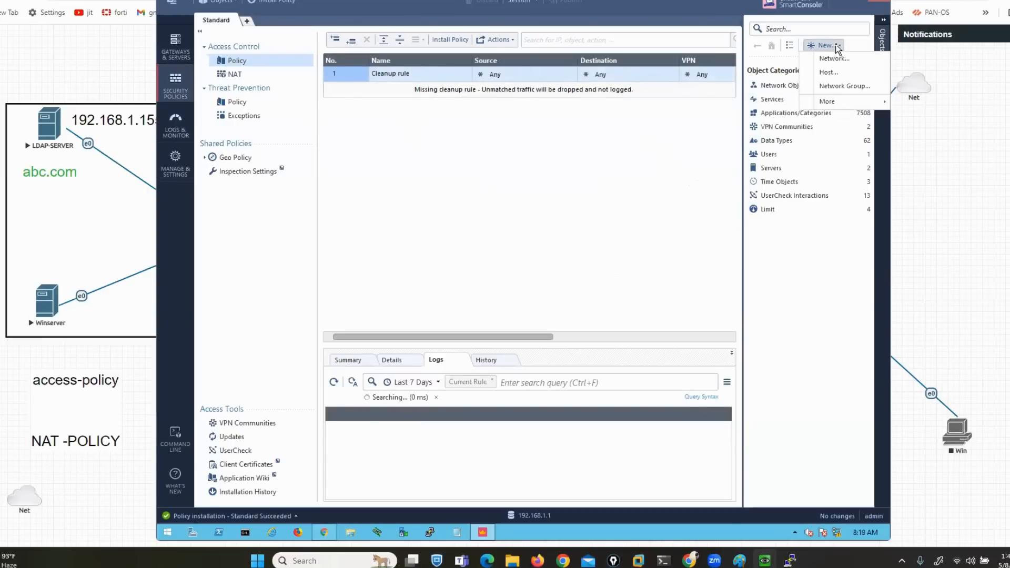
pyautogui.moveTo(826, 106)
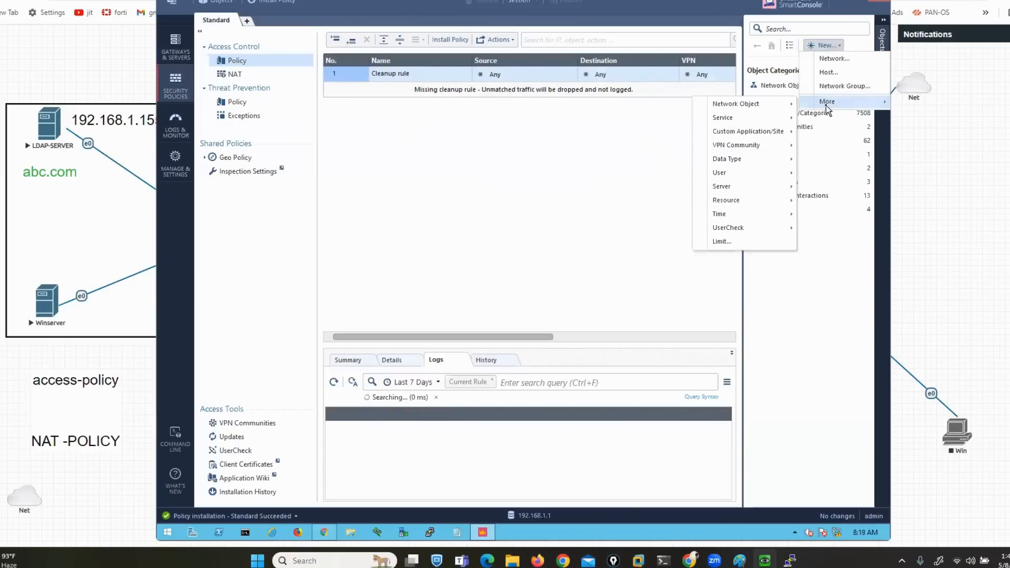
pyautogui.moveTo(742, 180)
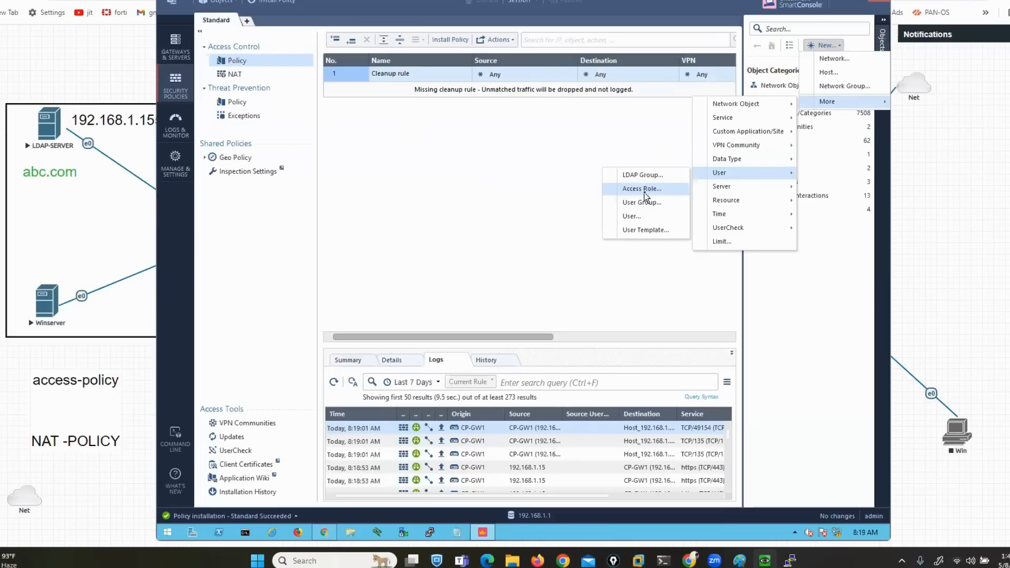
pyautogui.click(644, 192)
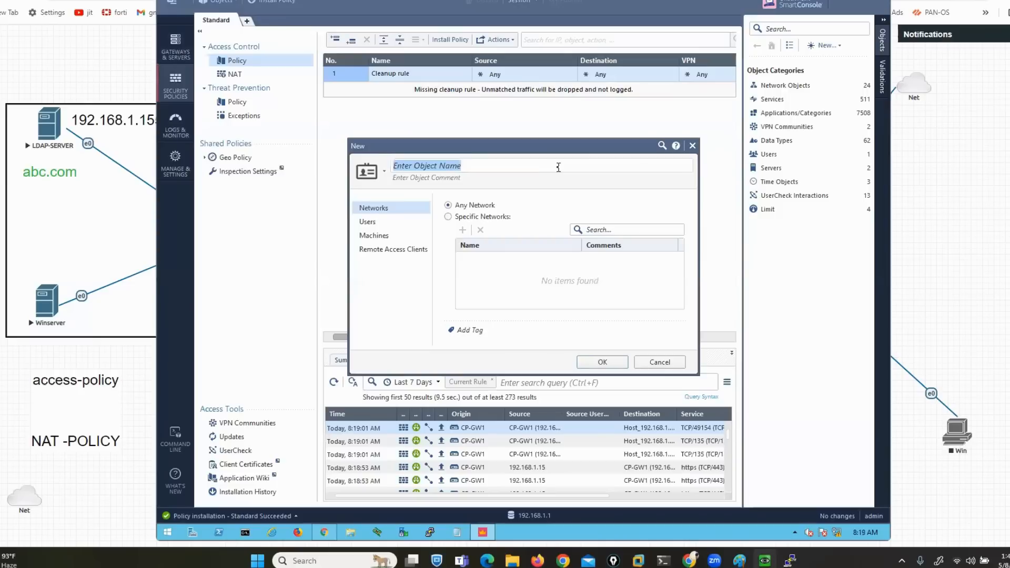
# Name the access role sales-users and limit its Specific Networks to LAN-SUBNET
pyautogui.write('sales-')
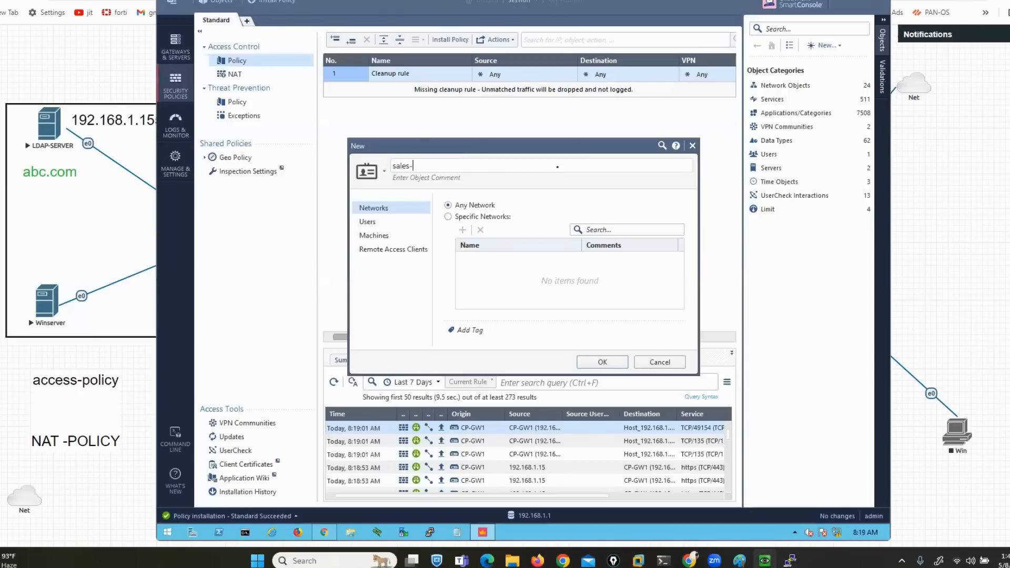
pyautogui.write('users')
pyautogui.moveTo(495, 199); pyautogui.dragTo(508, 209)
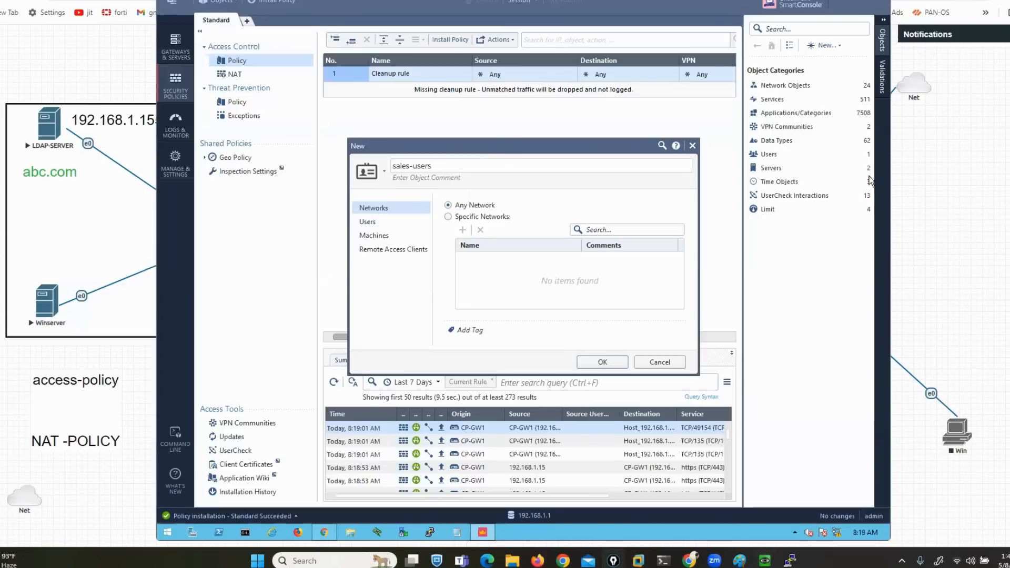
pyautogui.click(447, 216)
pyautogui.click(462, 230)
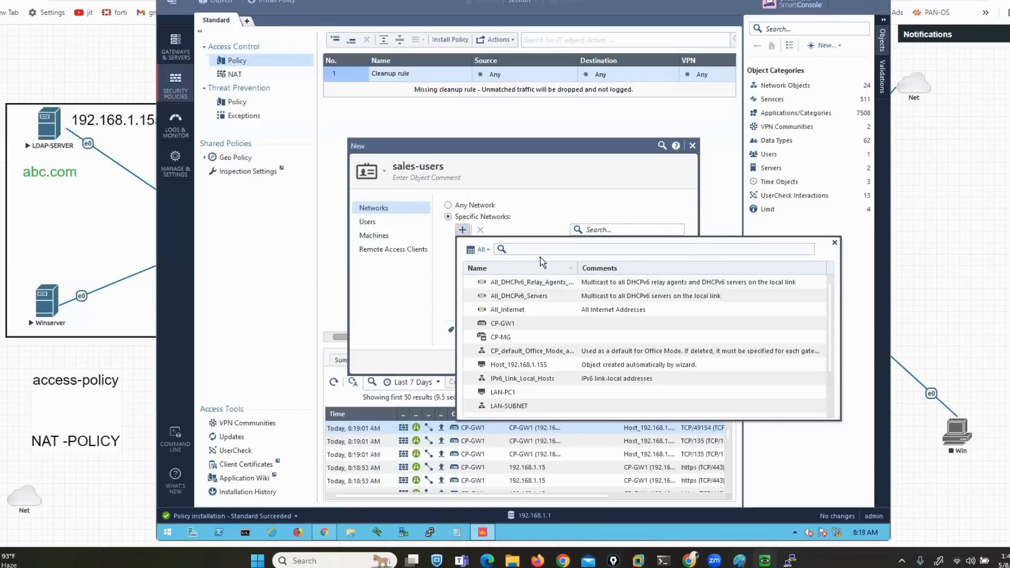
pyautogui.write('lan')
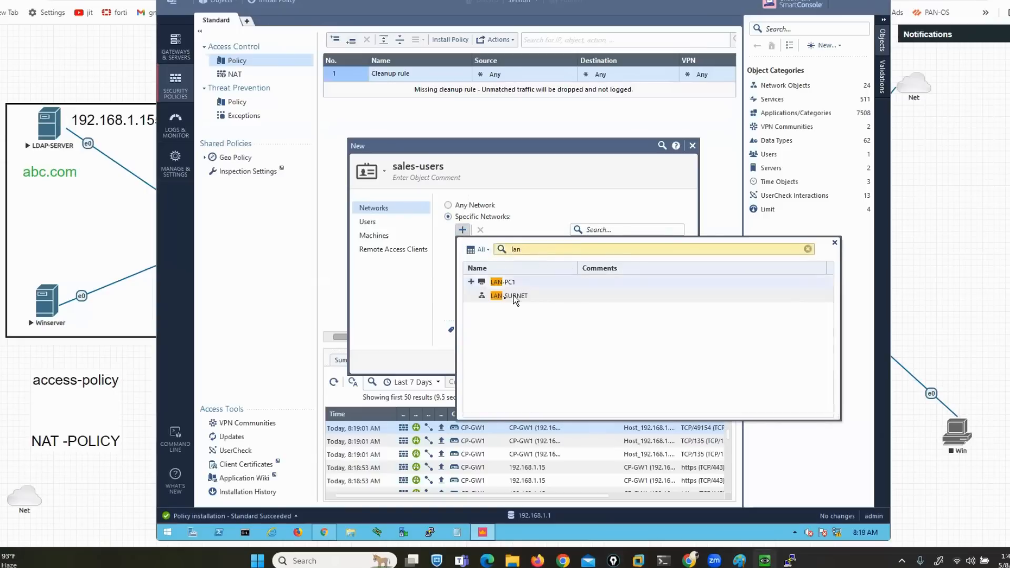
pyautogui.click(502, 295)
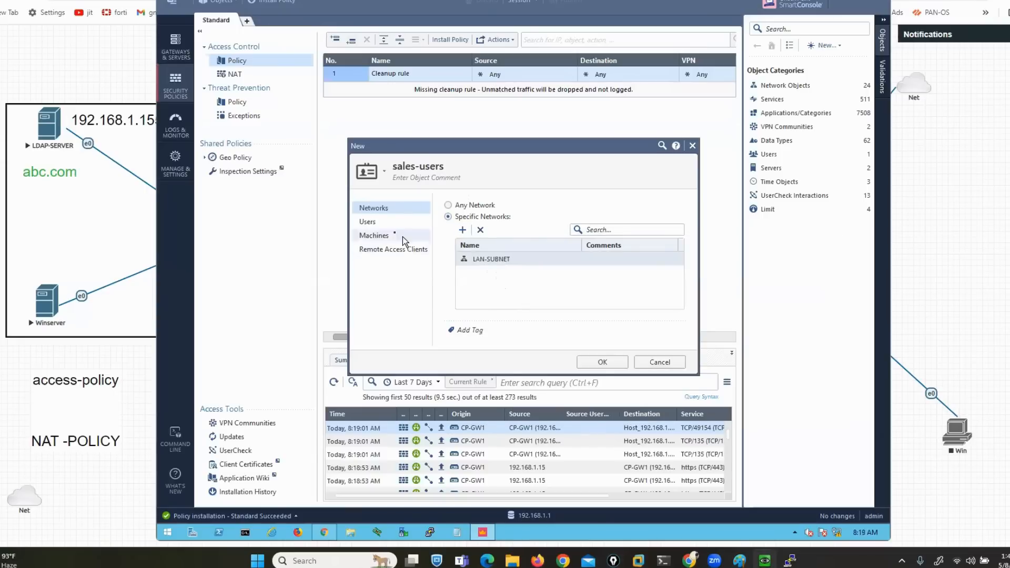
pyautogui.click(367, 222)
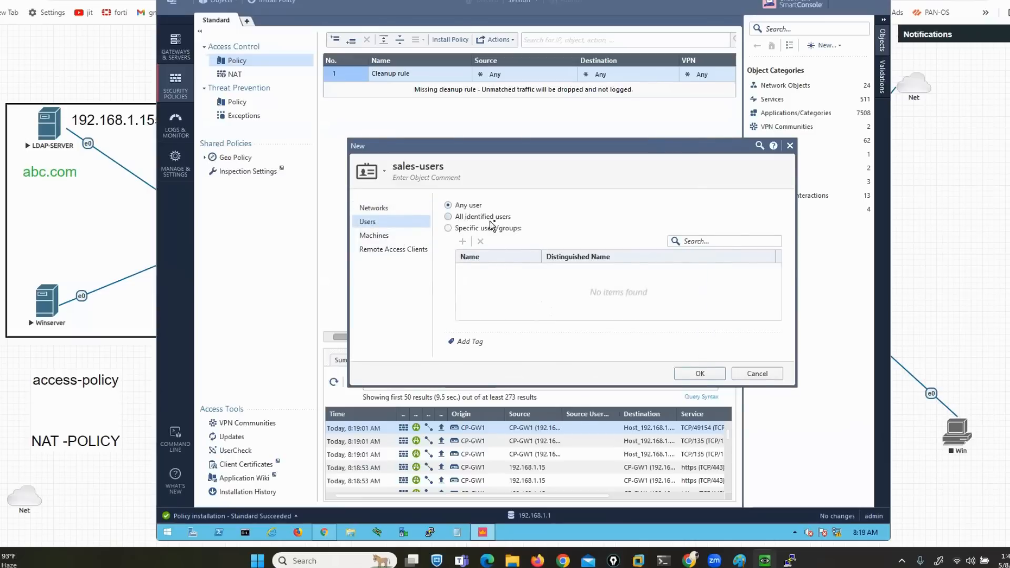
# Set the role's users to Specific users/groups and open the abc.com directory picker
pyautogui.click(448, 229)
pyautogui.click(463, 243)
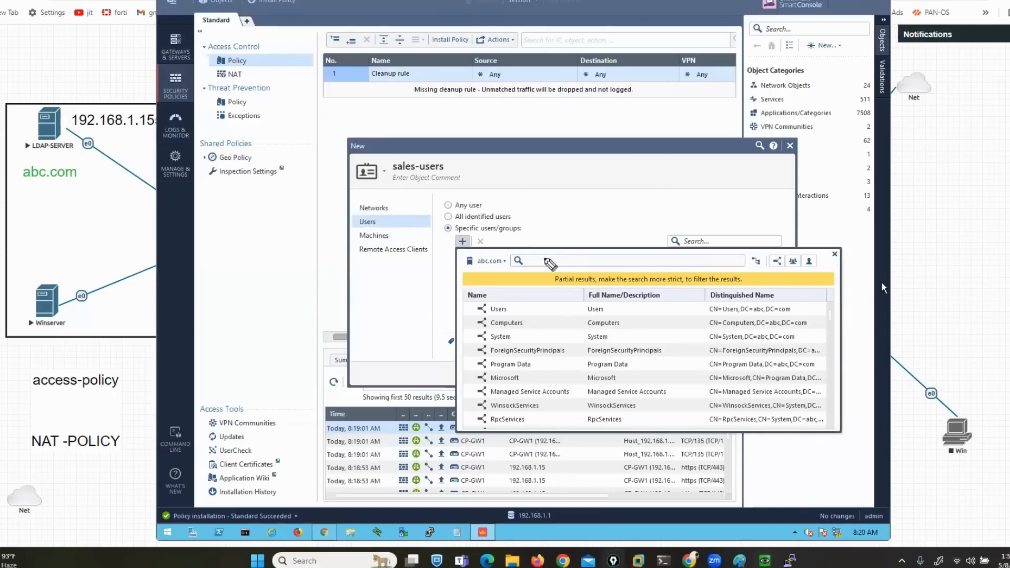
pyautogui.moveTo(505, 253)
pyautogui.mouseDown()
pyautogui.moveTo(448, 264)
pyautogui.moveTo(506, 272)
pyautogui.moveTo(515, 252)
pyautogui.mouseUp()
pyautogui.moveTo(830, 322)
pyautogui.mouseDown()
pyautogui.moveTo(822, 424)
pyautogui.moveTo(828, 310)
pyautogui.mouseUp()
pyautogui.scroll(-4, 634, 364)
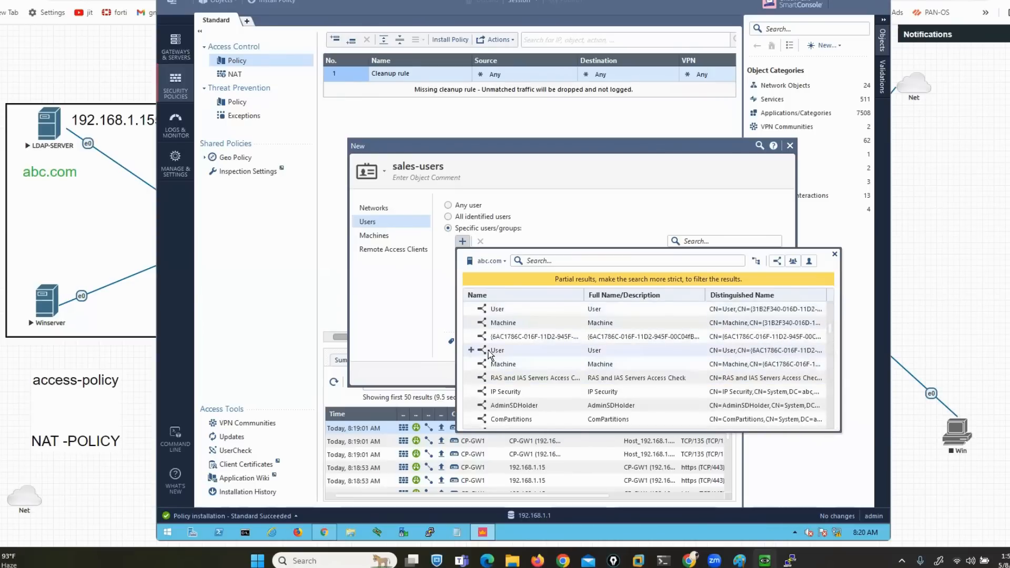
# Add and then remove the User entry, then search hr1 and clear the search
pyautogui.click(451, 353)
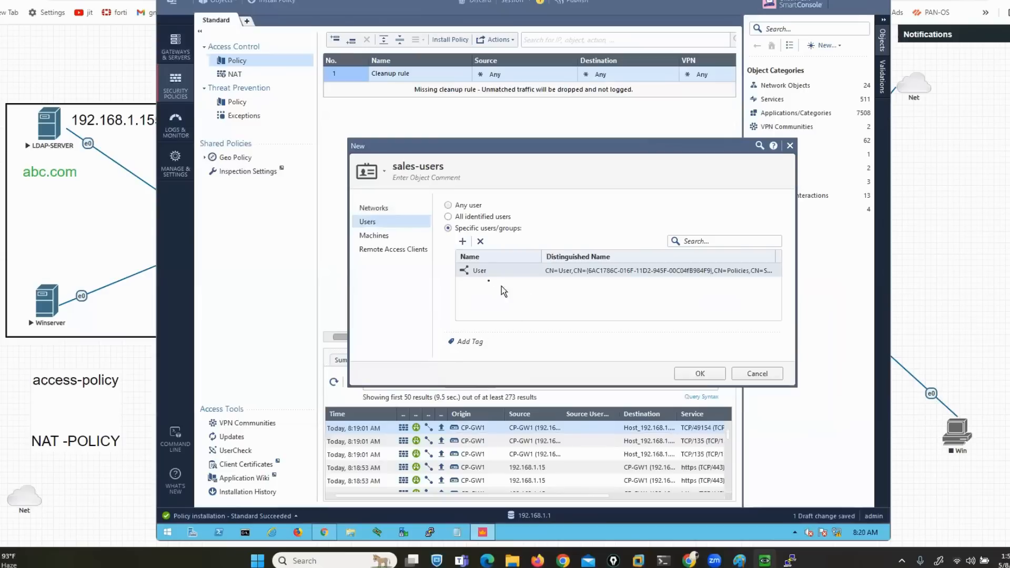
pyautogui.click(480, 242)
pyautogui.click(462, 241)
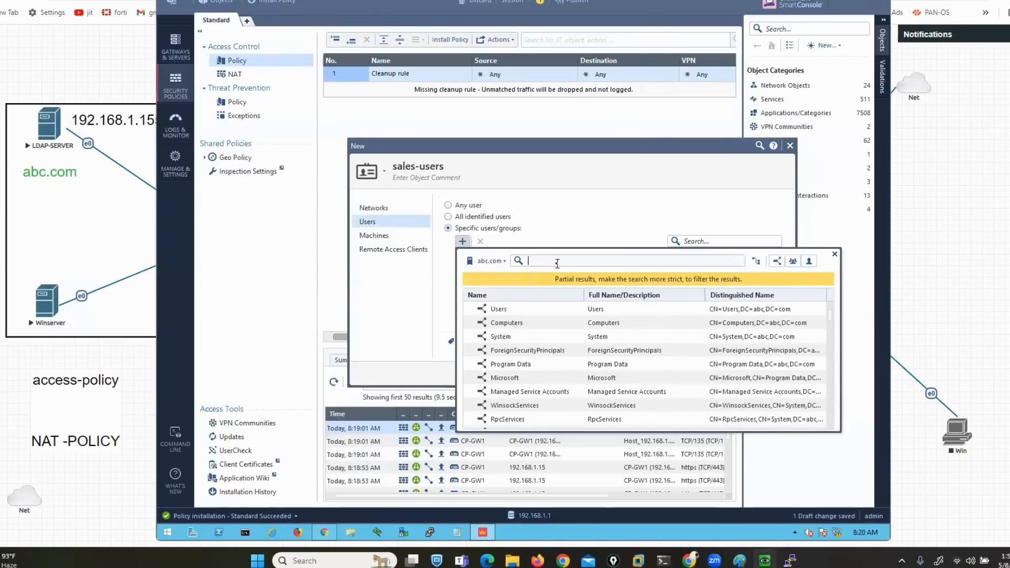
pyautogui.write('hr1')
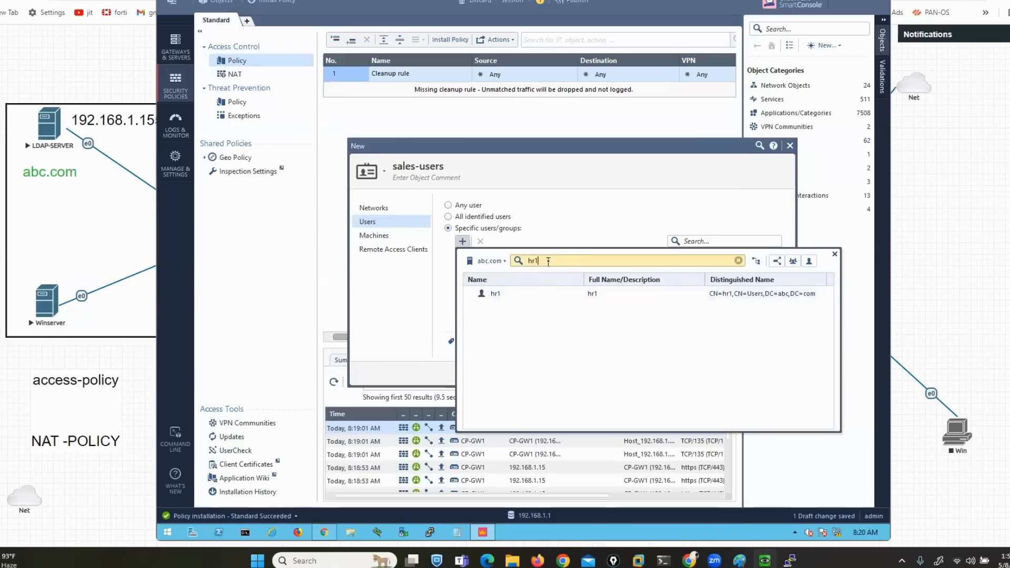
pyautogui.press('BackSpace')
pyautogui.press('BackSpace')
pyautogui.press('BackSpace')
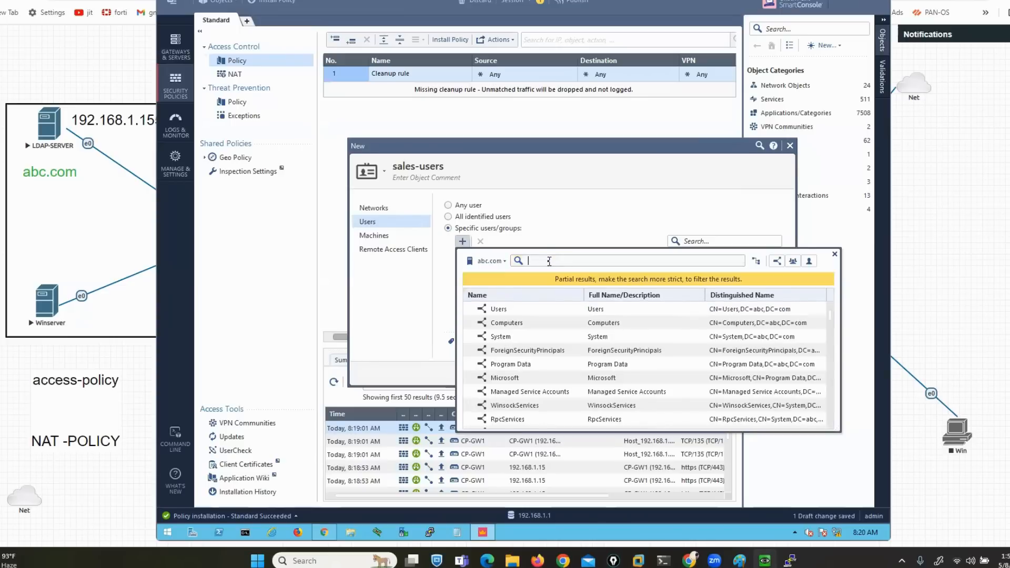
# On the domain controller VM, review the hr1, s1 and mkt1 accounts in abc.com Users
pyautogui.moveTo(765, 560)
pyautogui.click(727, 505)
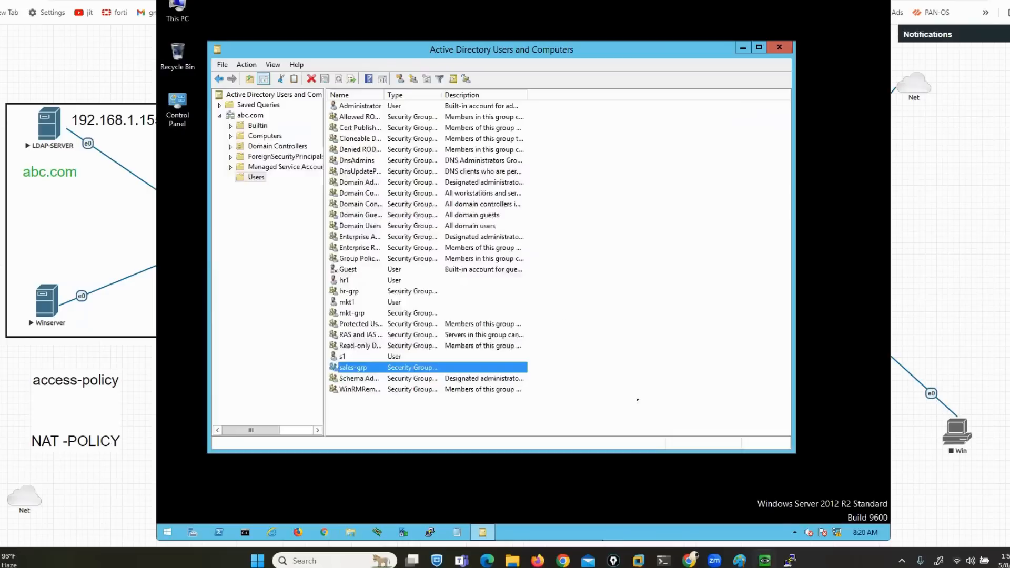
pyautogui.click(339, 281)
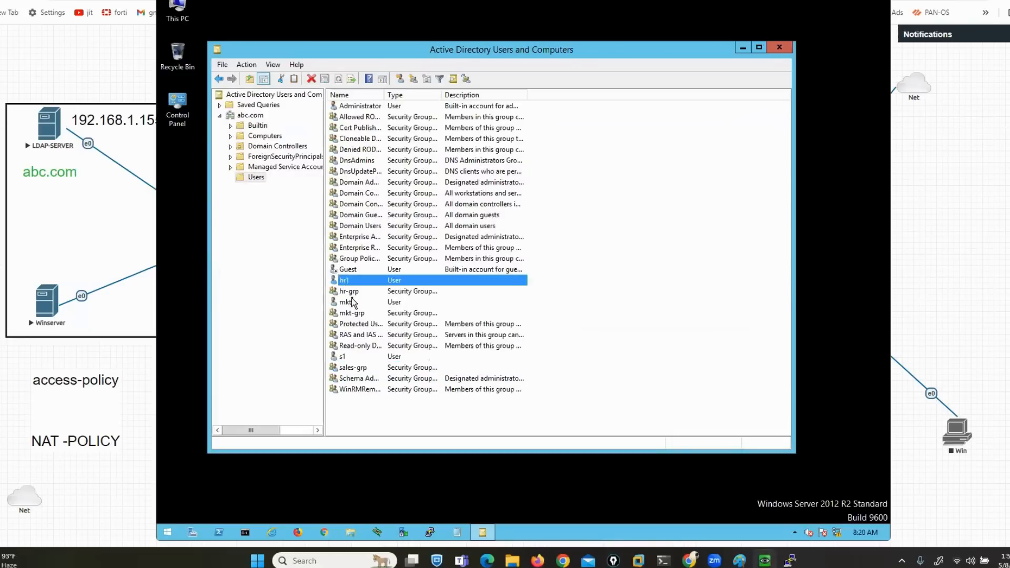
pyautogui.click(350, 357)
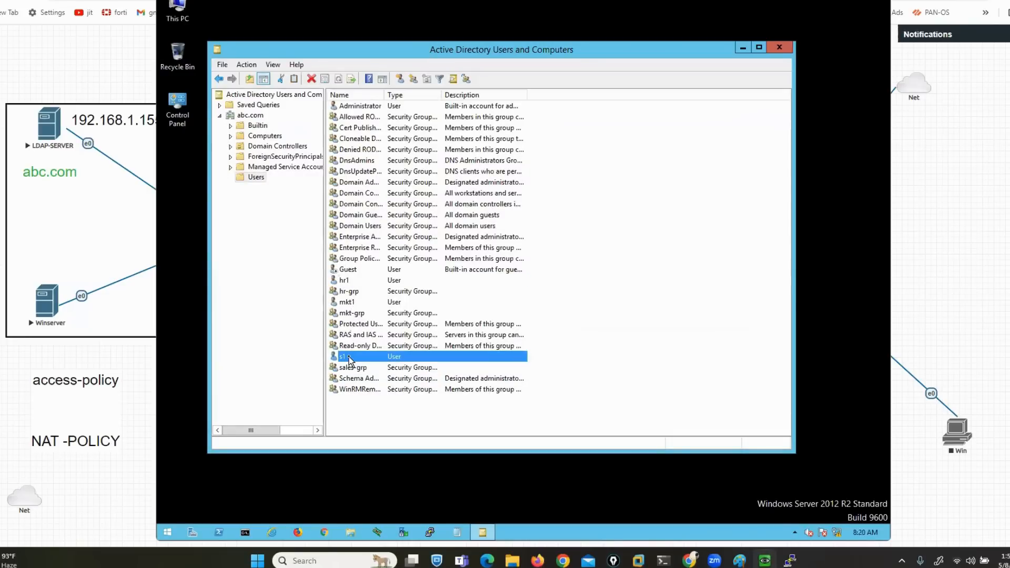
pyautogui.click(347, 302)
# Back in SmartConsole, add mkt1 to the sales-users role's users, then show the desktop
pyautogui.moveTo(764, 561)
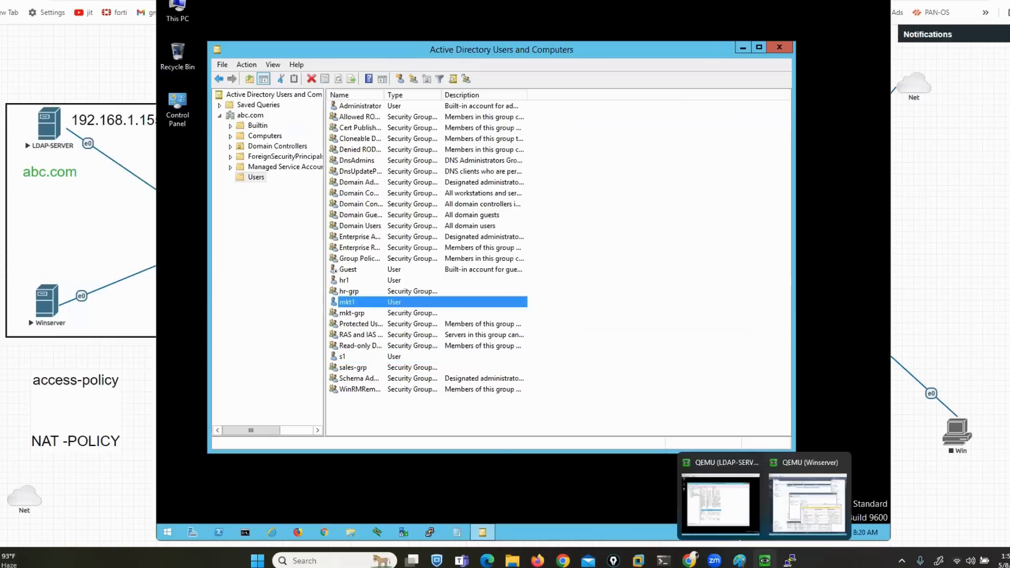
pyautogui.click(822, 512)
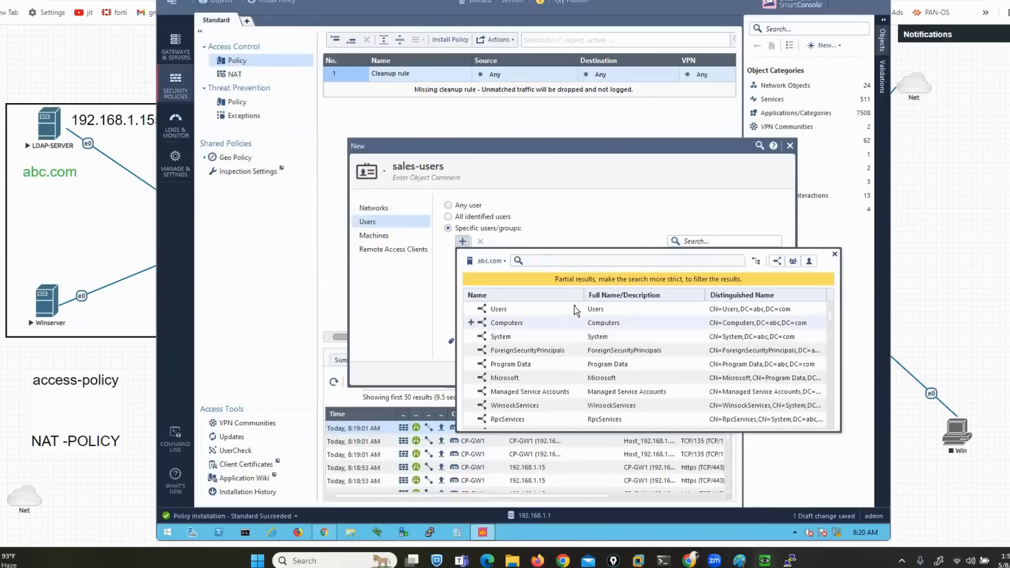
pyautogui.write('mkt')
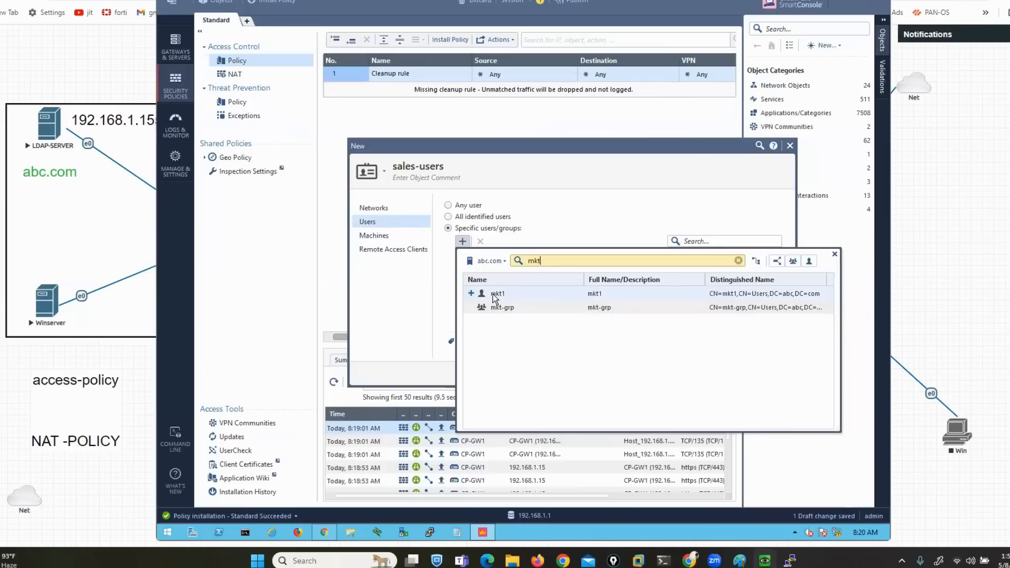
pyautogui.click(471, 294)
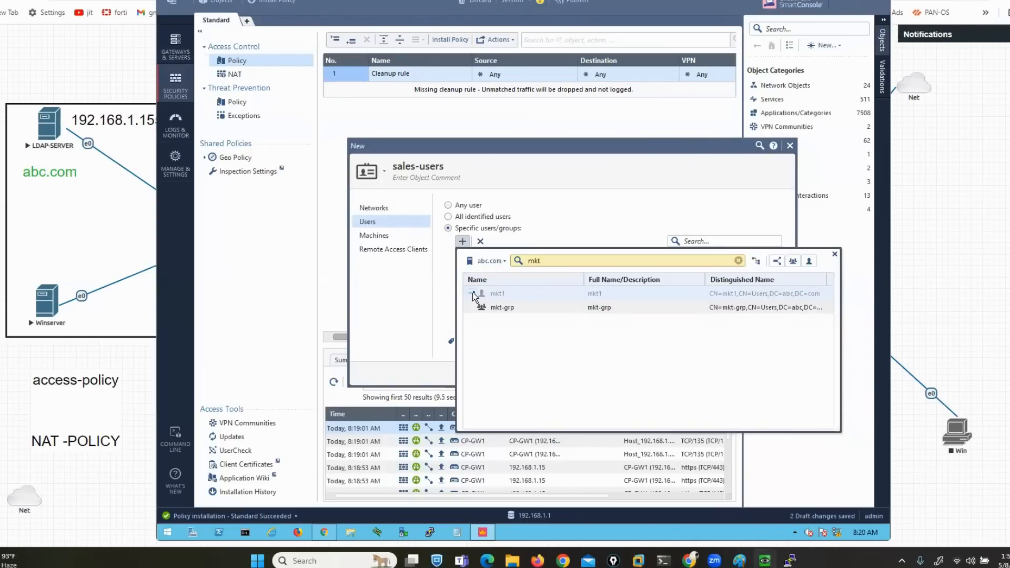
pyautogui.click(636, 179)
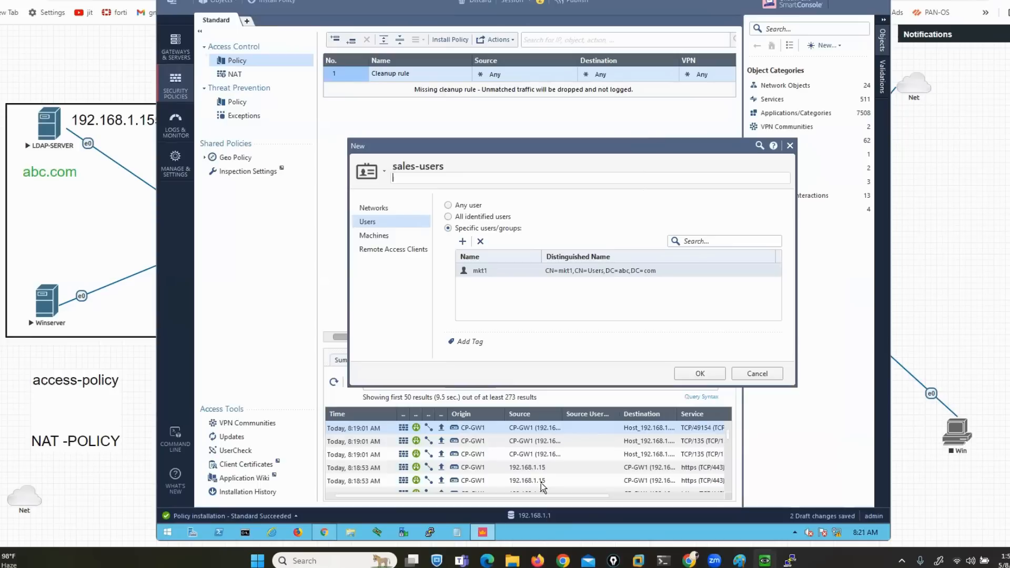
pyautogui.press('super+d')
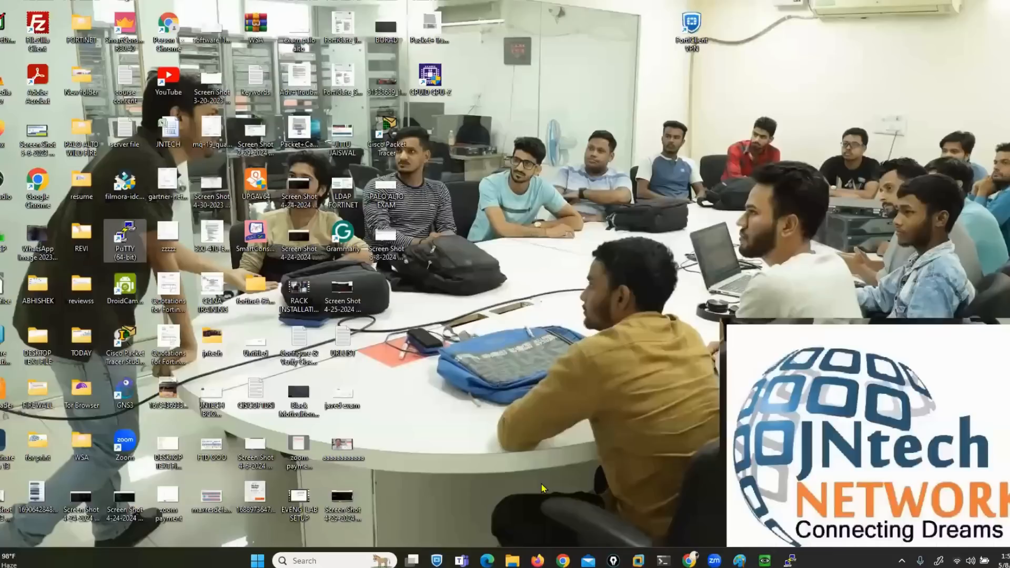